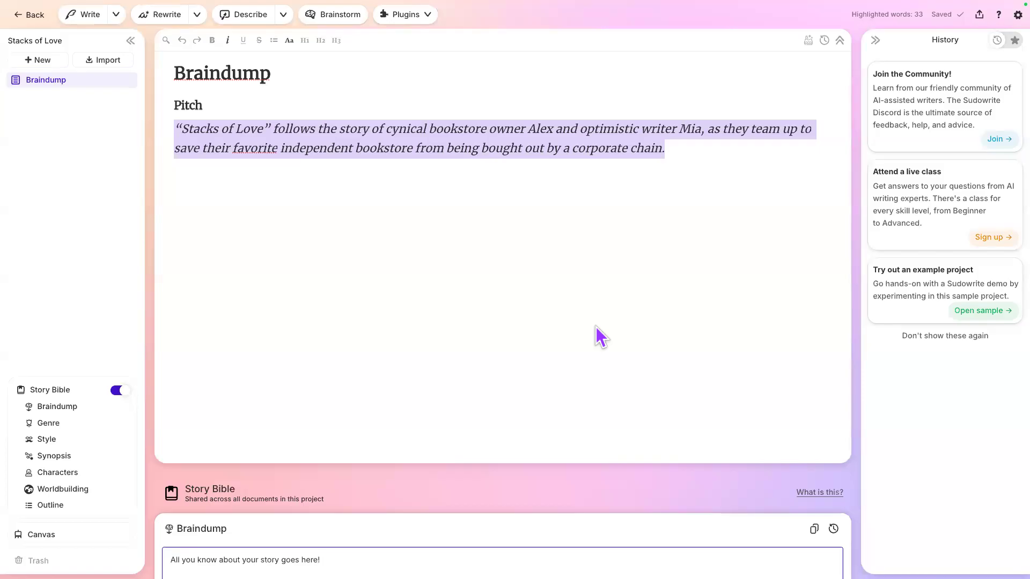
# Look through the Story Bible sections below the document, from Braindump to Outline
pyautogui.scroll(-3, 595, 326)
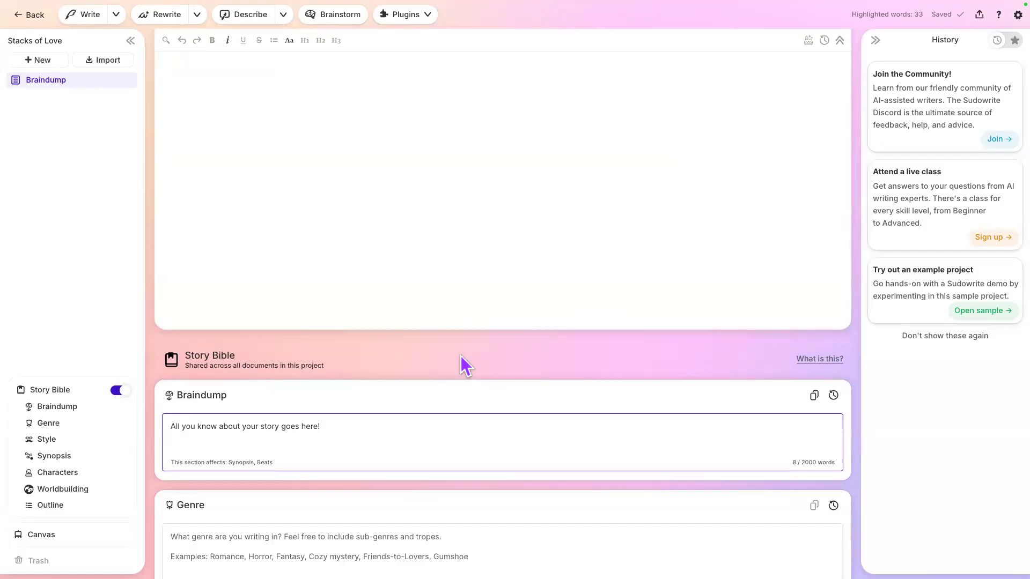
pyautogui.scroll(-6, 461, 356)
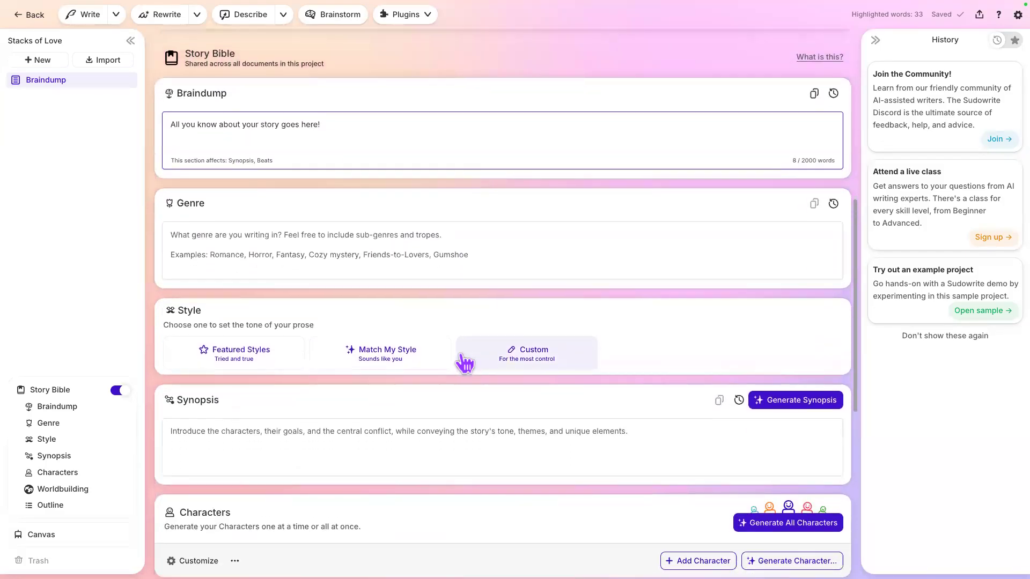
pyautogui.scroll(1, 460, 356)
pyautogui.scroll(-2, 465, 362)
pyautogui.scroll(2, 464, 363)
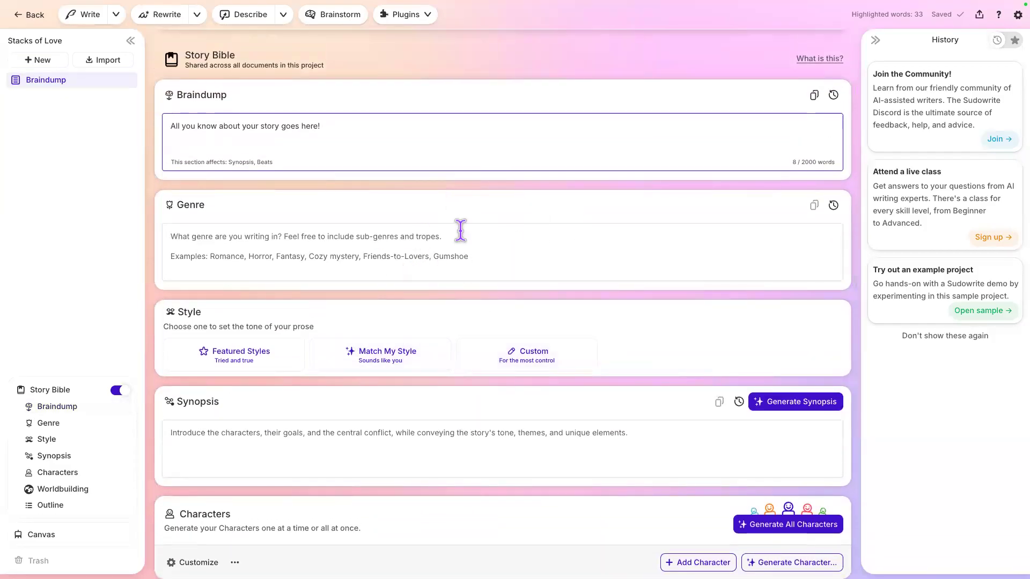
pyautogui.scroll(-5, 374, 430)
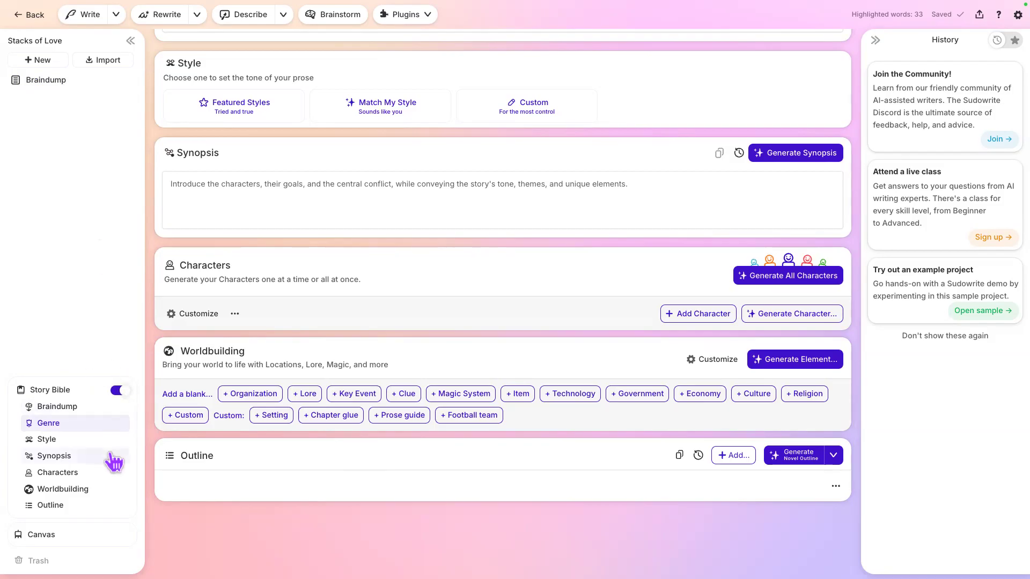
# Turn the project's Story Bible off and back on
pyautogui.click(119, 391)
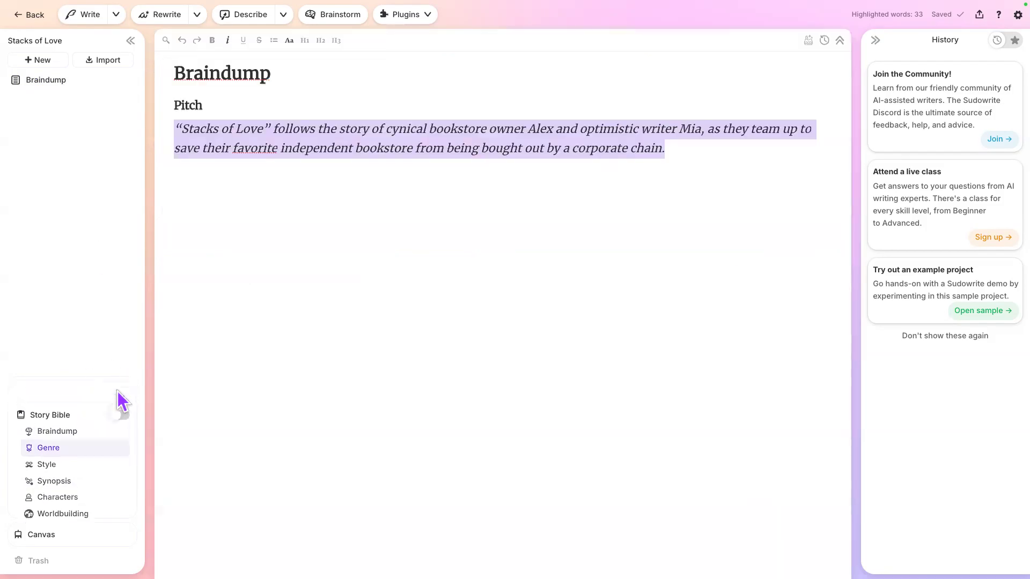
pyautogui.click(121, 505)
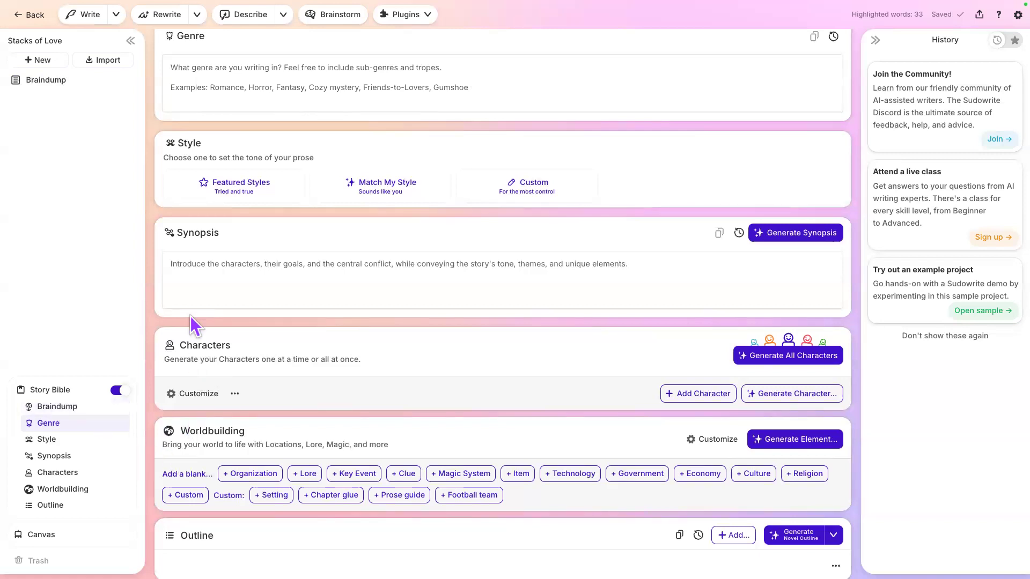
# Activate the Story Bible's Braindump field to check which sections it affects and its word limit
pyautogui.scroll(9, 204, 96)
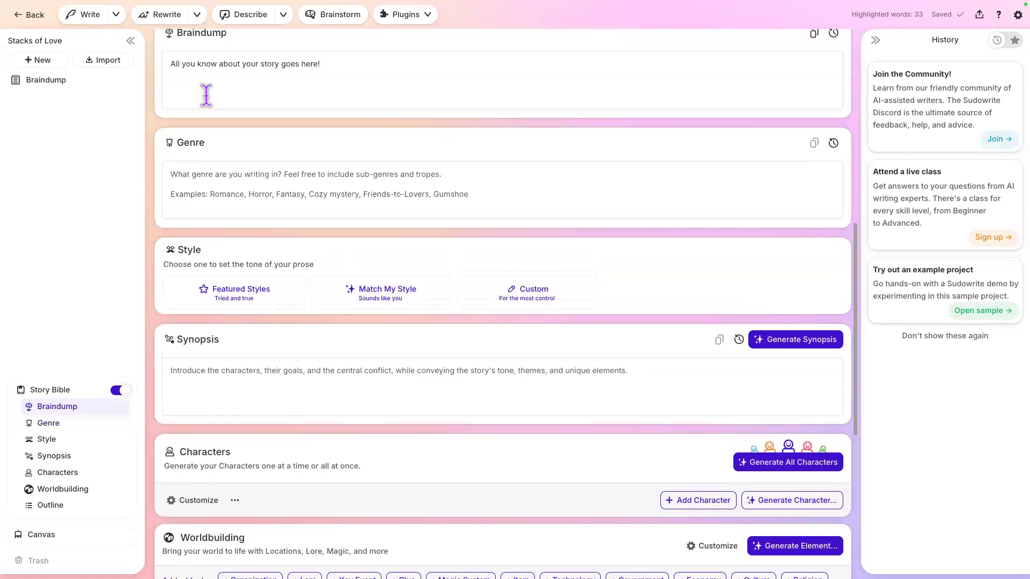
pyautogui.scroll(-2, 209, 107)
pyautogui.click(307, 308)
pyautogui.click(388, 307)
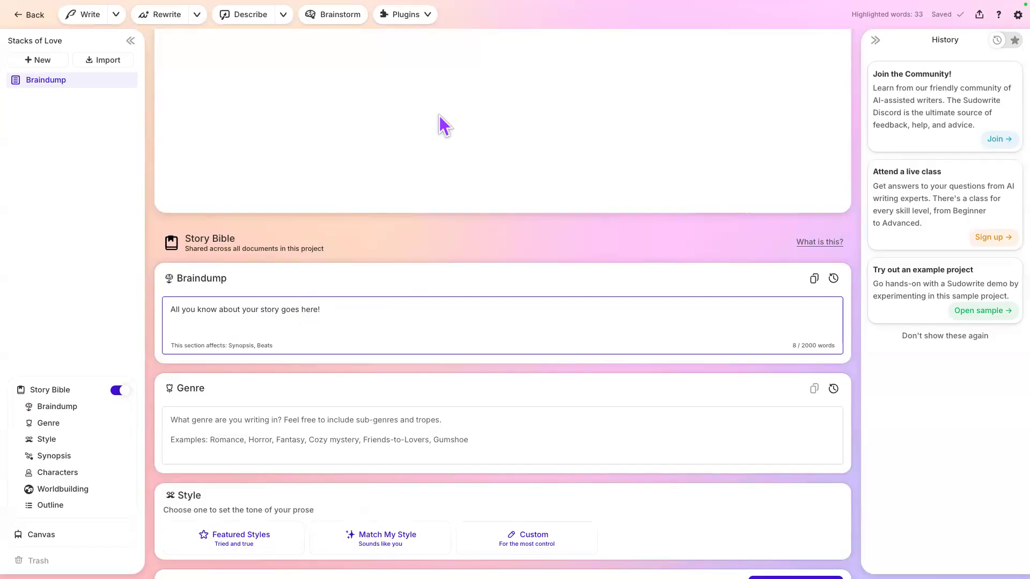
# View the already opened Story Bible diagram of how the sections feed each other, and return to the Stacks of Love project
pyautogui.moveTo(357, 7)
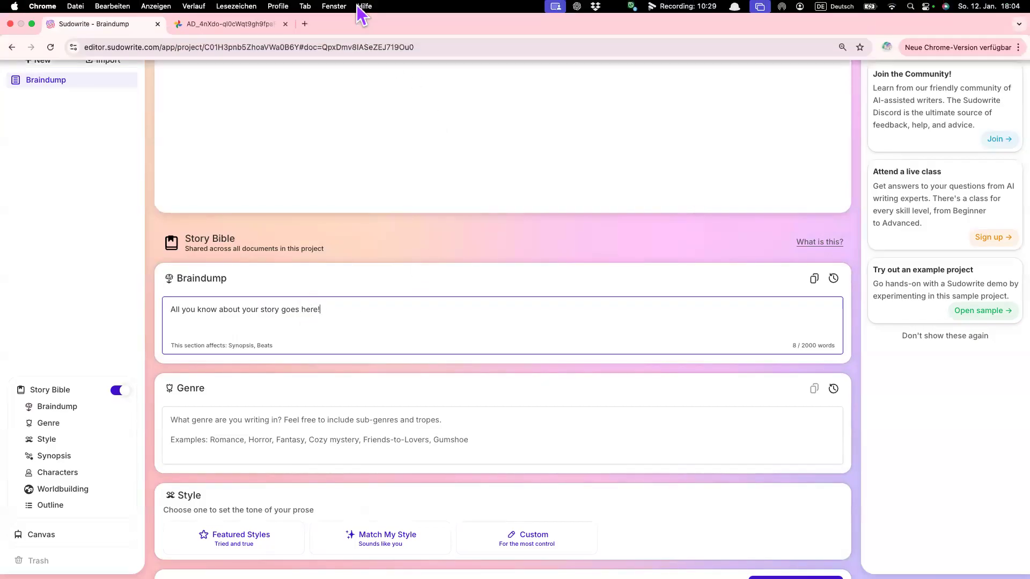
pyautogui.click(251, 28)
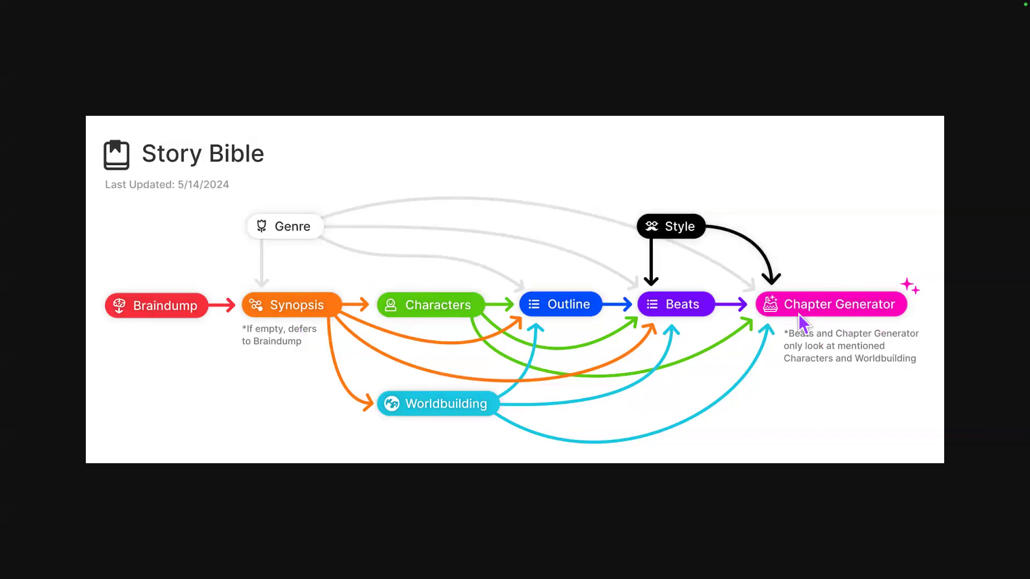
pyautogui.moveTo(130, 6)
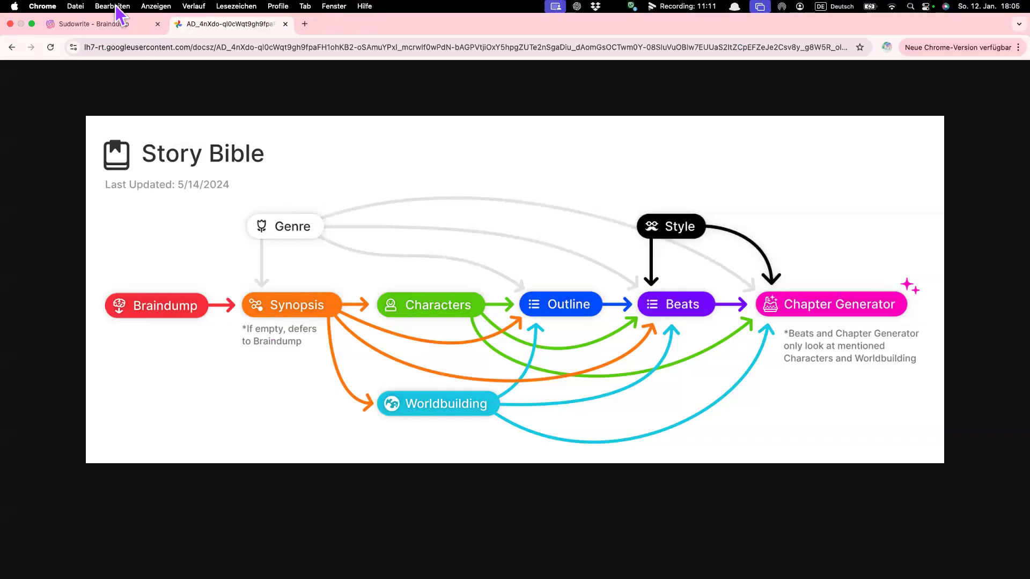
pyautogui.click(96, 24)
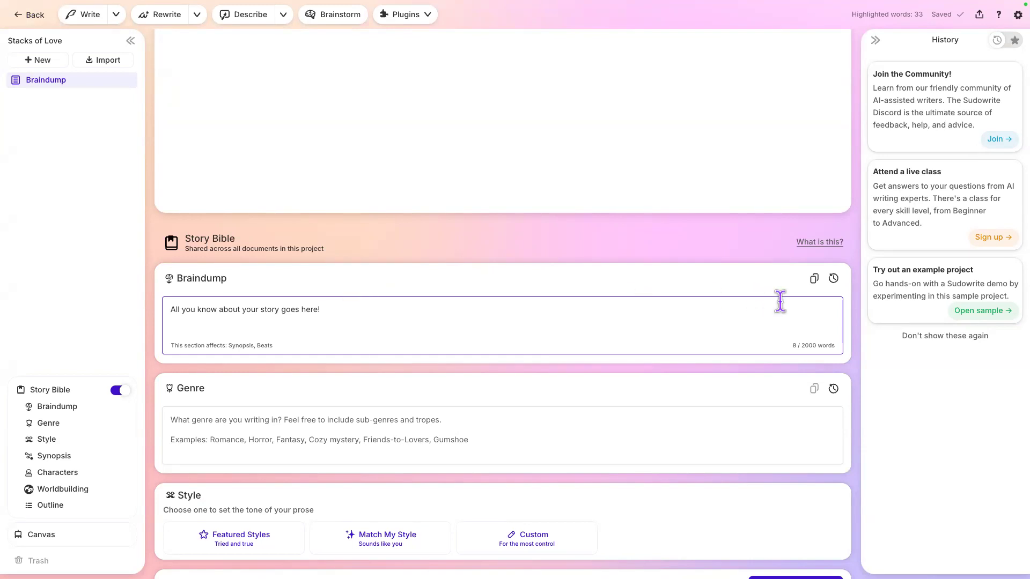
# Review the Braindump version history by previewing the oldest and newest entries, and close it without restoring
pyautogui.click(841, 285)
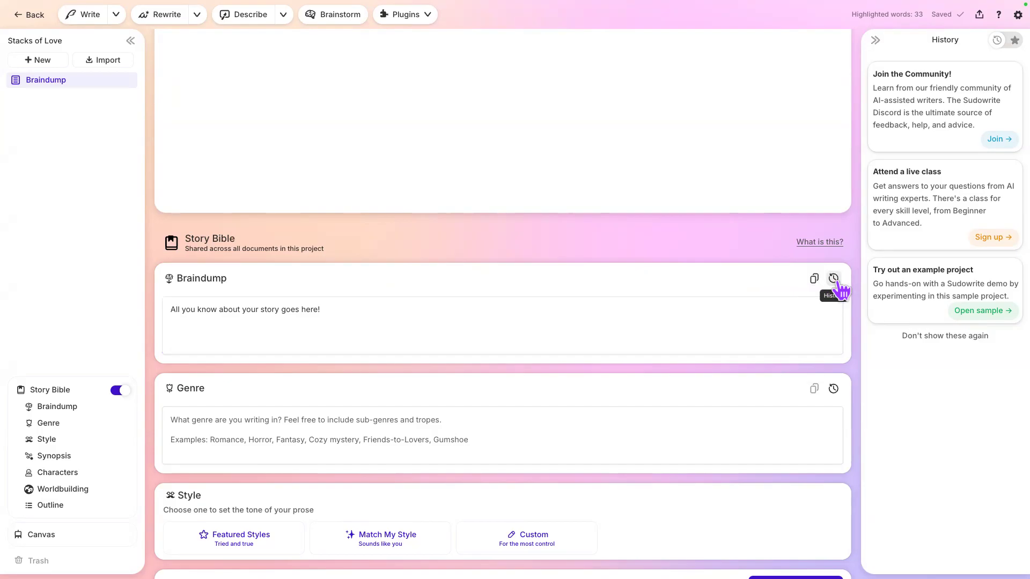
pyautogui.click(840, 289)
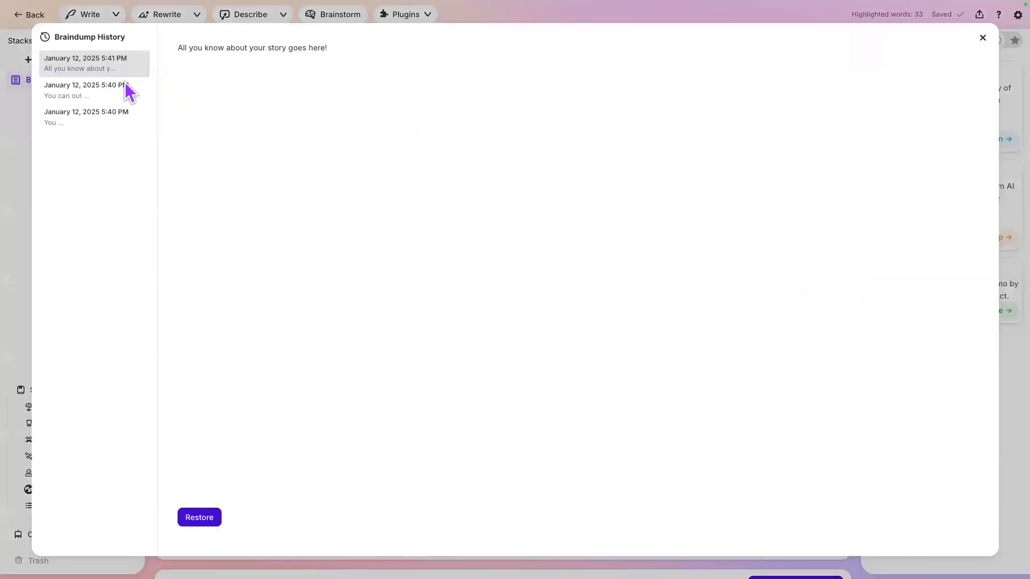
pyautogui.click(121, 118)
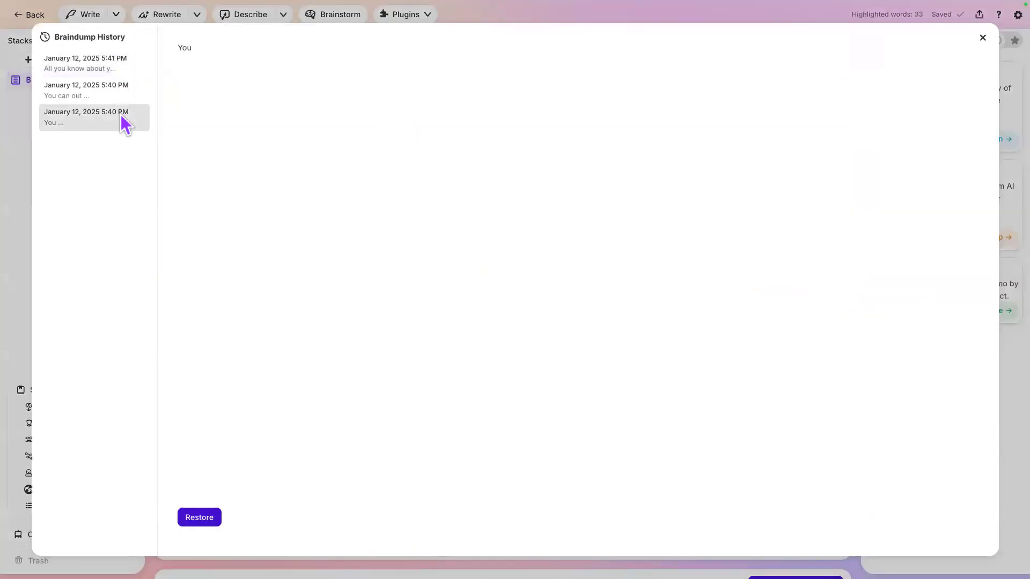
pyautogui.click(125, 67)
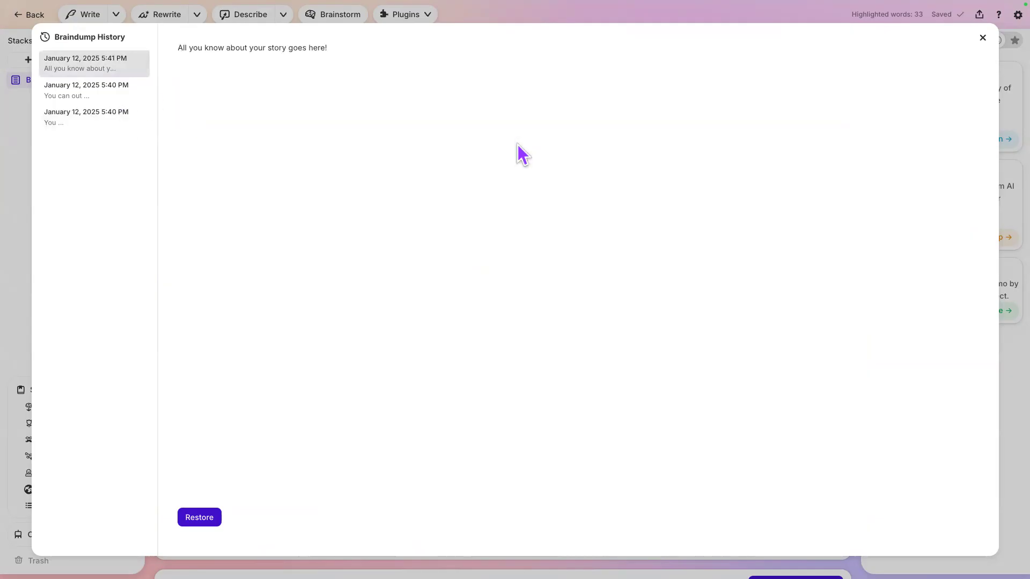
pyautogui.click(983, 38)
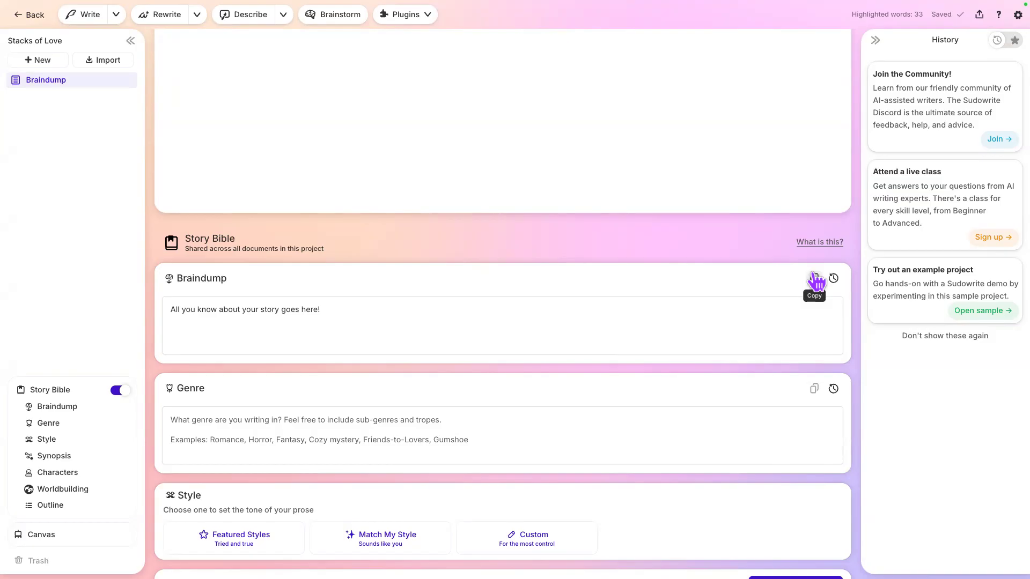
# Clear the existing placeholder sentence from the Story Bible's Braindump field
pyautogui.click(645, 299)
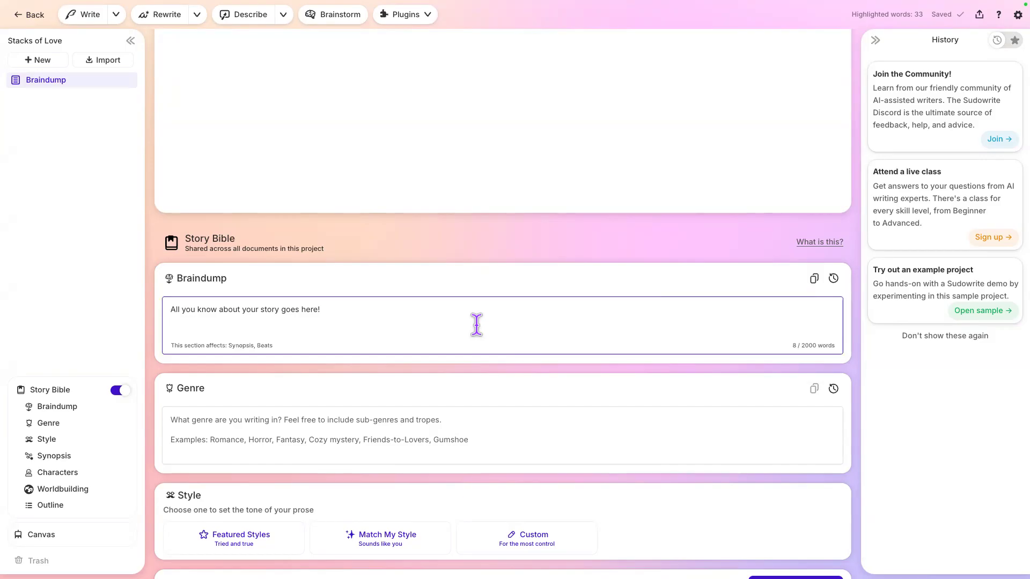
pyautogui.scroll(-2, 477, 324)
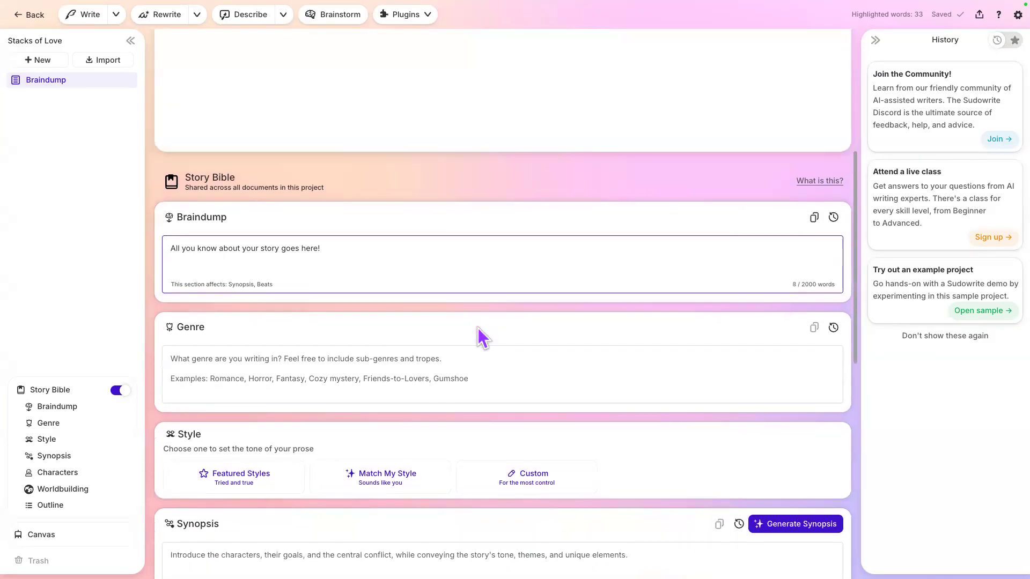
pyautogui.scroll(1, 477, 325)
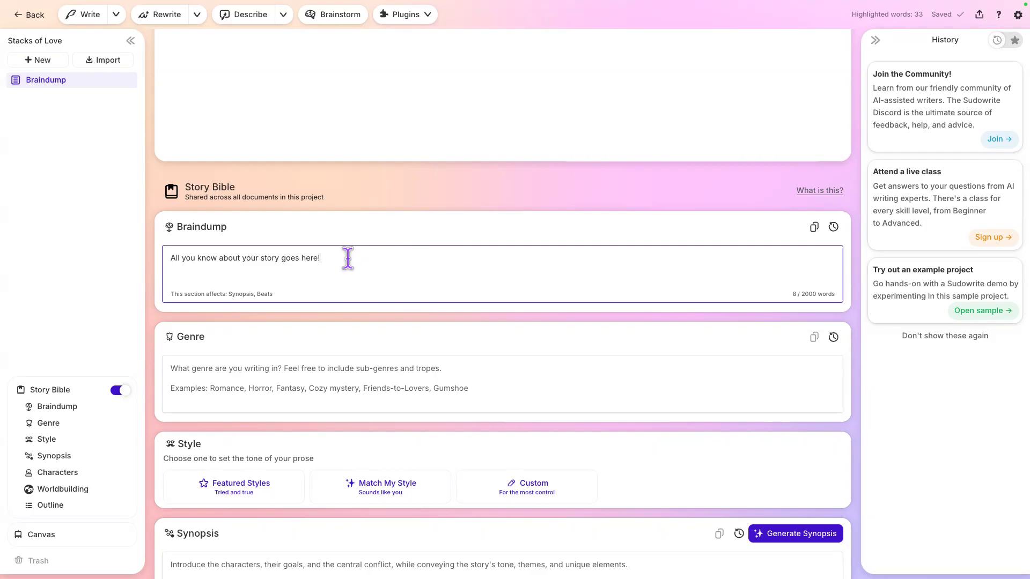
pyautogui.moveTo(348, 258); pyautogui.dragTo(159, 239)
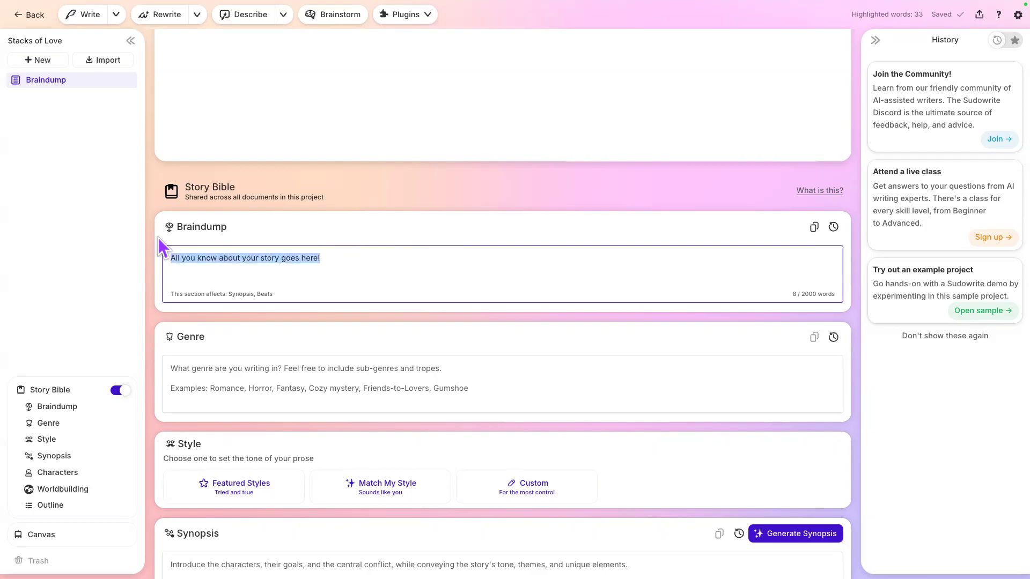
pyautogui.press('BackSpace')
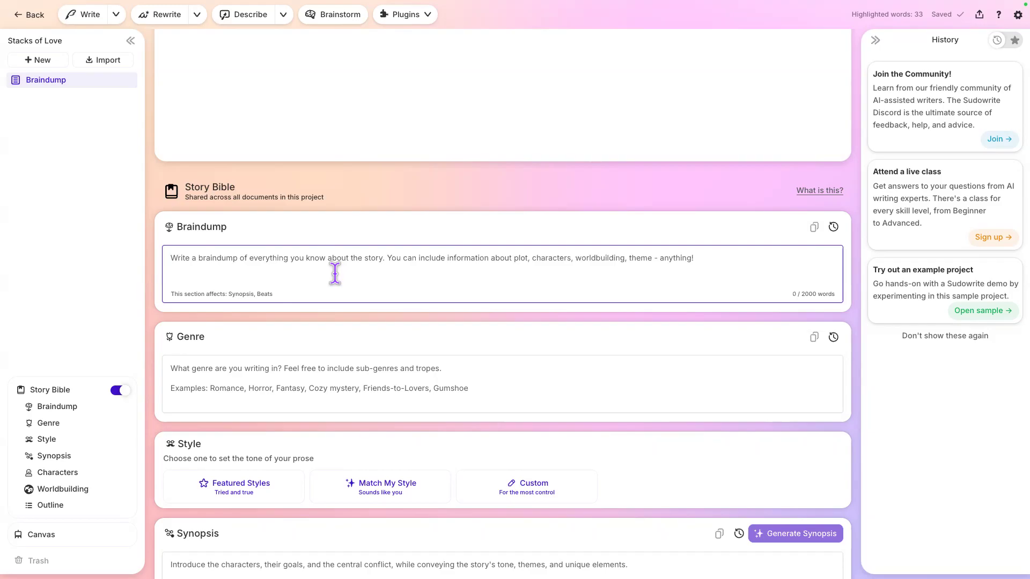
# Copy the italic "Stacks of Love" pitch paragraph from the document into the Story Bible's Braindump, without a trailing blank line
pyautogui.scroll(4, 335, 274)
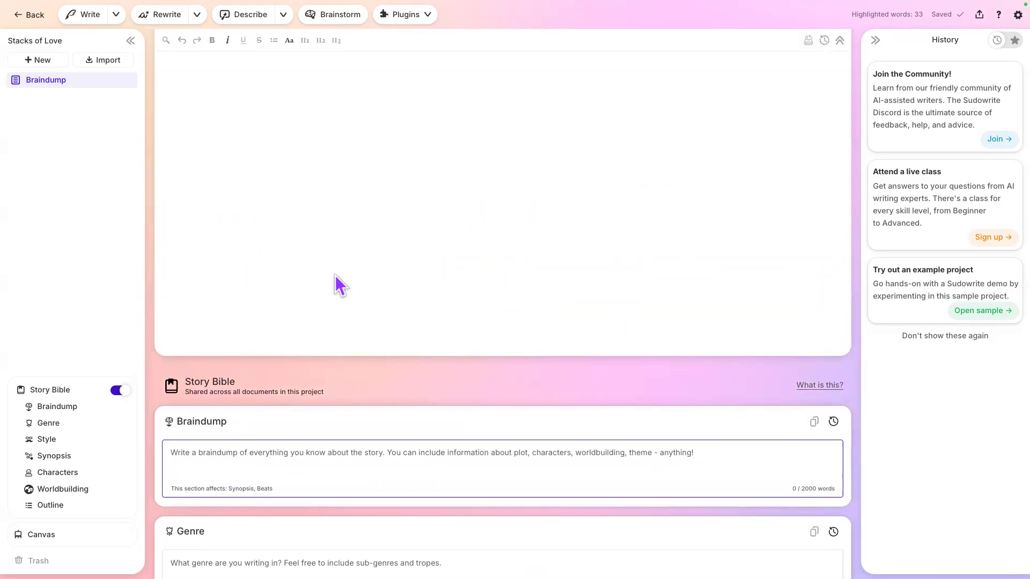
pyautogui.scroll(2, 342, 284)
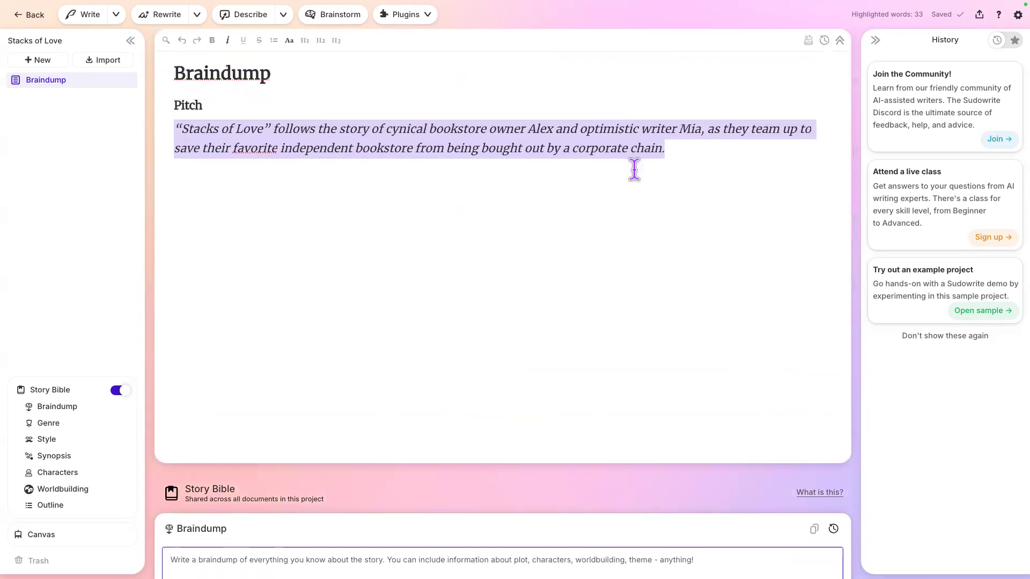
pyautogui.click(671, 152)
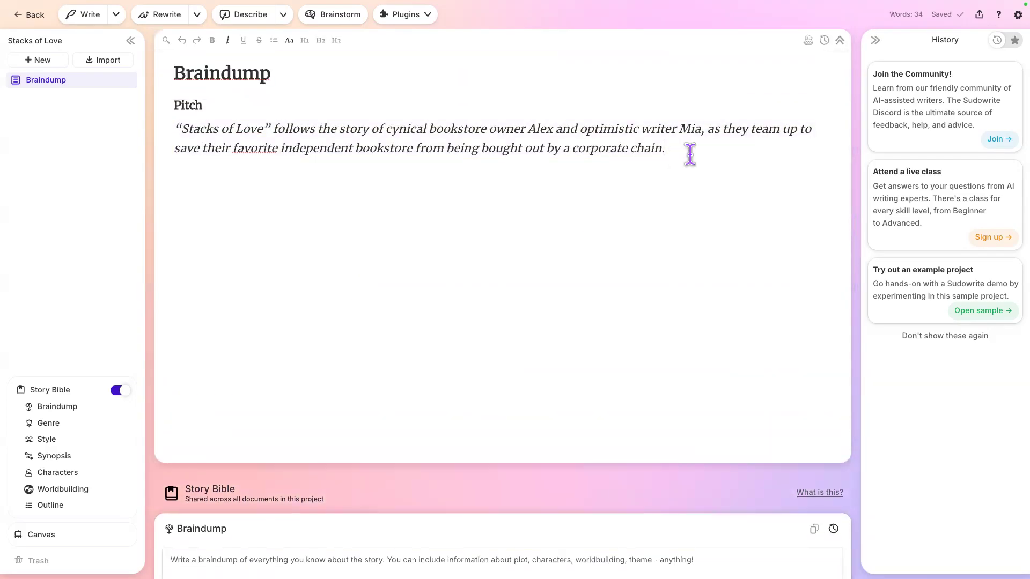
pyautogui.tripleClick(690, 154)
pyautogui.hotkey('ctrl', 'c')
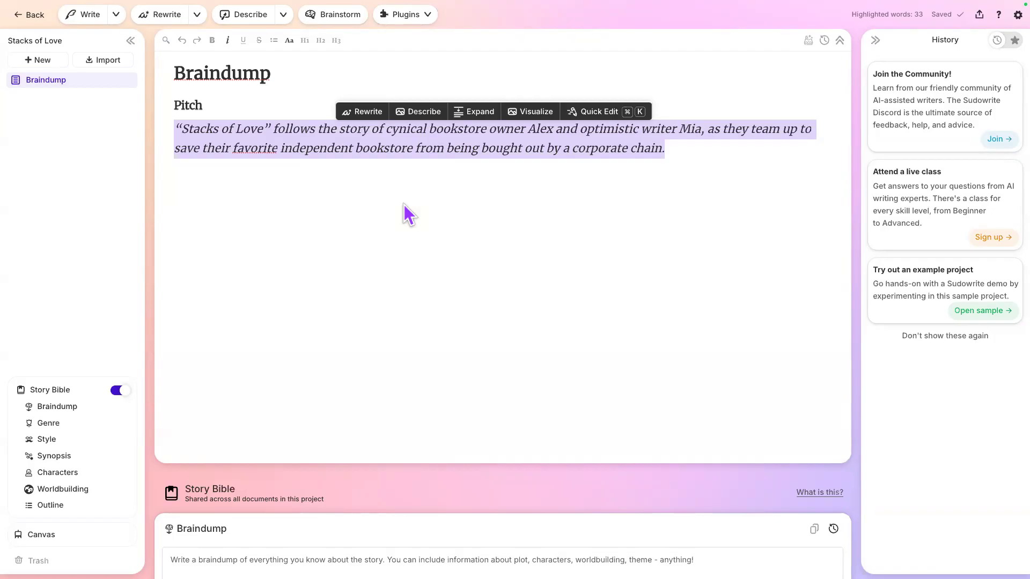
pyautogui.scroll(-2, 403, 204)
pyautogui.click(276, 476)
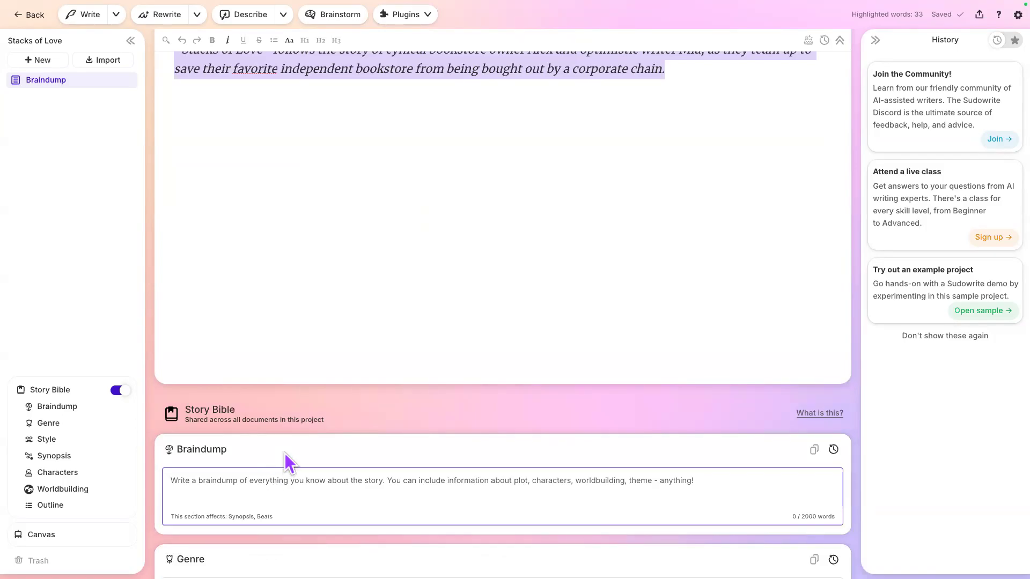
pyautogui.hotkey('ctrl', 'v')
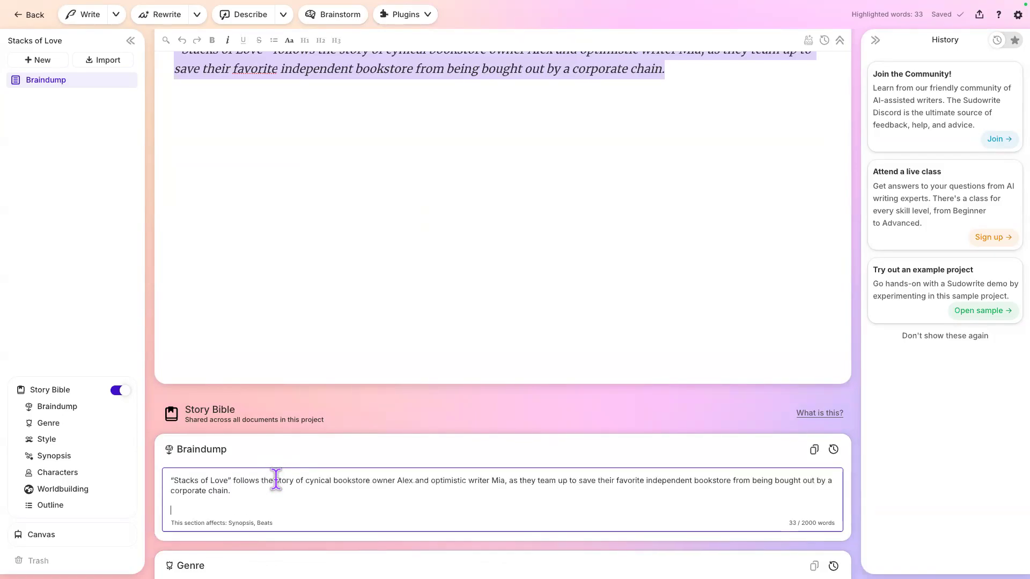
pyautogui.press('BackSpace')
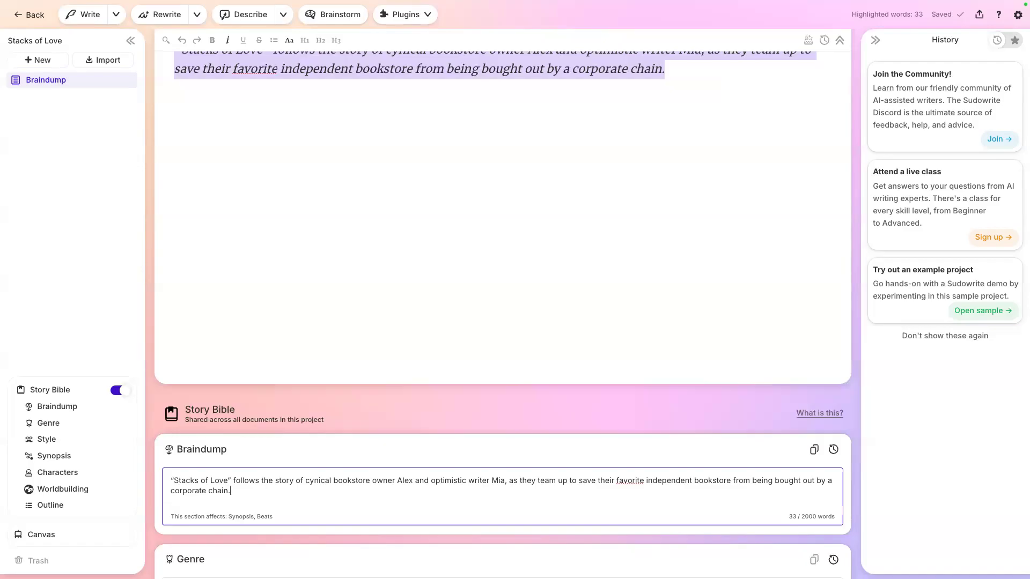
# Check the Genre field's affected sections and word limit, and set the Style section to Custom
pyautogui.scroll(-3, 432, 404)
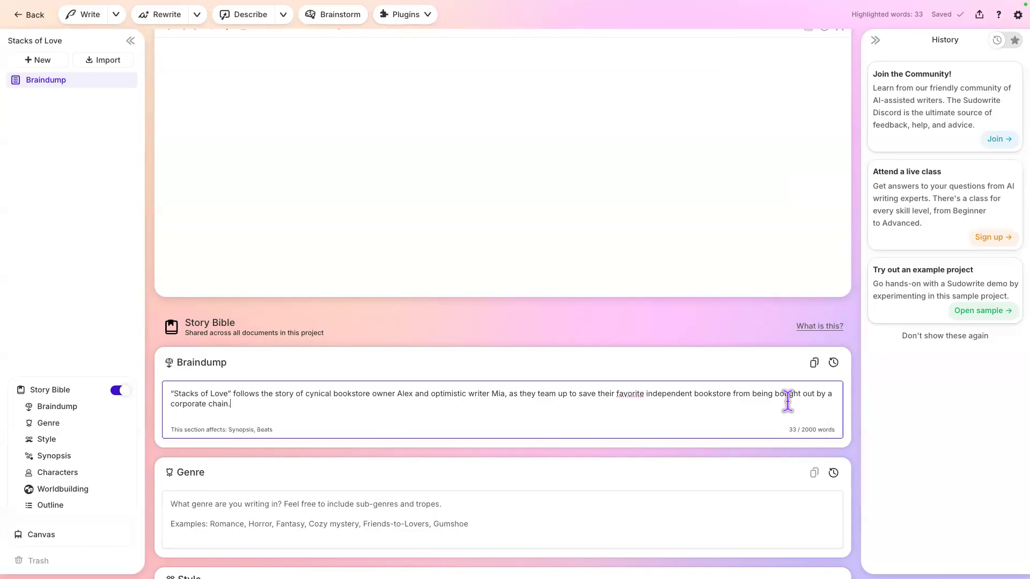
pyautogui.click(667, 504)
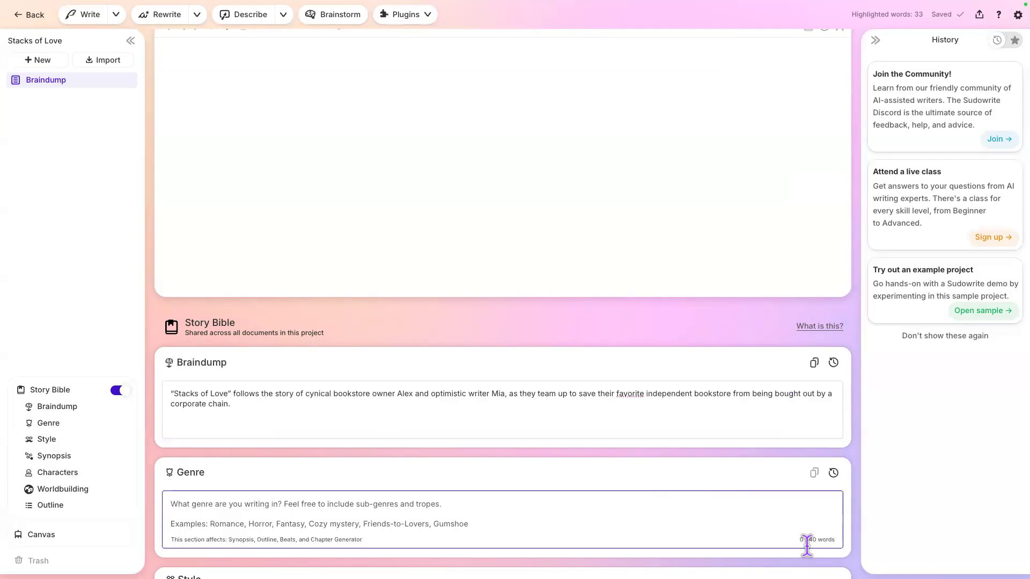
pyautogui.scroll(-3, 800, 543)
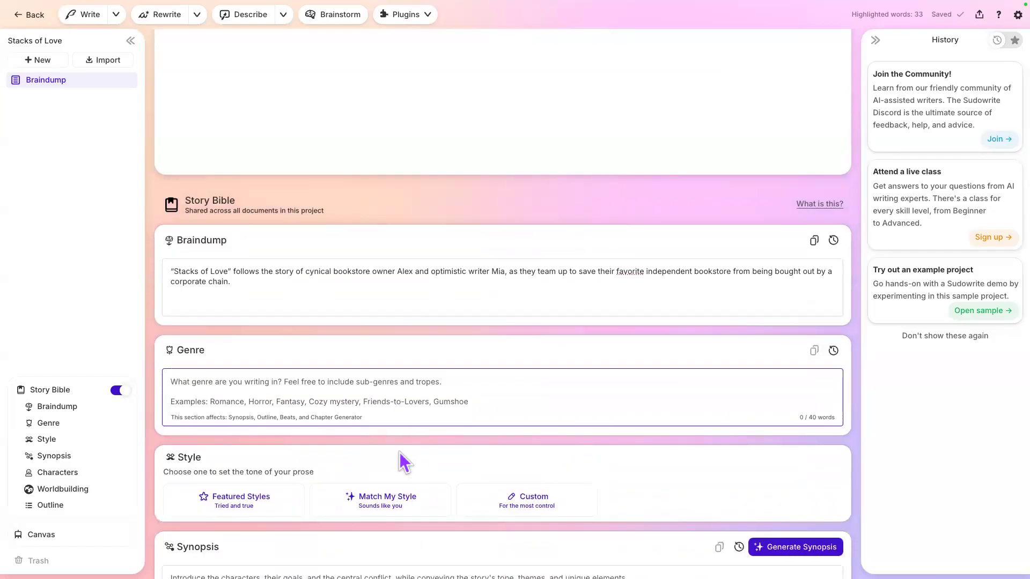
pyautogui.click(525, 501)
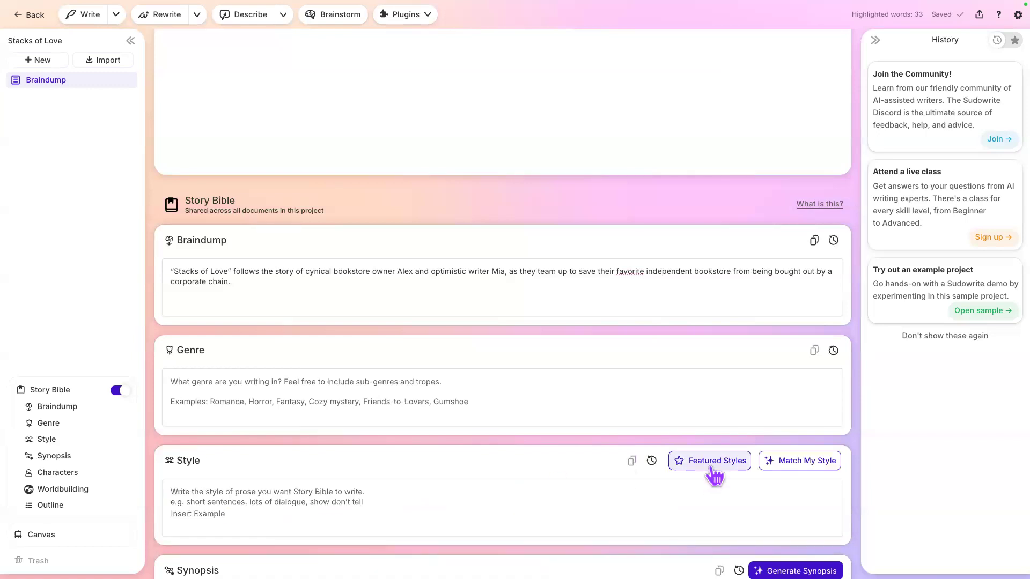
# Check the affected sections and word limits of the Style and Synopsis fields
pyautogui.click(572, 499)
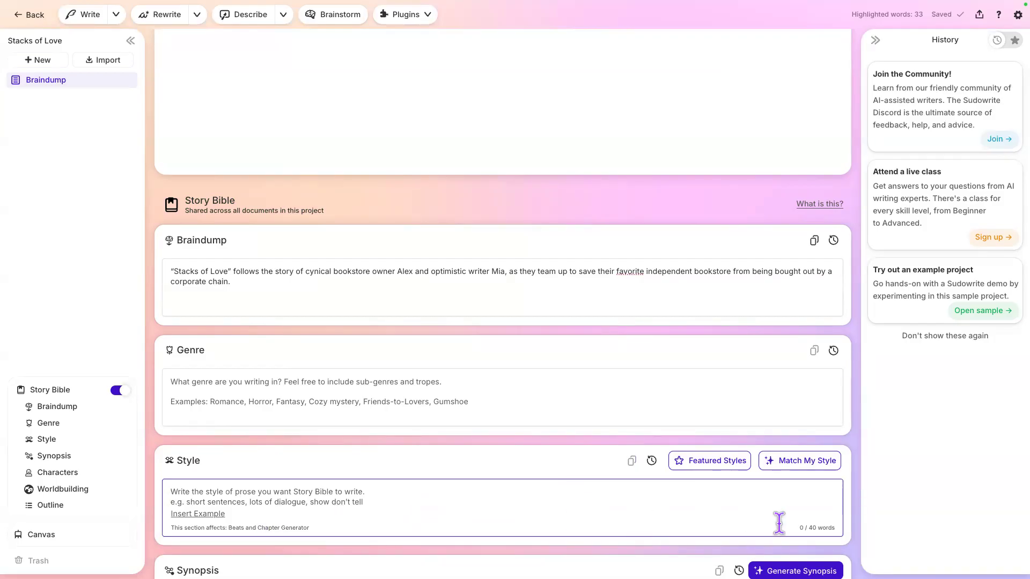
pyautogui.scroll(-2, 796, 530)
pyautogui.click(796, 529)
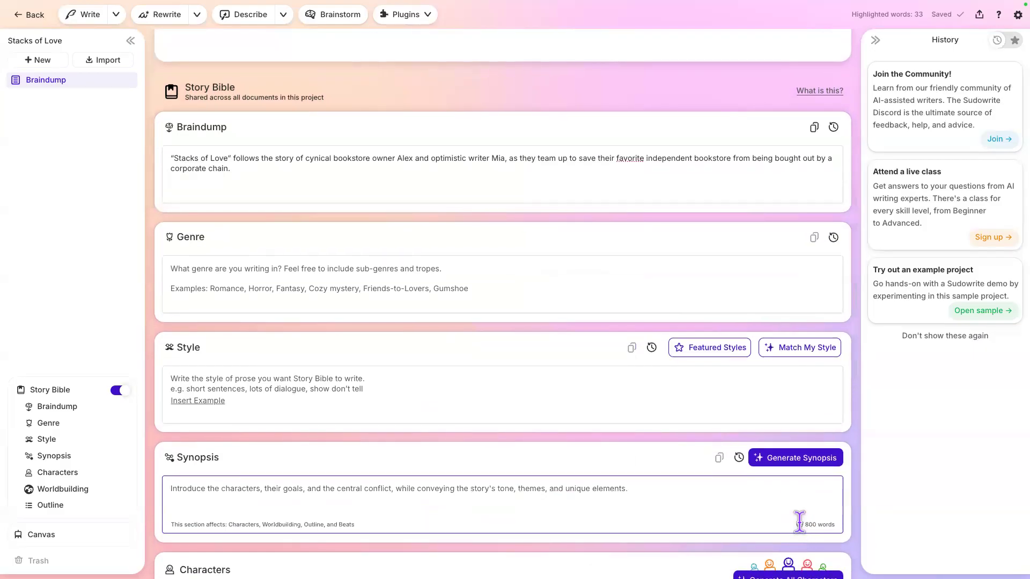
# Look over the Story Bible's Characters, Worldbuilding and Outline sections below the Synopsis
pyautogui.scroll(-5, 815, 520)
pyautogui.scroll(-3, 816, 519)
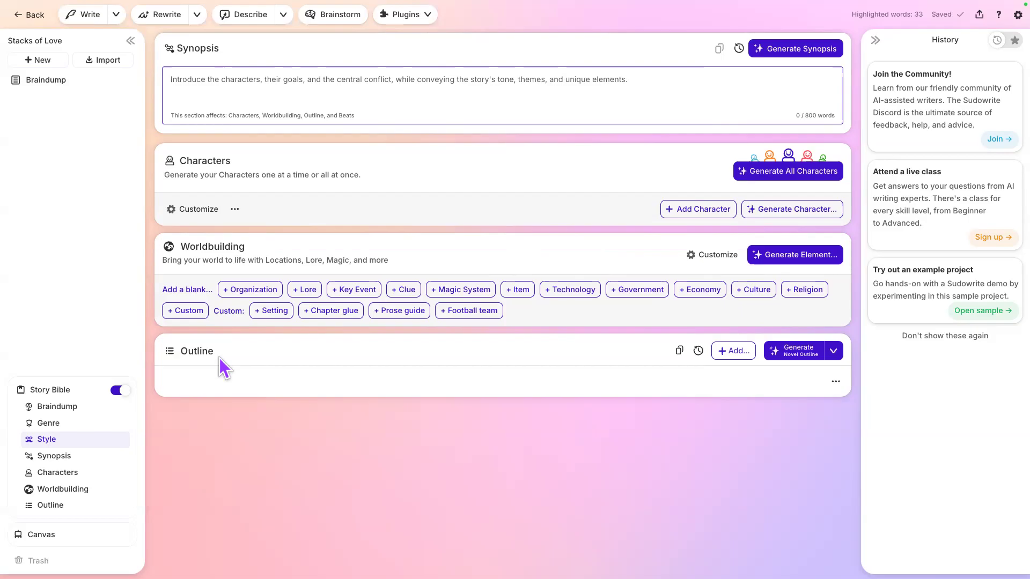
pyautogui.scroll(6, 219, 358)
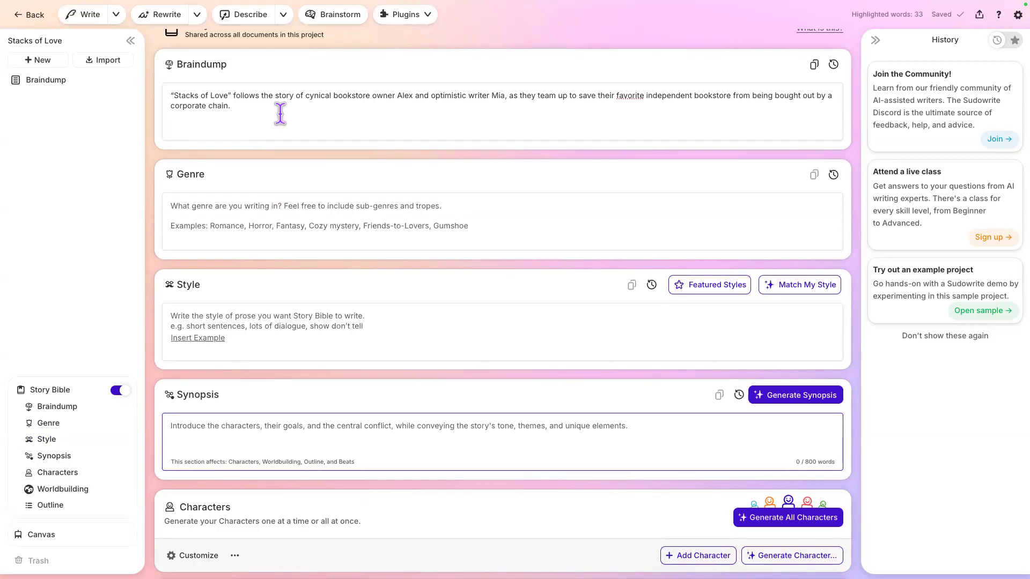
# Study the Story Bible flow diagram in the other browser tab, and check which sections the Braindump and Synopsis fields affect
pyautogui.moveTo(290, 9)
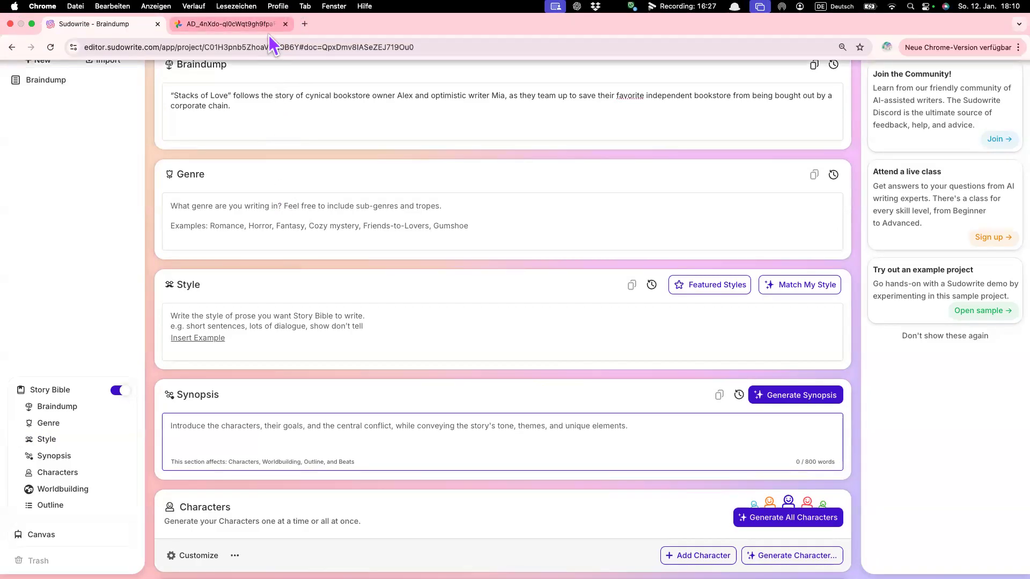
pyautogui.click(255, 27)
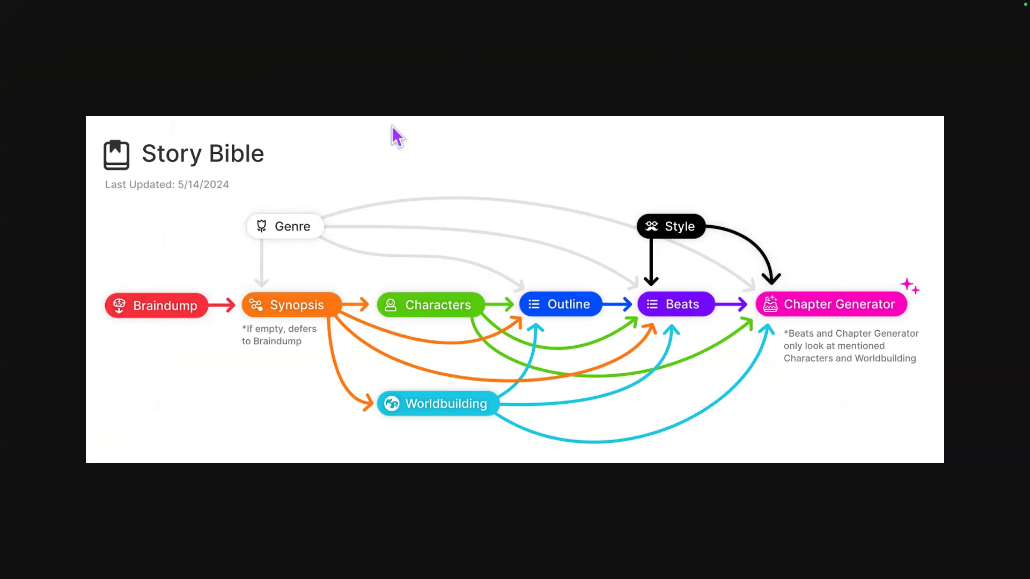
pyautogui.moveTo(110, 4)
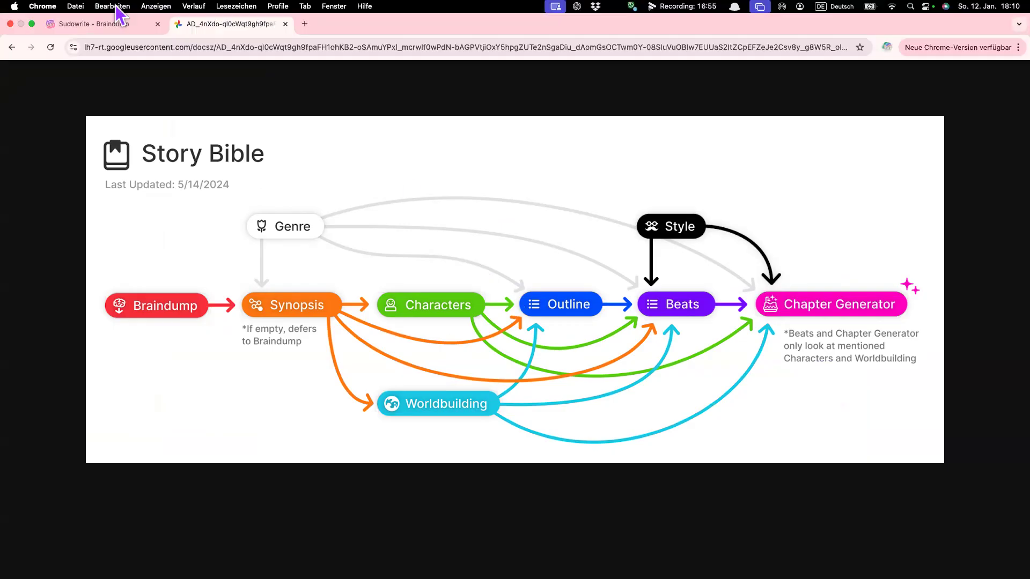
pyautogui.click(106, 28)
pyautogui.click(202, 102)
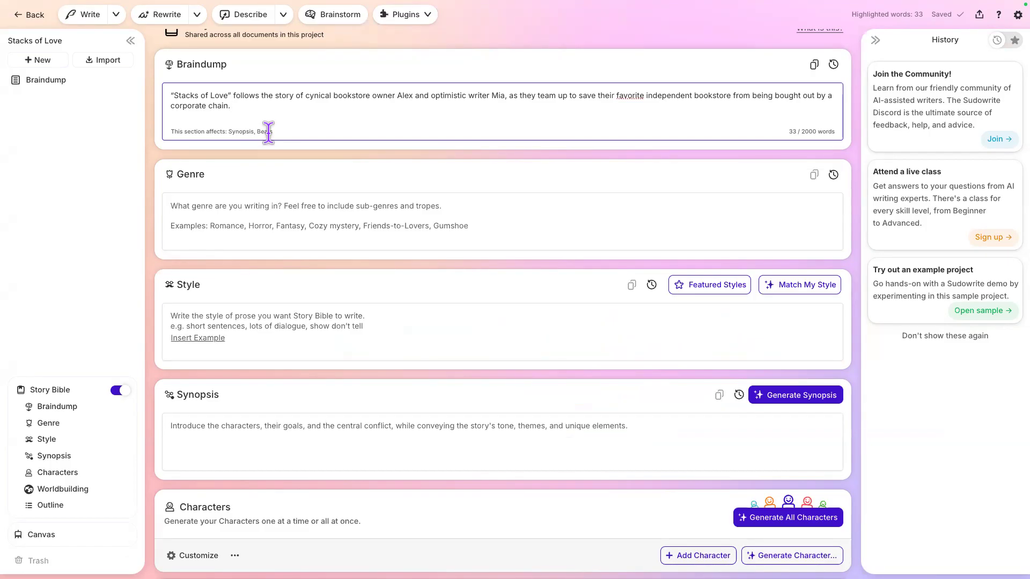
pyautogui.scroll(-2, 268, 134)
pyautogui.click(240, 346)
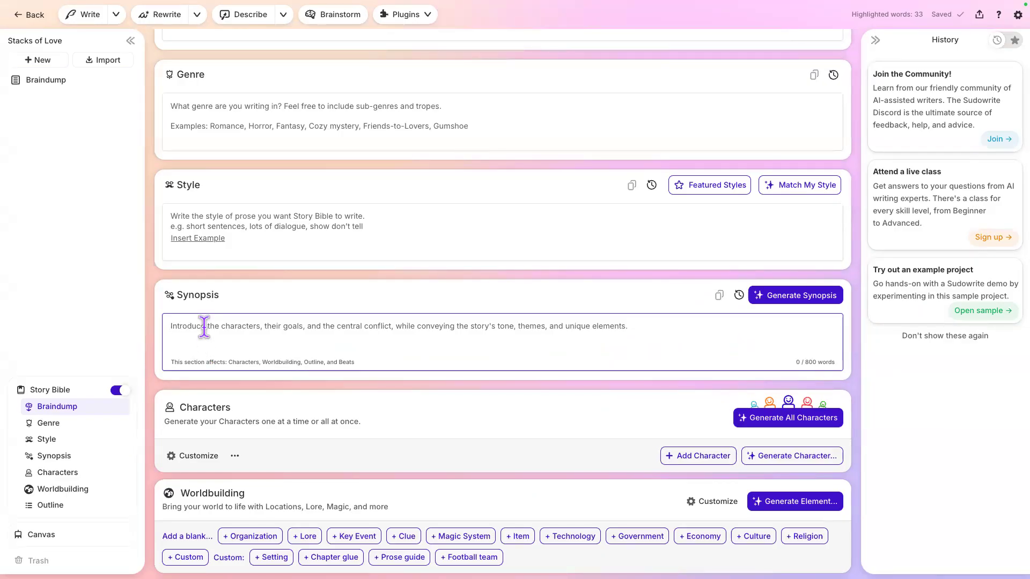
# Consult the Story Bible diagram again for how the sections feed into each other, and return to the Sudowrite project
pyautogui.scroll(1, 274, 238)
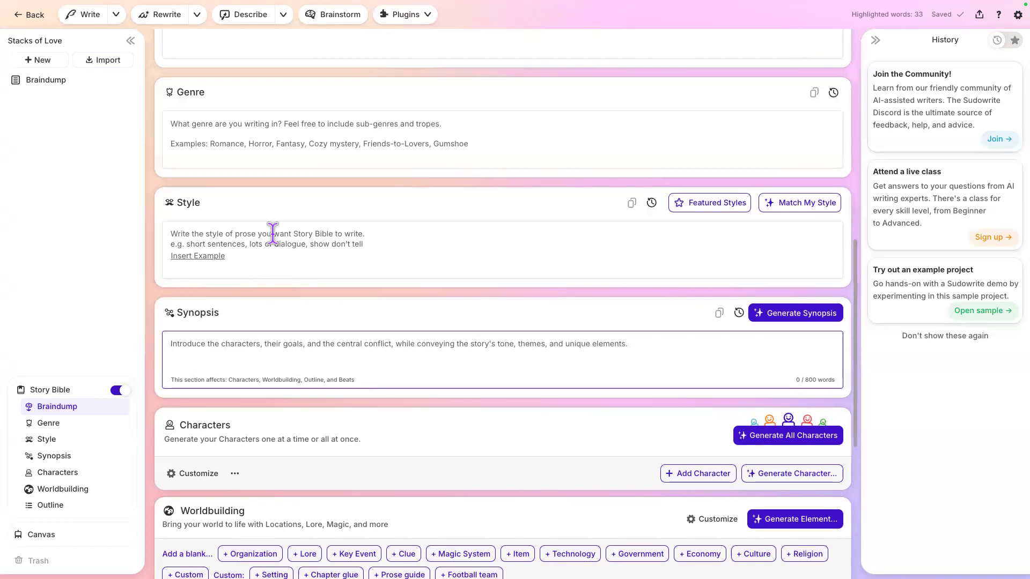
pyautogui.moveTo(320, 5)
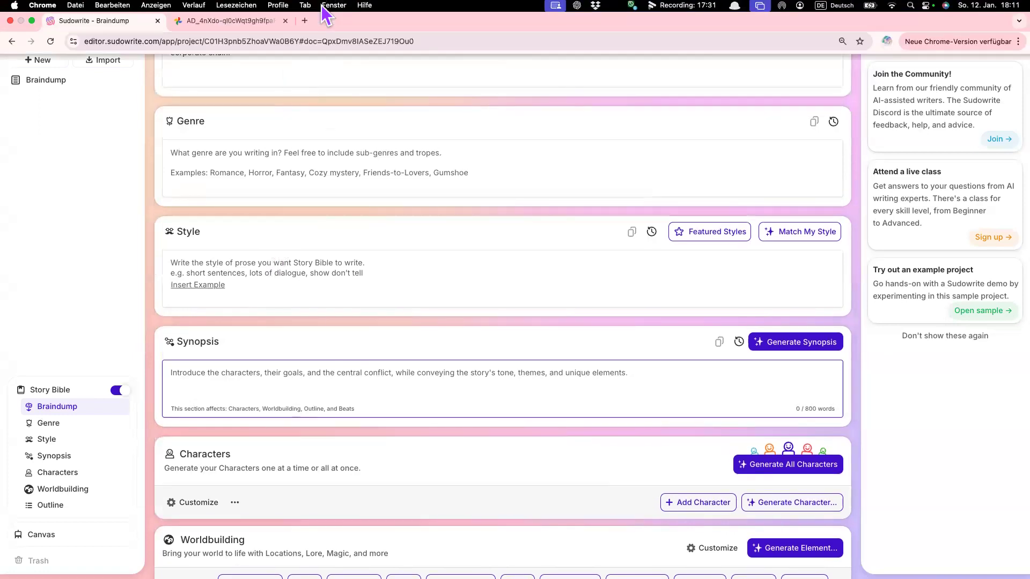
pyautogui.click(251, 27)
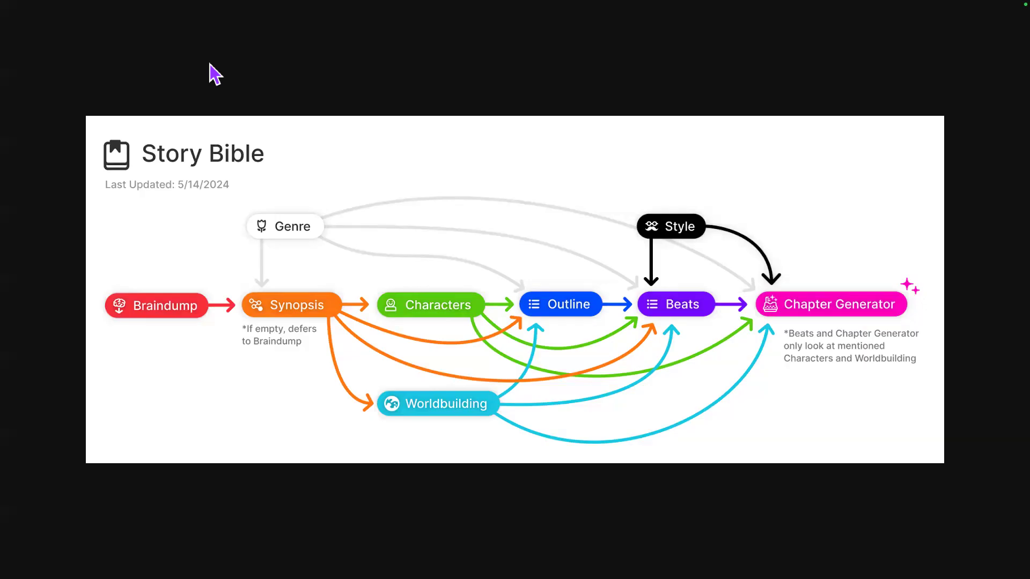
pyautogui.moveTo(129, 7)
pyautogui.click(106, 30)
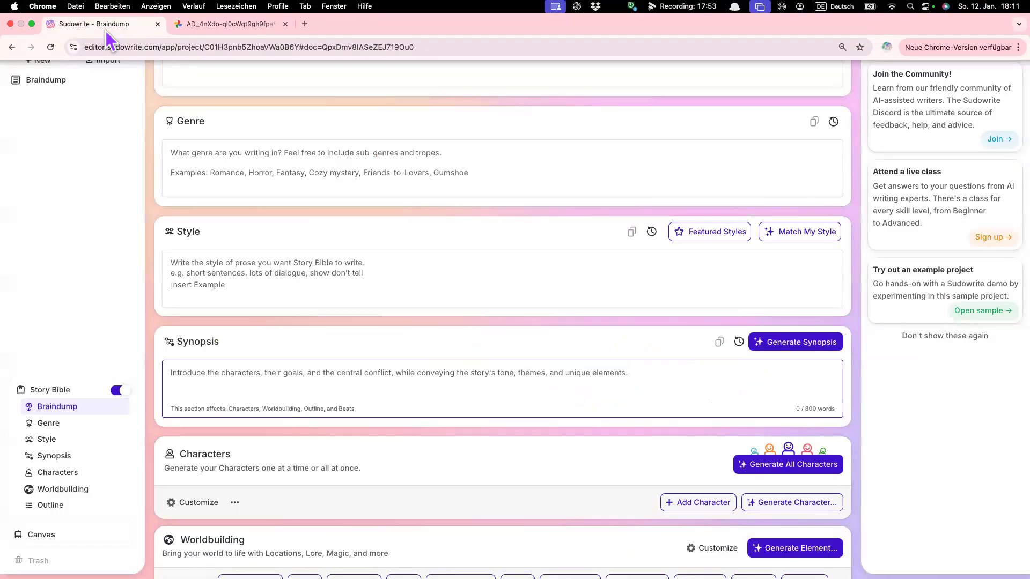
# Check the affected sections and word limits of the Braindump, Genre and Style fields
pyautogui.scroll(3, 248, 240)
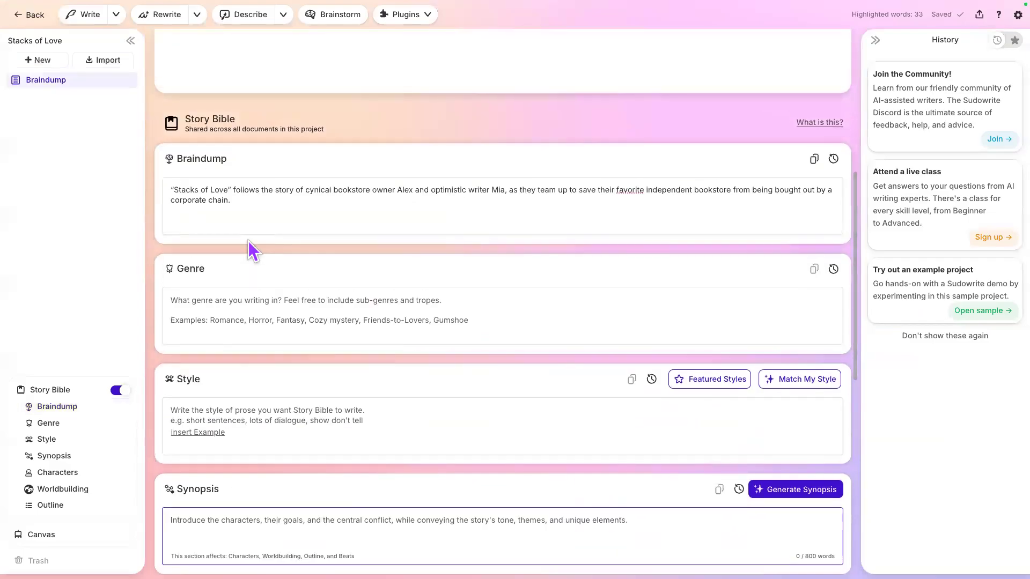
pyautogui.click(238, 202)
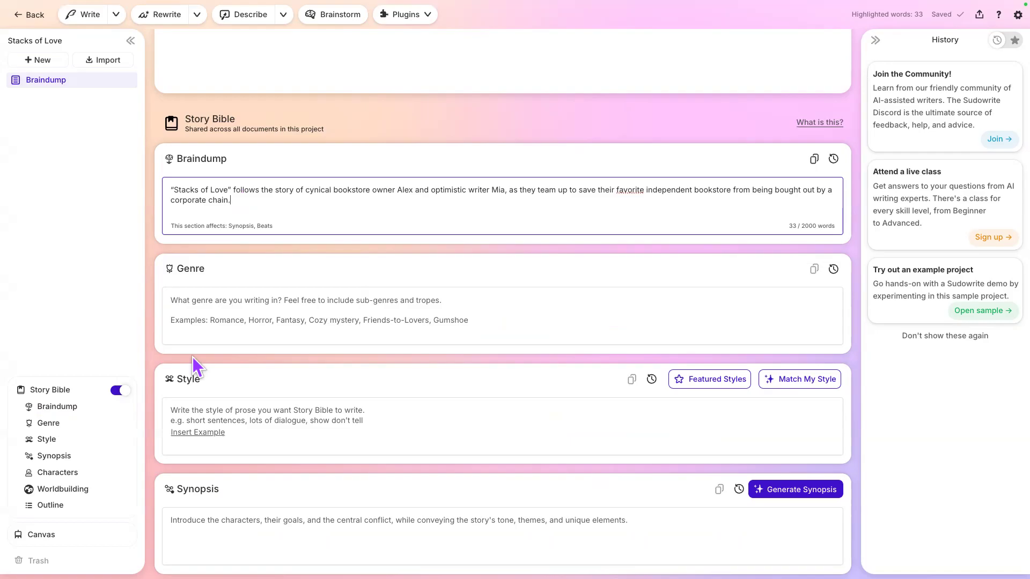
pyautogui.click(302, 321)
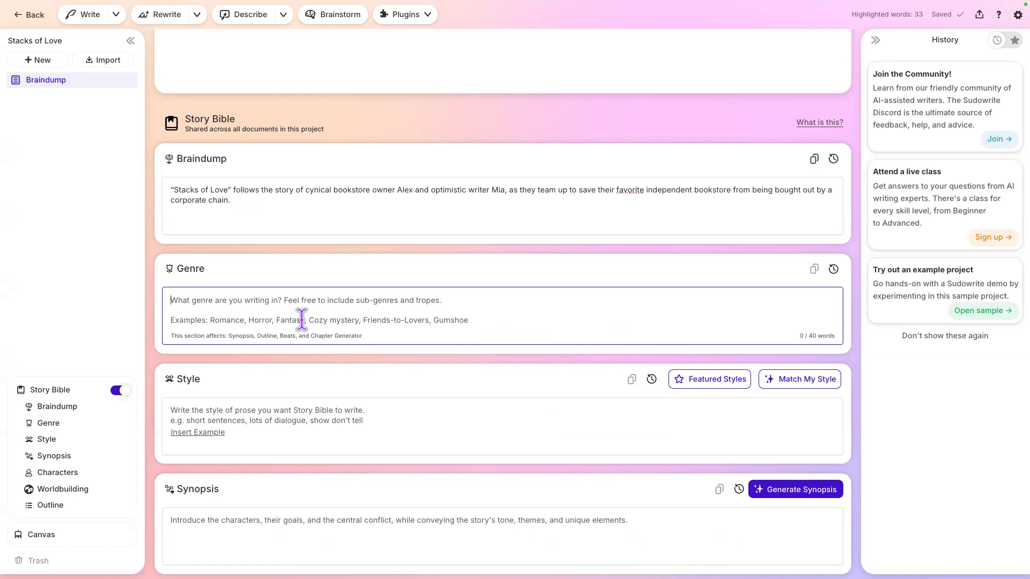
pyautogui.click(267, 411)
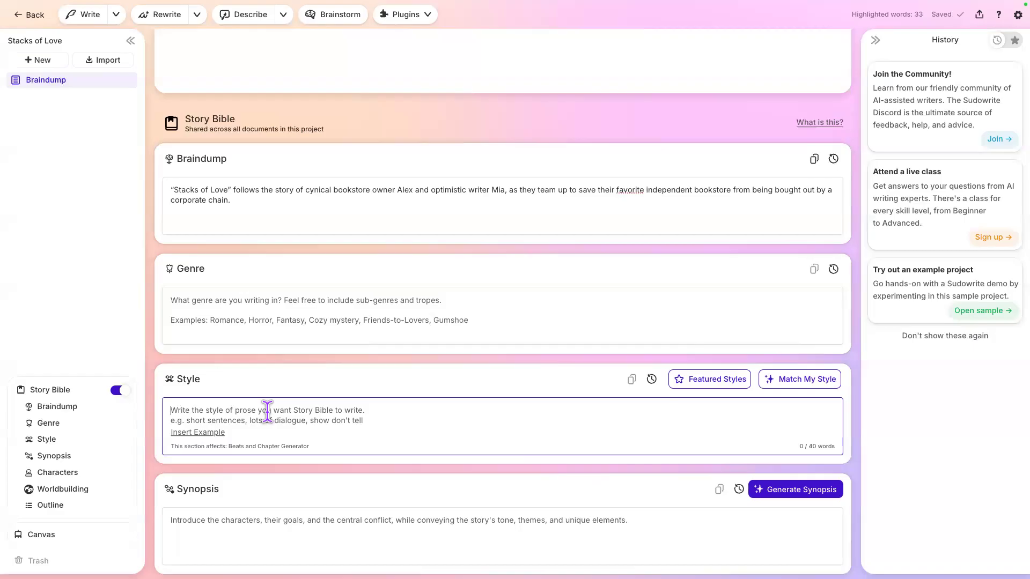
pyautogui.click(283, 328)
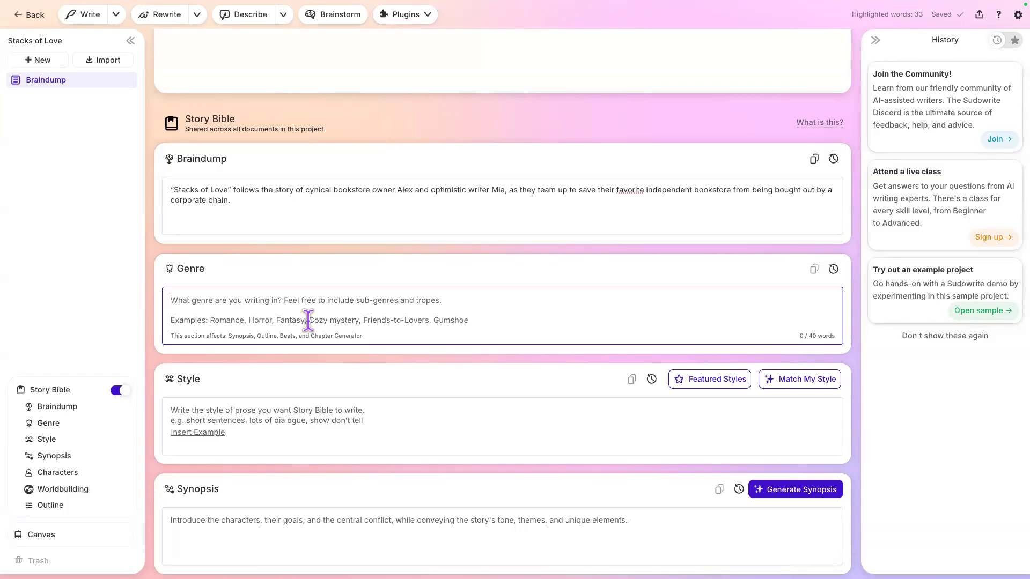
# Ask Quick Chat "What Genre would fit best for this Pitch?" about the document's Pitch heading and paragraph, and close the chat after reading the answer
pyautogui.scroll(7, 309, 320)
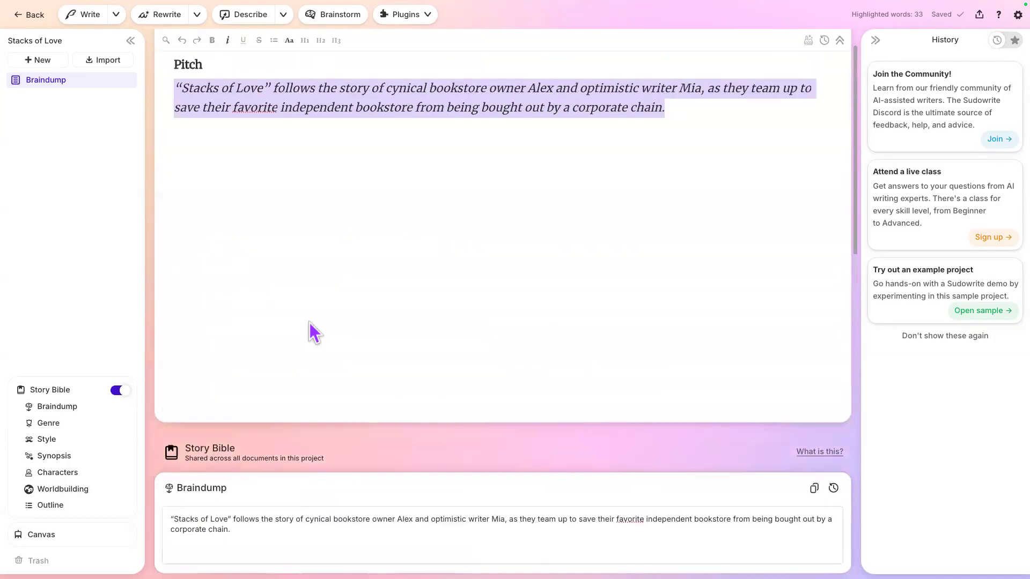
pyautogui.doubleClick(404, 148)
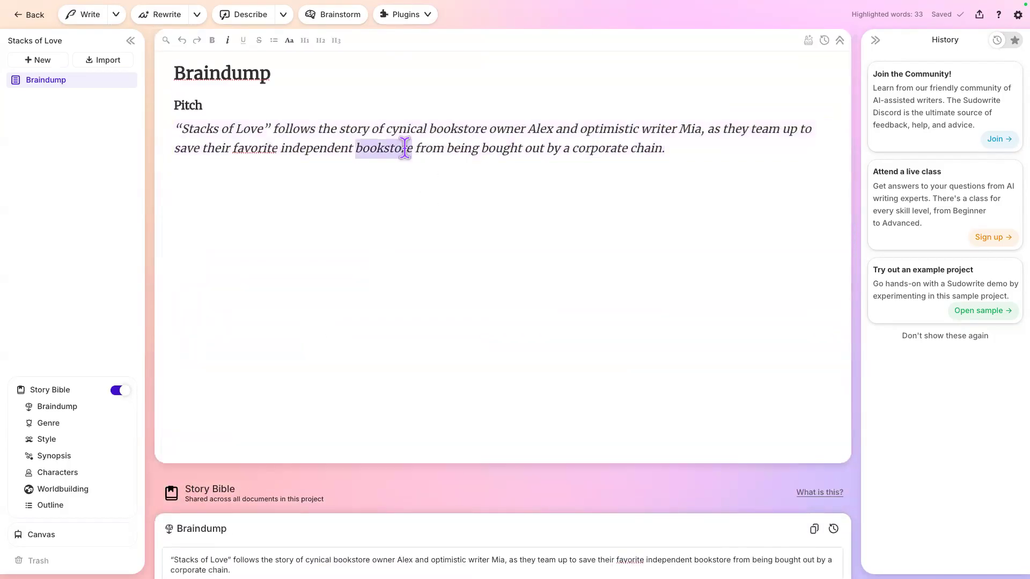
pyautogui.tripleClick(405, 149)
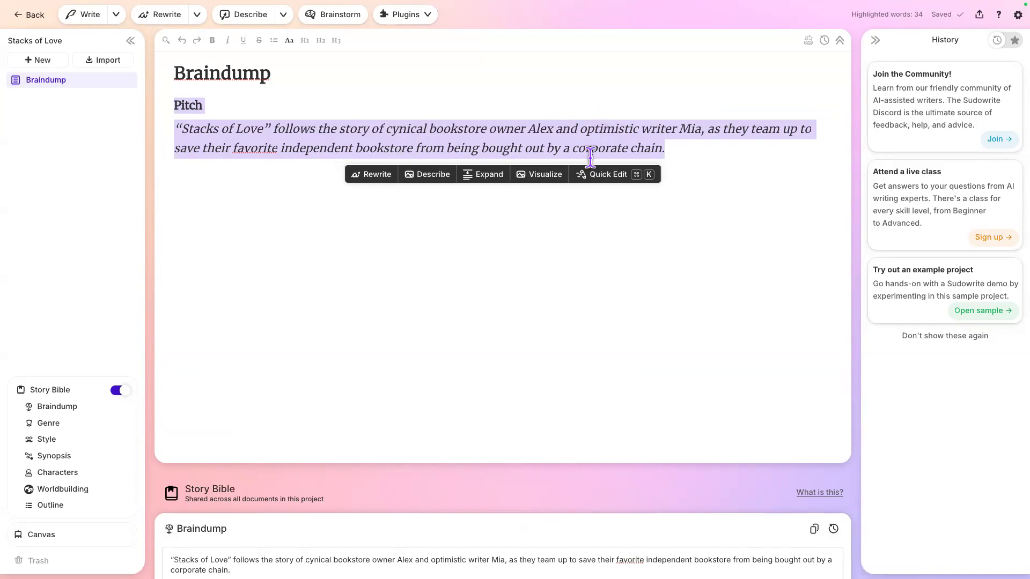
pyautogui.click(593, 175)
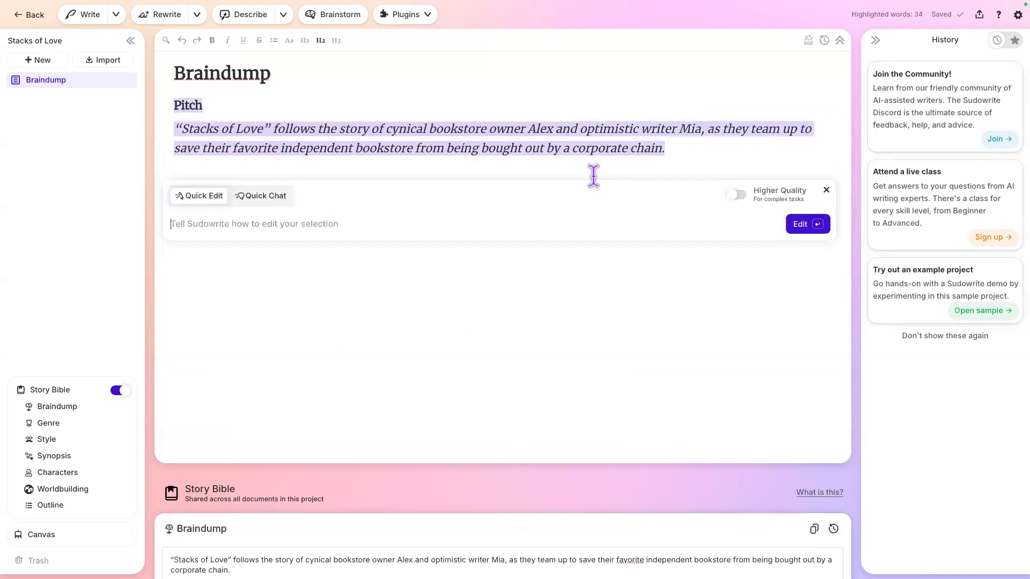
pyautogui.click(284, 200)
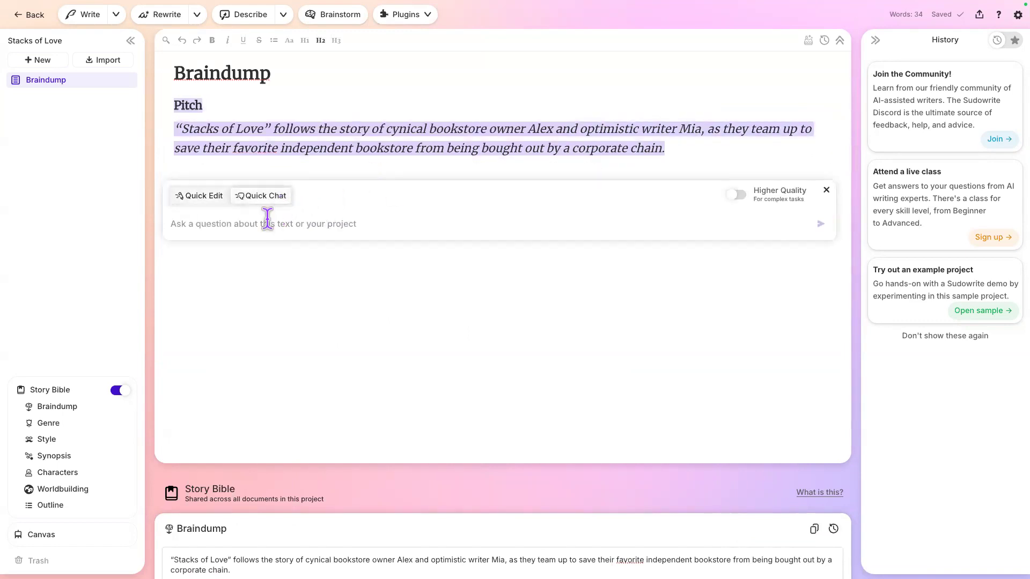
pyautogui.write('What G')
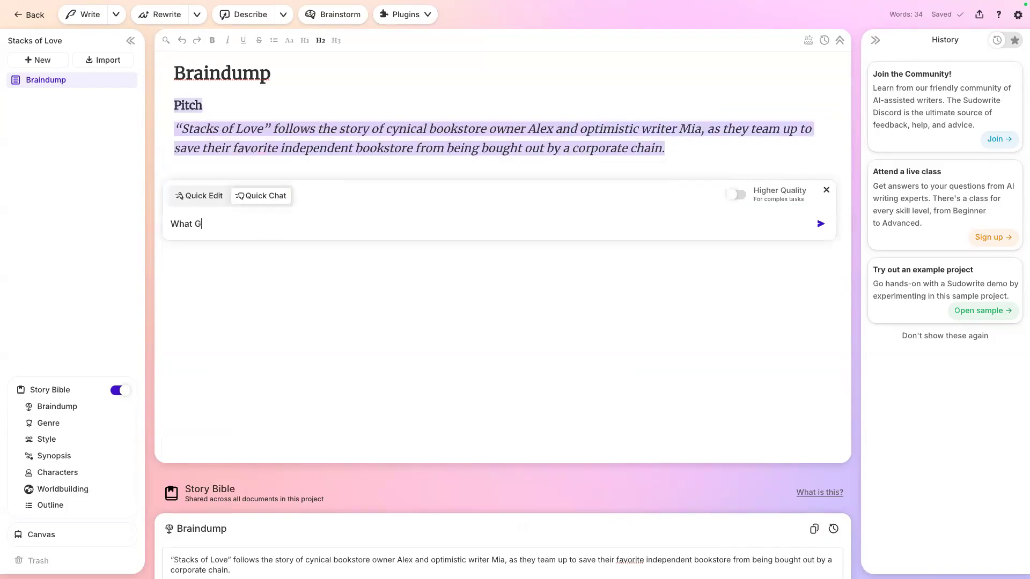
pyautogui.write('enre would fit best for this Pitch?')
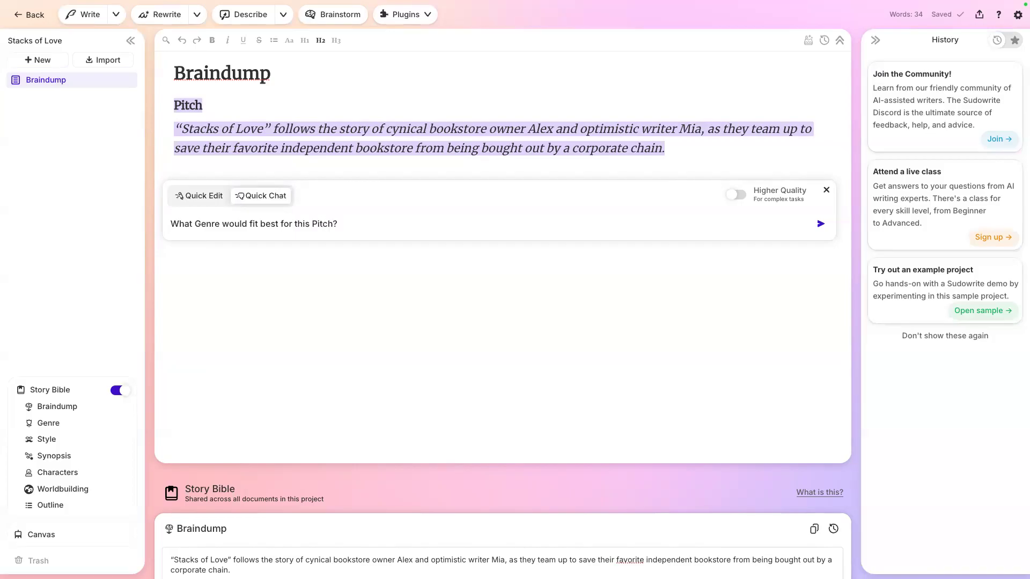
pyautogui.press('Return')
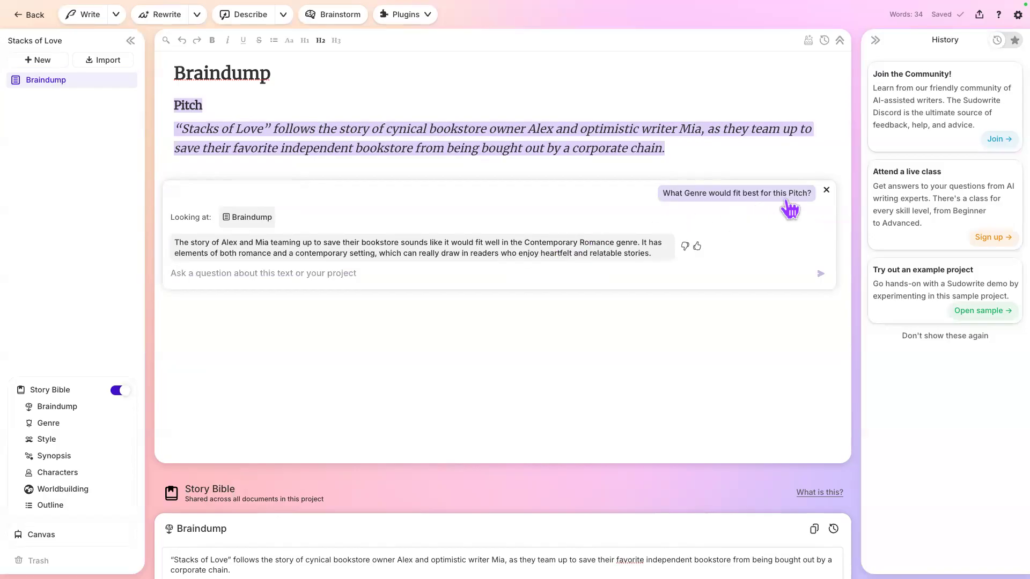
pyautogui.click(828, 191)
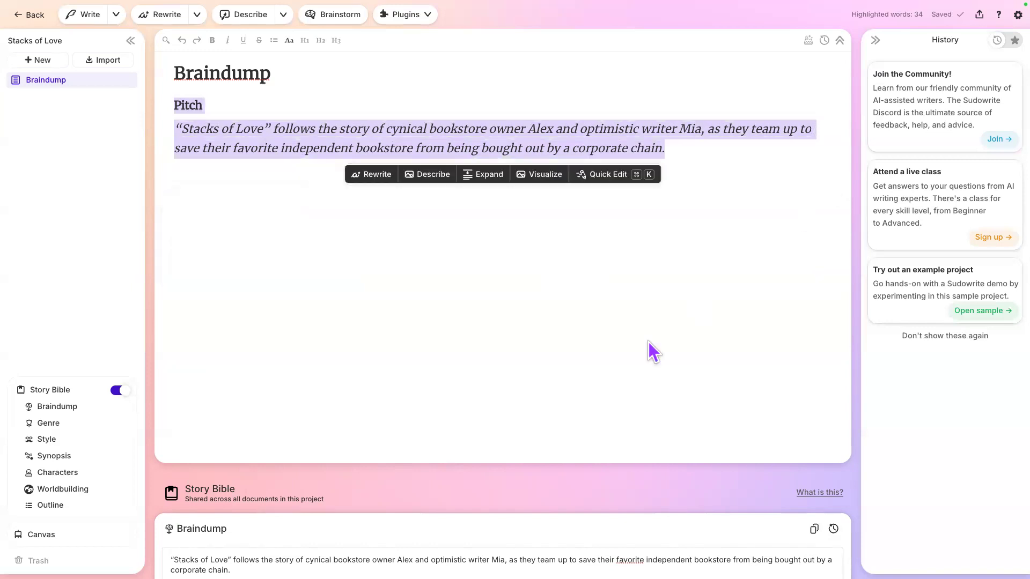
# Fill the Story Bible's Genre field with "romantic comedy, grumpy-and-sunshine"
pyautogui.scroll(-5, 356, 461)
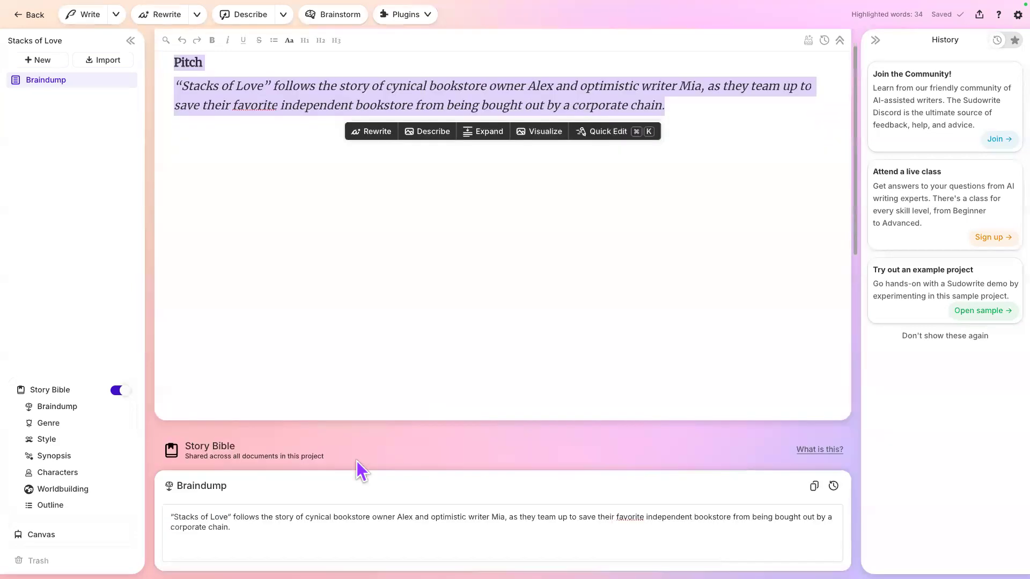
pyautogui.click(301, 430)
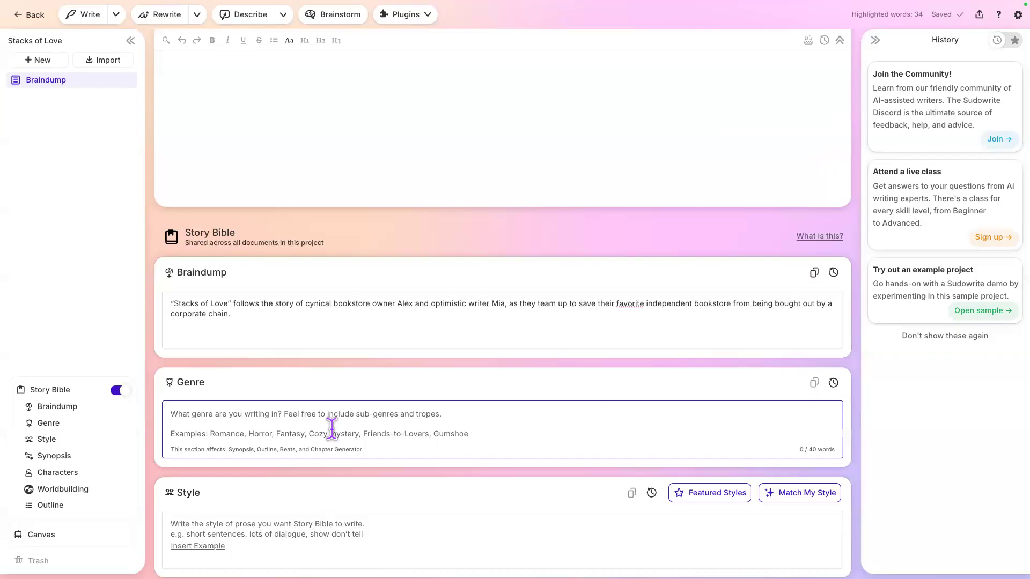
pyautogui.write('r')
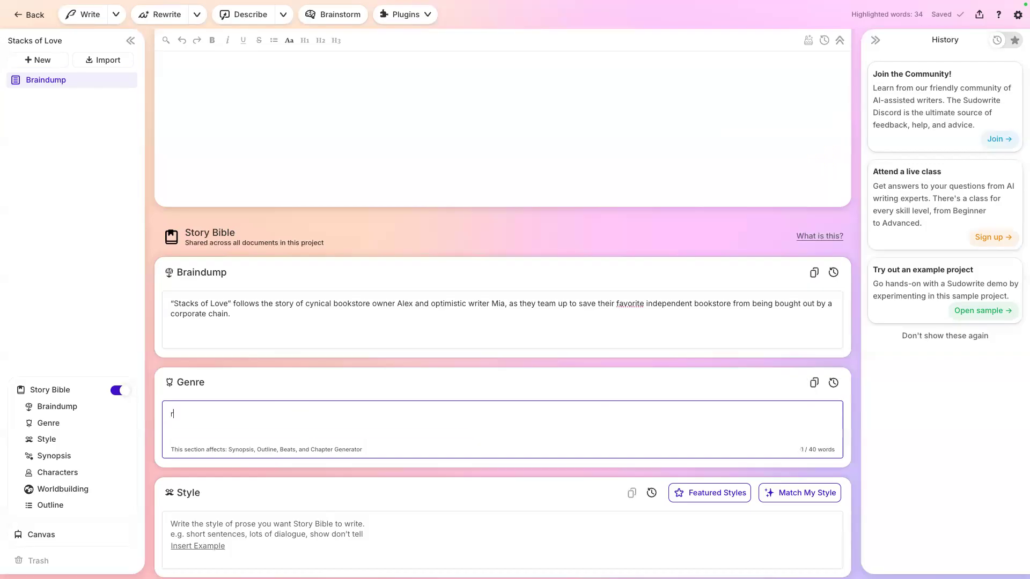
pyautogui.write('omantic comedy,')
pyautogui.scroll(5, 353, 407)
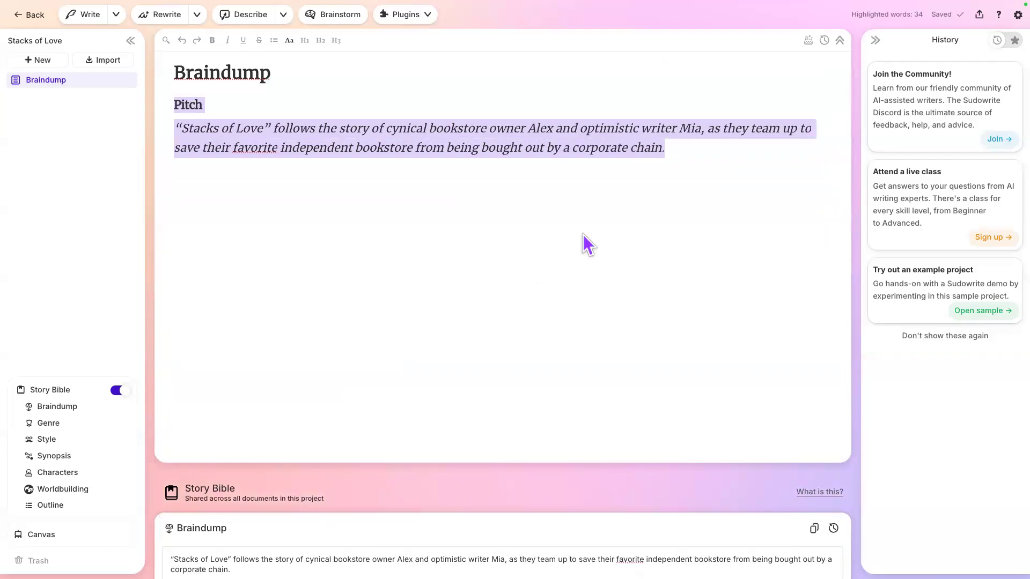
pyautogui.scroll(-5, 420, 400)
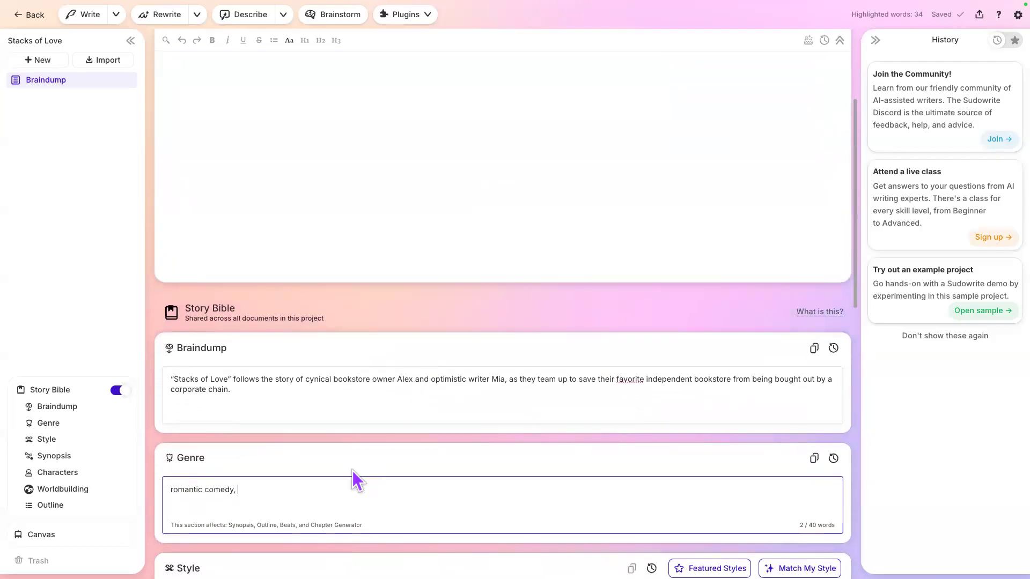
pyautogui.write('grumpy-')
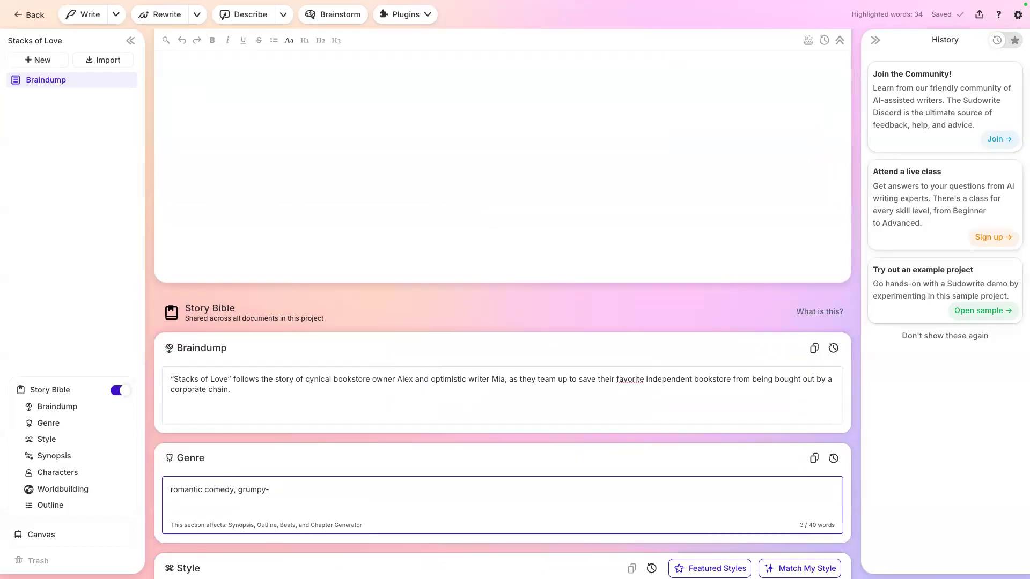
pyautogui.write('and-sunshine')
# Compare the Action-Packed, Approachable & Charming and Sultry featured styles, and apply Approachable & Charming to the Story Bible's Style field
pyautogui.scroll(-2, 286, 472)
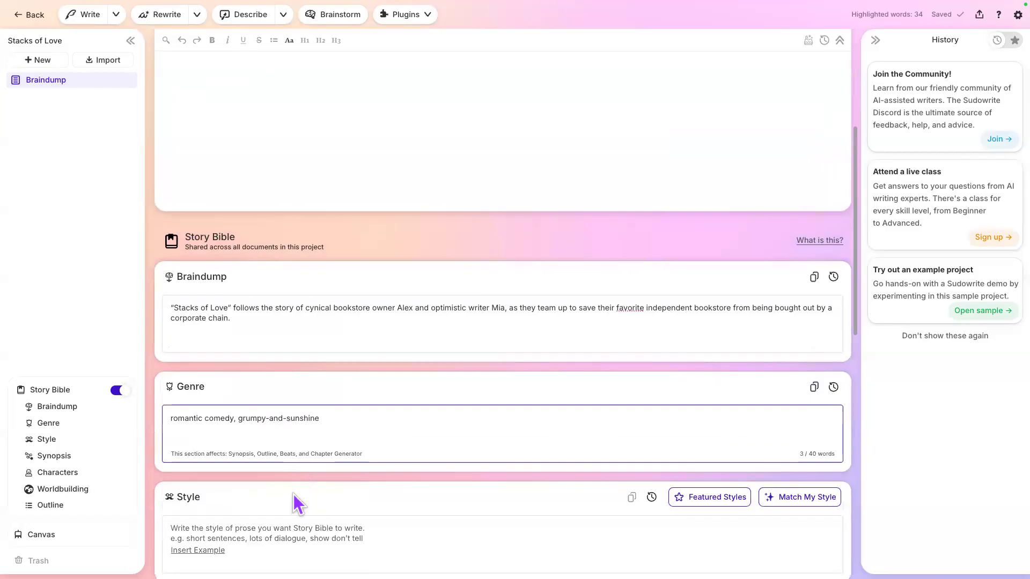
pyautogui.click(265, 527)
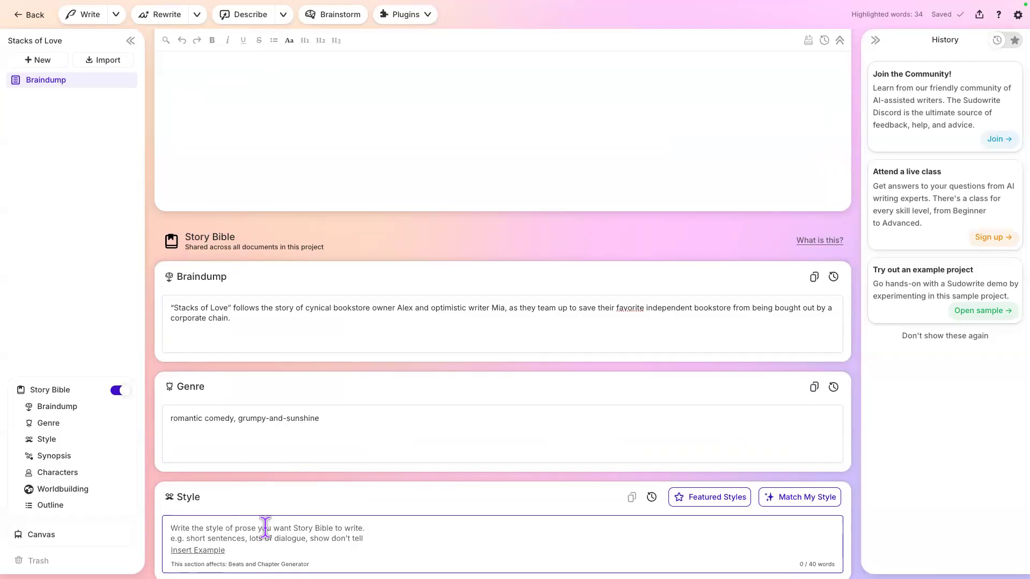
pyautogui.click(684, 500)
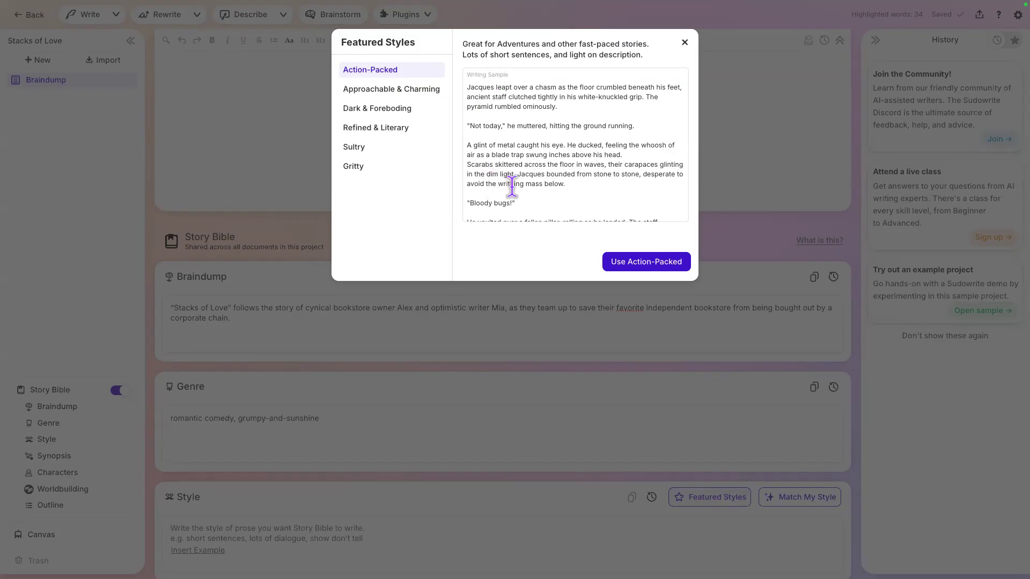
pyautogui.scroll(-2, 509, 185)
pyautogui.scroll(-1, 511, 186)
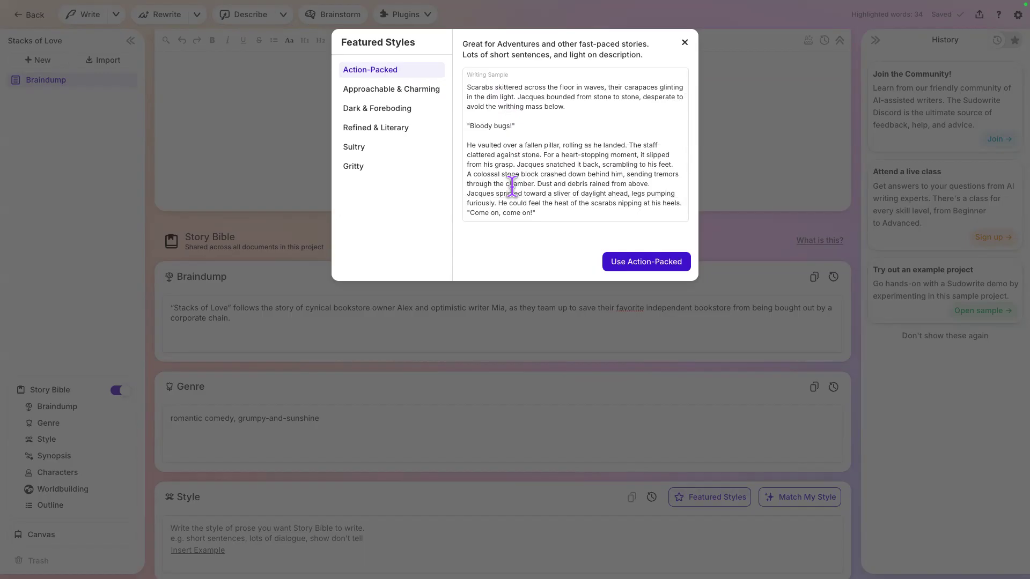
pyautogui.click(393, 93)
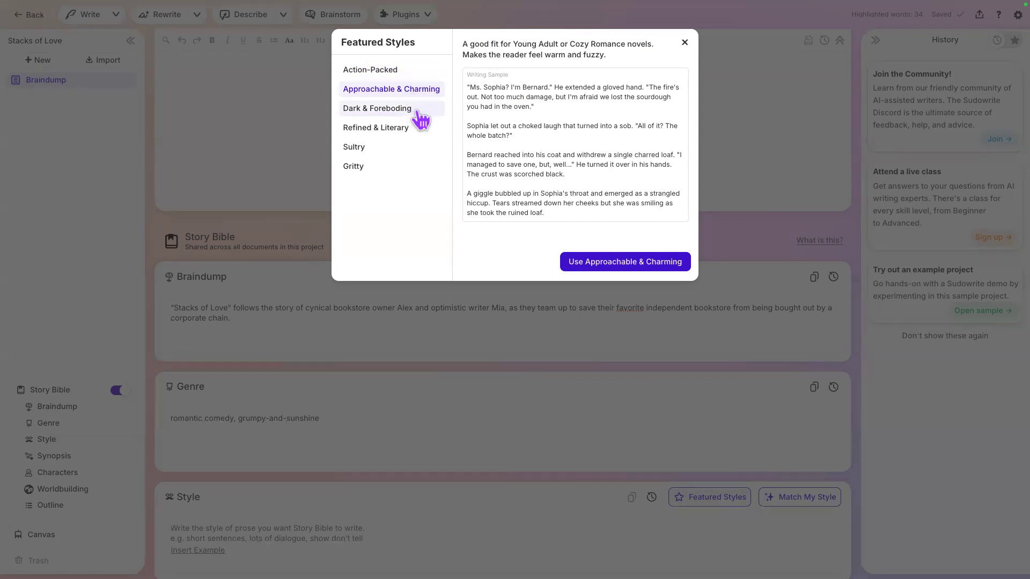
pyautogui.click(411, 153)
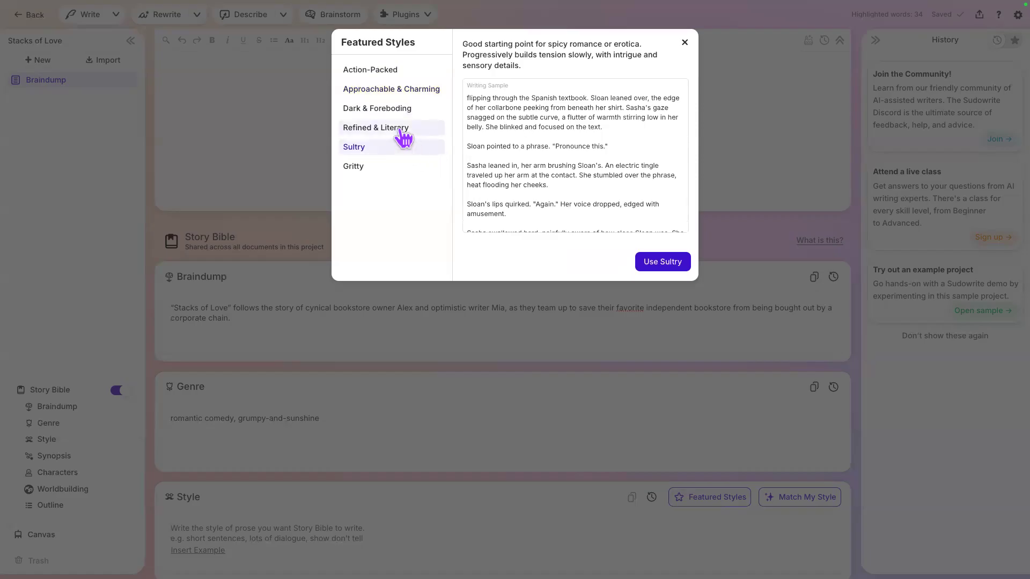
pyautogui.click(424, 97)
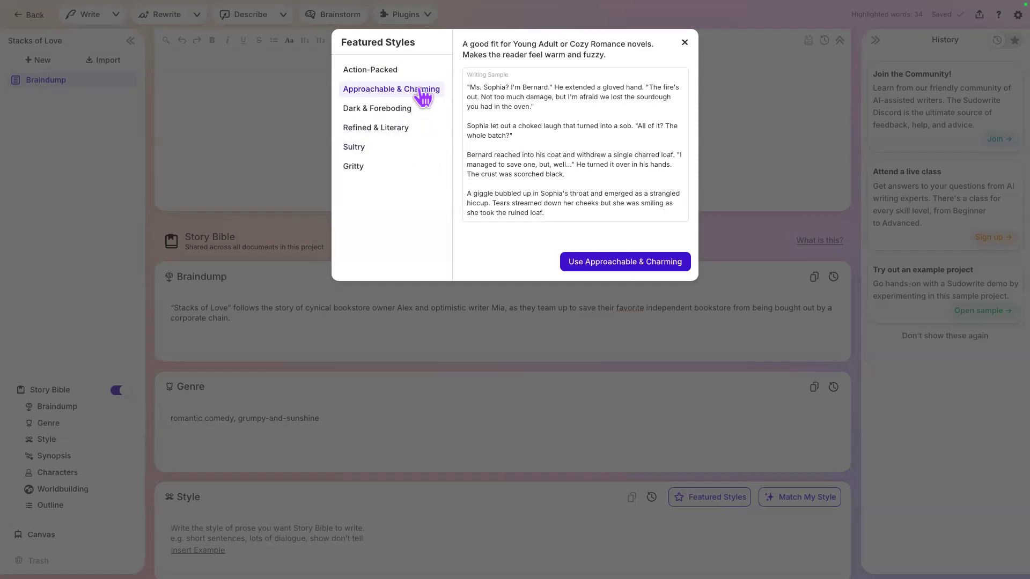
pyautogui.click(612, 268)
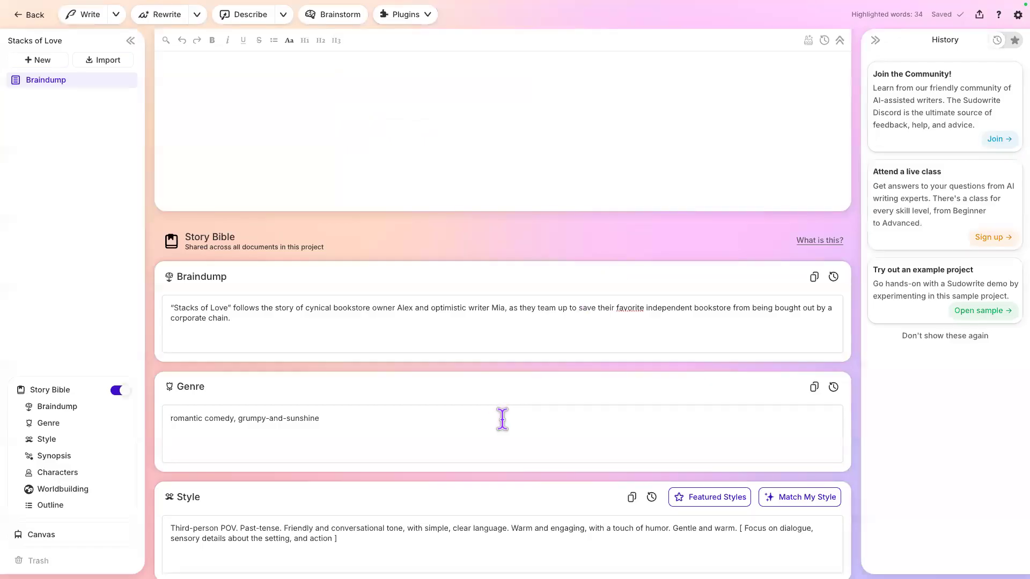
# Hyphenate the phrase "Gentle and warm" as "Gentle-and-warm" in the Style text to reduce its word count
pyautogui.scroll(-2, 502, 421)
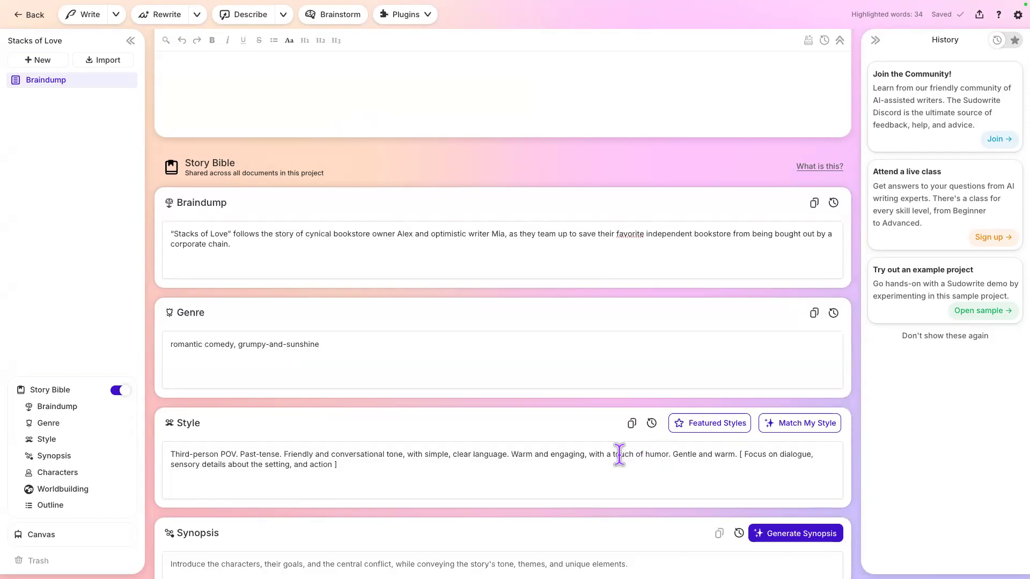
pyautogui.click(611, 470)
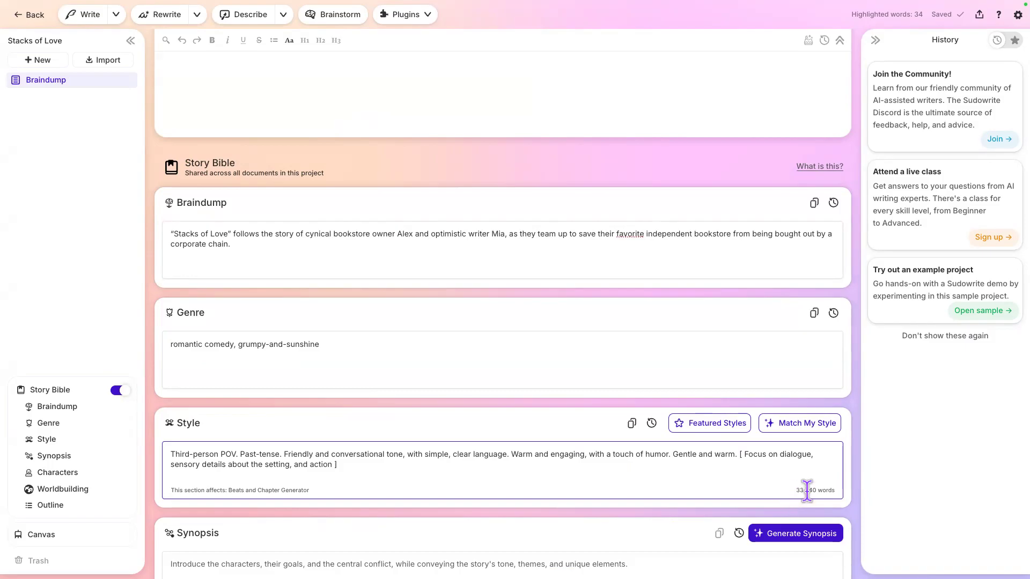
pyautogui.click(697, 456)
pyautogui.write('_')
pyautogui.press('Right')
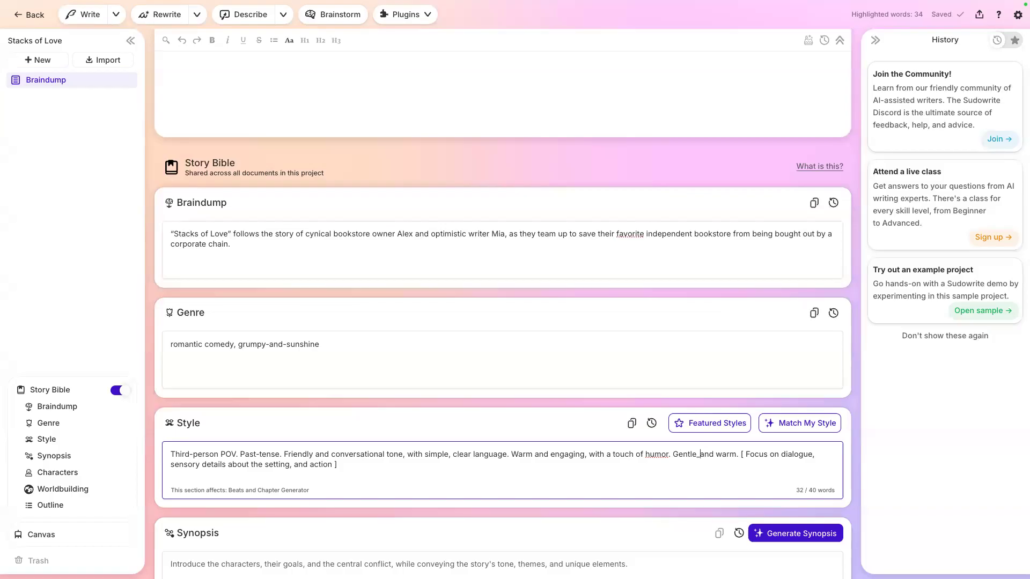
pyautogui.press('BackSpace')
pyautogui.write('-')
pyautogui.press('Right')
pyautogui.press('Delete')
pyautogui.write('-')
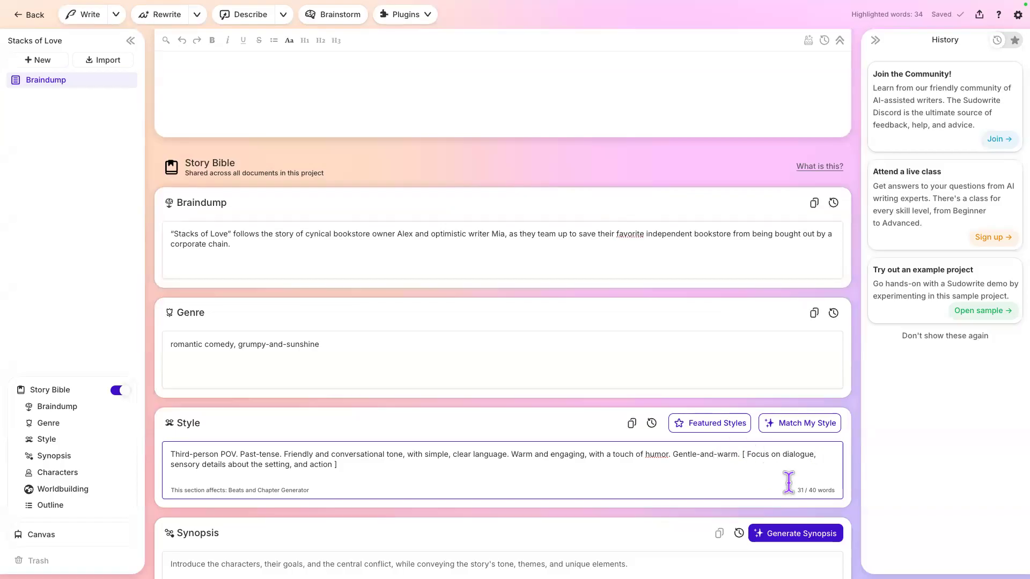
pyautogui.moveTo(674, 455); pyautogui.dragTo(733, 460)
pyautogui.click(728, 467)
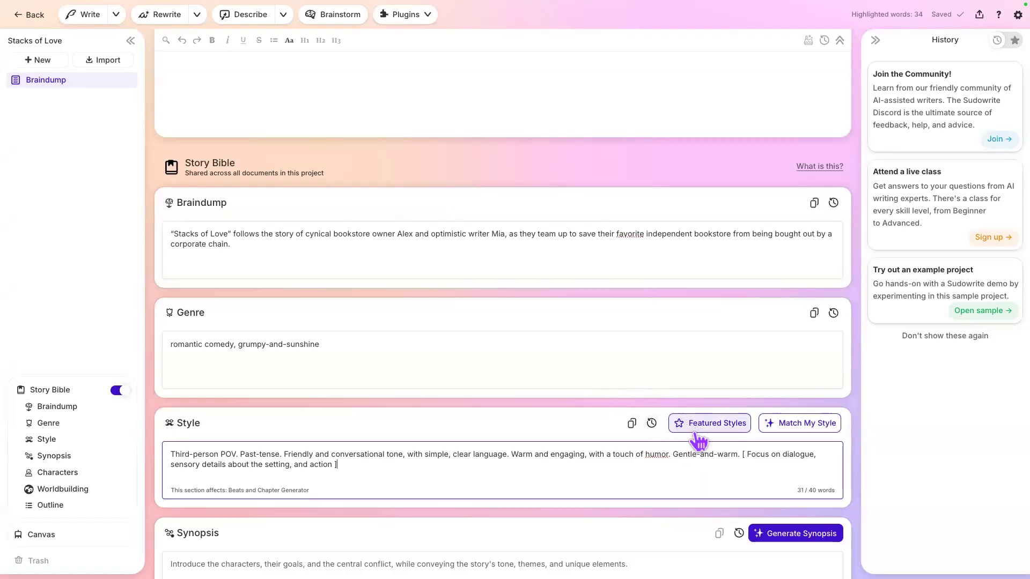
# Preview the Match My Style wizard for Style, skipping the writing sample to examine the fill-in template, and close it
pyautogui.click(800, 432)
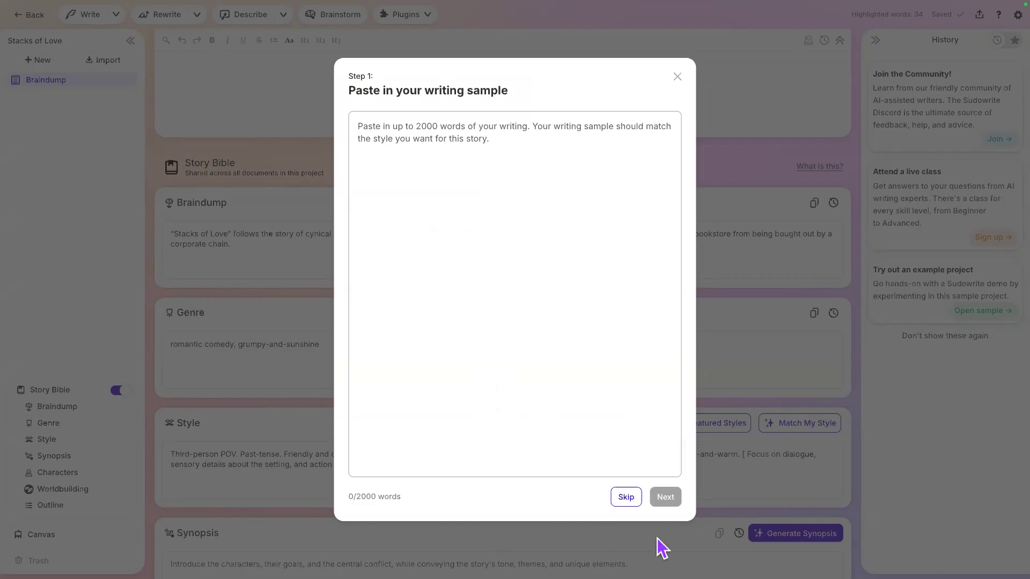
pyautogui.click(626, 498)
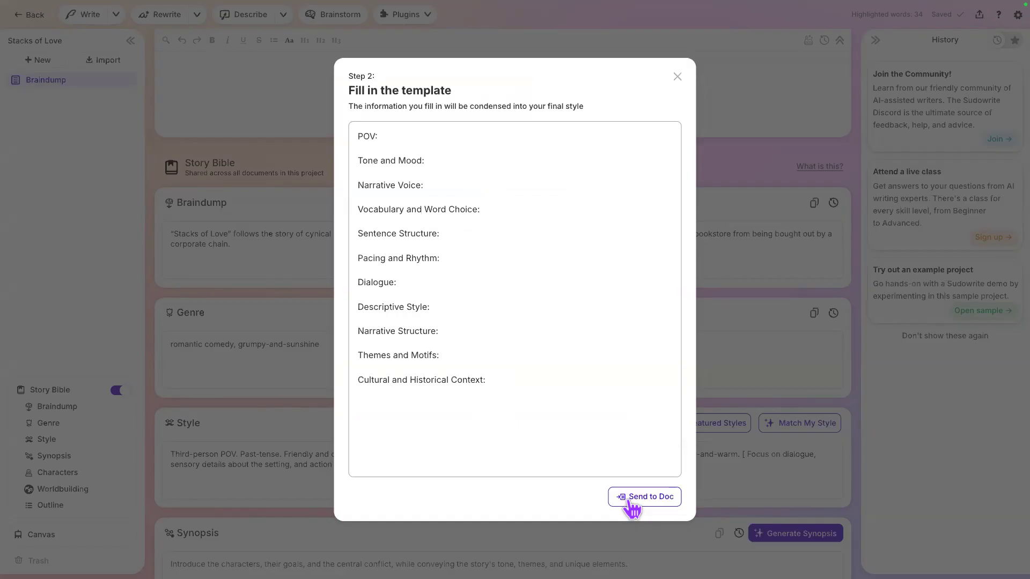
pyautogui.click(457, 139)
pyautogui.click(677, 78)
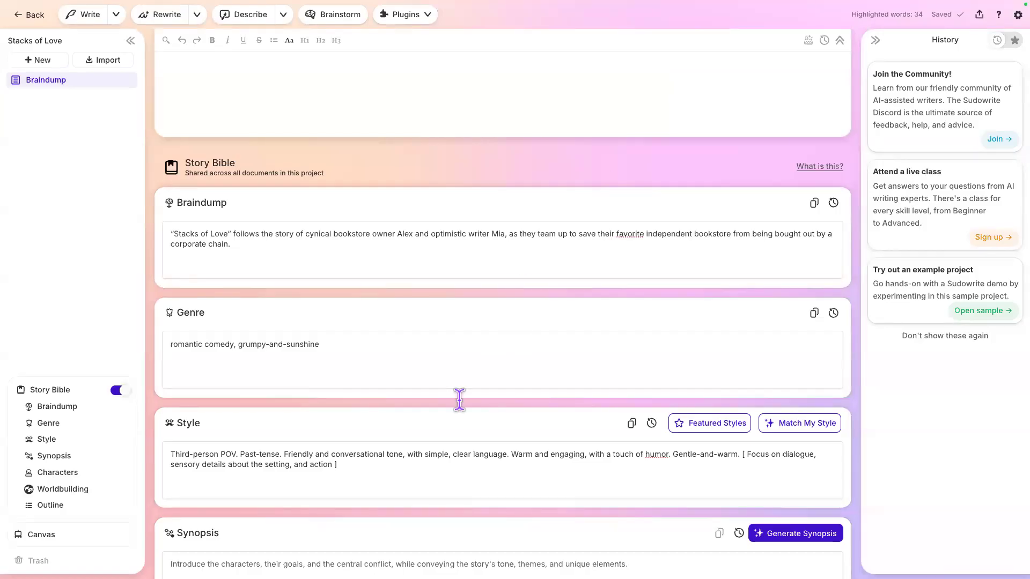
# Reopen Match My Style, skip the writing sample and send the blank style template to the document before closing the wizard
pyautogui.click(442, 470)
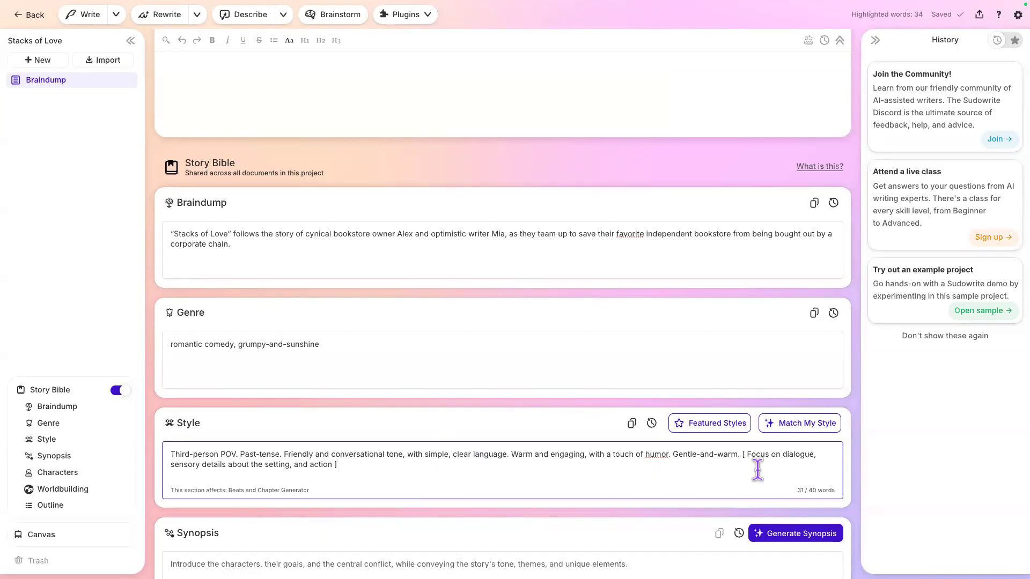
pyautogui.click(804, 425)
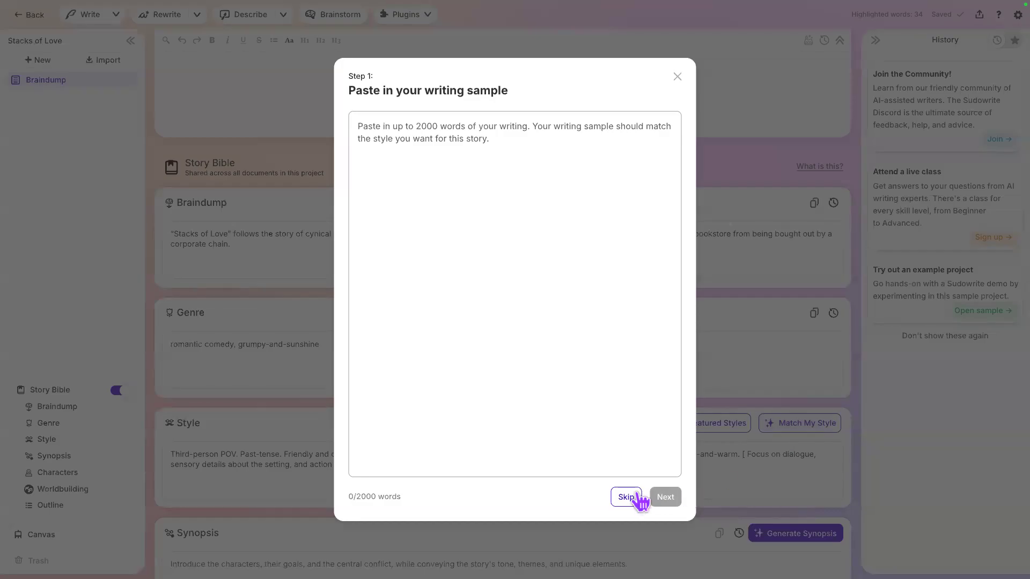
pyautogui.click(636, 496)
pyautogui.click(654, 499)
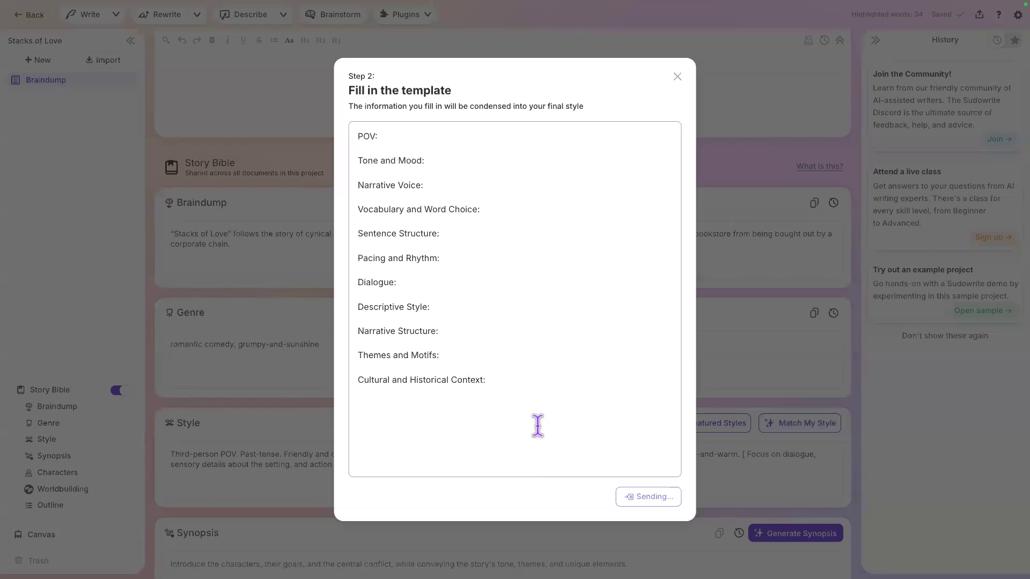
pyautogui.moveTo(524, 373); pyautogui.dragTo(485, 127)
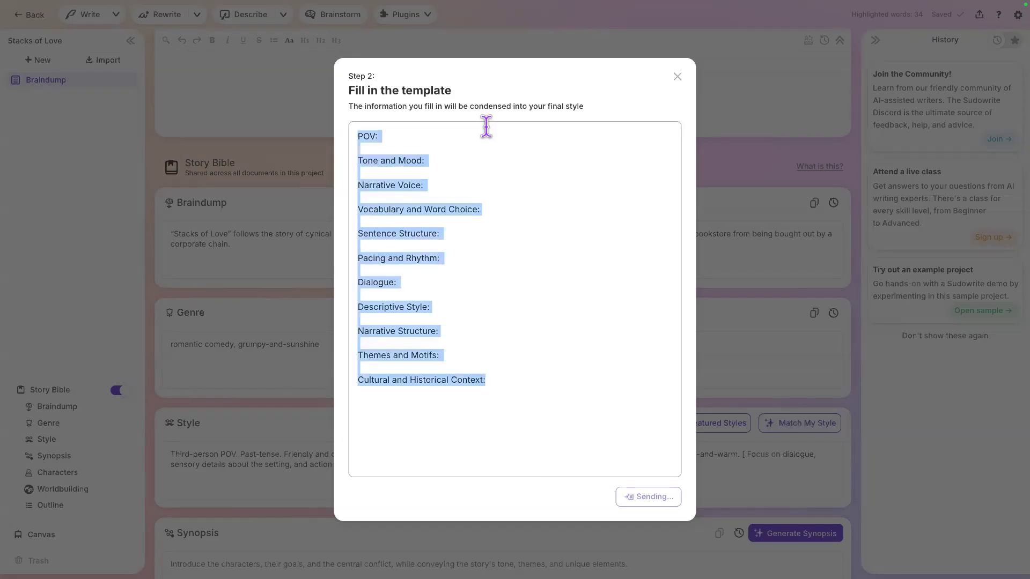
pyautogui.click(485, 246)
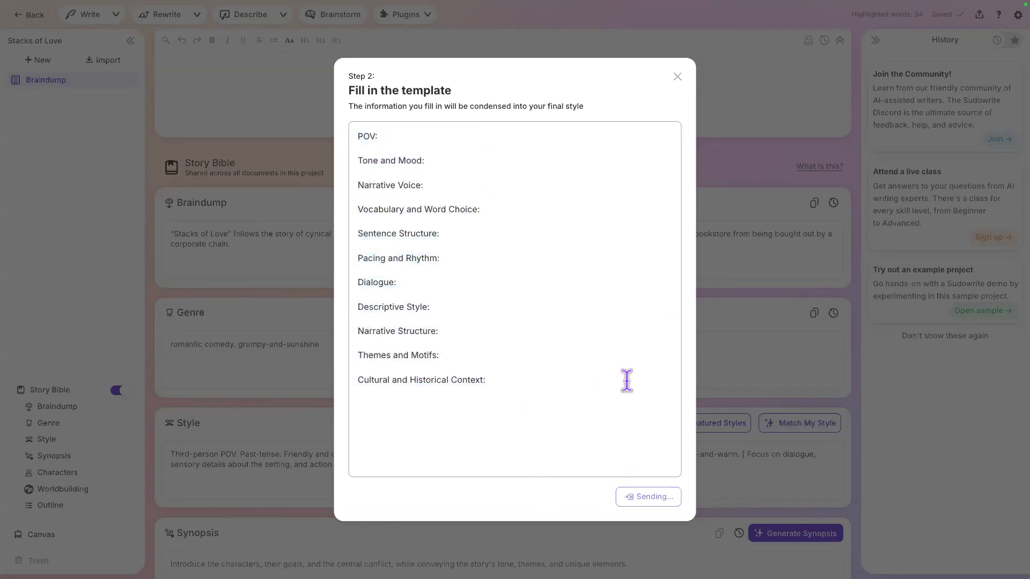
pyautogui.click(677, 77)
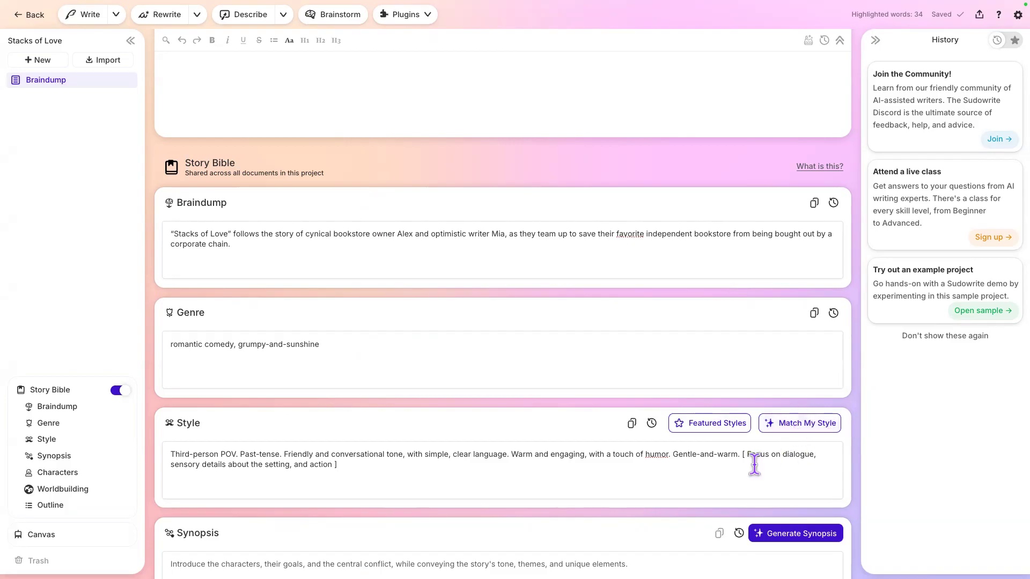
# Look over the Story Bible sections from Style down to Outline, and check the Synopsis field's affected sections and word limit
pyautogui.click(635, 474)
pyautogui.scroll(-1, 255, 430)
pyautogui.click(257, 442)
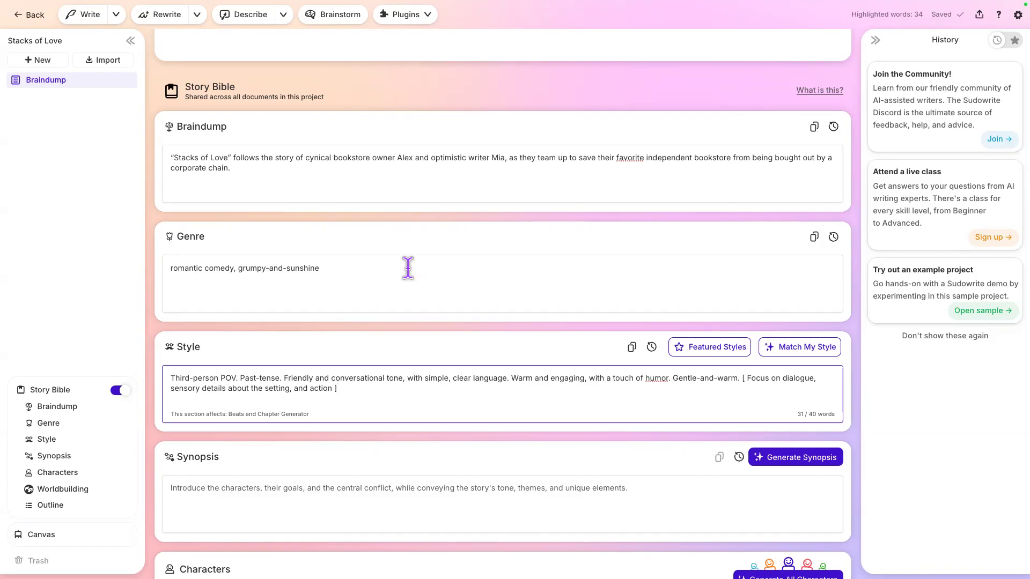
pyautogui.scroll(-3, 310, 522)
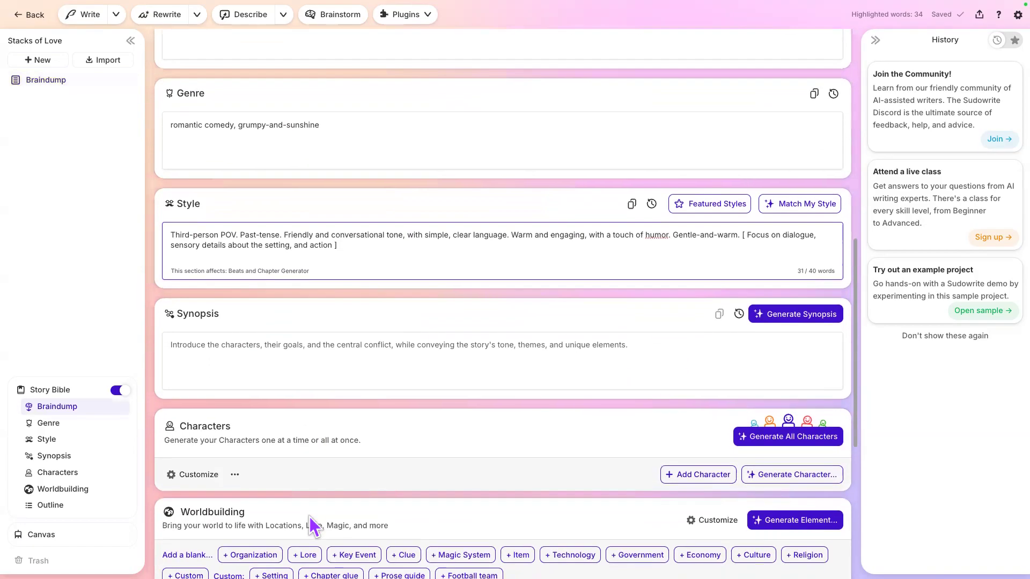
pyautogui.scroll(-2, 310, 517)
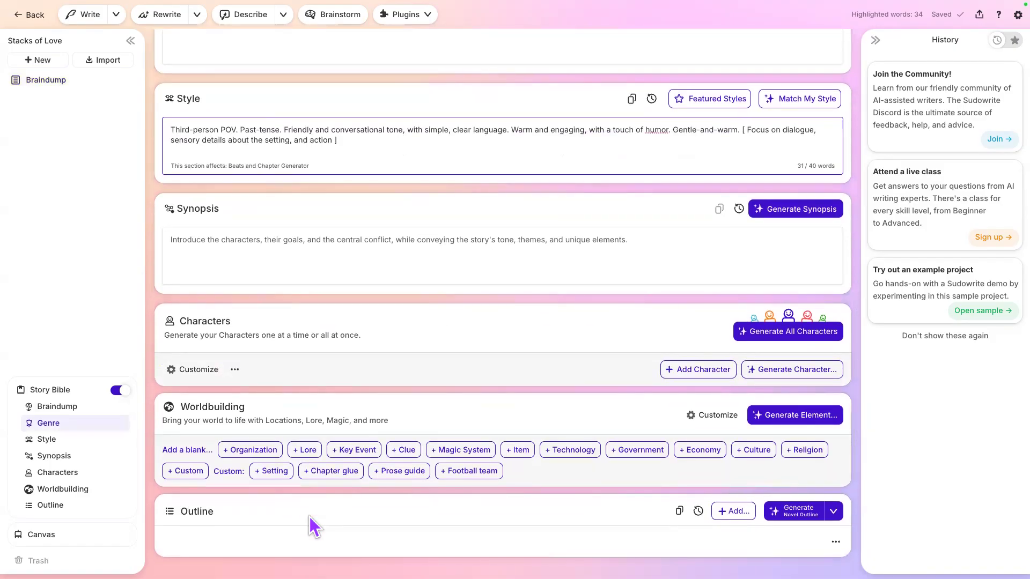
pyautogui.click(350, 241)
pyautogui.scroll(2, 350, 250)
pyautogui.scroll(2, 350, 250)
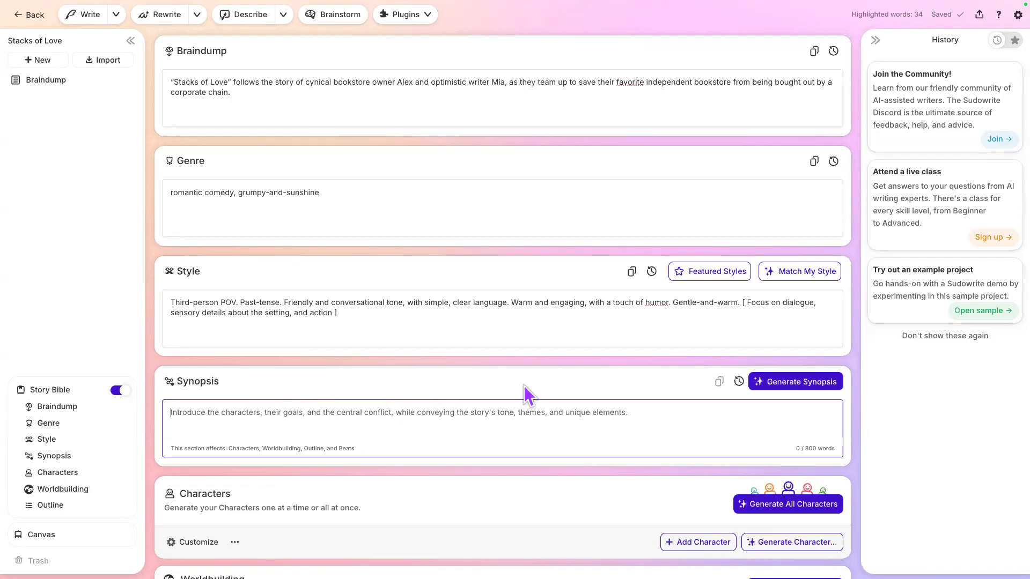
# Generate the Synopsis from the Story Bible's existing entries and read through the resulting text
pyautogui.click(817, 384)
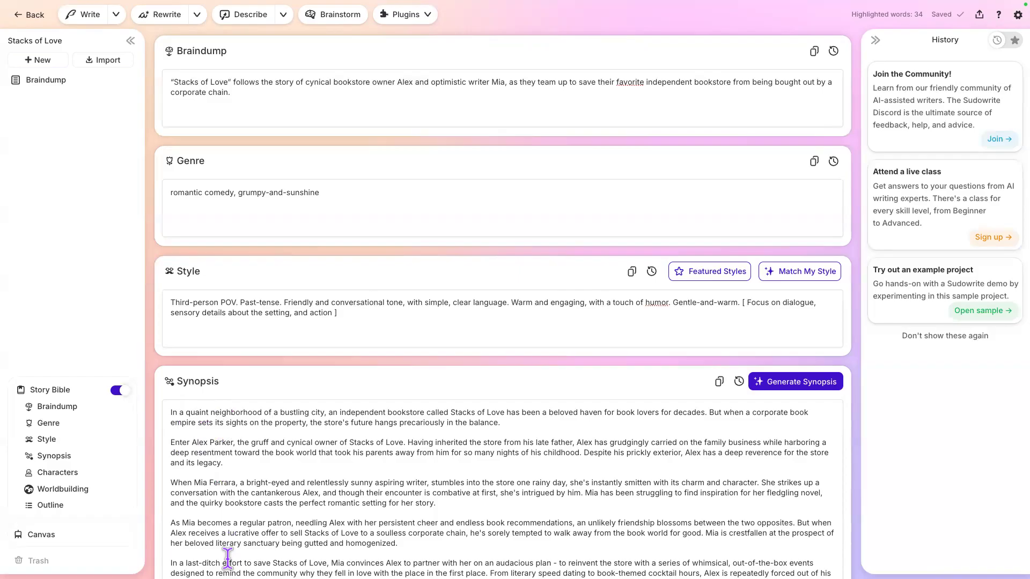
pyautogui.scroll(-3, 227, 558)
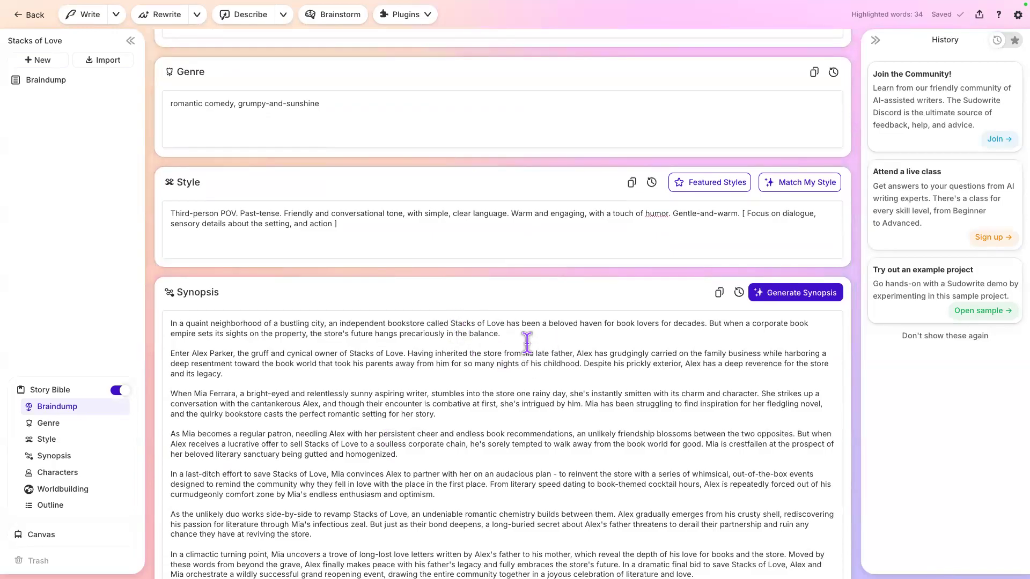
pyautogui.scroll(-3, 526, 342)
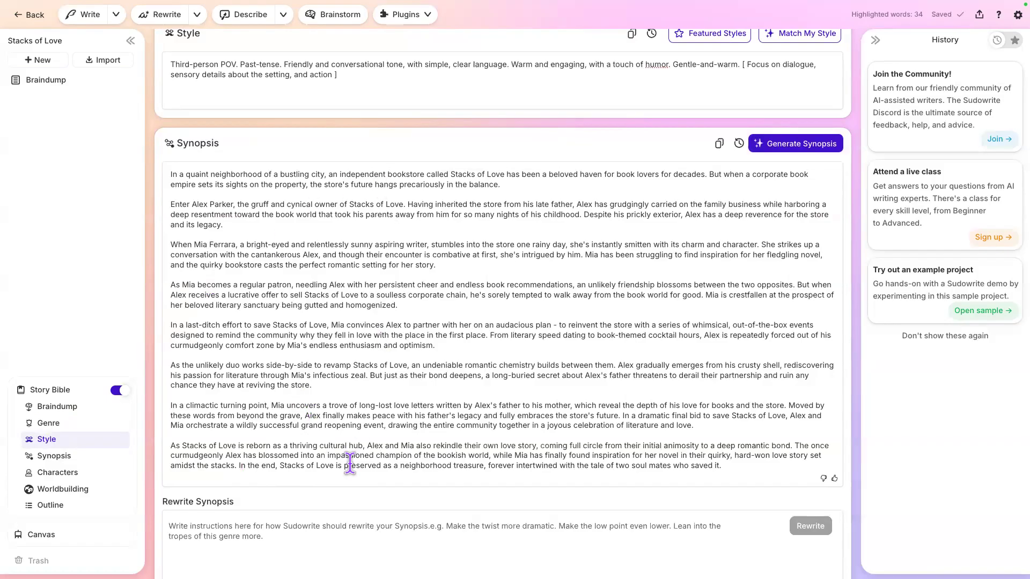
# Examine the Rewrite Synopsis instruction box and check the generated Synopsis against its word limit and affected sections
pyautogui.click(313, 551)
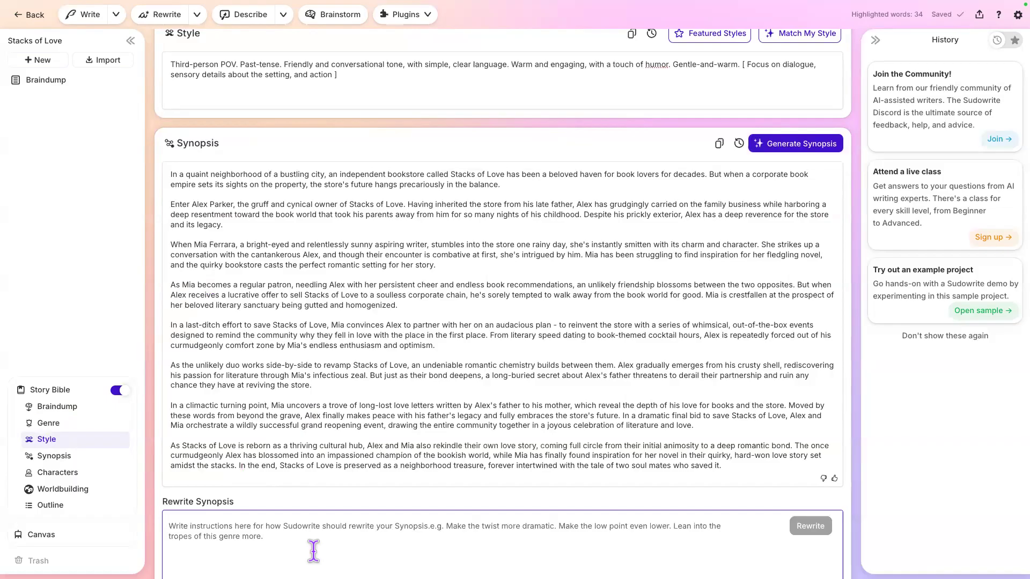
pyautogui.scroll(-5, 313, 551)
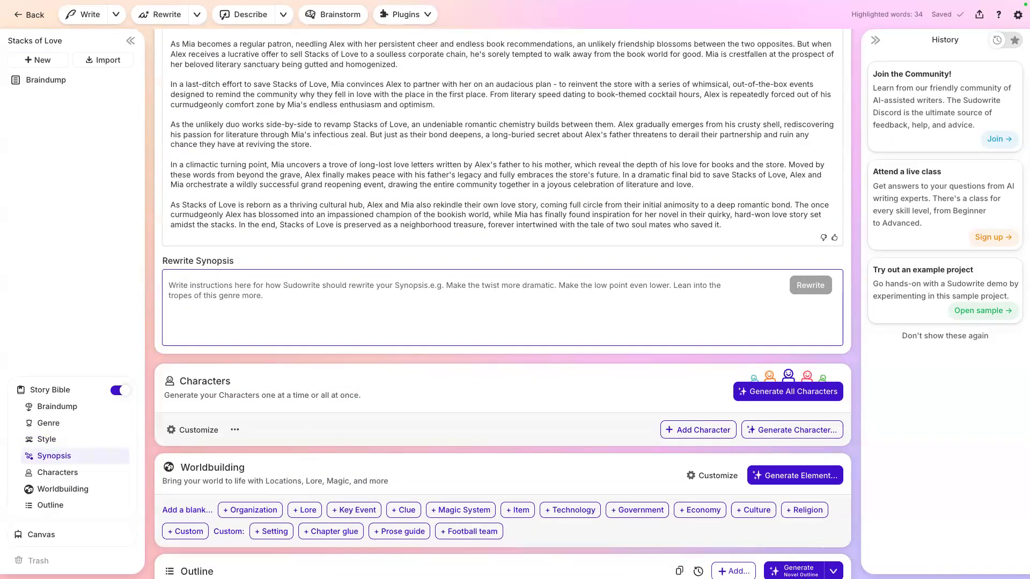
pyautogui.scroll(2, 348, 343)
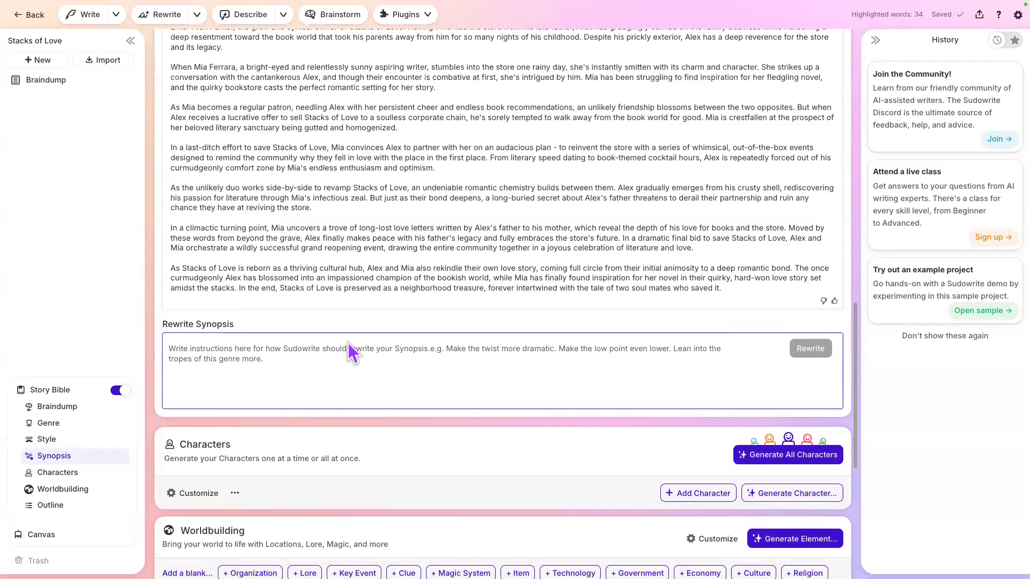
pyautogui.scroll(2, 348, 343)
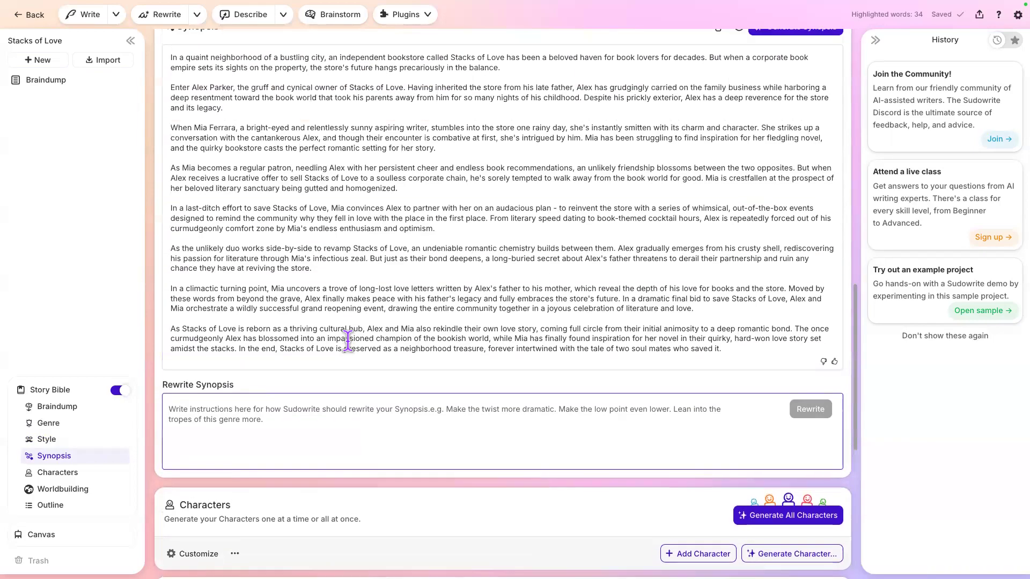
pyautogui.click(348, 340)
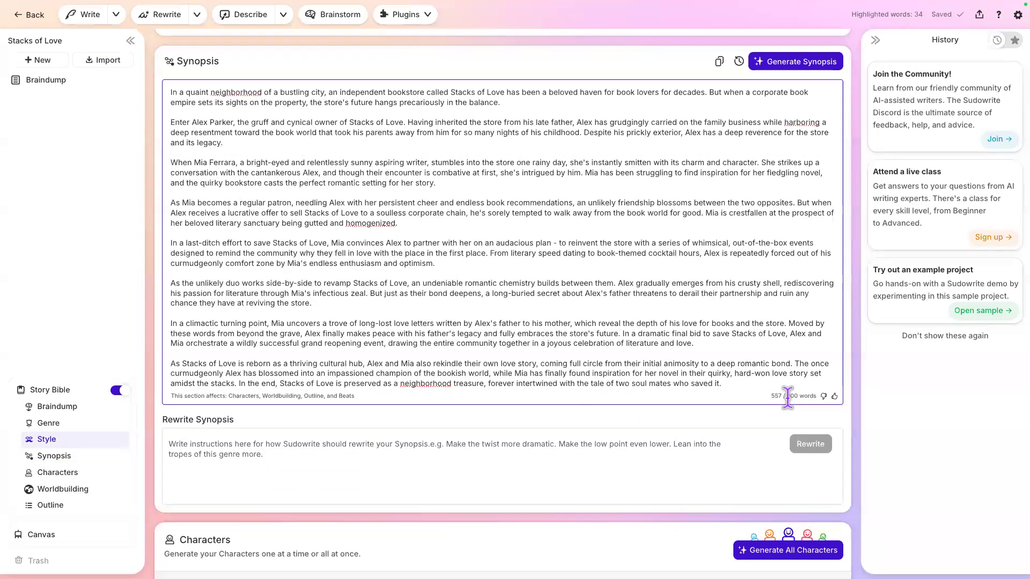
pyautogui.click(661, 444)
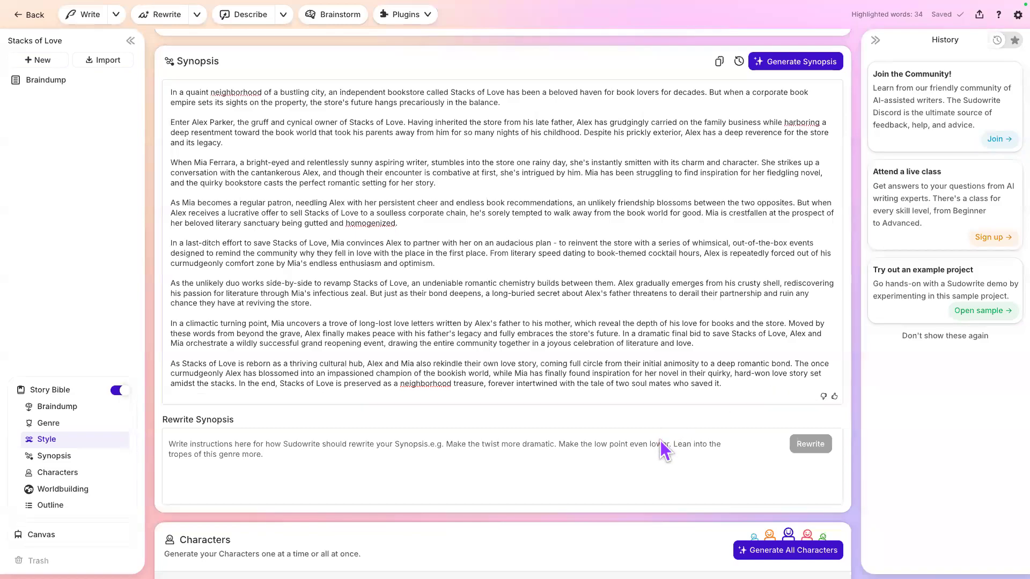
# Enlarge the page view and read through the generated Synopsis down to the Rewrite Synopsis box
pyautogui.click(653, 446)
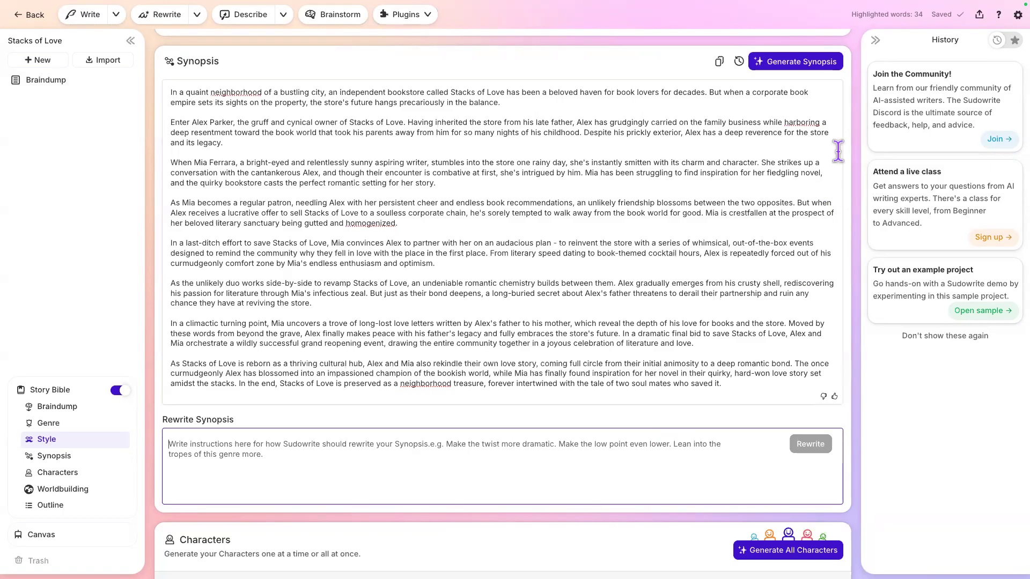
pyautogui.click(786, 242)
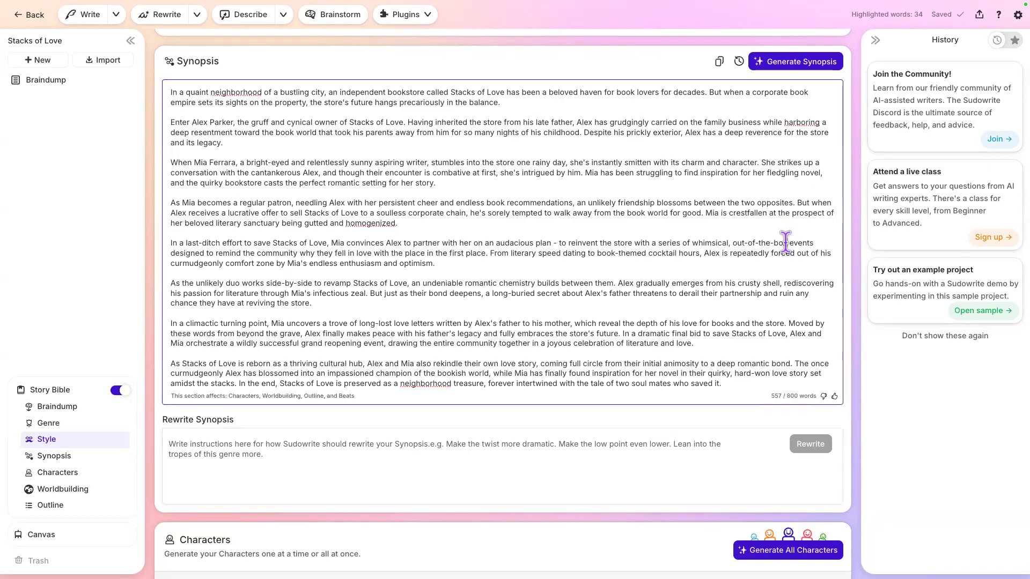
pyautogui.press('super+plus')
pyautogui.press('super+plus')
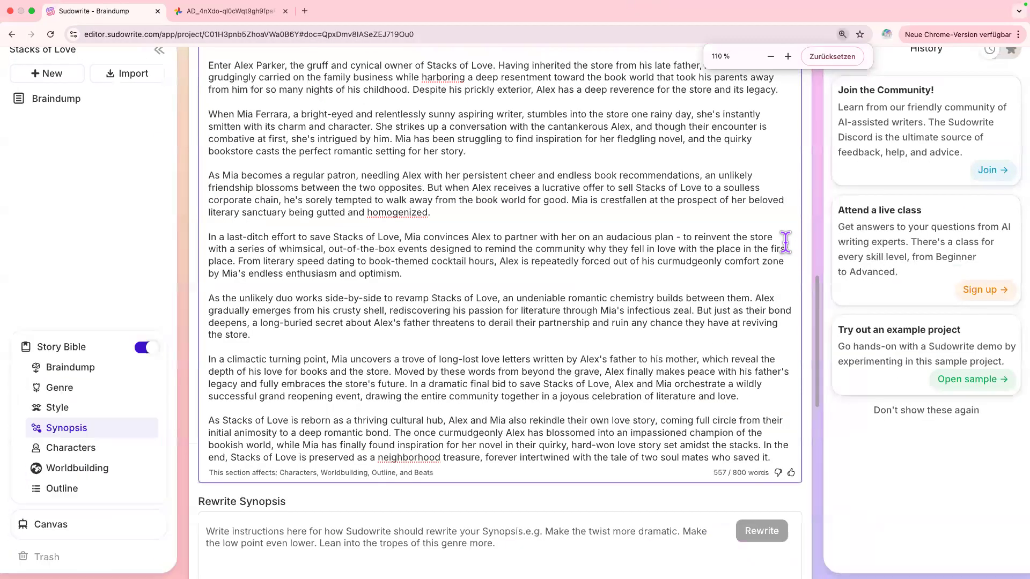
pyautogui.press('super+plus')
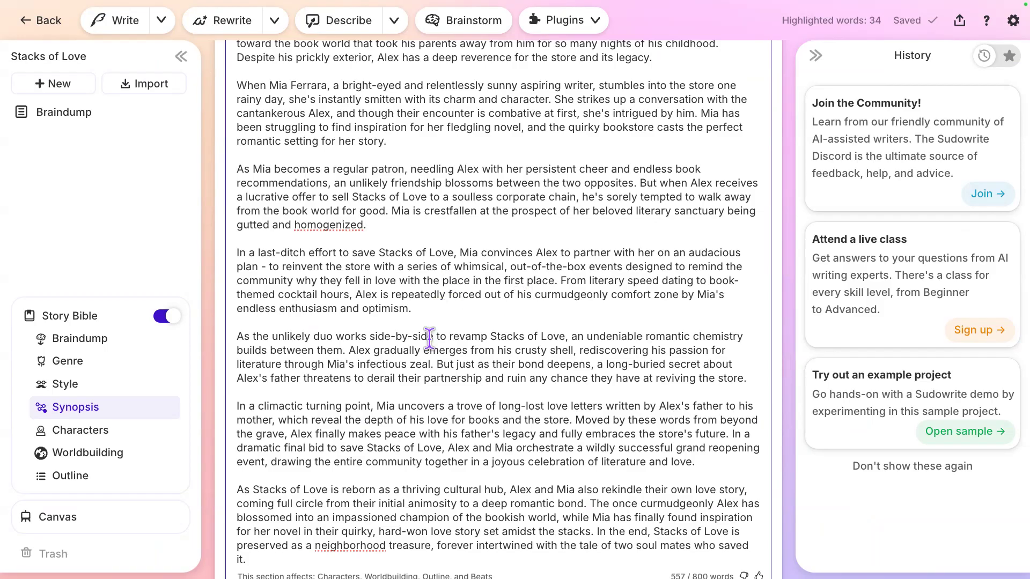
pyautogui.scroll(3, 430, 338)
pyautogui.scroll(-6, 429, 338)
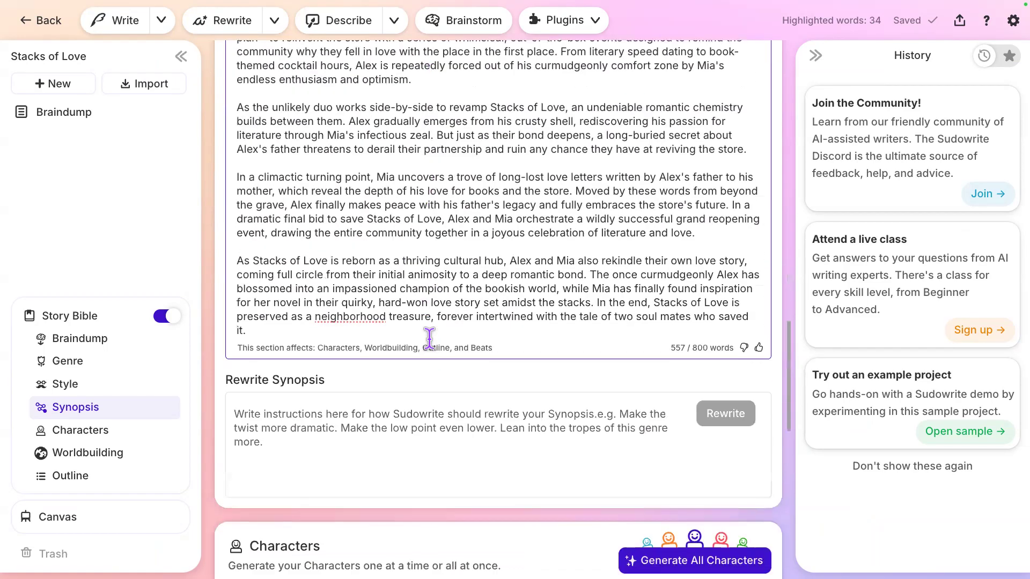
pyautogui.scroll(-2, 429, 338)
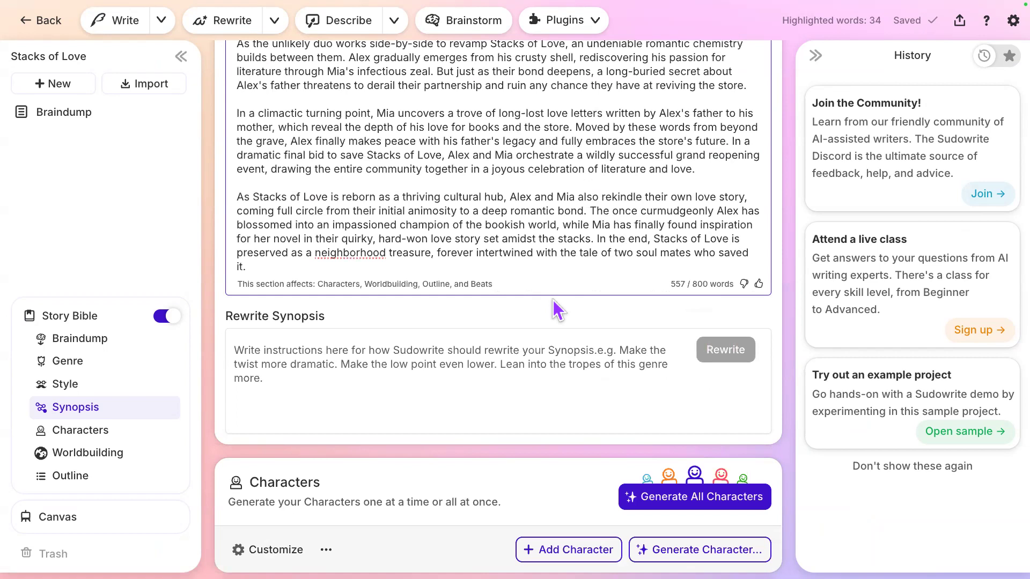
pyautogui.scroll(4, 552, 300)
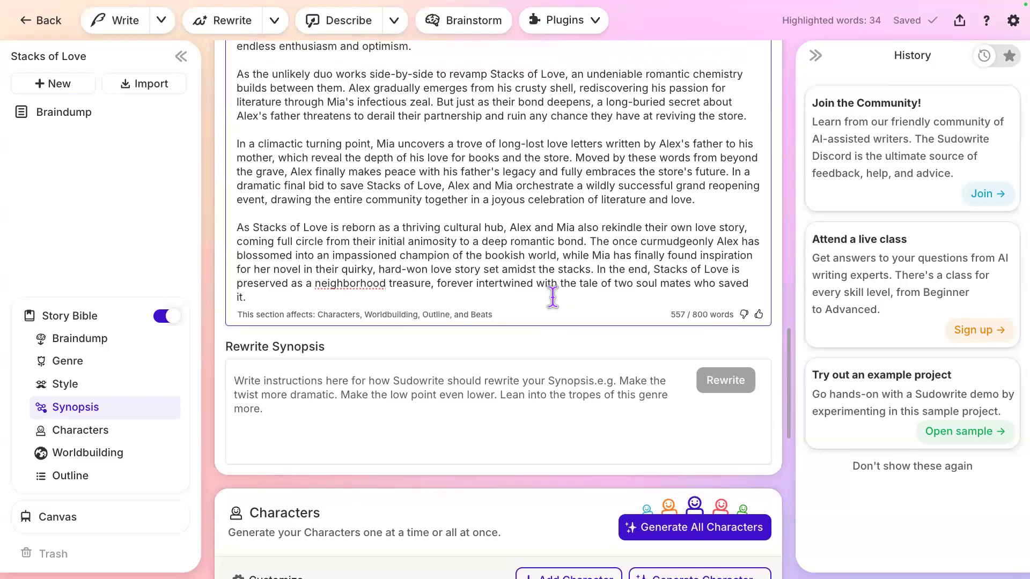
pyautogui.scroll(-2, 553, 298)
pyautogui.scroll(-1, 553, 297)
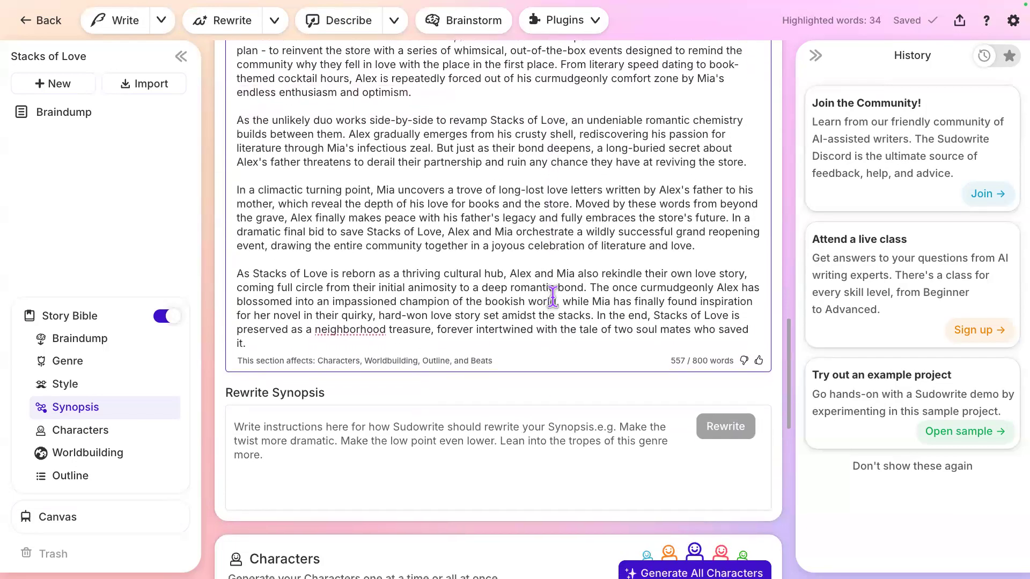
# Start the Rewrite Synopsis instruction with "Please rewrite the synopsis"
pyautogui.click(373, 474)
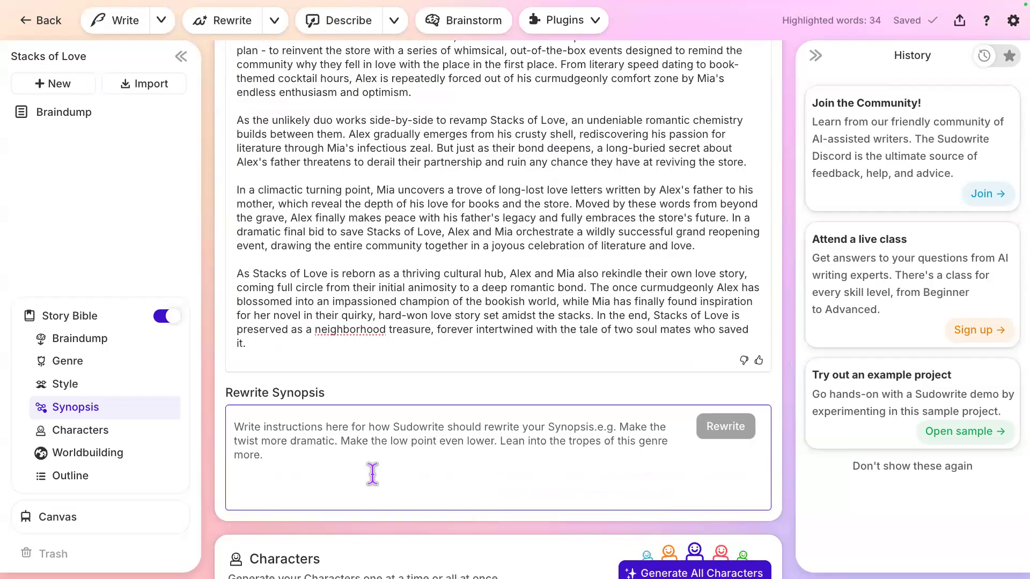
pyautogui.write('Please')
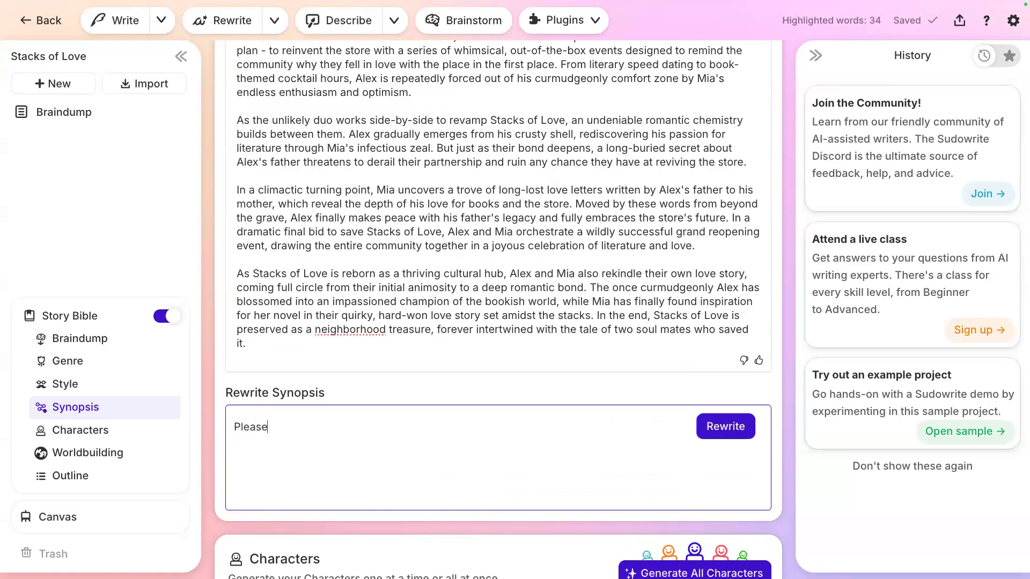
pyautogui.write(' rewrite the synips')
pyautogui.press('BackSpace')
pyautogui.press('BackSpace')
pyautogui.press('BackSpace')
pyautogui.write('opsis')
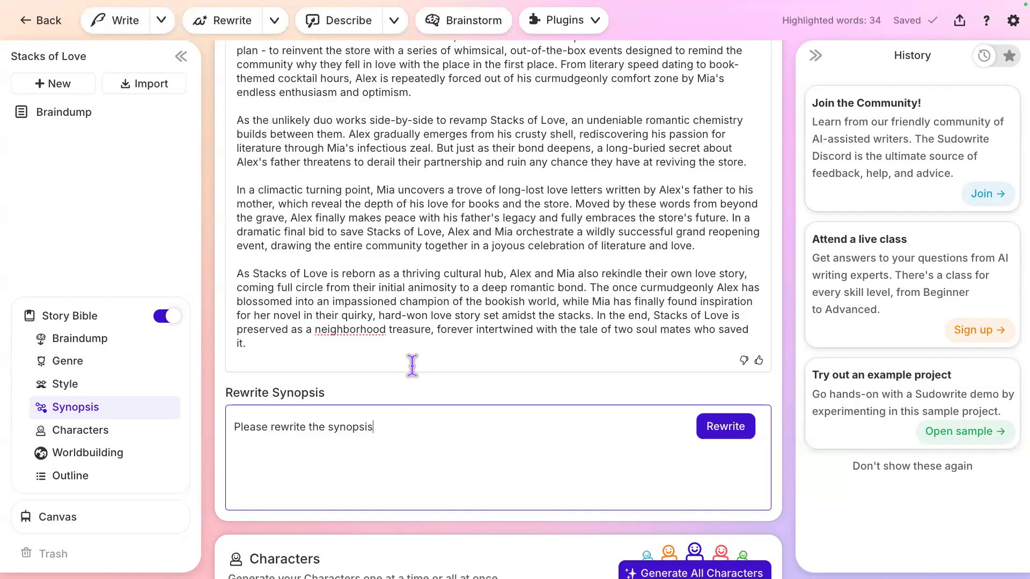
# Compare the generated Synopsis with the Braindump, Genre and Style entries it was based on
pyautogui.scroll(2, 450, 300)
pyautogui.scroll(5, 449, 303)
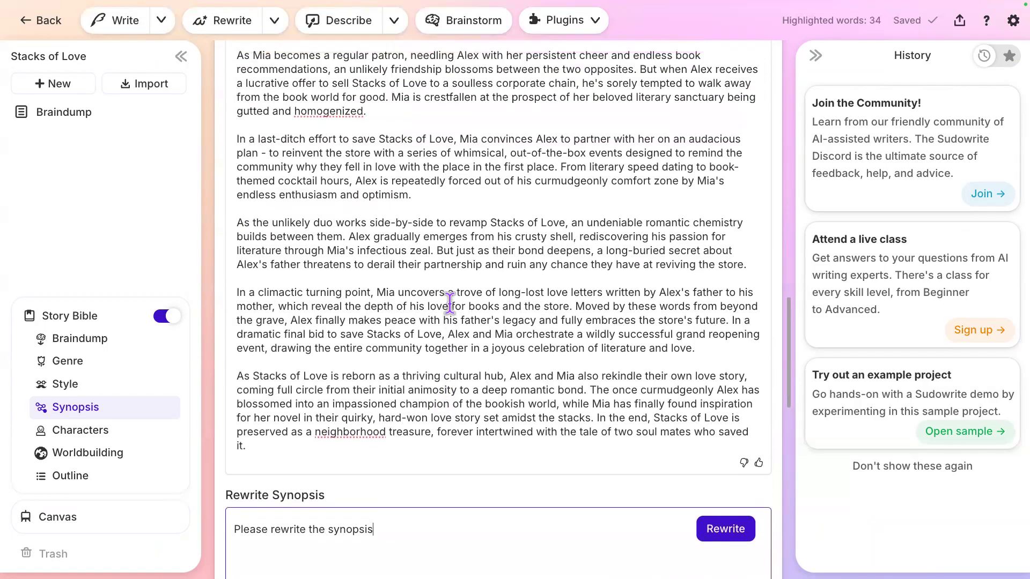
pyautogui.scroll(5, 450, 303)
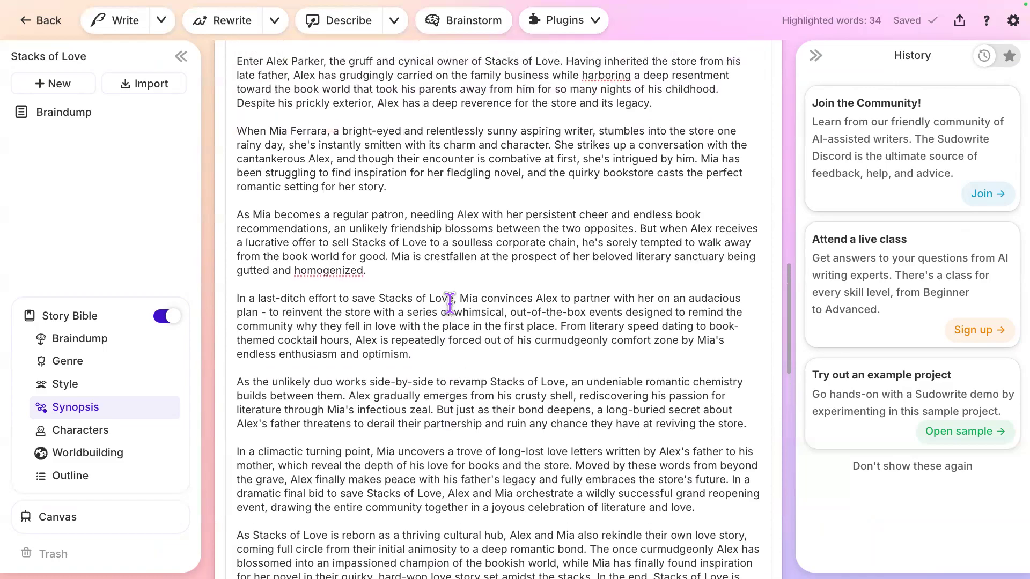
pyautogui.scroll(2, 450, 303)
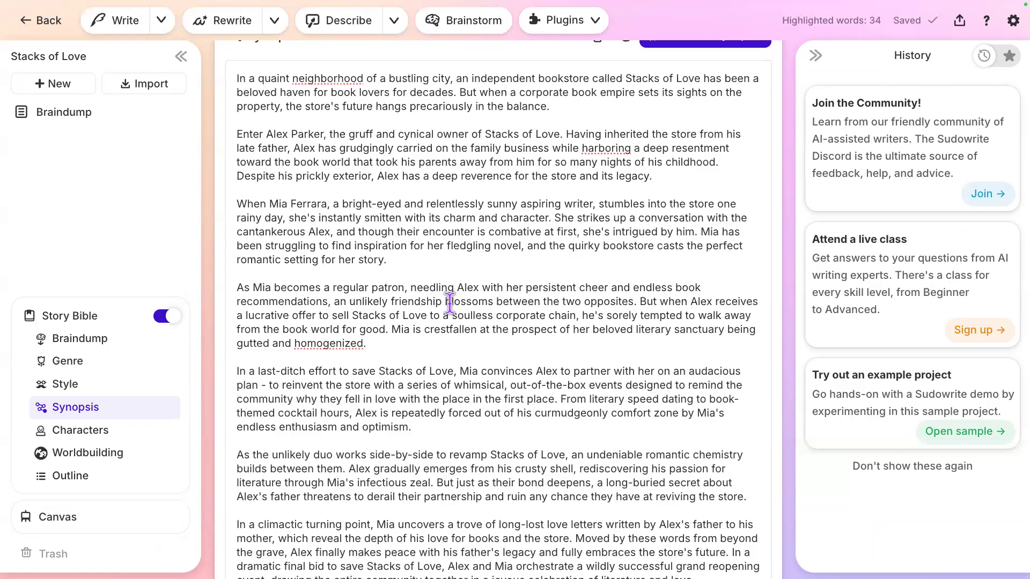
pyautogui.scroll(9, 449, 304)
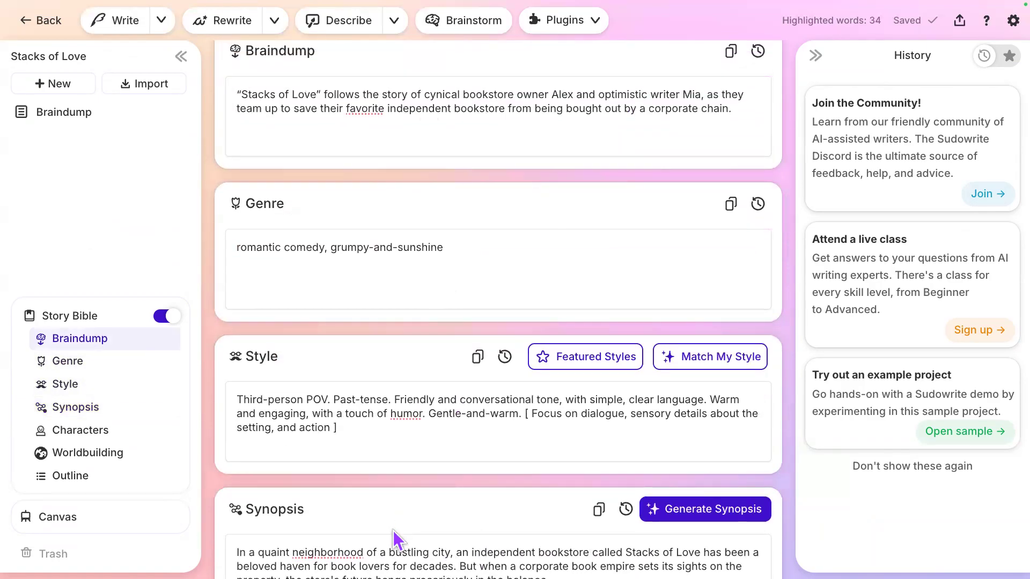
pyautogui.click(640, 104)
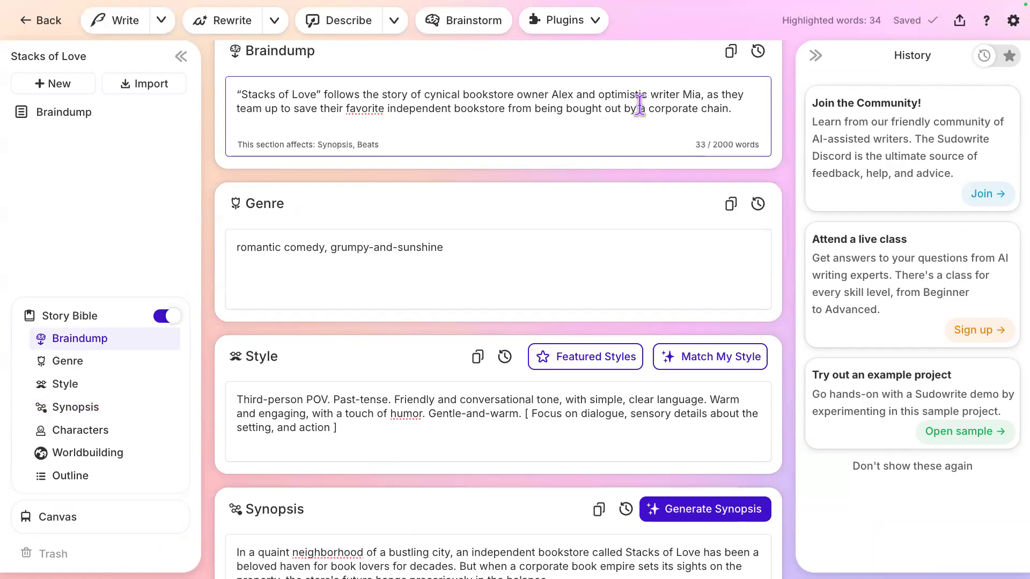
pyautogui.scroll(-4, 489, 384)
pyautogui.scroll(-1, 490, 384)
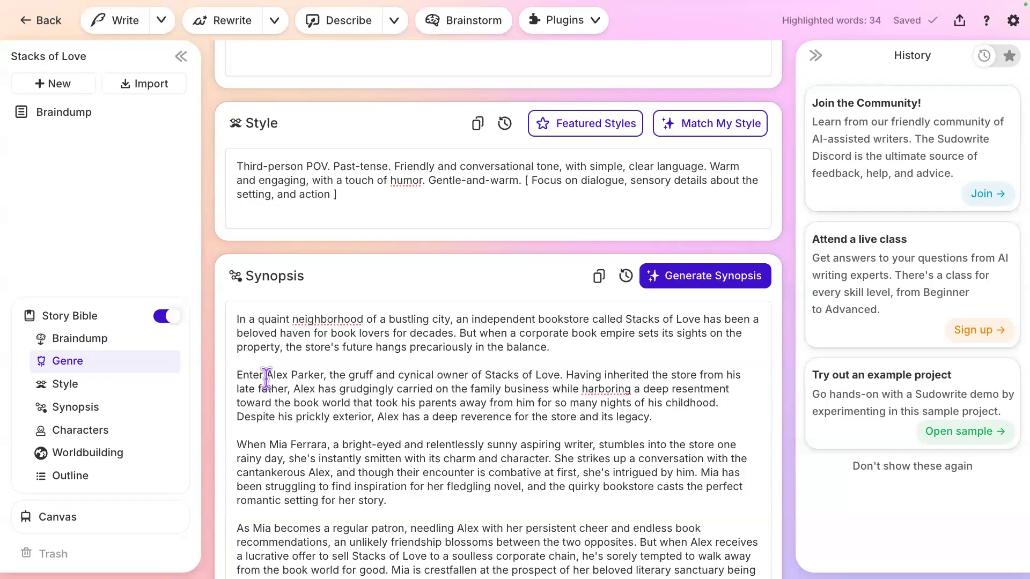
pyautogui.scroll(6, 266, 379)
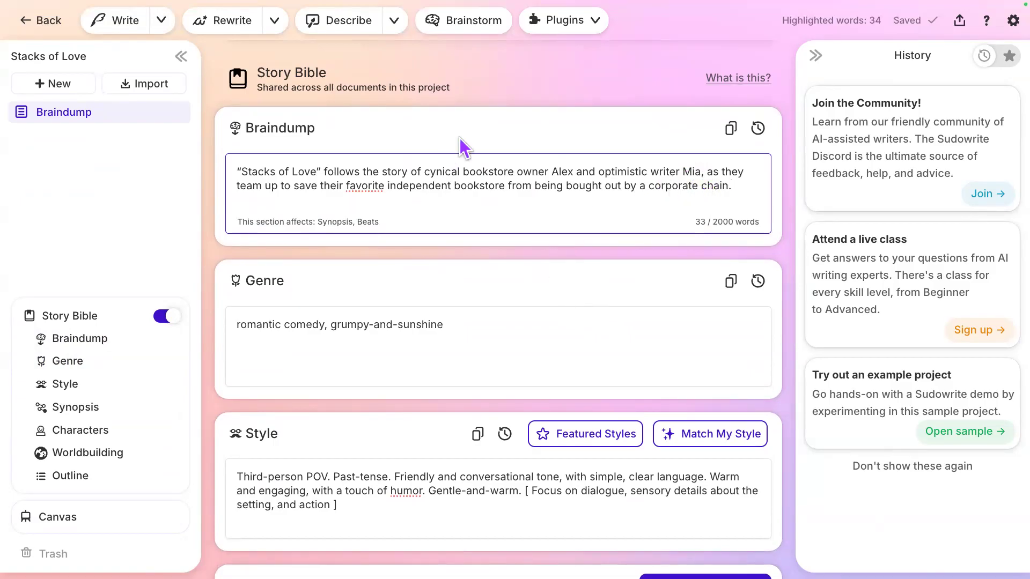
pyautogui.scroll(-1, 473, 189)
pyautogui.scroll(-8, 472, 189)
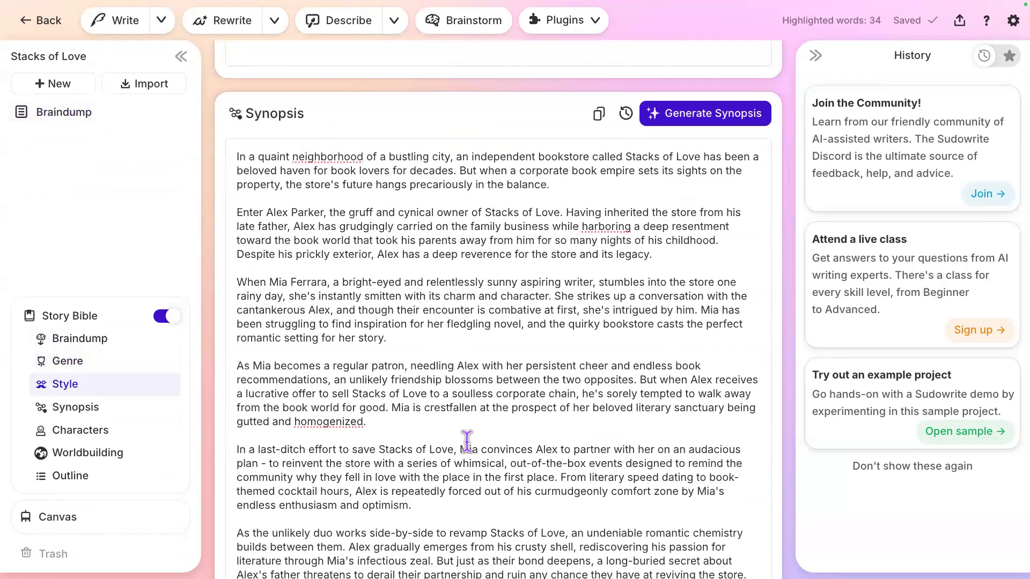
pyautogui.scroll(-2, 467, 441)
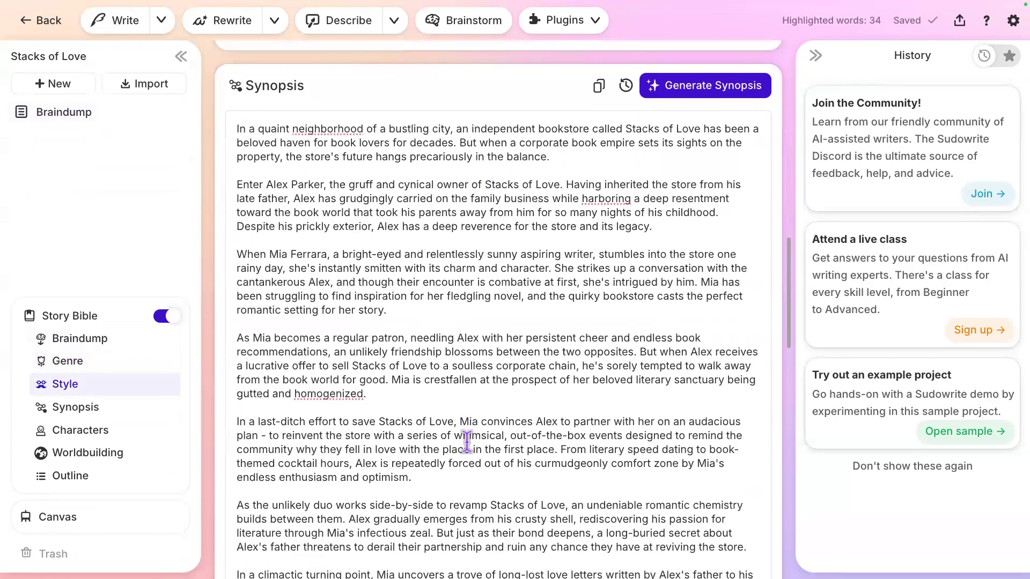
pyautogui.scroll(-3, 467, 441)
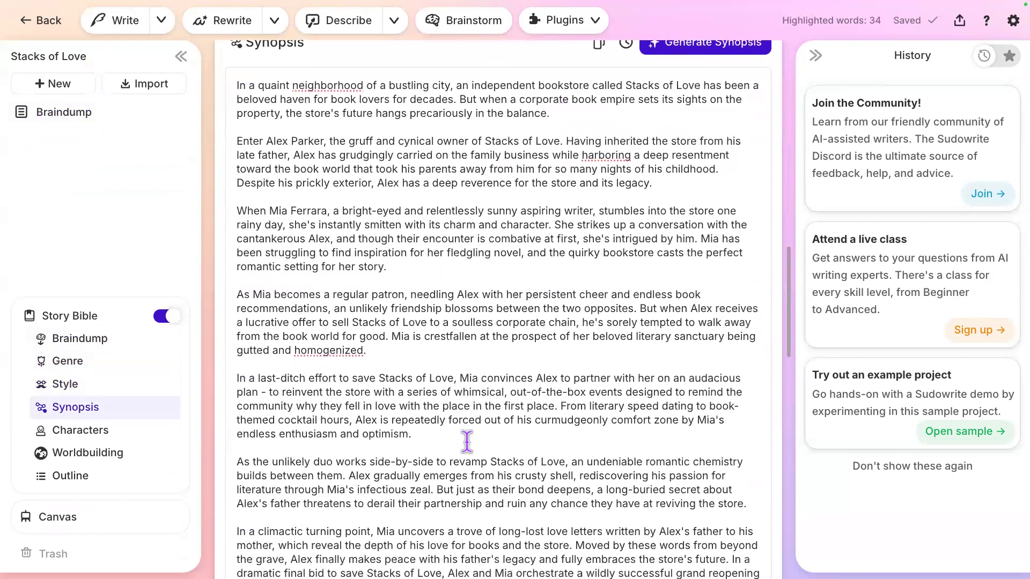
pyautogui.scroll(-3, 467, 441)
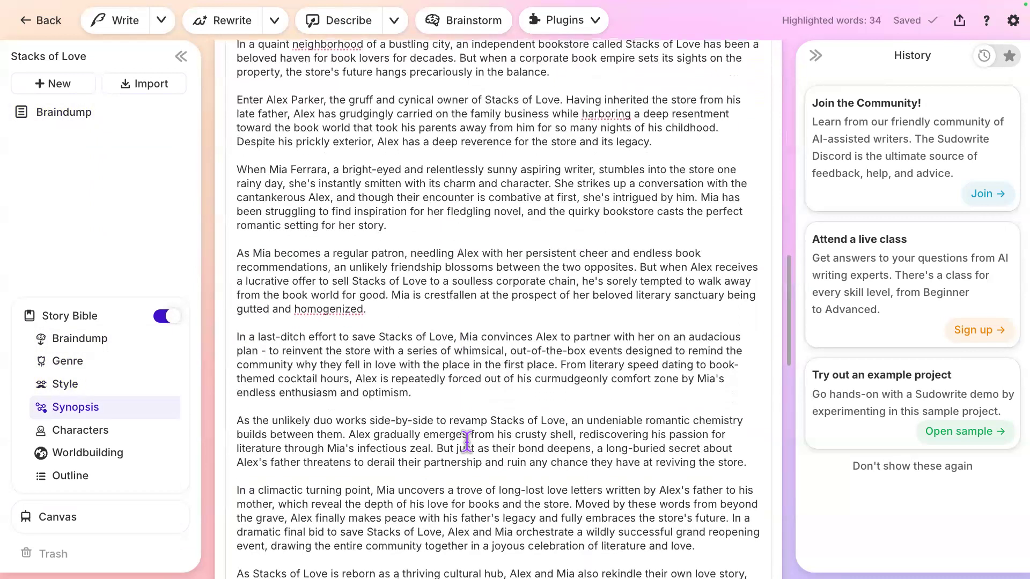
pyautogui.scroll(-5, 467, 441)
pyautogui.scroll(-12, 466, 441)
# Extend the rewrite instruction with "to lean more into the grumpy-and-sunshine trope and change the names to be more unique." and rewrite the Synopsis
pyautogui.click(415, 470)
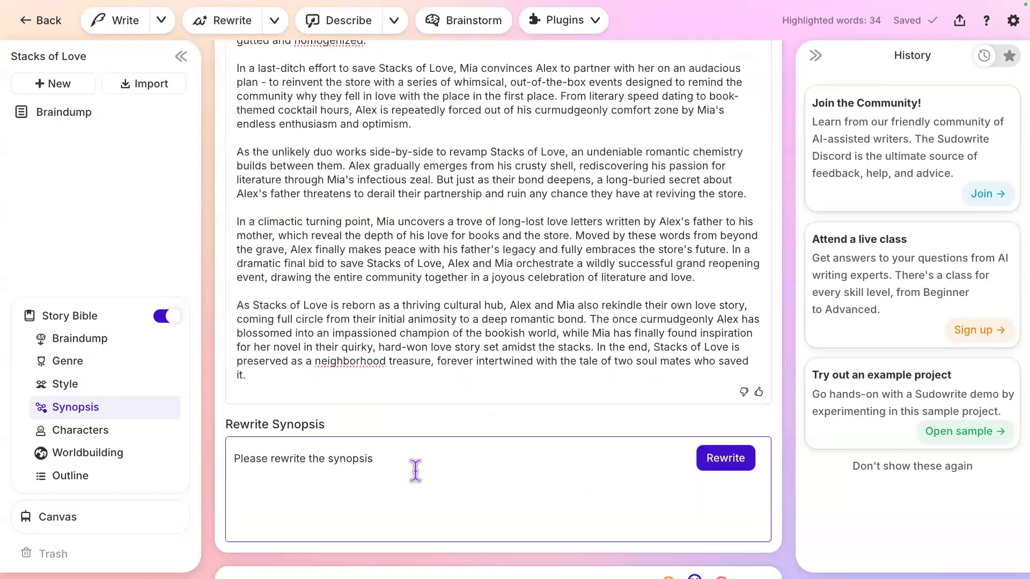
pyautogui.write('to lean more into the grump')
pyautogui.write('y-sun')
pyautogui.press('BackSpace')
pyautogui.press('BackSpace')
pyautogui.press('BackSpace')
pyautogui.write('and-sunshine trope and change the names to be')
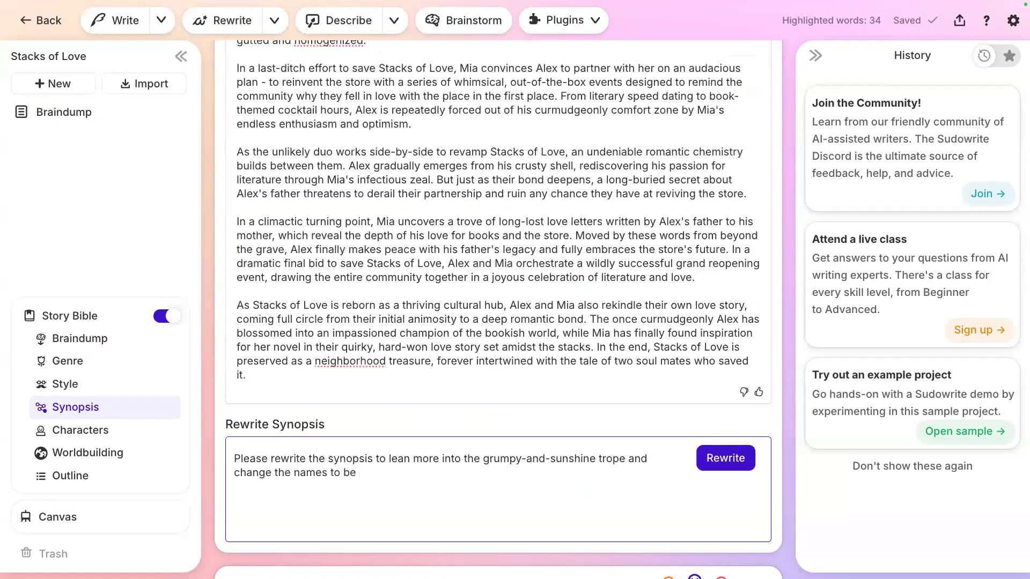
pyautogui.write('Imore unique.')
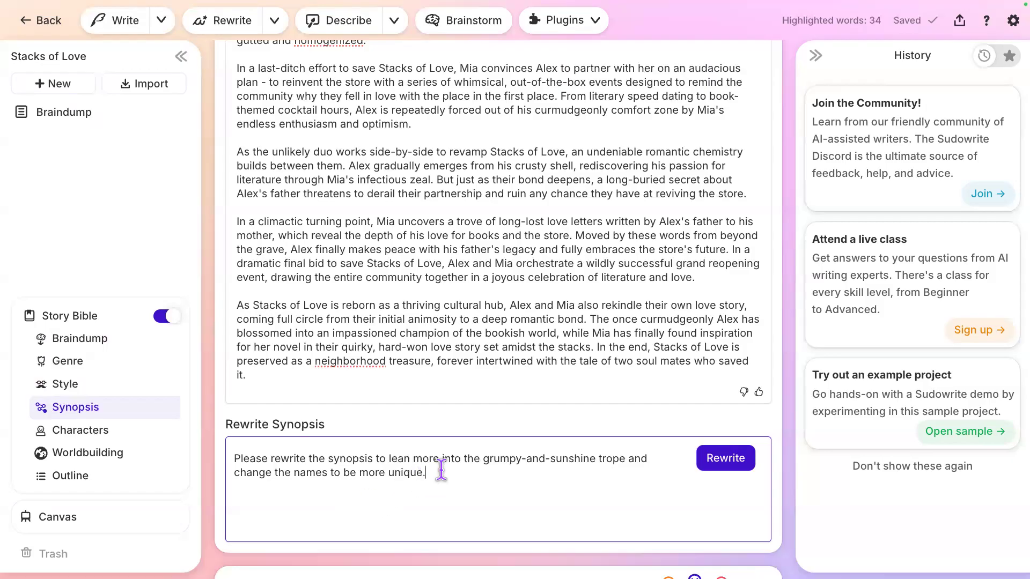
pyautogui.click(714, 462)
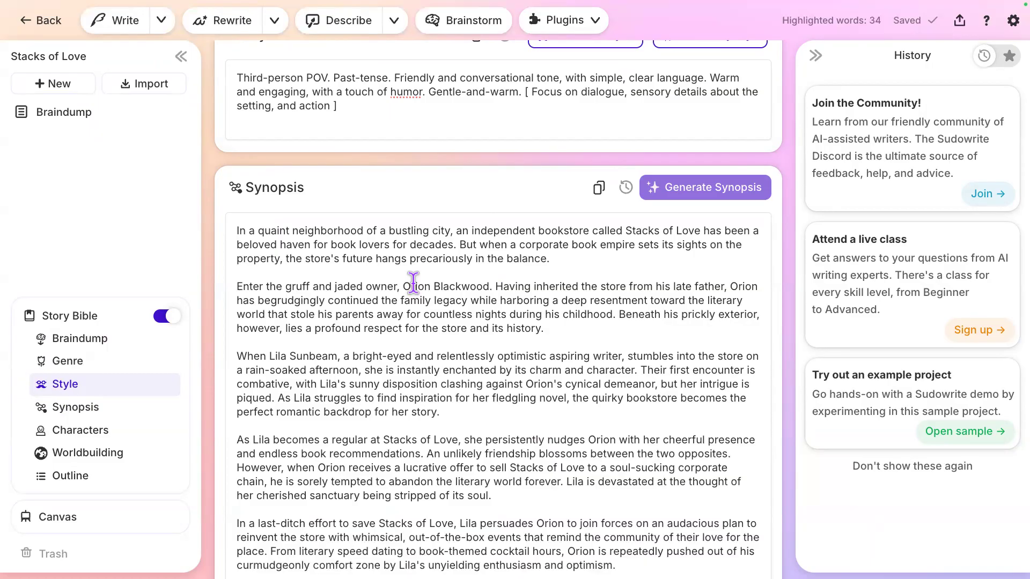
# Read the rewritten Synopsis from the character introductions to its end and review the instruction behind it
pyautogui.click(459, 284)
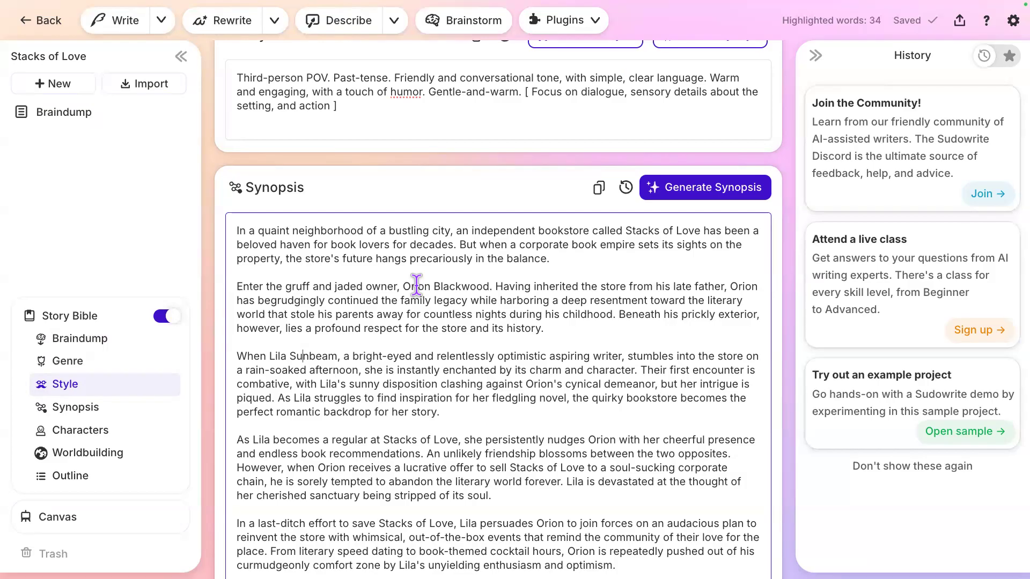
pyautogui.scroll(-3, 417, 284)
pyautogui.scroll(-2, 417, 284)
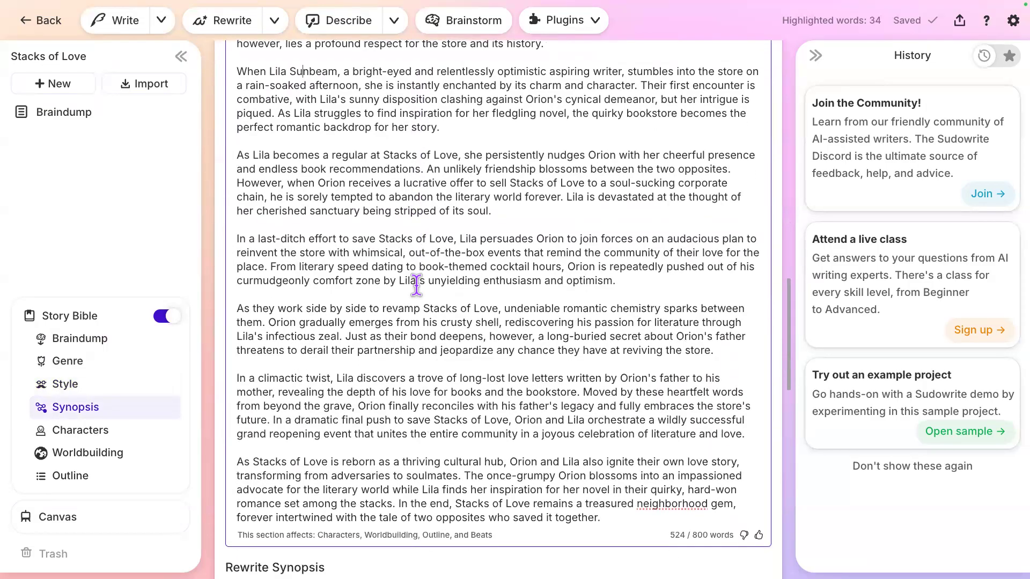
pyautogui.scroll(-4, 417, 285)
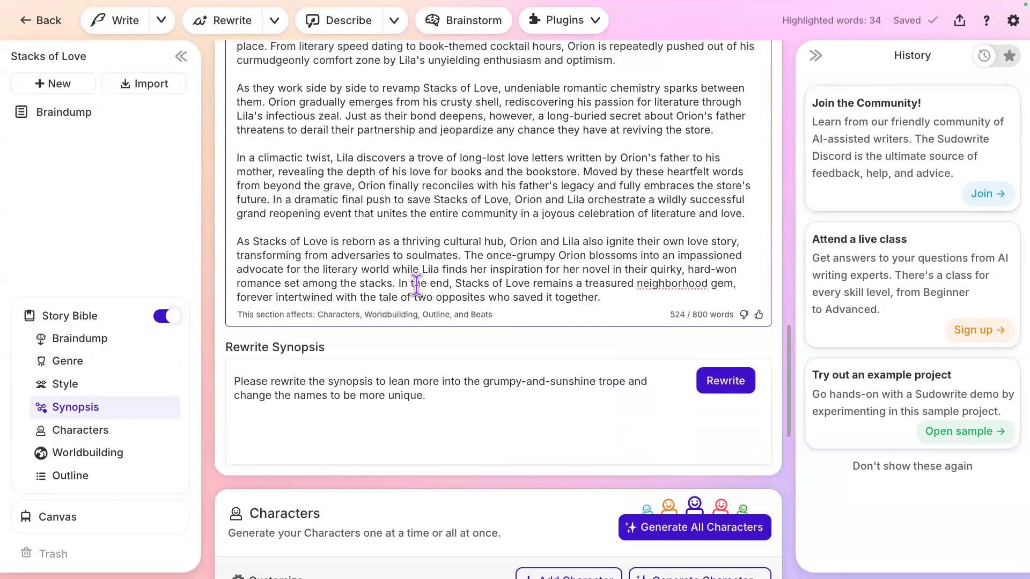
pyautogui.scroll(-1, 417, 286)
pyautogui.click(443, 346)
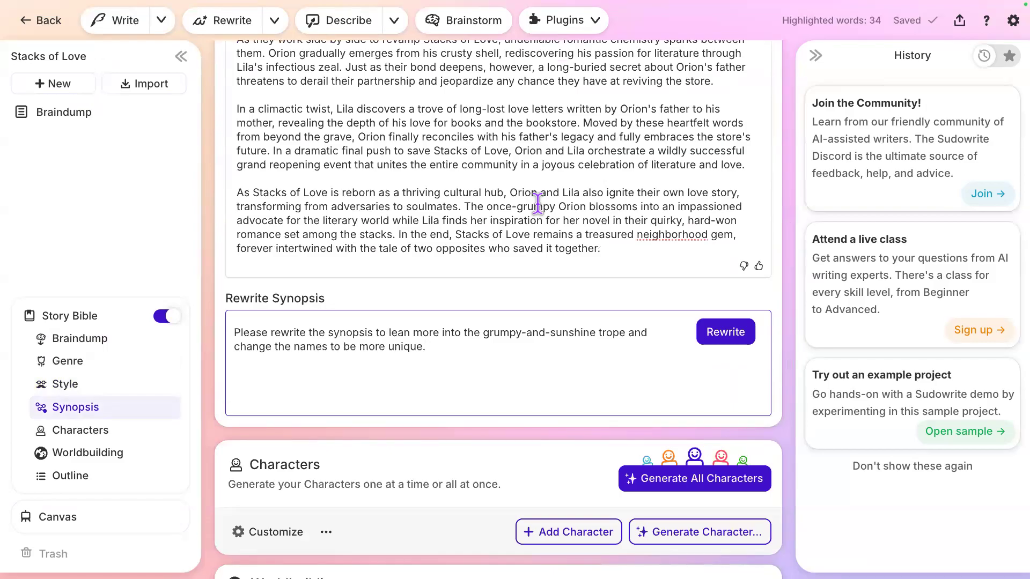
# Highlight the bookstore owner's surname in the second paragraph of the rewritten Synopsis and look through the remaining text
pyautogui.scroll(5, 506, 339)
pyautogui.scroll(4, 506, 338)
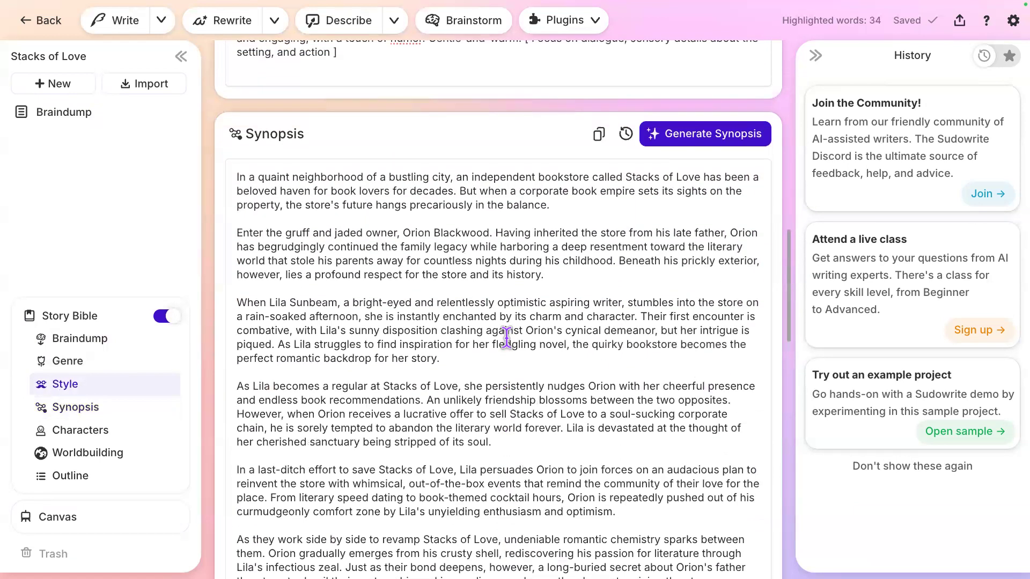
pyautogui.click(461, 231)
pyautogui.doubleClick(460, 232)
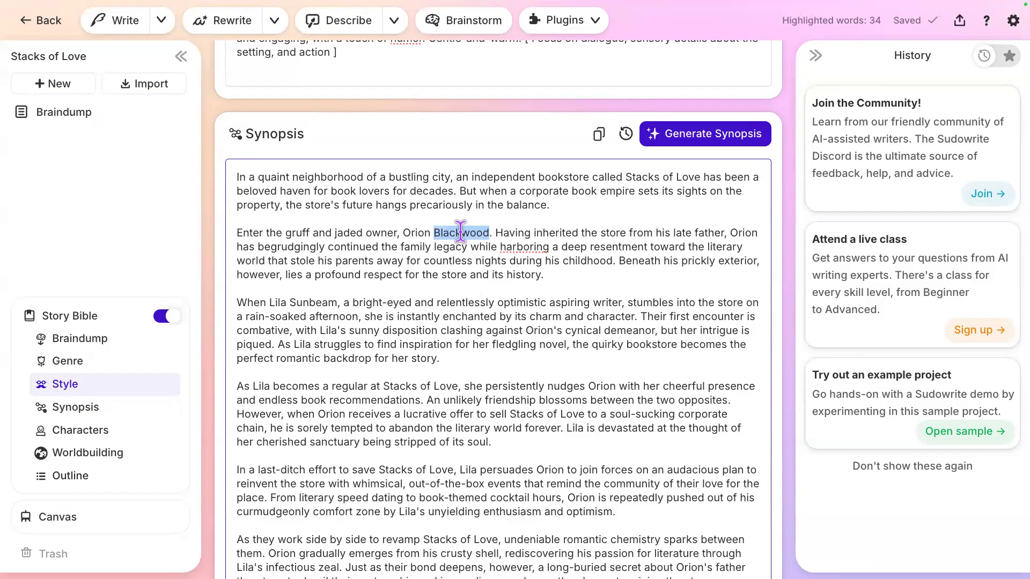
pyautogui.click(434, 313)
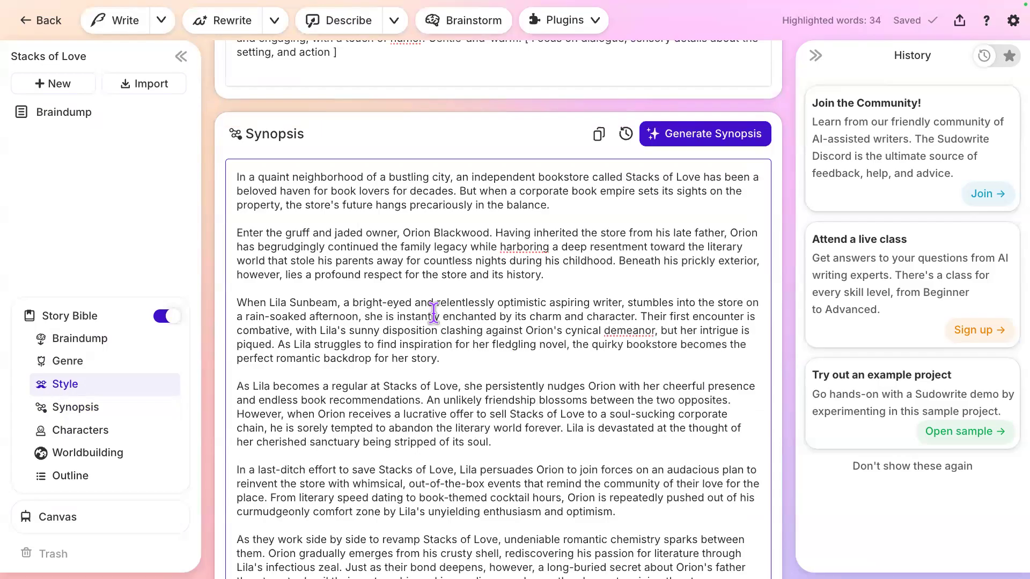
pyautogui.doubleClick(460, 229)
pyautogui.scroll(-1, 437, 361)
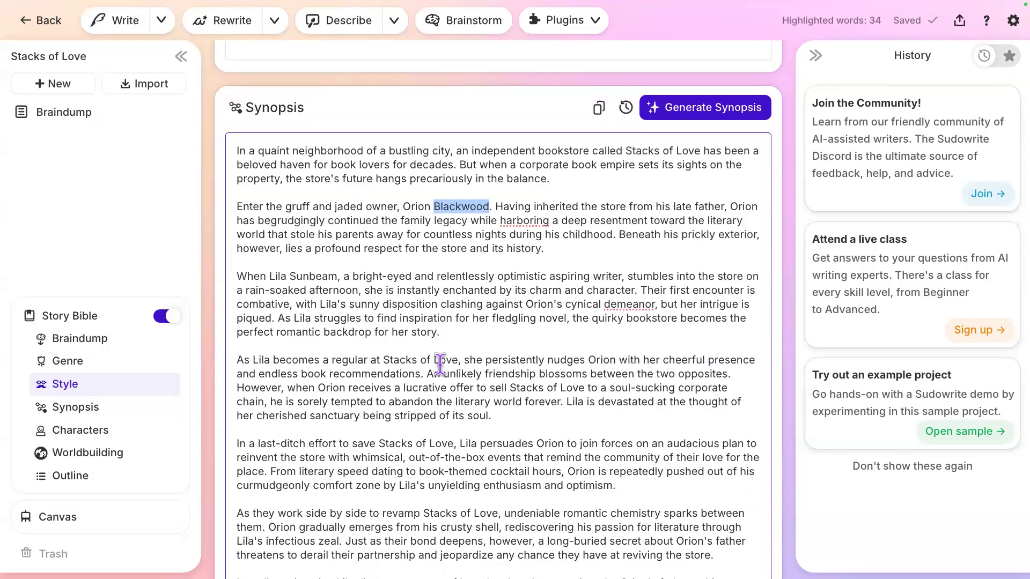
pyautogui.scroll(-8, 437, 361)
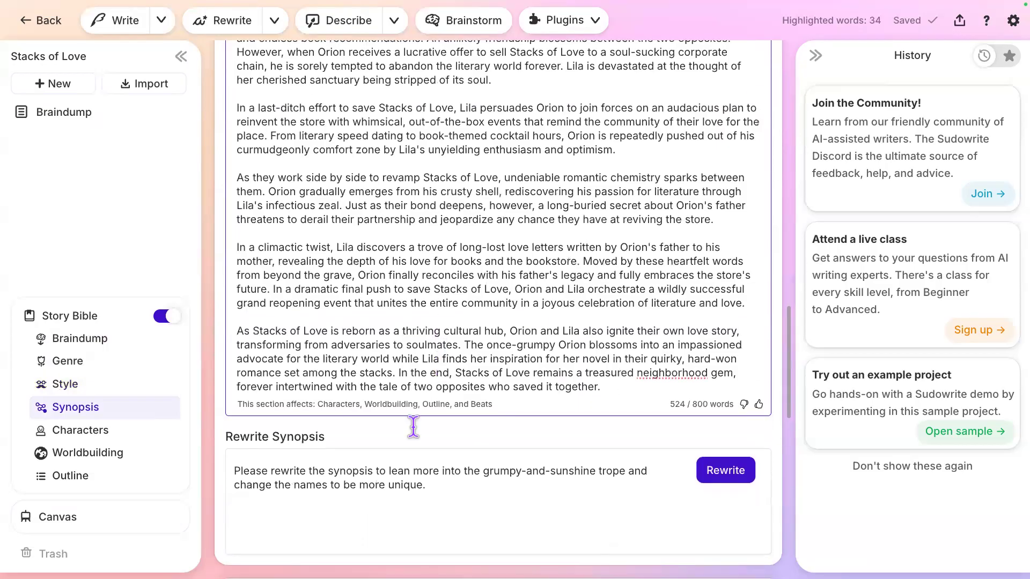
# Review the Rewrite Synopsis instruction and look over the Characters and Worldbuilding sections below it
pyautogui.click(383, 477)
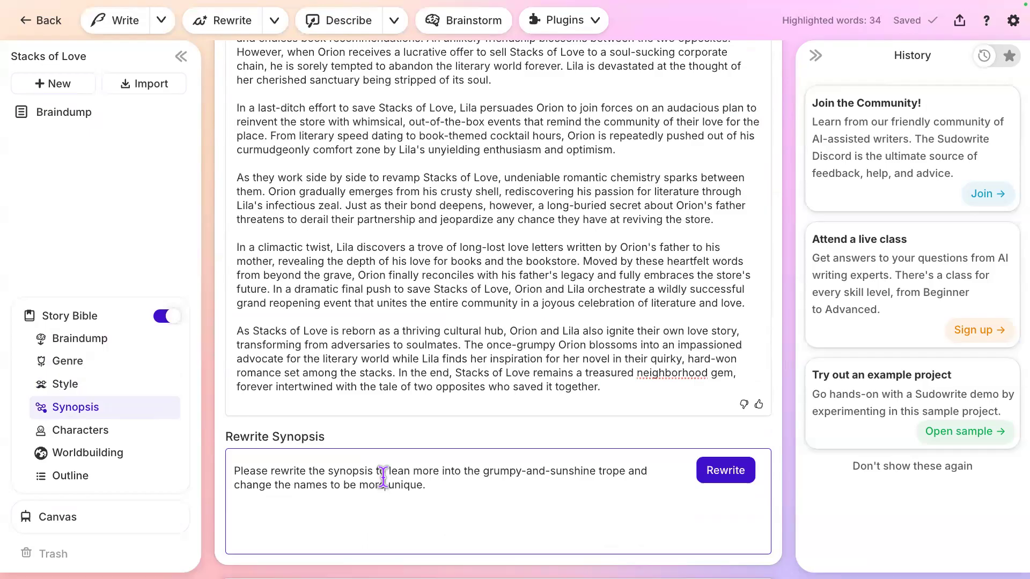
pyautogui.scroll(-3, 383, 477)
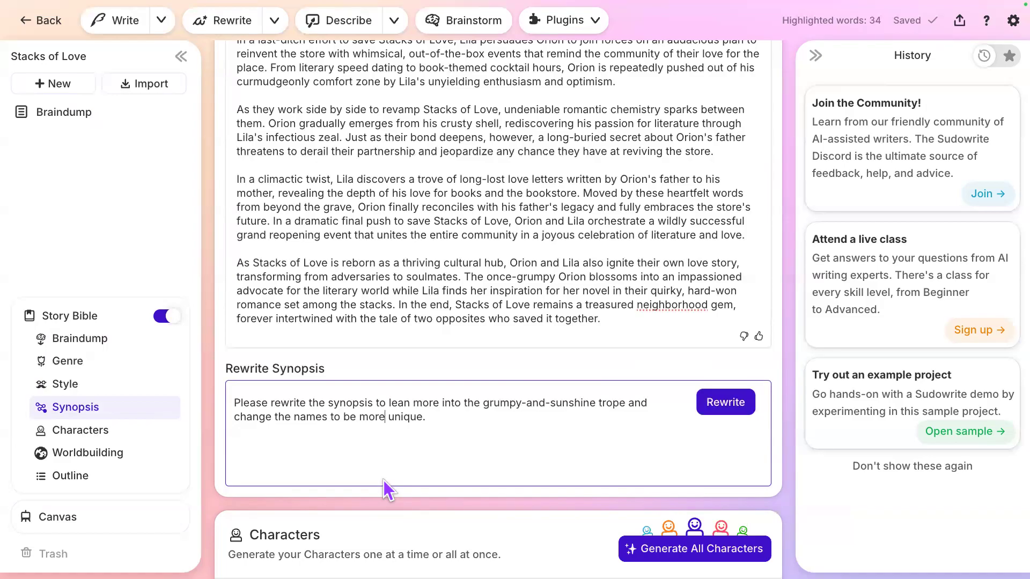
pyautogui.scroll(-5, 384, 483)
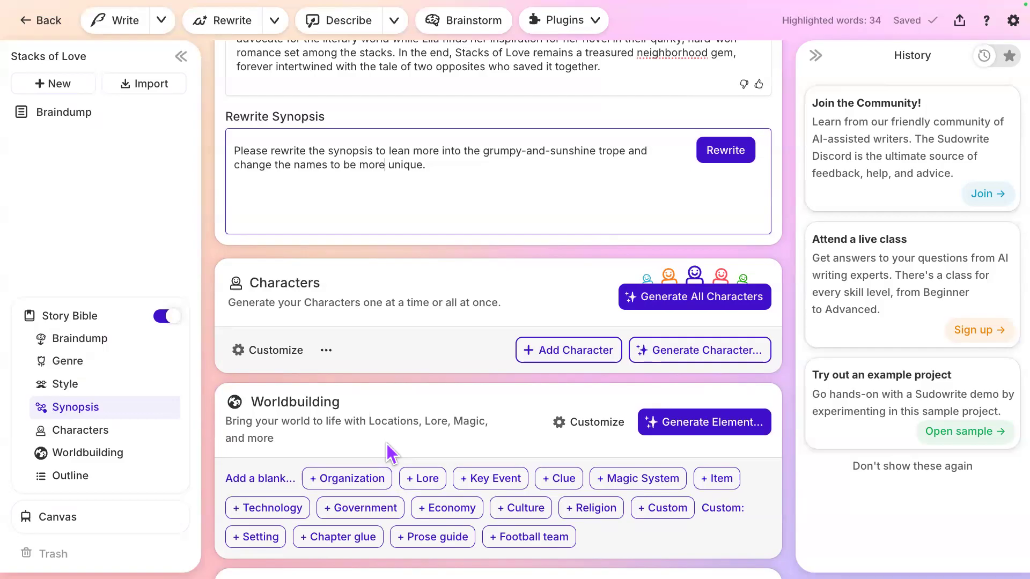
pyautogui.scroll(5, 387, 443)
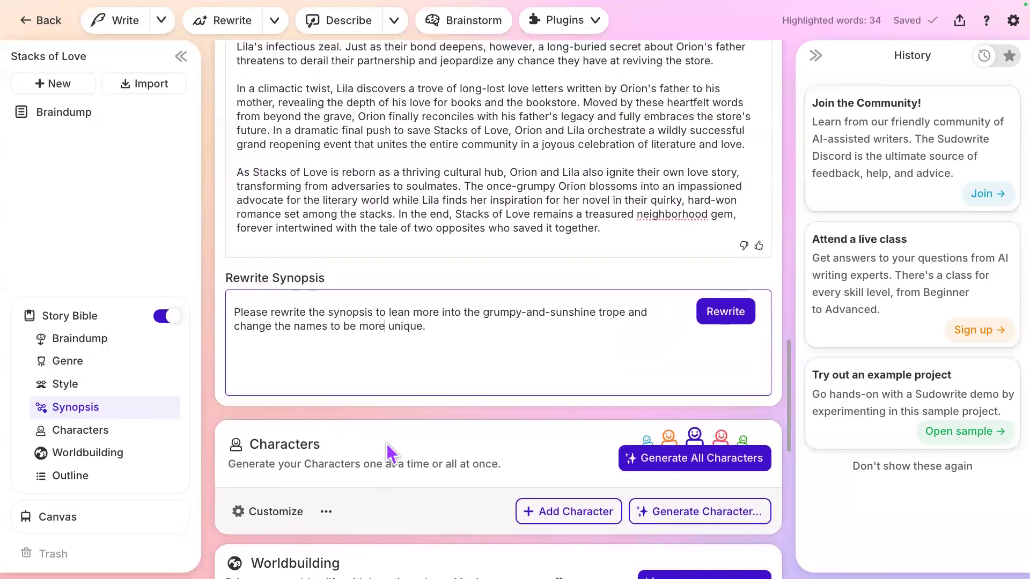
pyautogui.scroll(1, 386, 443)
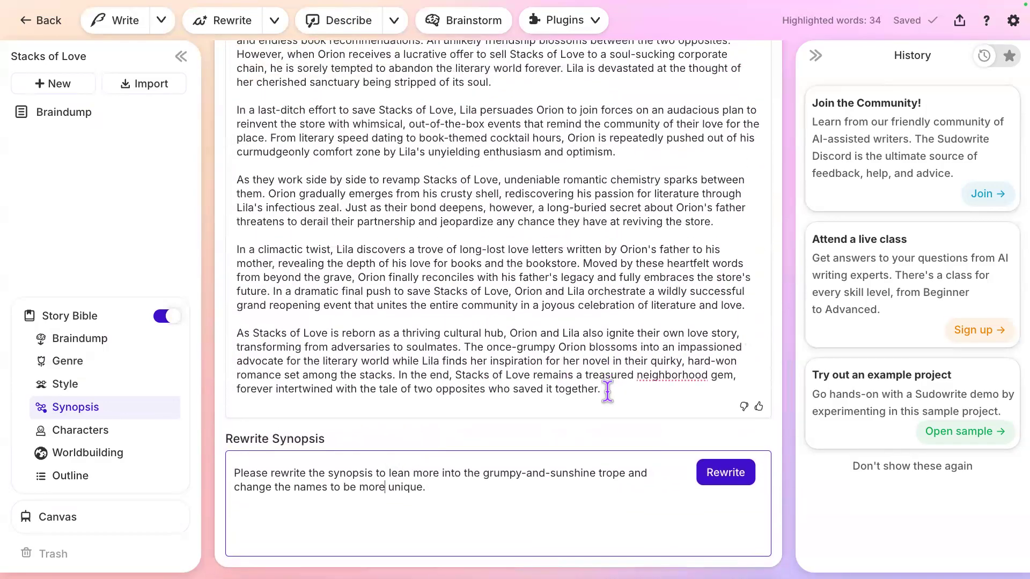
pyautogui.click(607, 391)
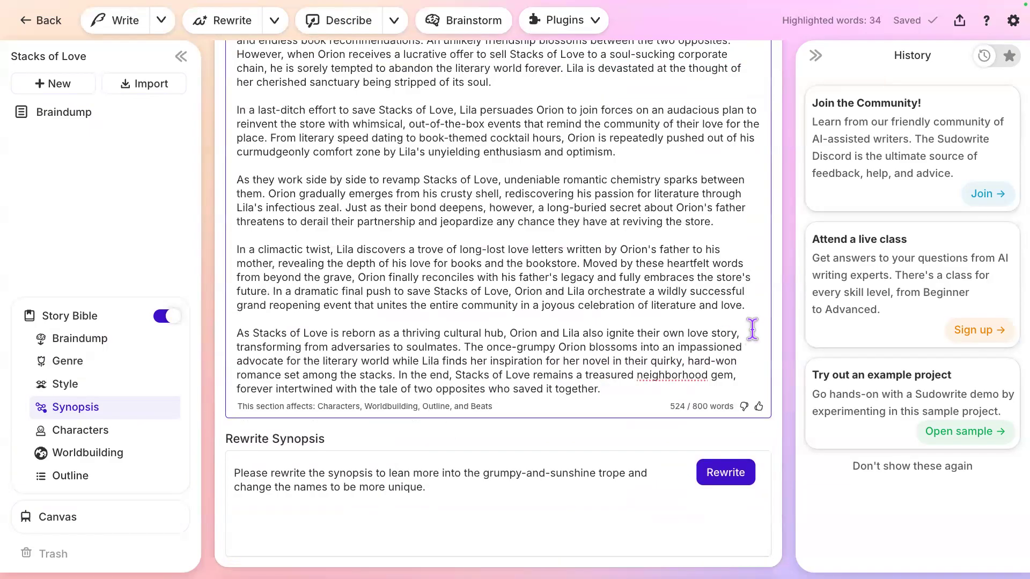
pyautogui.write('h')
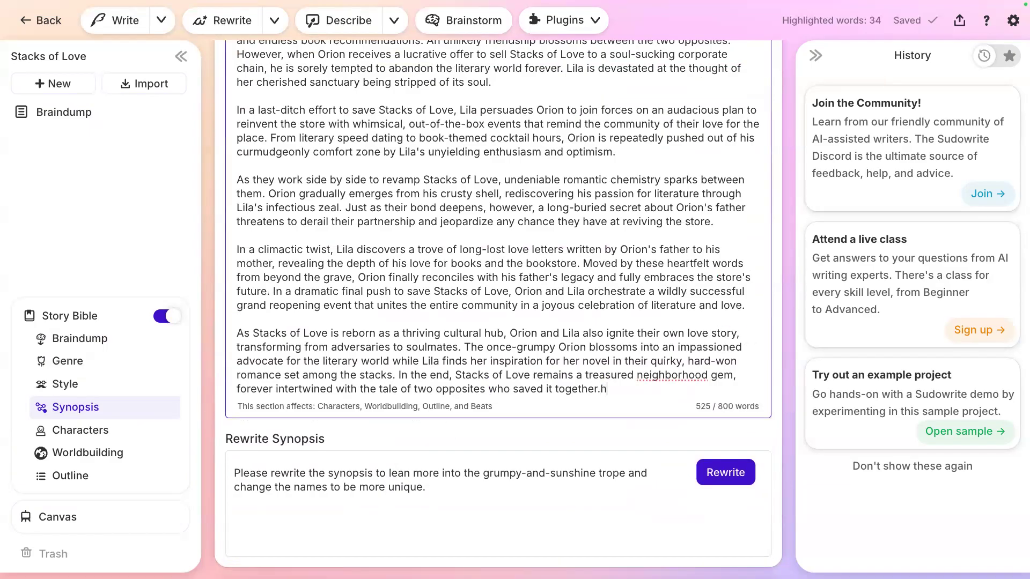
pyautogui.press('BackSpace')
# Reread the rewritten Synopsis from its opening paragraph to its end, along with its rewrite instruction
pyautogui.scroll(3, 732, 392)
pyautogui.scroll(10, 697, 451)
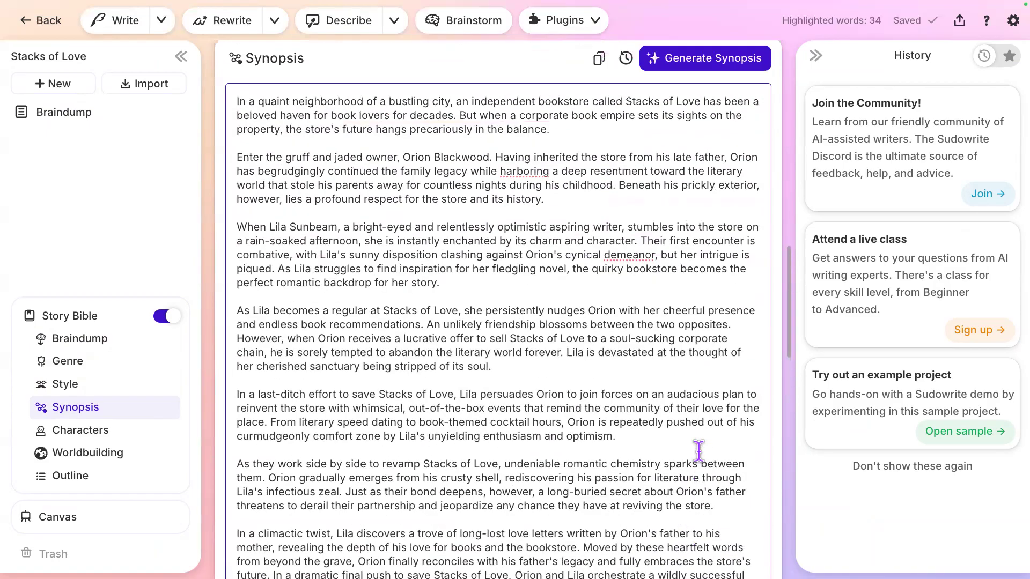
pyautogui.scroll(-6, 699, 452)
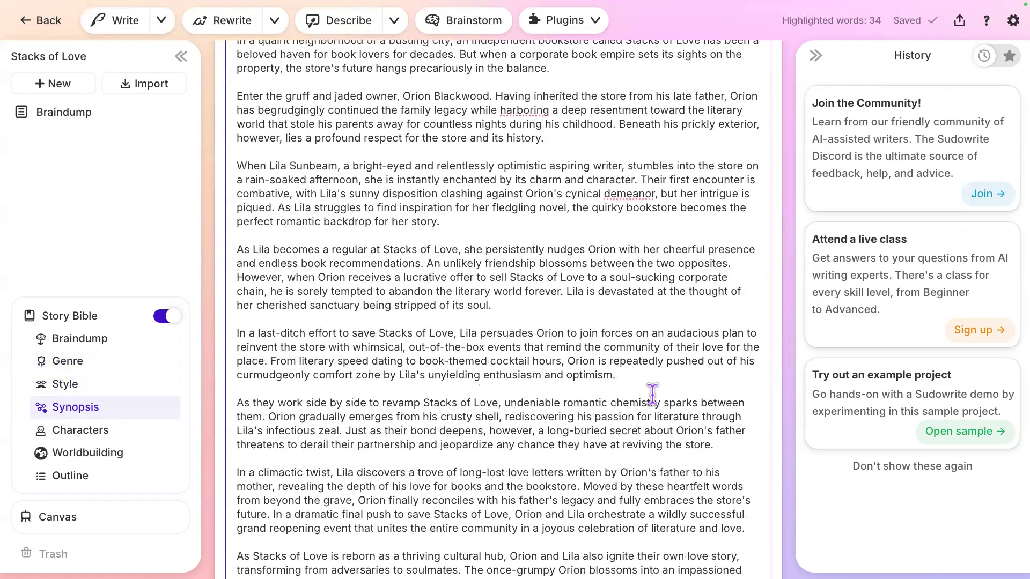
pyautogui.scroll(-6, 652, 395)
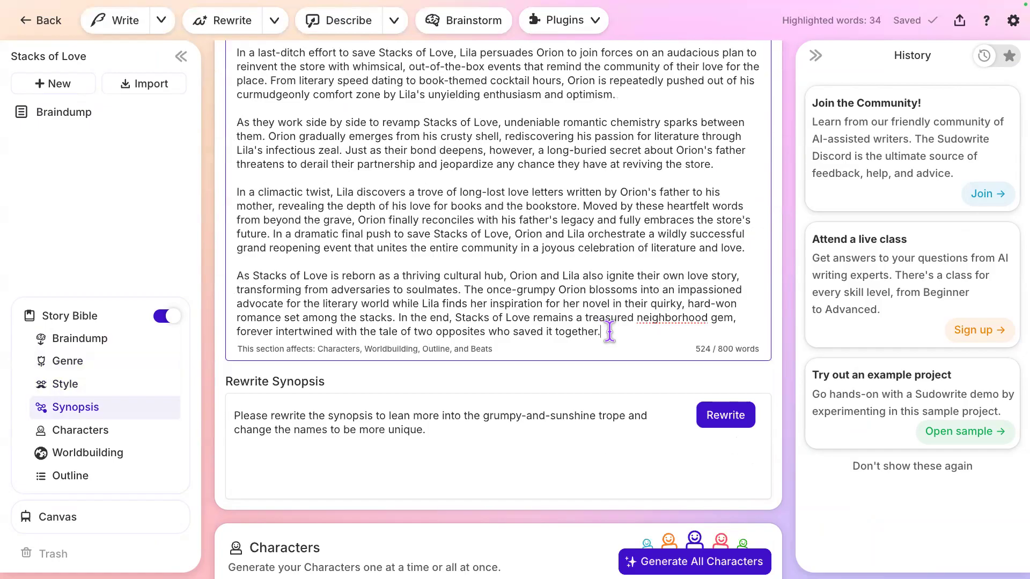
pyautogui.click(529, 432)
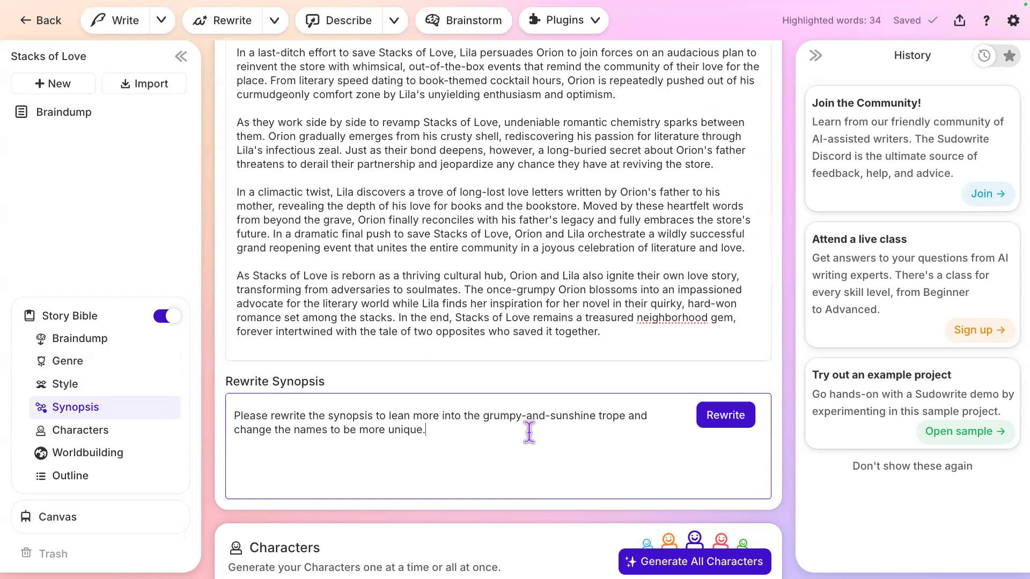
pyautogui.scroll(-1, 529, 432)
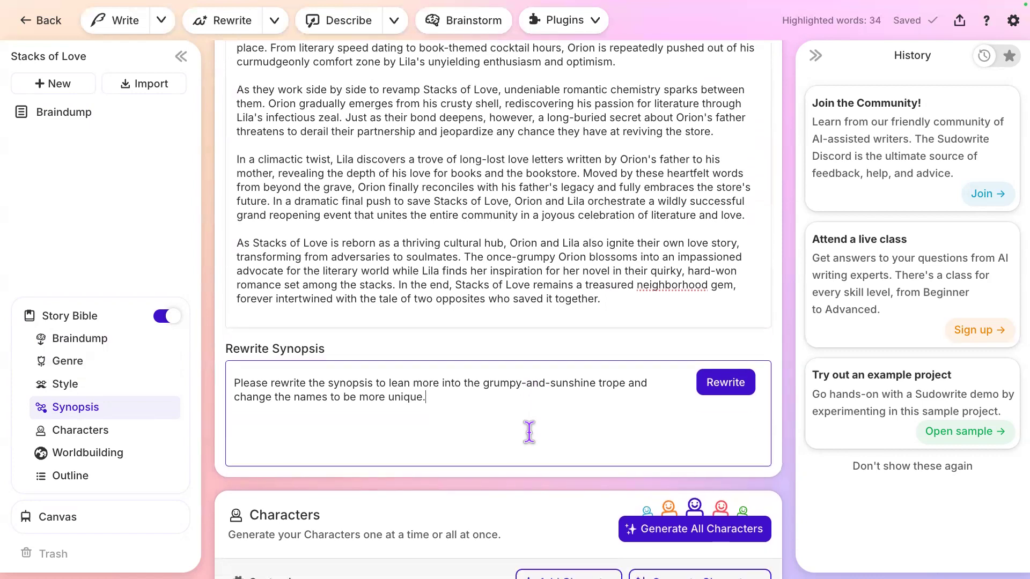
pyautogui.scroll(-2, 529, 432)
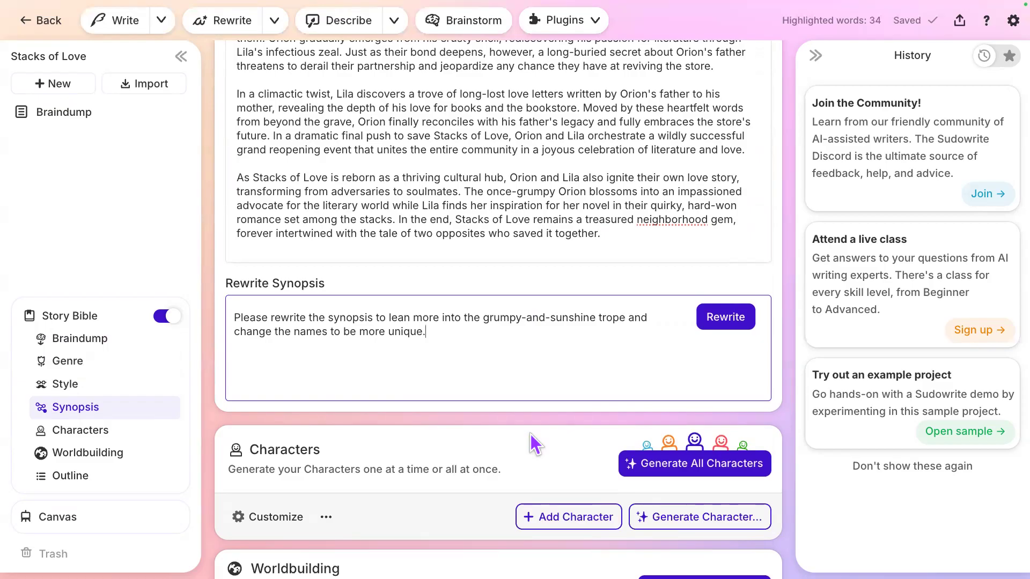
pyautogui.scroll(-1, 535, 444)
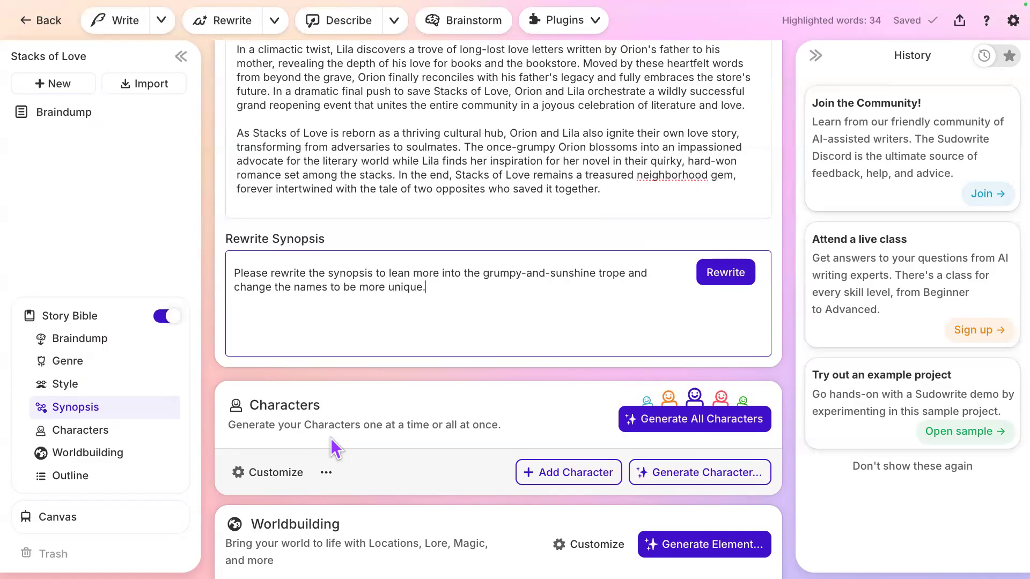
pyautogui.scroll(3, 330, 438)
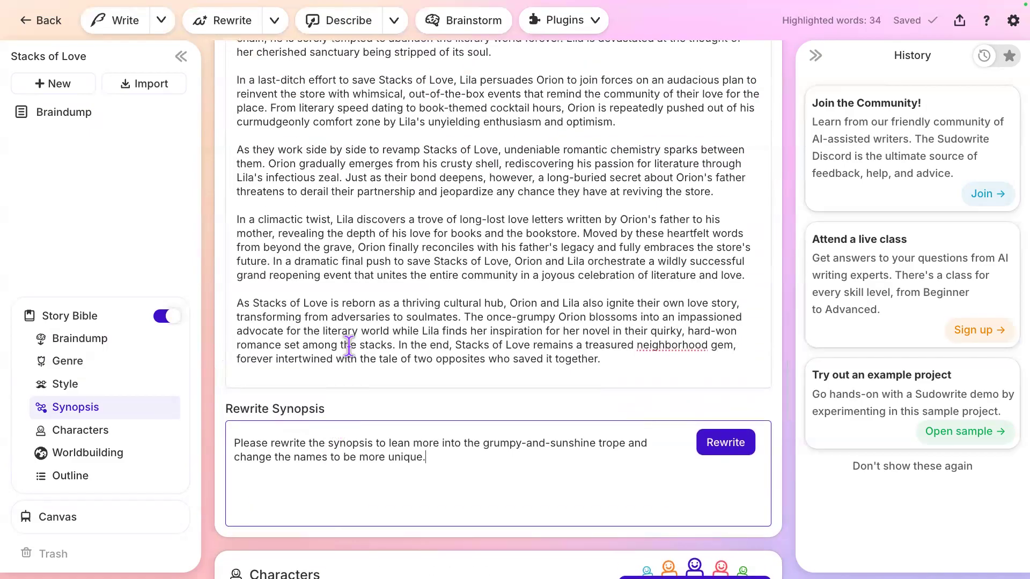
pyautogui.click(421, 304)
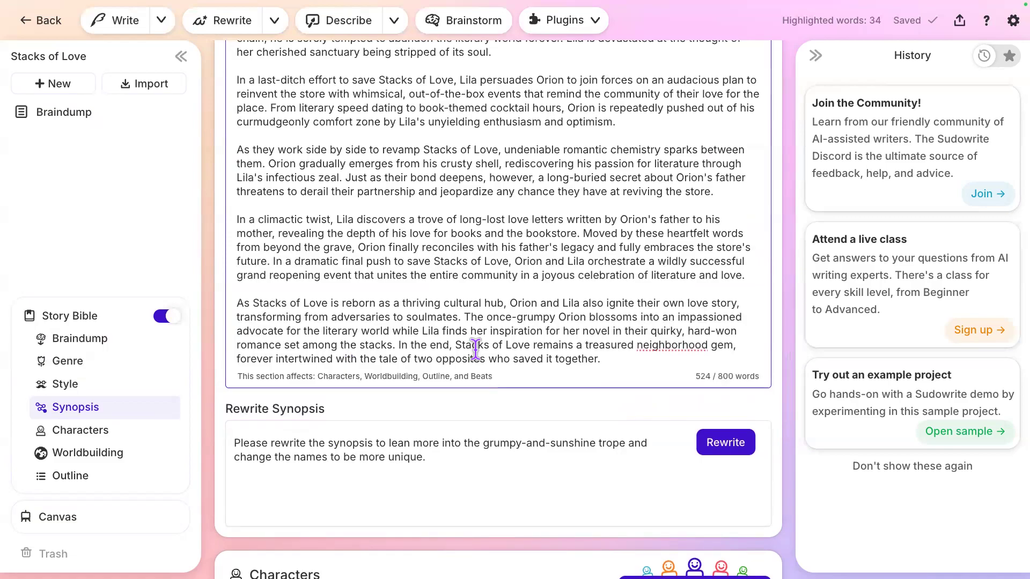
# Open the customization of the Characters section and examine the full list of default character traits
pyautogui.scroll(-4, 476, 349)
pyautogui.scroll(-2, 477, 353)
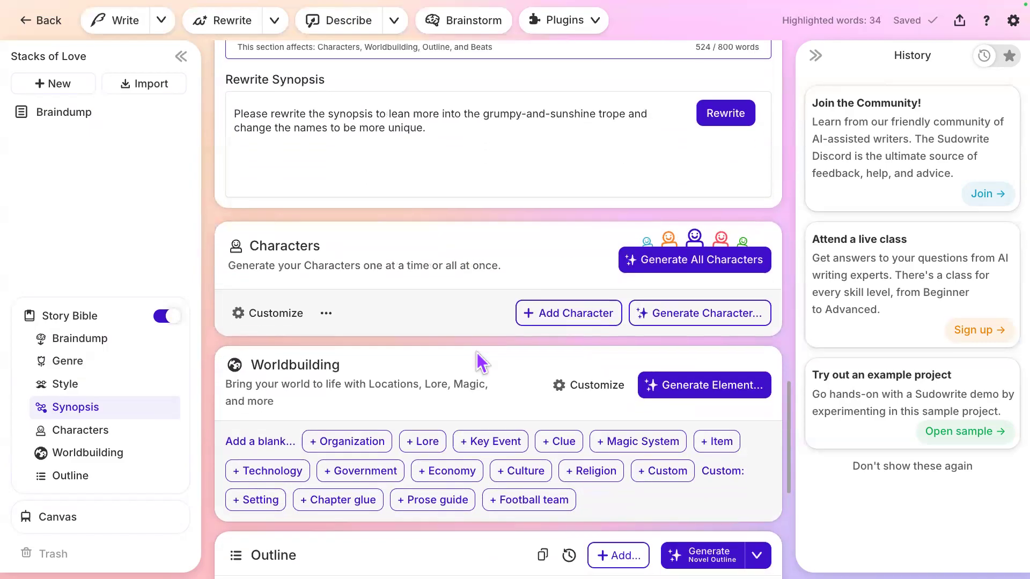
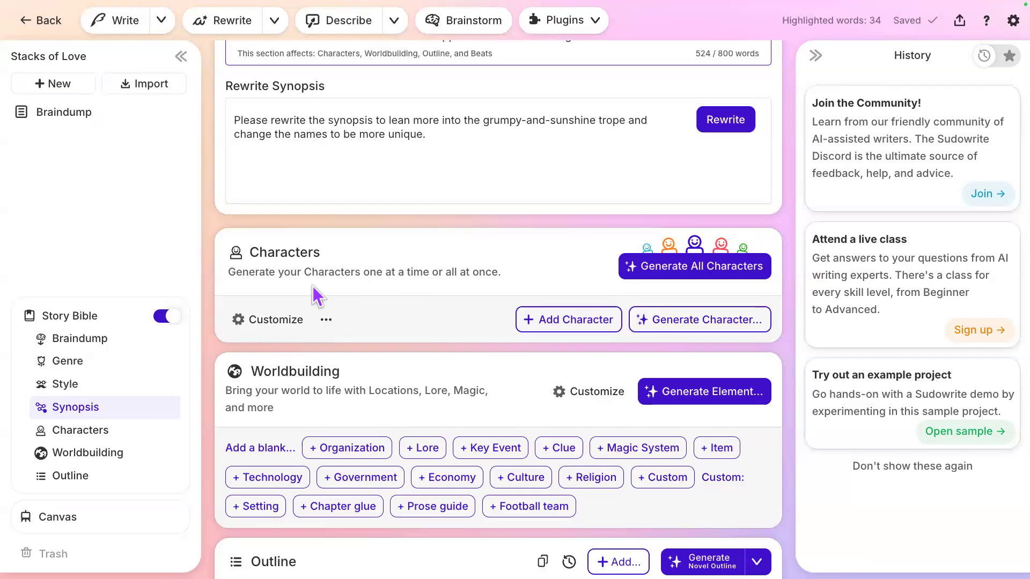
pyautogui.click(264, 320)
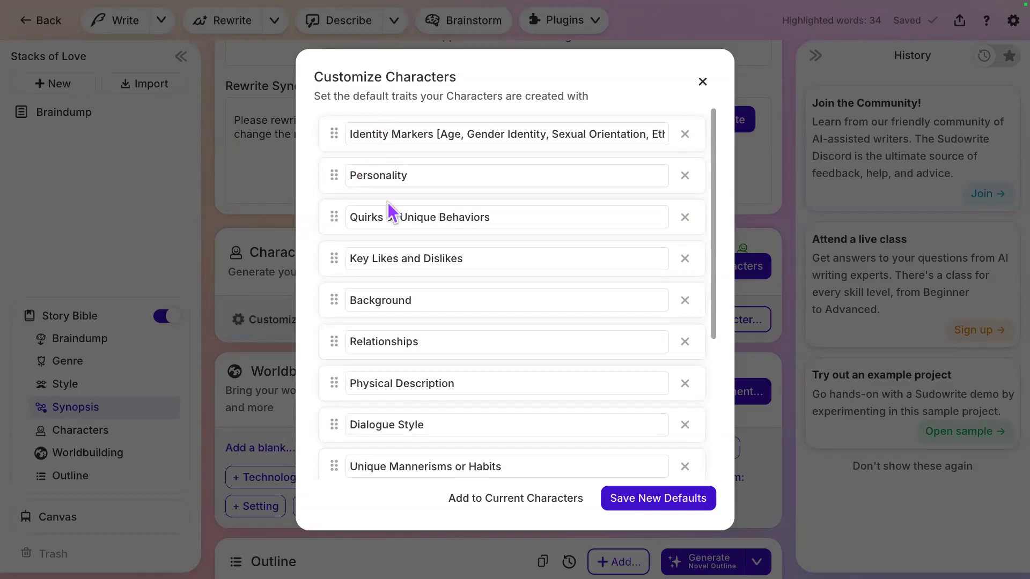
pyautogui.scroll(-3, 388, 205)
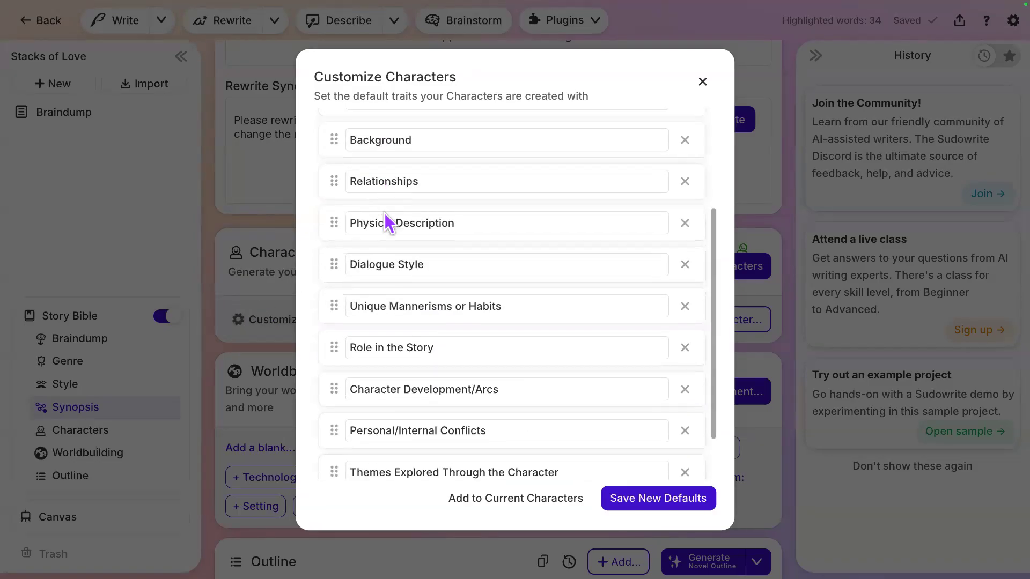
pyautogui.scroll(-1, 383, 211)
pyautogui.scroll(4, 383, 210)
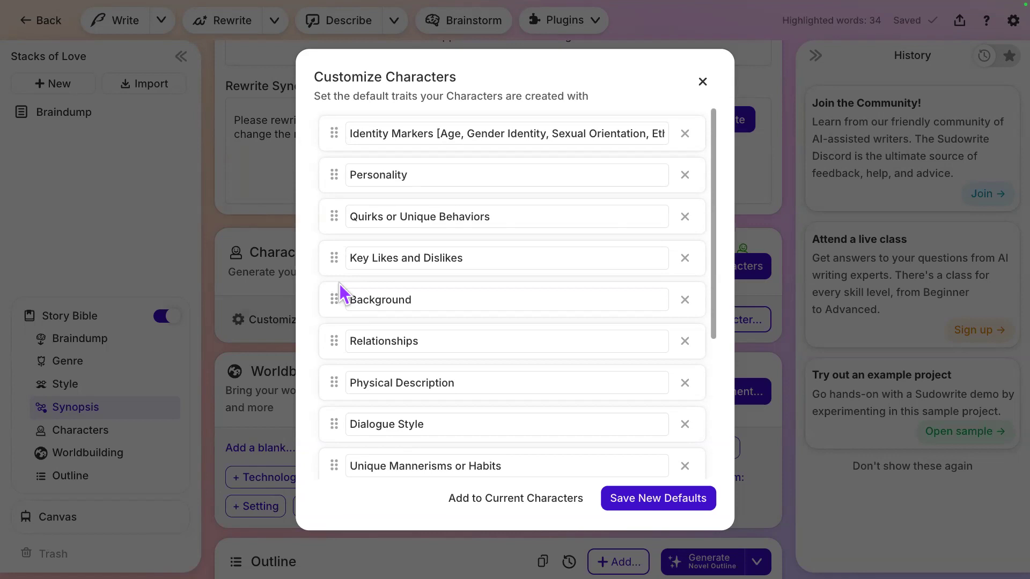
pyautogui.scroll(-1, 339, 285)
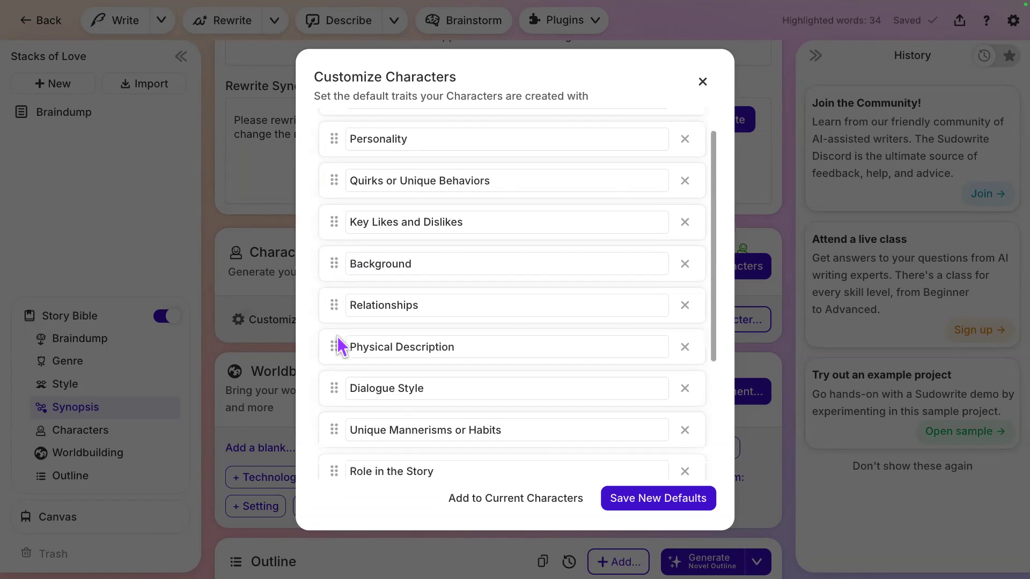
pyautogui.scroll(-3, 355, 320)
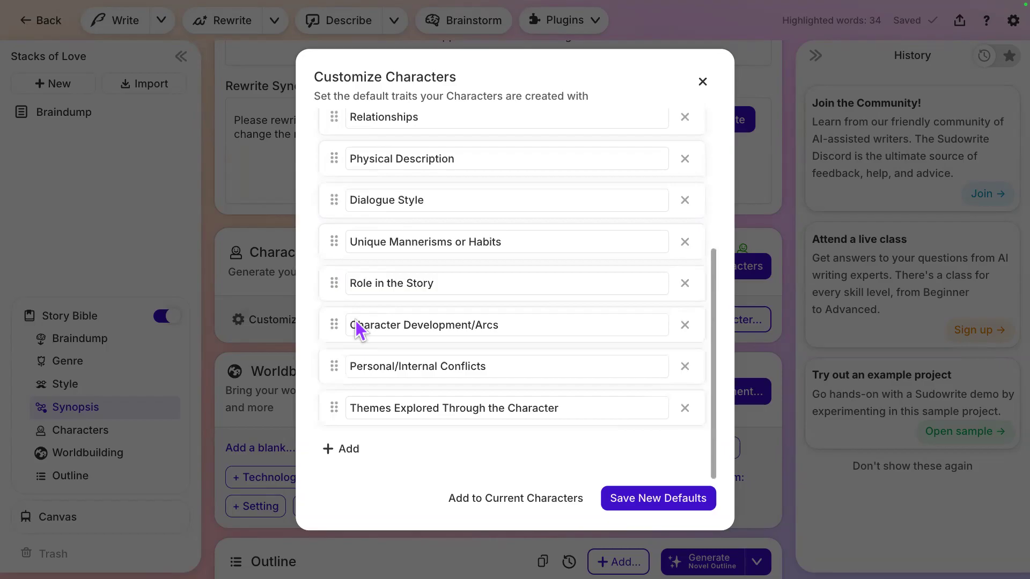
# Add "Eye Color" as a new trait at the end of the default character traits and save the new defaults
pyautogui.click(326, 455)
pyautogui.click(367, 451)
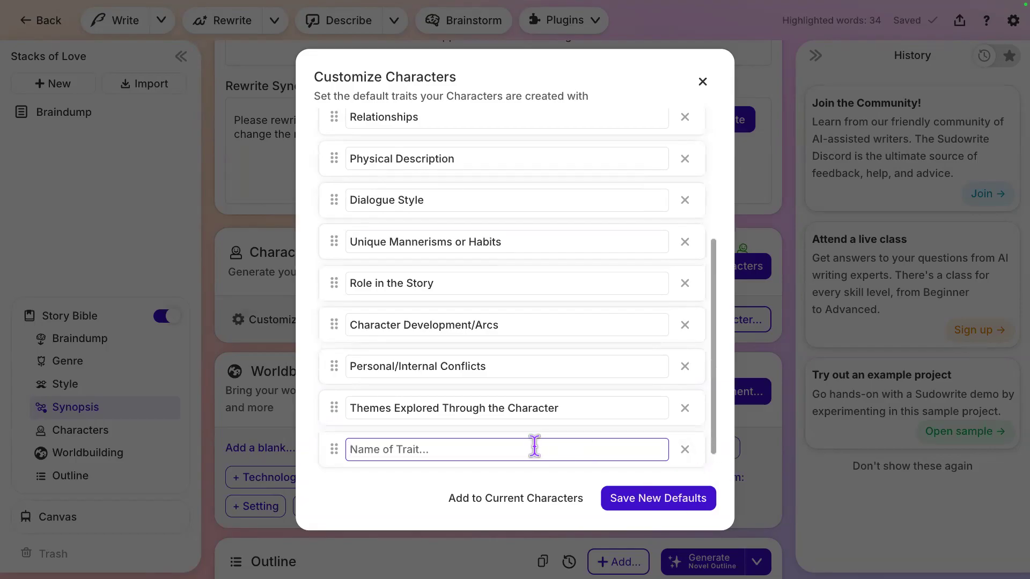
pyautogui.scroll(5, 535, 445)
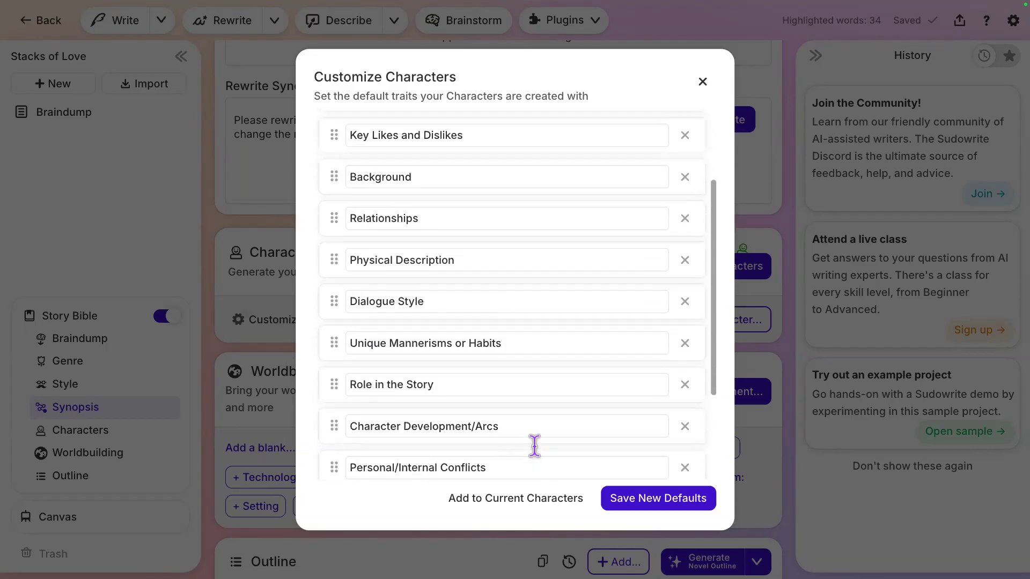
pyautogui.scroll(-6, 539, 459)
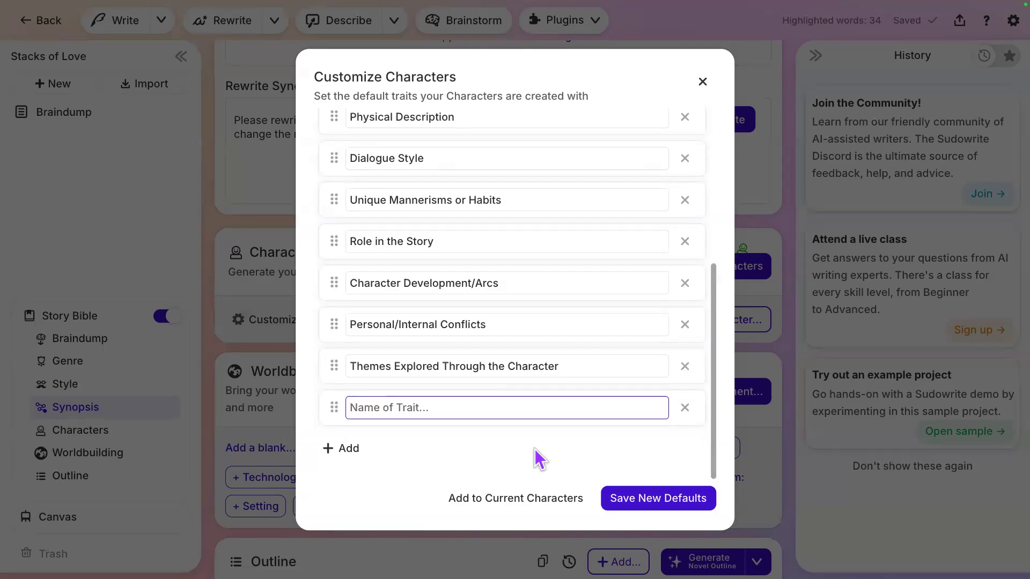
pyautogui.write('Eye Color')
pyautogui.click(675, 507)
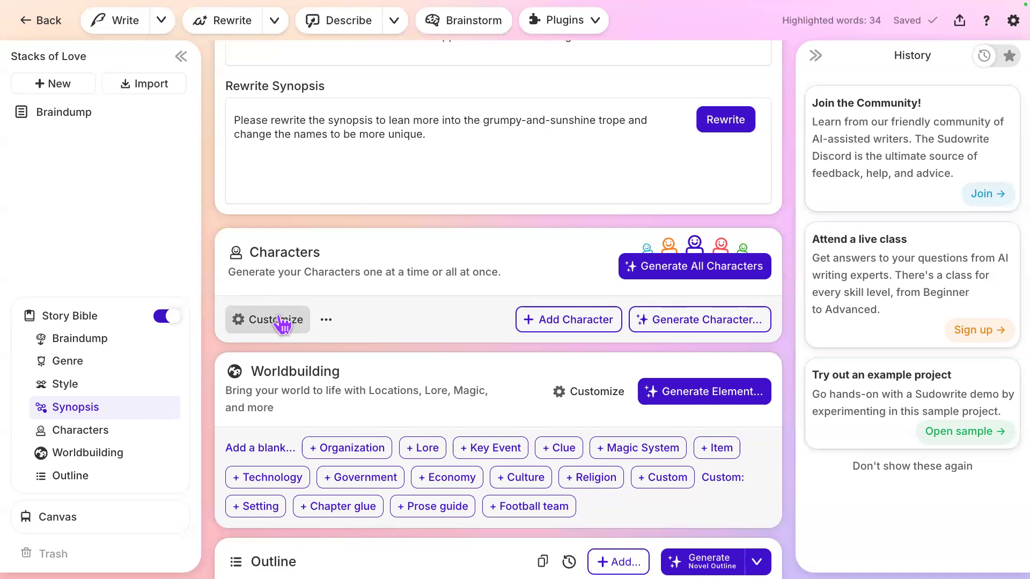
# Open the import of existing characters and examine its paste field and supported file formats, highlighting .csv
pyautogui.click(325, 321)
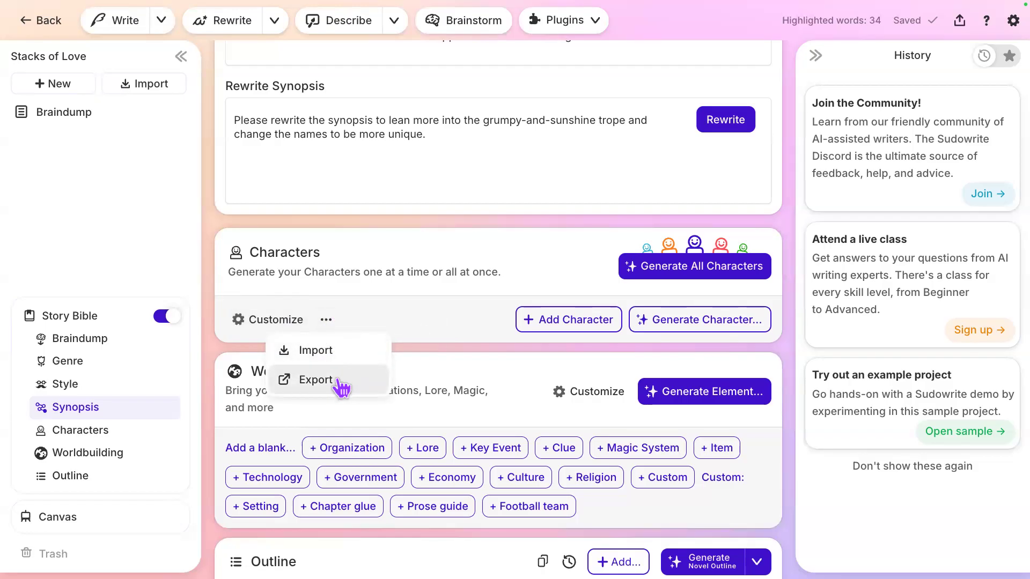
pyautogui.click(330, 355)
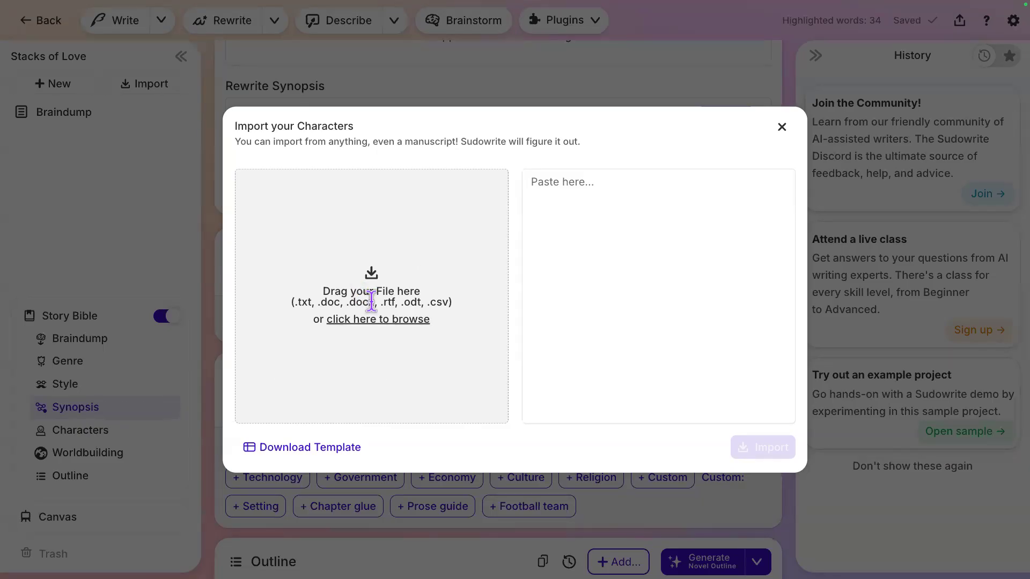
pyautogui.click(560, 232)
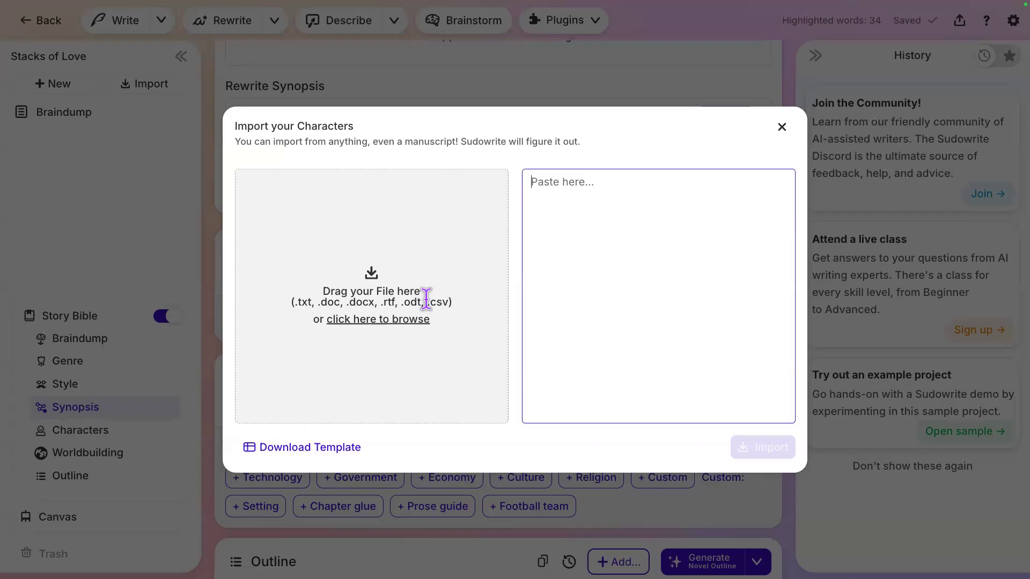
pyautogui.moveTo(427, 302); pyautogui.dragTo(456, 310)
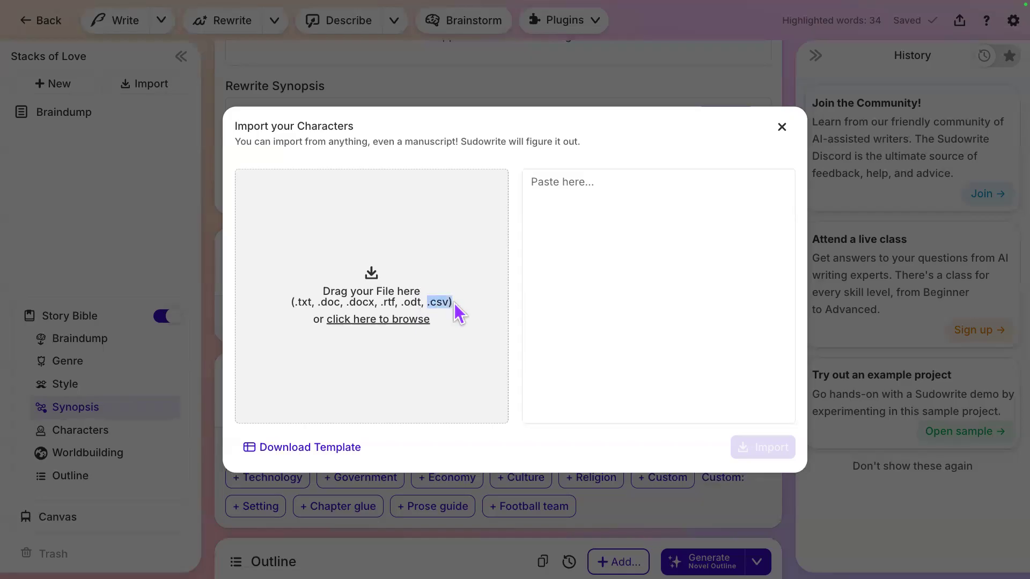
# Select "Write With Me – Plantsing a Queer Romance in Sudowrite Characters.csv" for the character import, cancel the file choice and activate the paste field
pyautogui.click(455, 305)
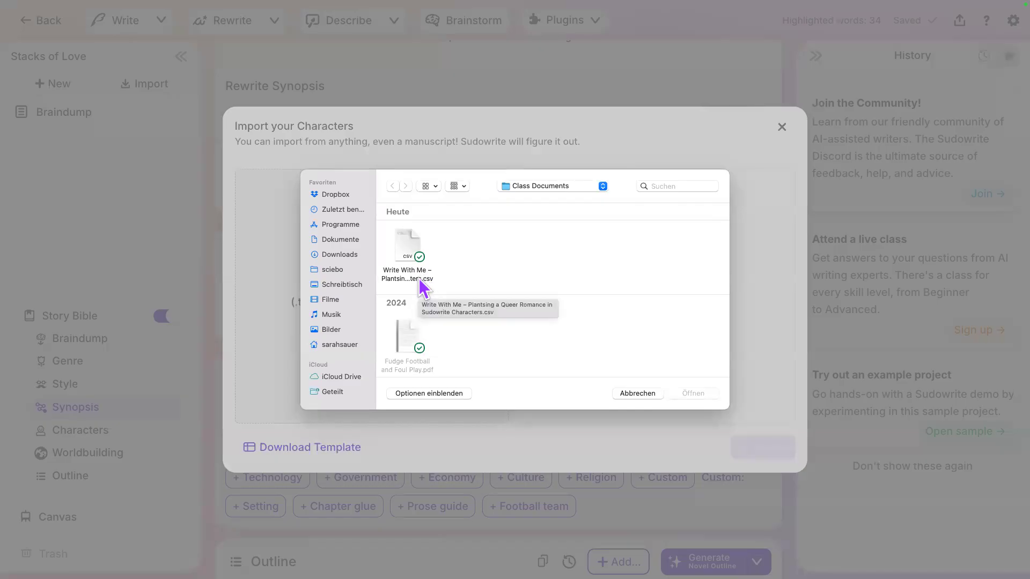
pyautogui.click(405, 250)
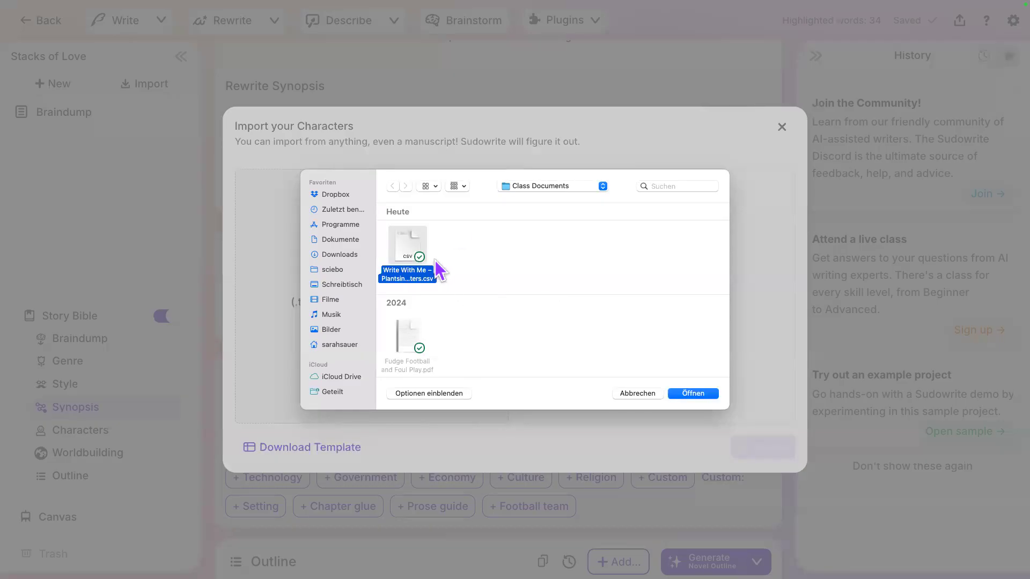
pyautogui.click(634, 395)
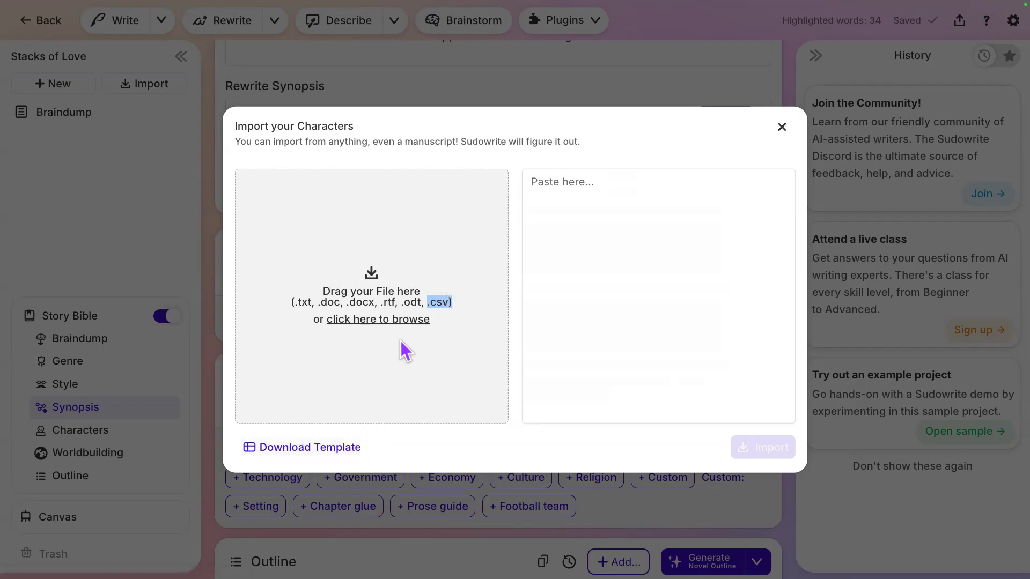
pyautogui.click(661, 241)
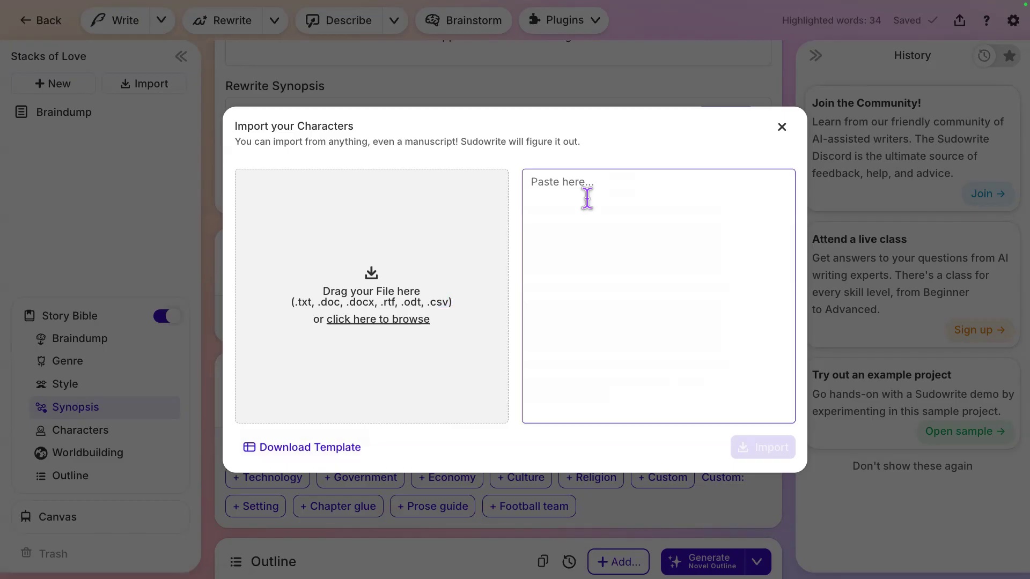
# Close the character import and check the Braindump section's text and which Story Bible sections it affects
pyautogui.click(781, 129)
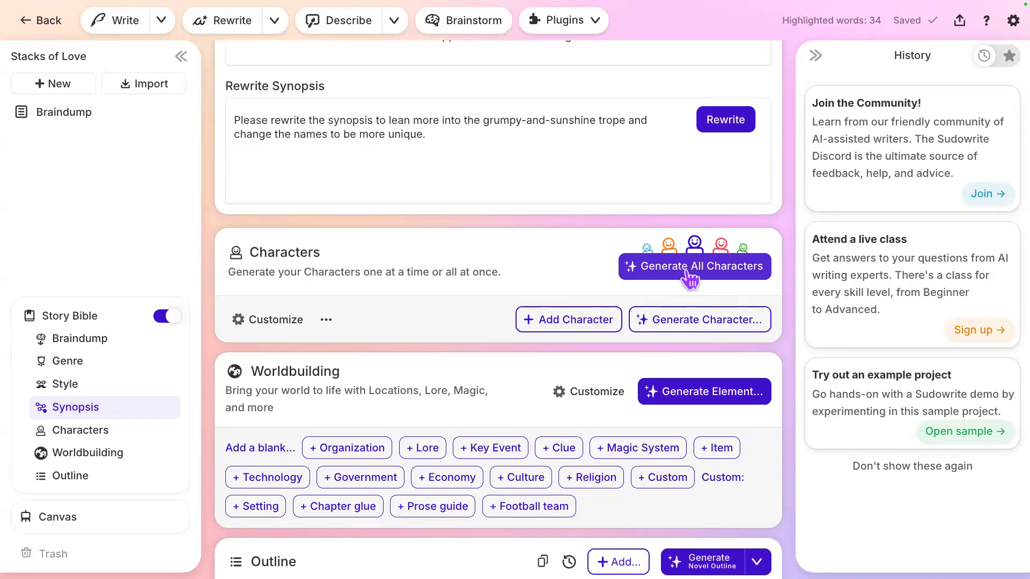
pyautogui.scroll(2, 658, 287)
pyautogui.scroll(5, 659, 287)
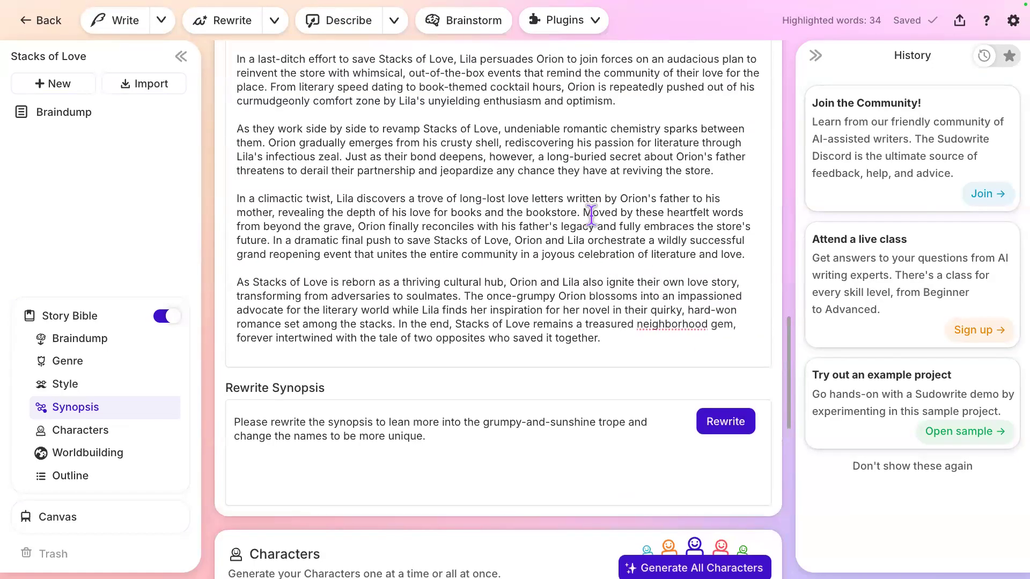
pyautogui.scroll(5, 605, 257)
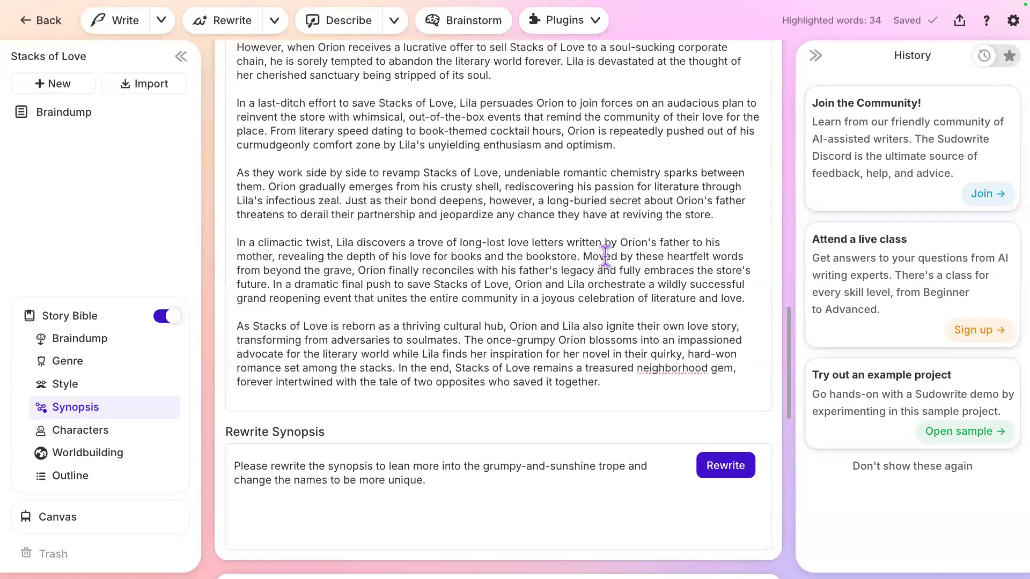
pyautogui.scroll(15, 605, 257)
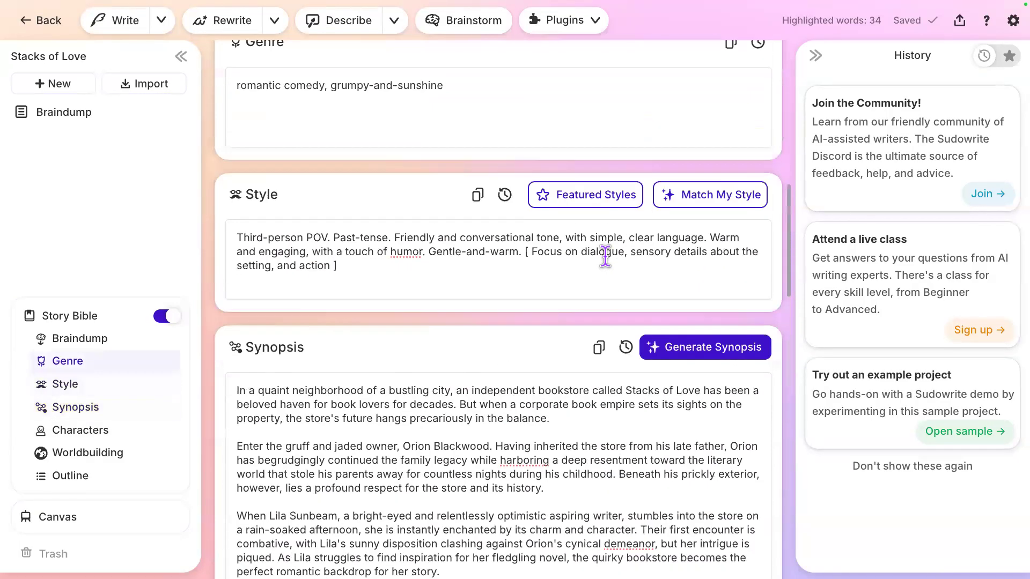
pyautogui.scroll(6, 605, 256)
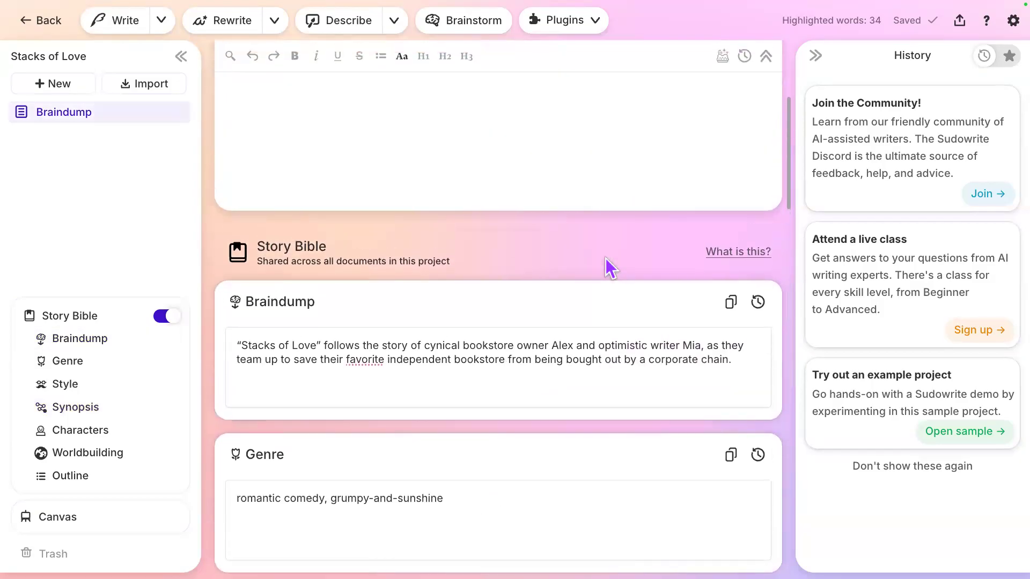
pyautogui.scroll(-2, 605, 259)
pyautogui.click(595, 319)
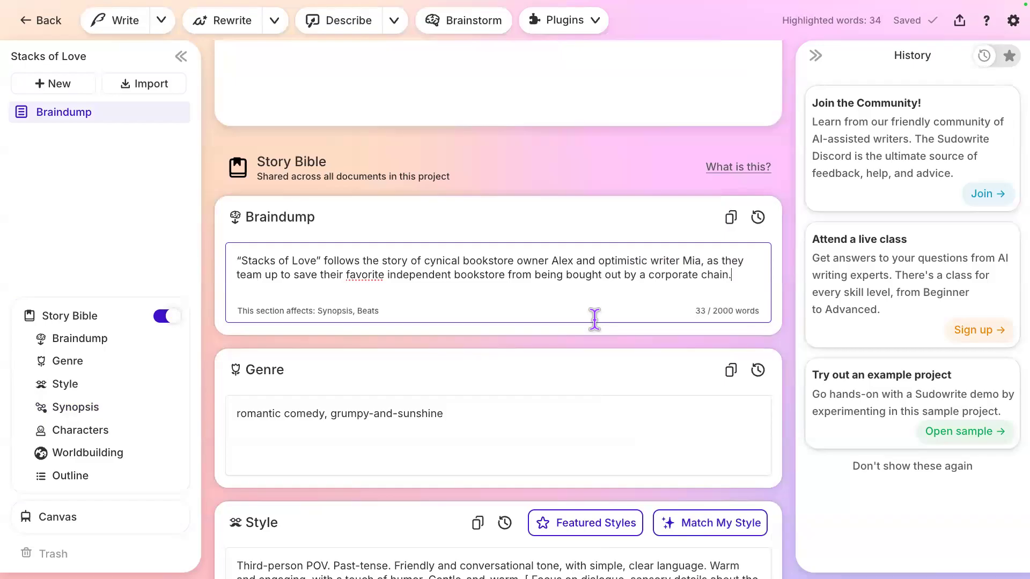
# Compare the Braindump with the full Synopsis and check which Story Bible sections the Synopsis affects
pyautogui.scroll(-5, 593, 320)
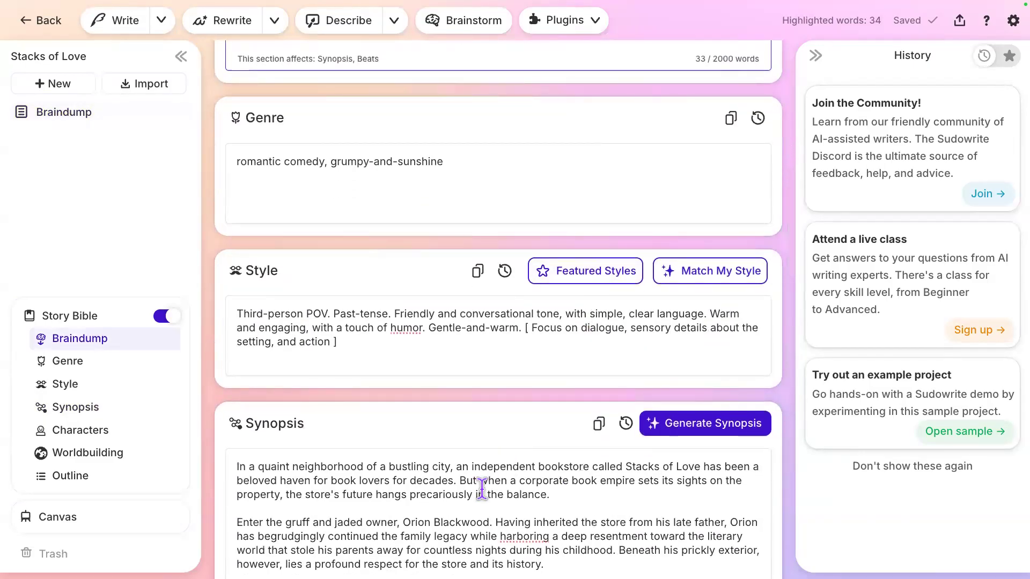
pyautogui.click(482, 488)
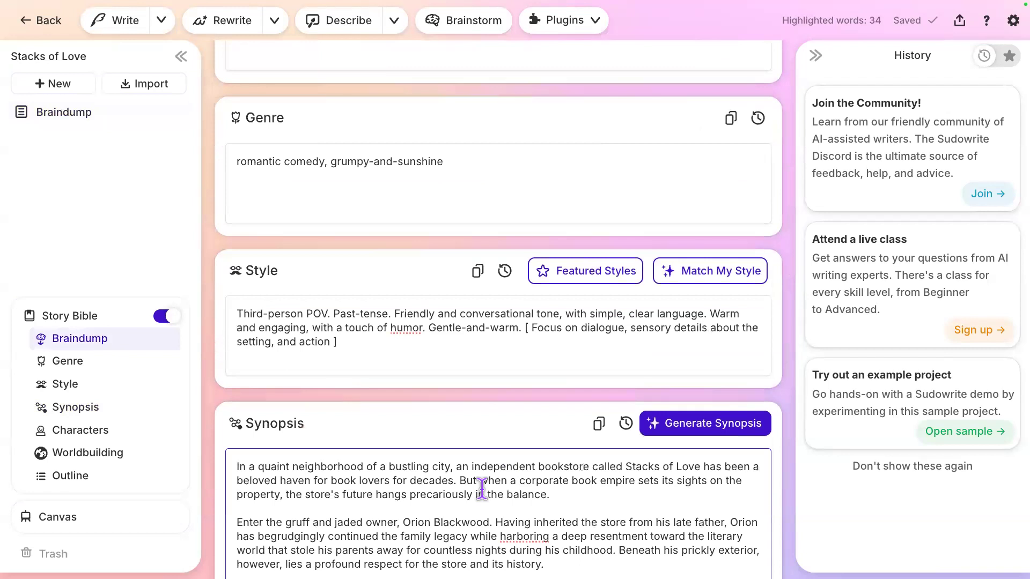
pyautogui.scroll(8, 481, 488)
pyautogui.click(503, 451)
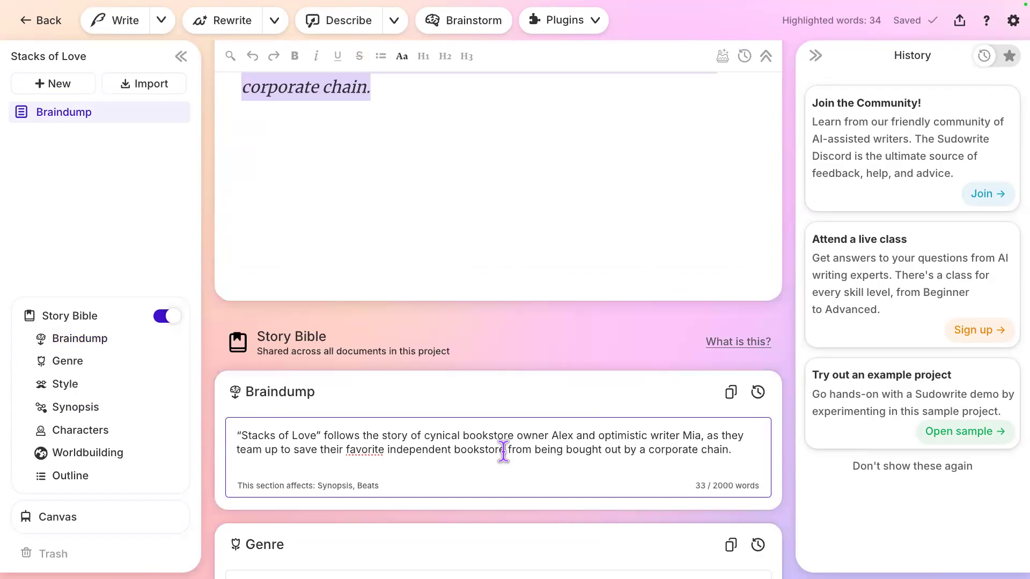
pyautogui.scroll(-15, 504, 451)
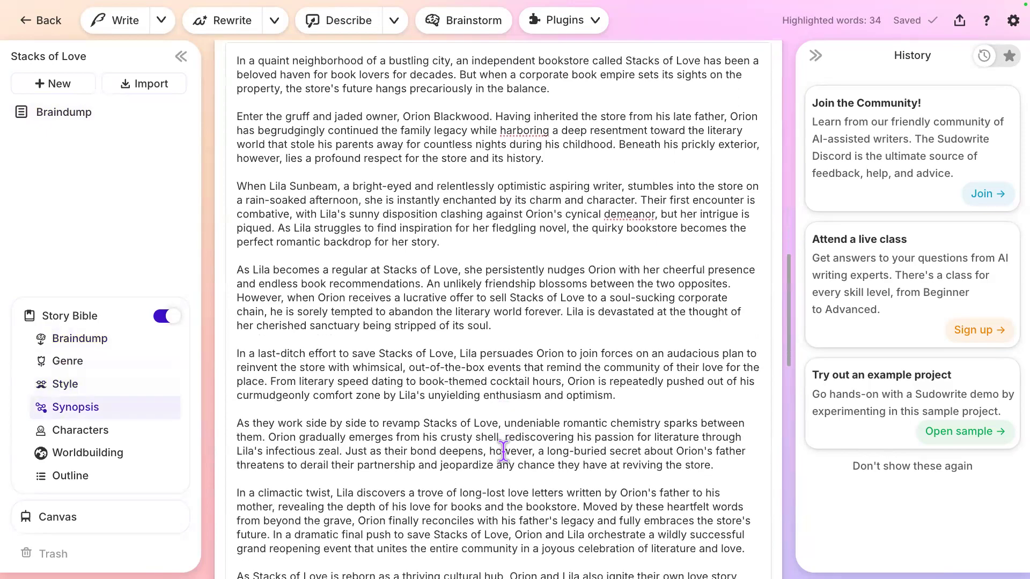
pyautogui.scroll(-5, 503, 450)
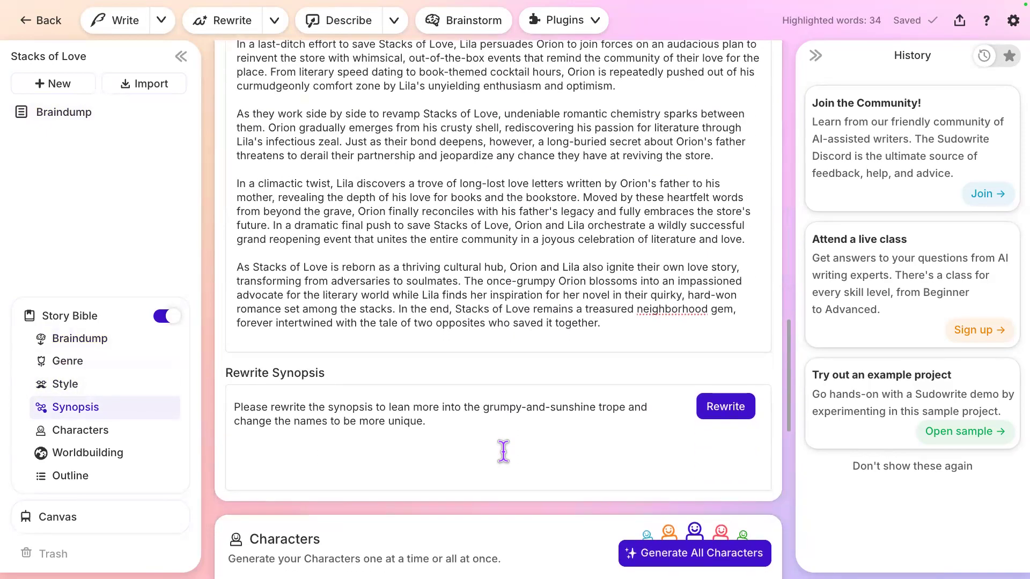
pyautogui.scroll(-2, 503, 451)
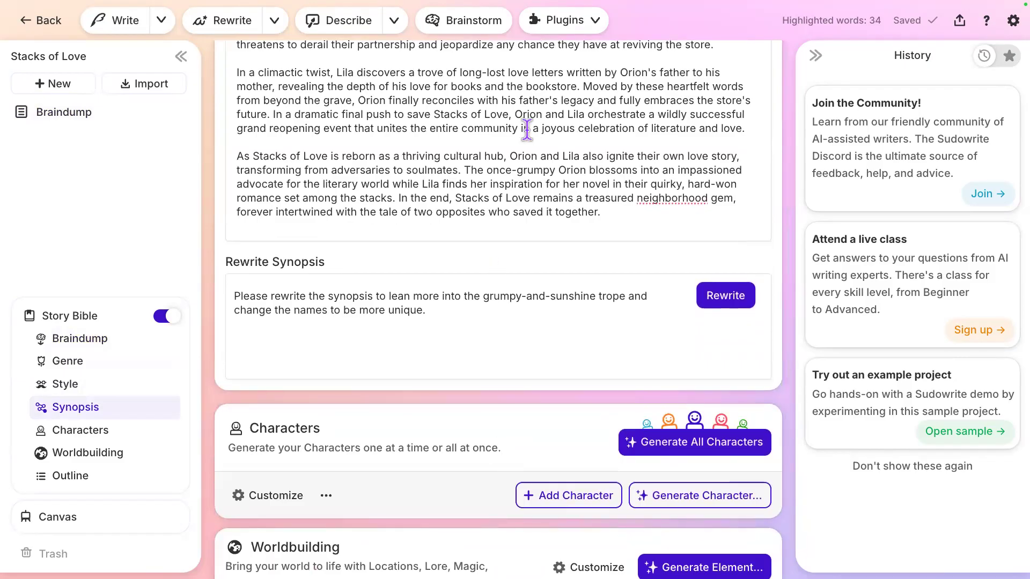
pyautogui.click(526, 170)
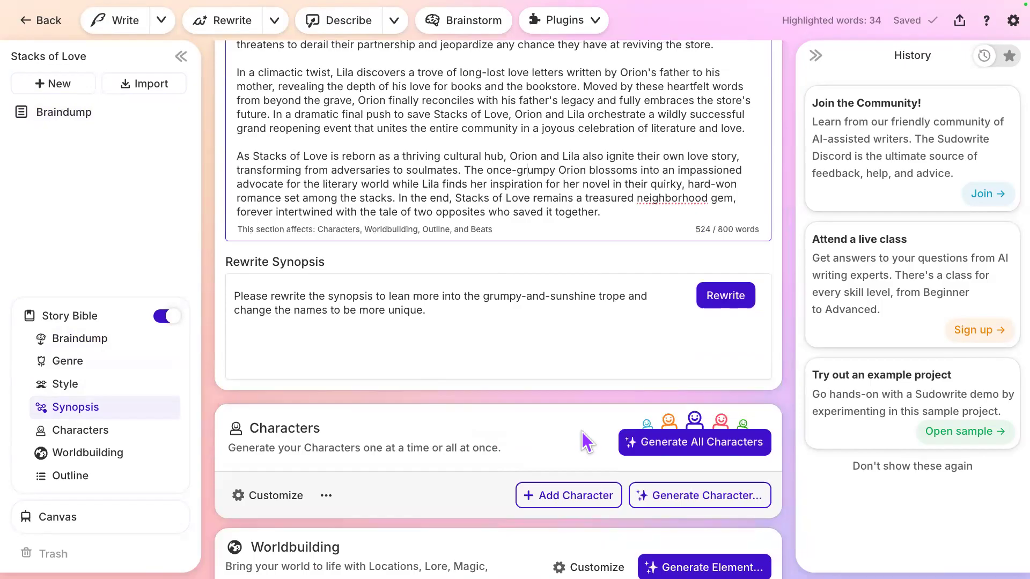
# Generate all story characters at once and reread the Synopsis while the generation runs
pyautogui.click(696, 457)
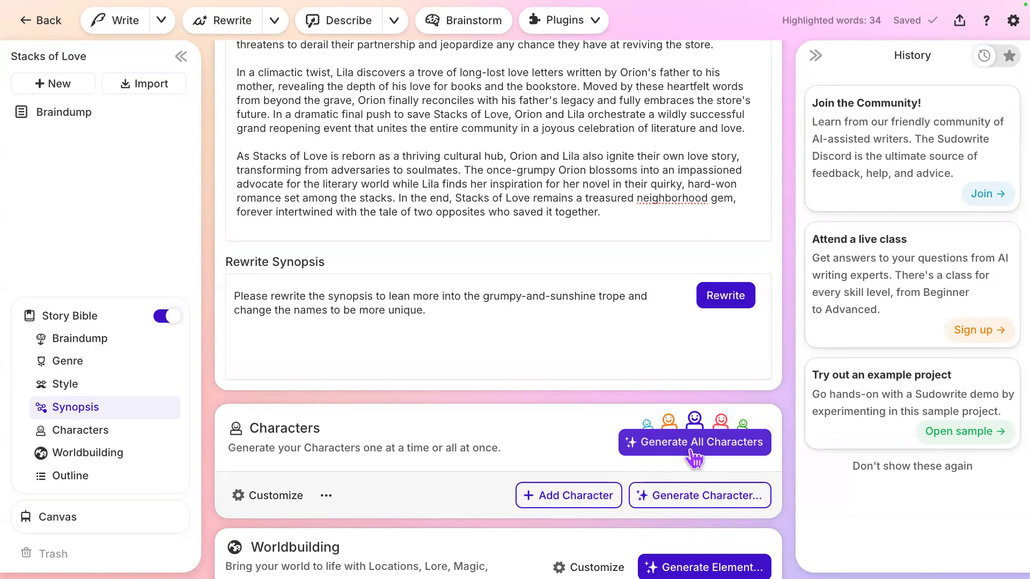
pyautogui.click(693, 453)
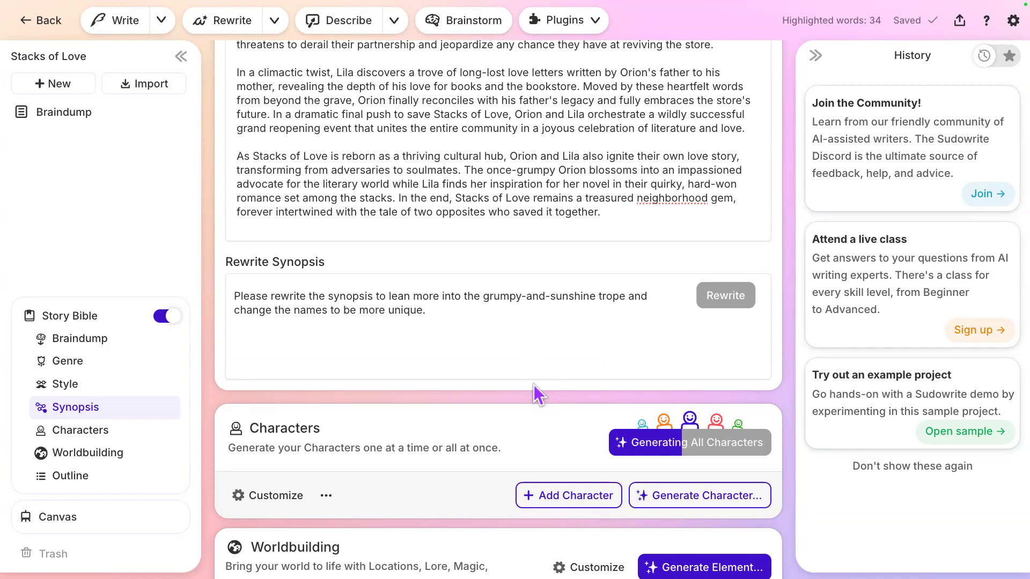
pyautogui.scroll(3, 534, 385)
pyautogui.scroll(5, 534, 384)
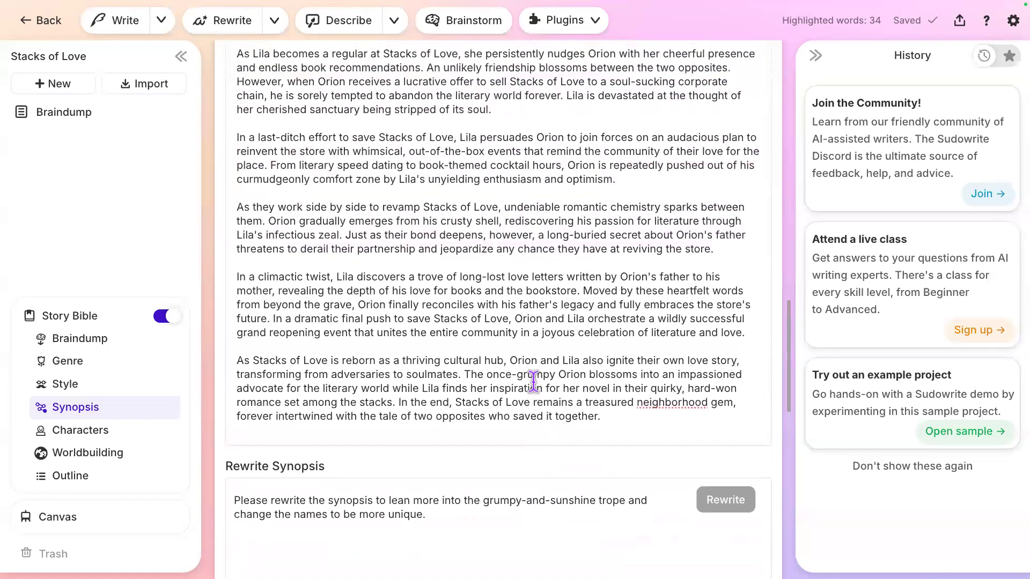
pyautogui.scroll(3, 533, 382)
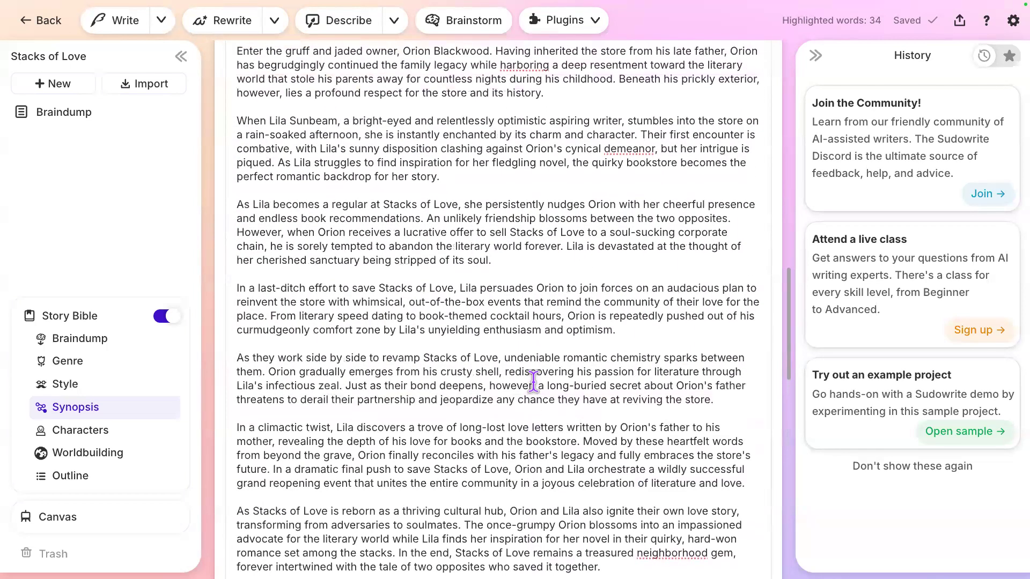
pyautogui.scroll(2, 534, 382)
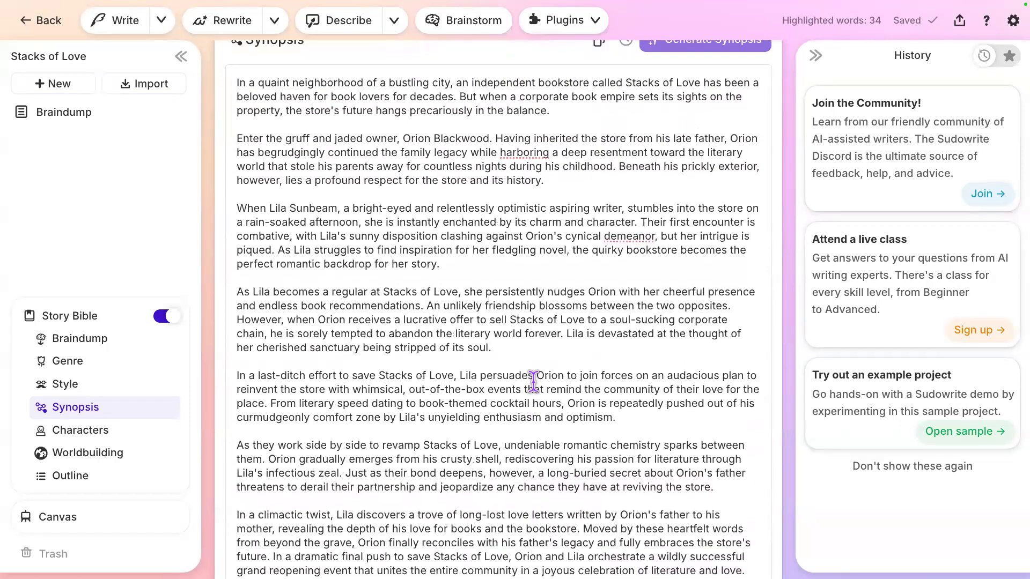
pyautogui.scroll(-15, 533, 382)
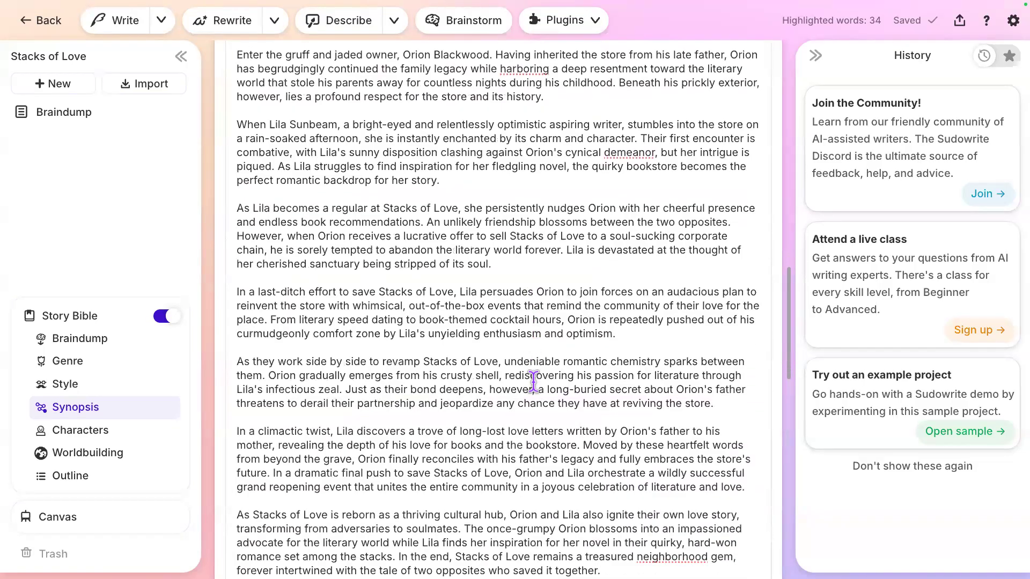
pyautogui.scroll(5, 533, 384)
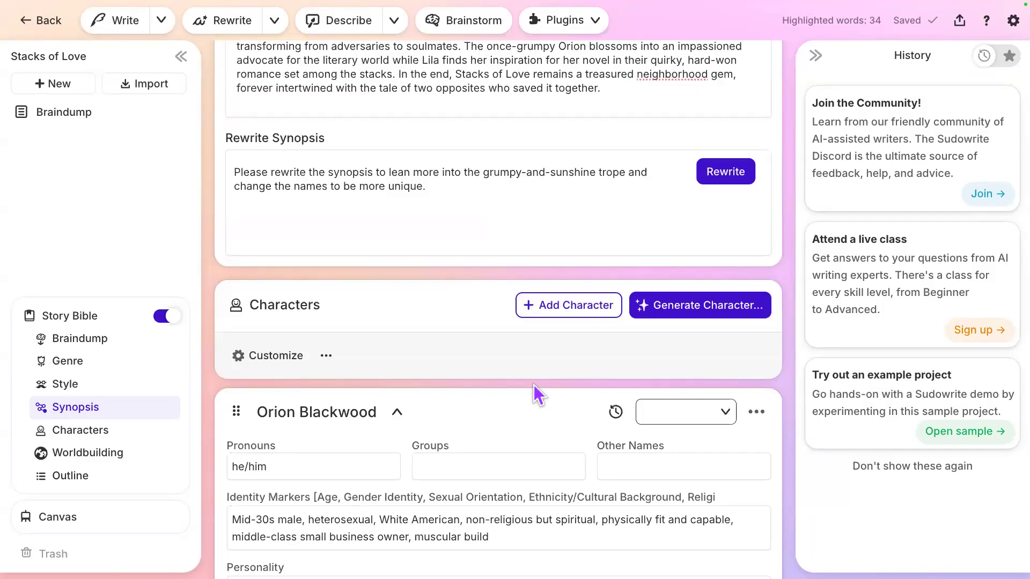
# Look through the generated character cards and set Orion Blackwood's role to Protagonist
pyautogui.scroll(-1, 534, 385)
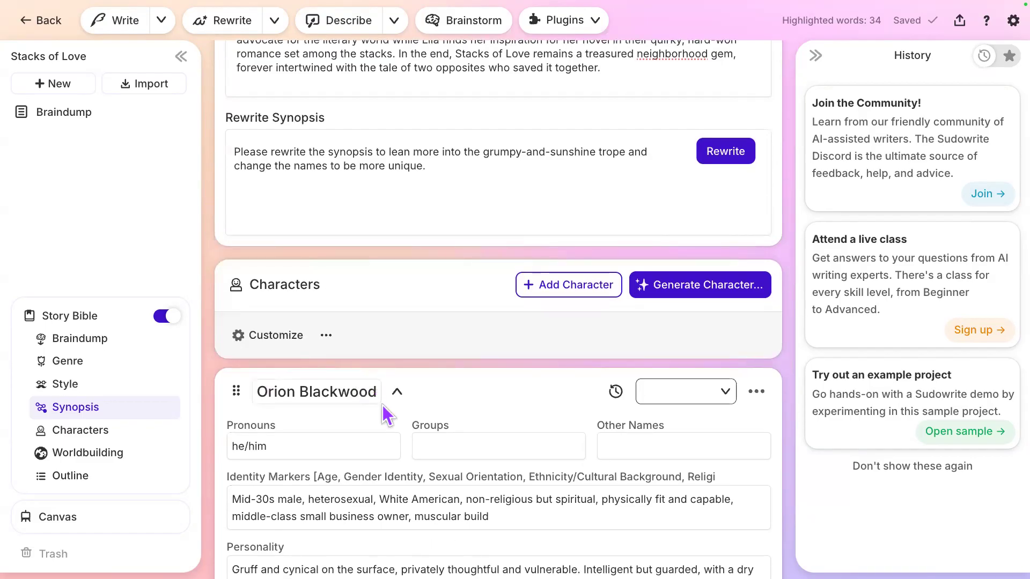
pyautogui.scroll(-8, 382, 405)
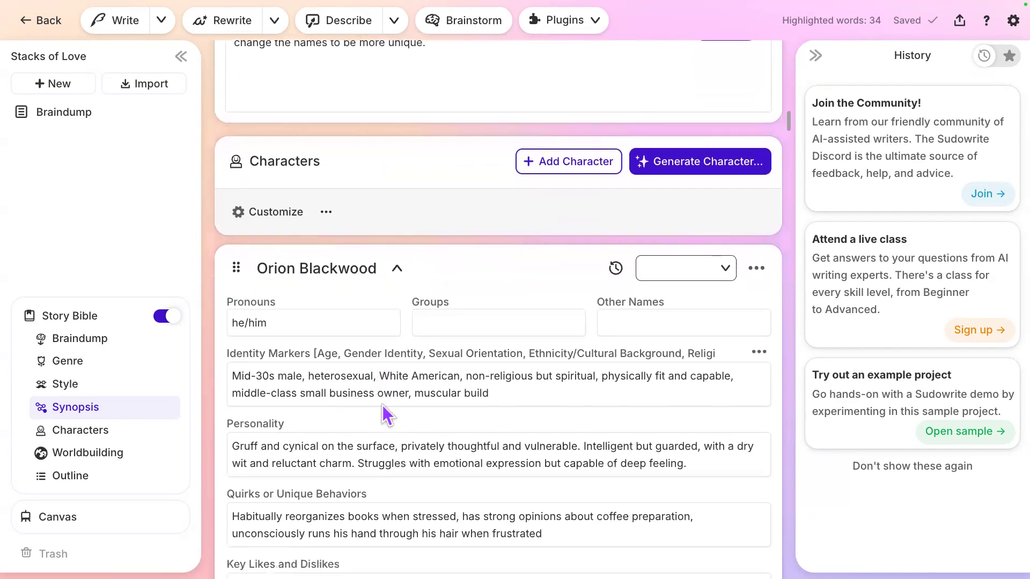
pyautogui.scroll(-12, 382, 404)
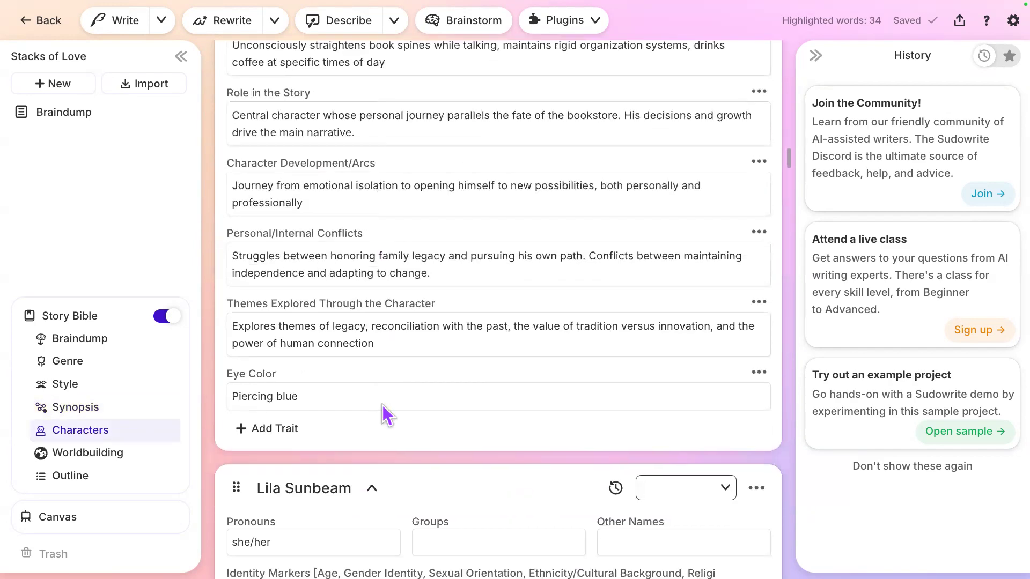
pyautogui.scroll(-15, 382, 405)
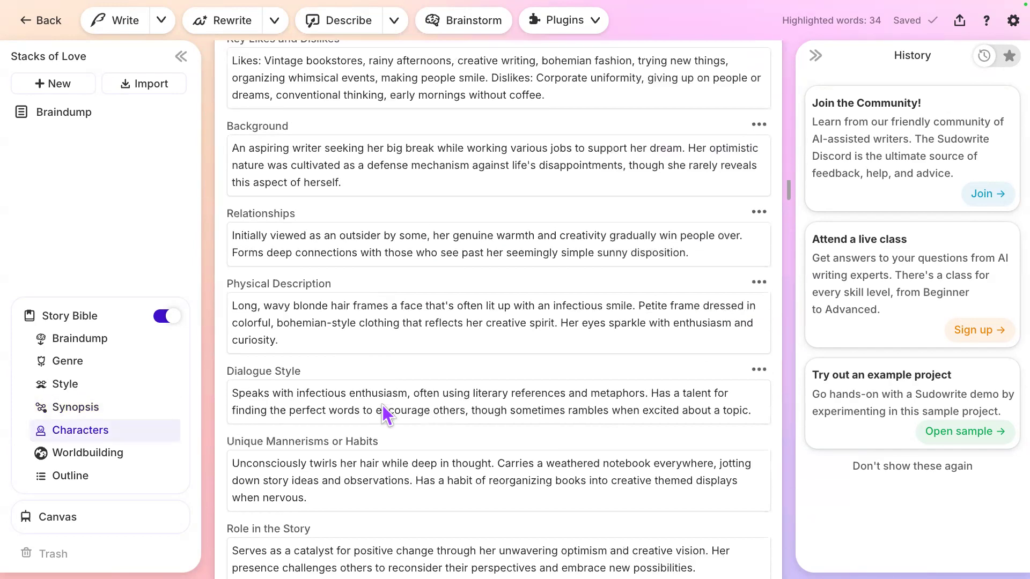
pyautogui.scroll(20, 382, 405)
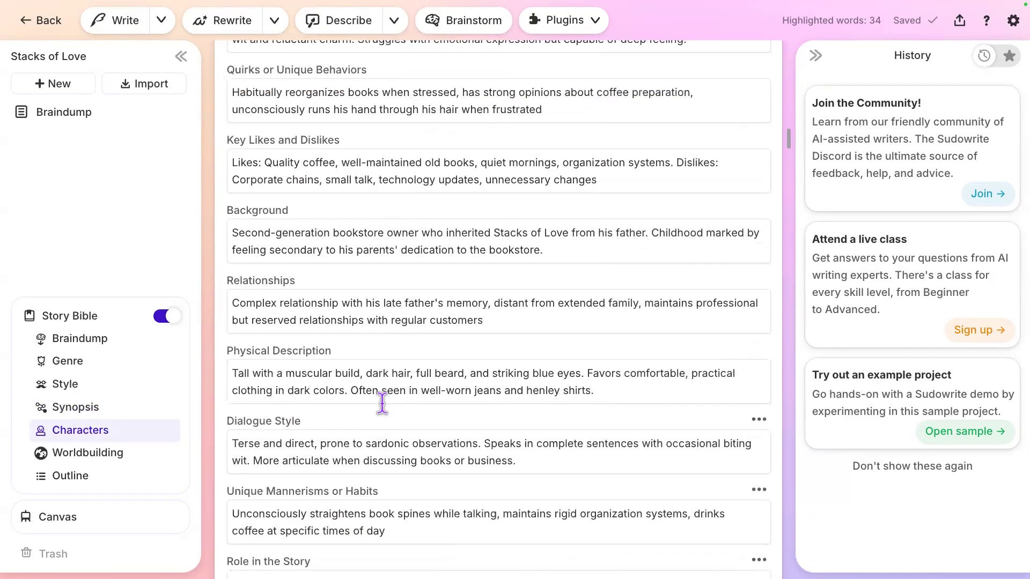
pyautogui.scroll(5, 382, 405)
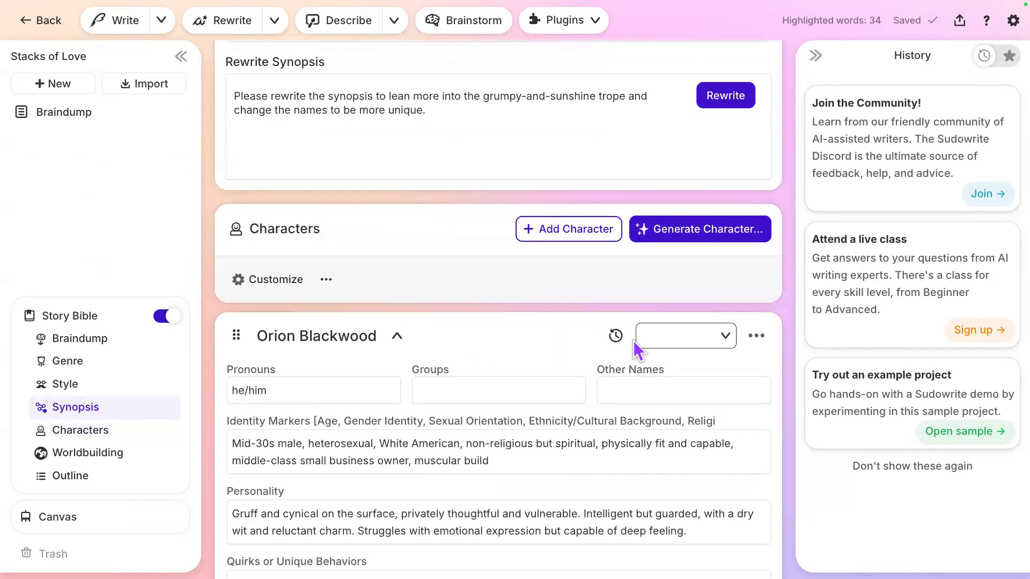
pyautogui.click(710, 337)
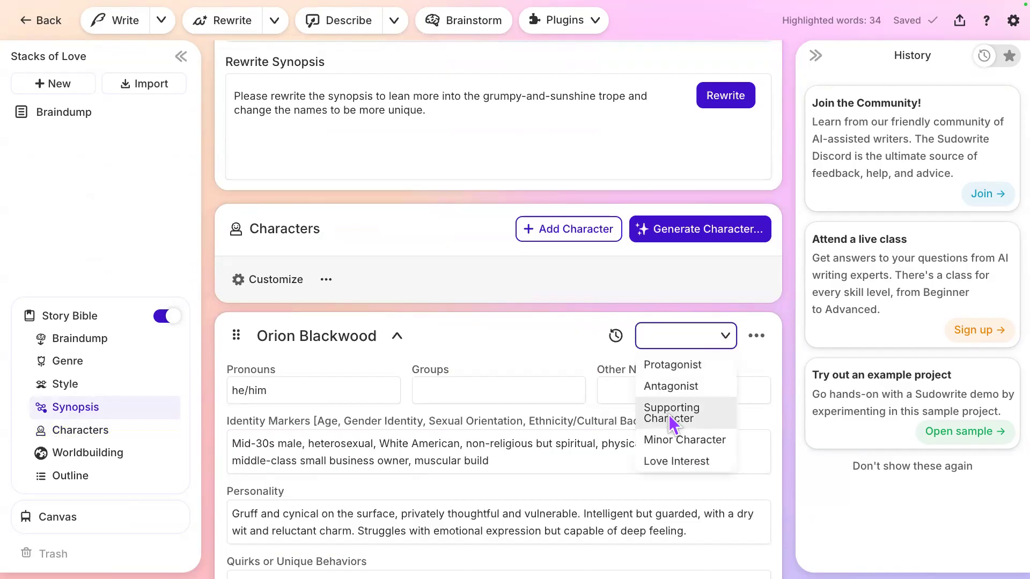
pyautogui.click(682, 370)
# Highlight Orion Blackwood's pronouns and examine the rest of his generated traits down to Eye Color
pyautogui.click(303, 391)
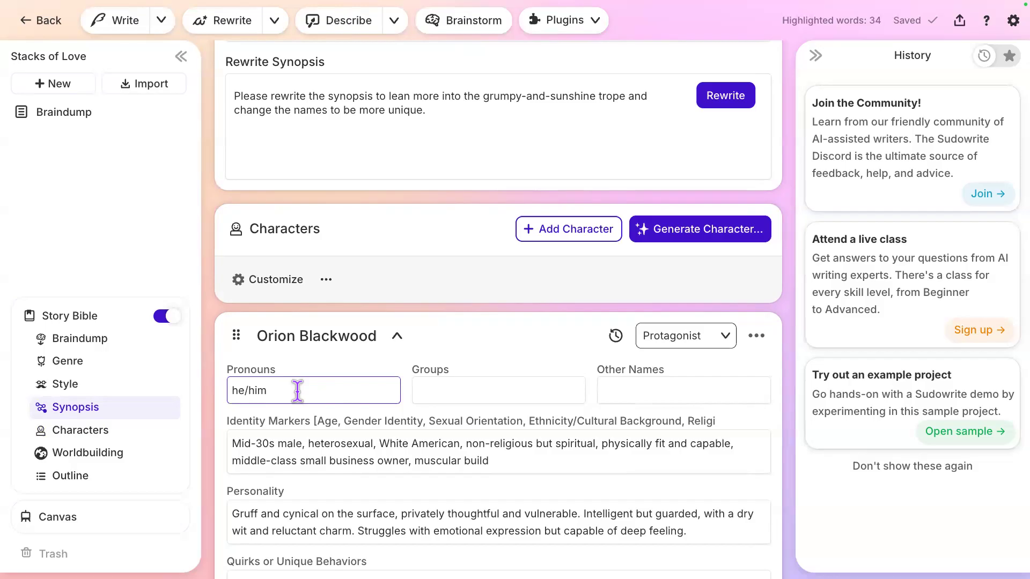
pyautogui.moveTo(288, 393); pyautogui.dragTo(185, 391)
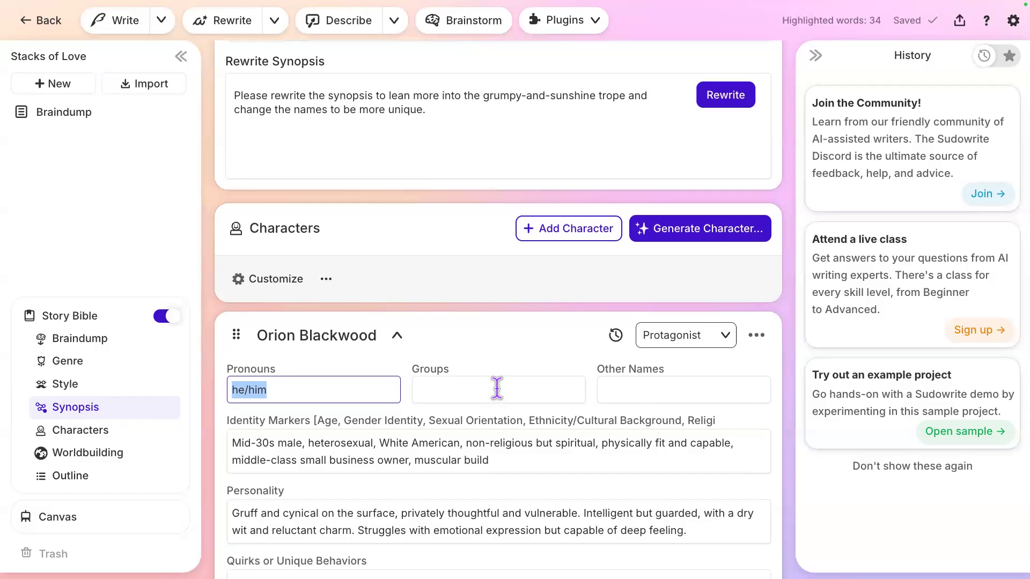
pyautogui.scroll(-3, 497, 388)
pyautogui.scroll(-5, 498, 392)
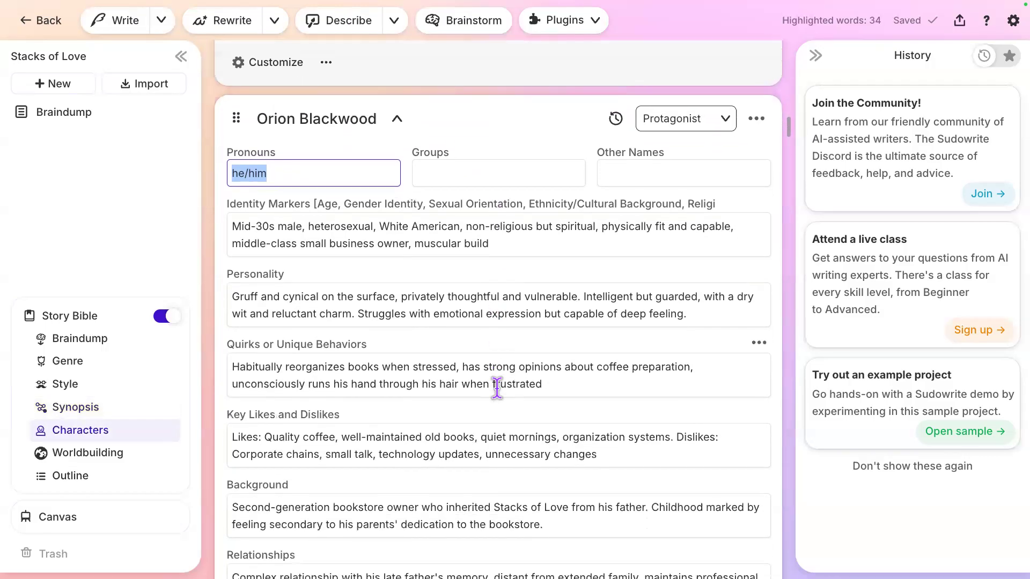
pyautogui.scroll(-7, 496, 390)
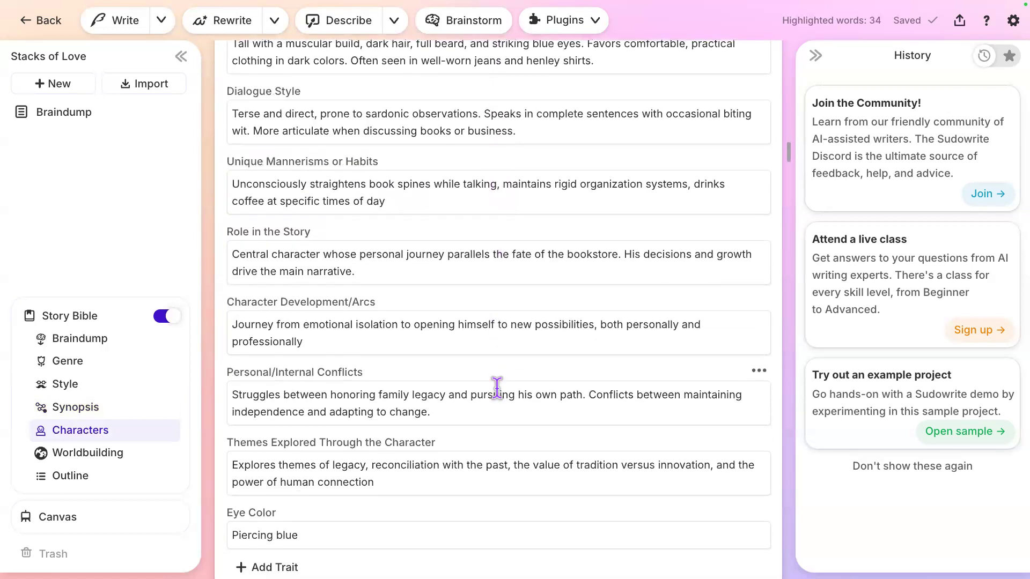
# Review the trait fields on Orion Blackwood's character card and the import and export options for the Characters section
pyautogui.scroll(4, 496, 388)
pyautogui.scroll(5, 498, 399)
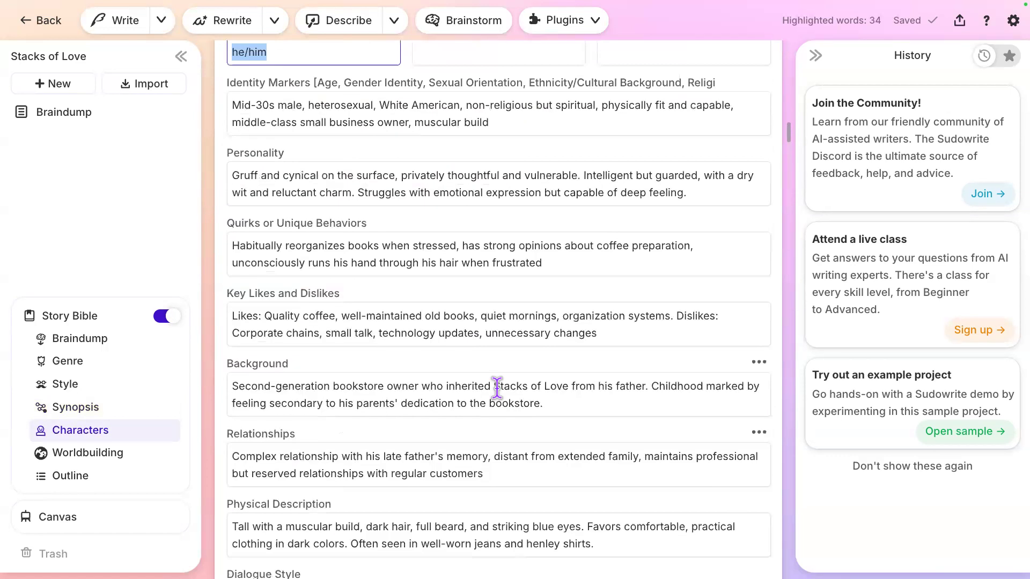
pyautogui.scroll(4, 496, 386)
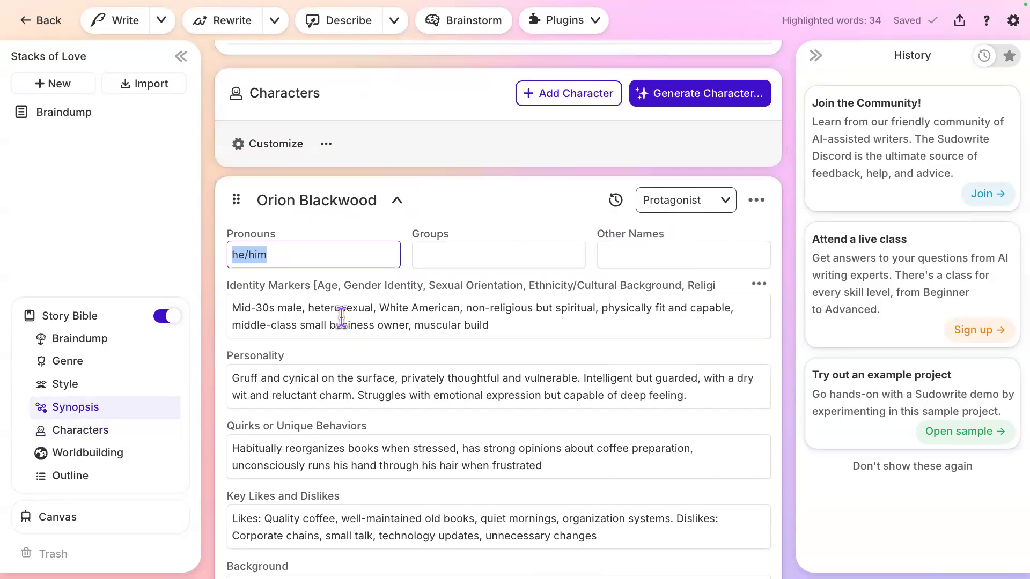
pyautogui.click(328, 236)
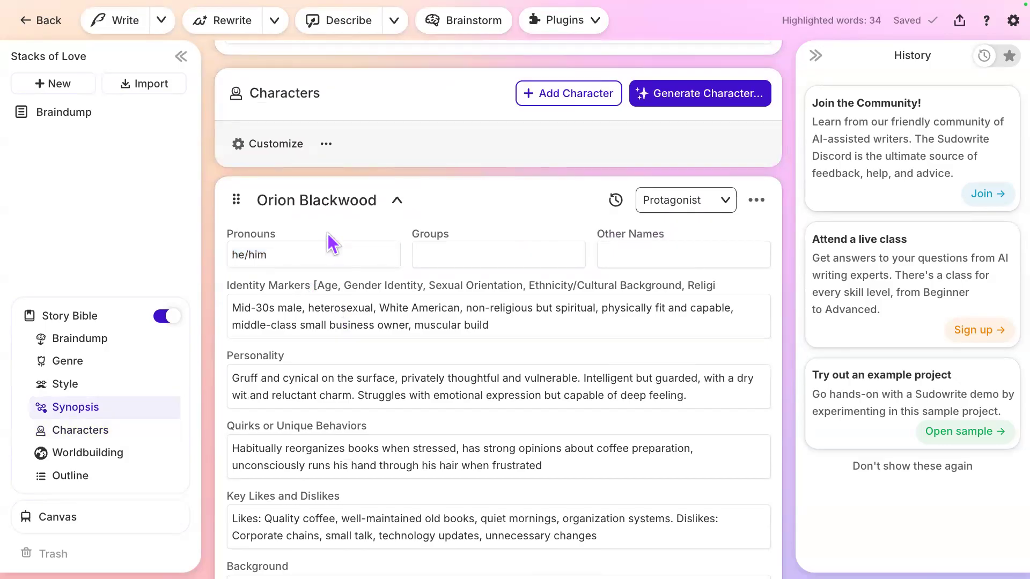
pyautogui.click(326, 145)
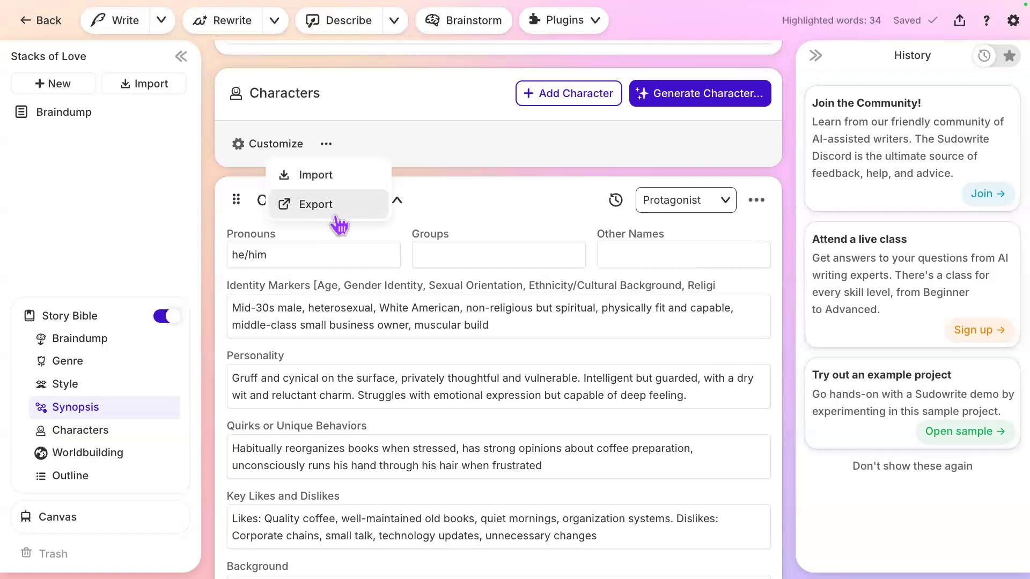
pyautogui.click(409, 298)
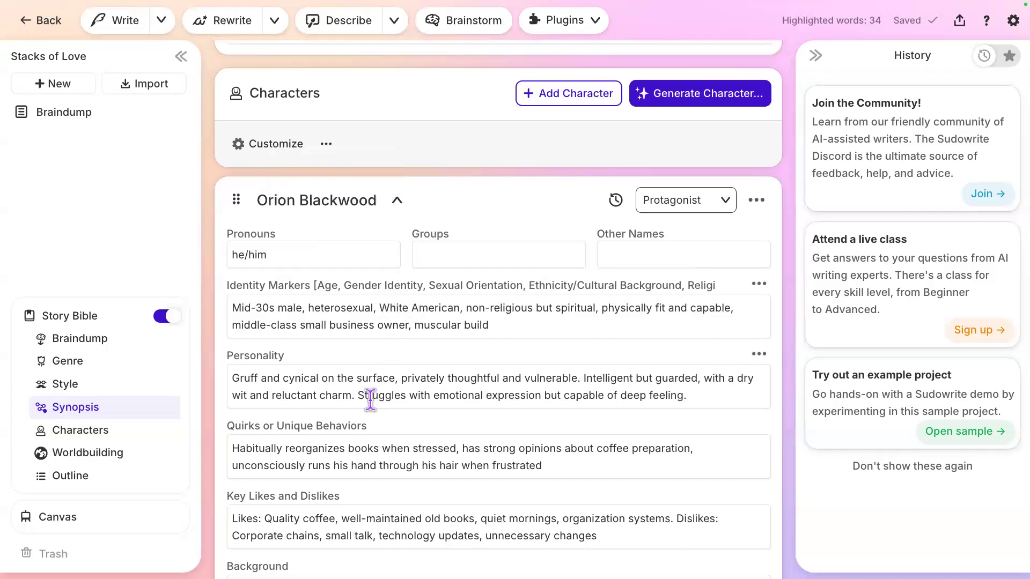
pyautogui.scroll(-7, 369, 398)
pyautogui.scroll(-8, 370, 399)
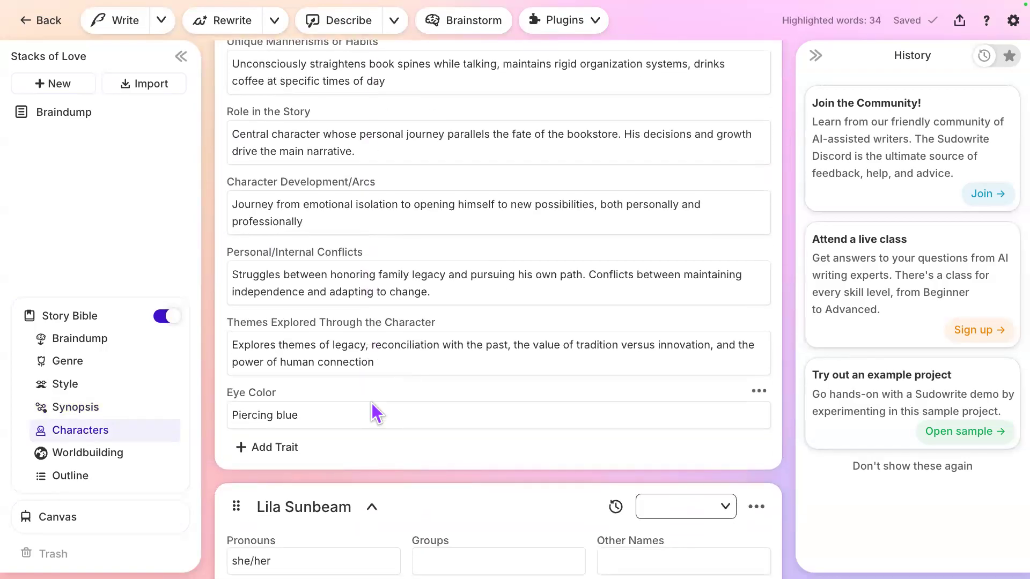
pyautogui.scroll(3, 371, 403)
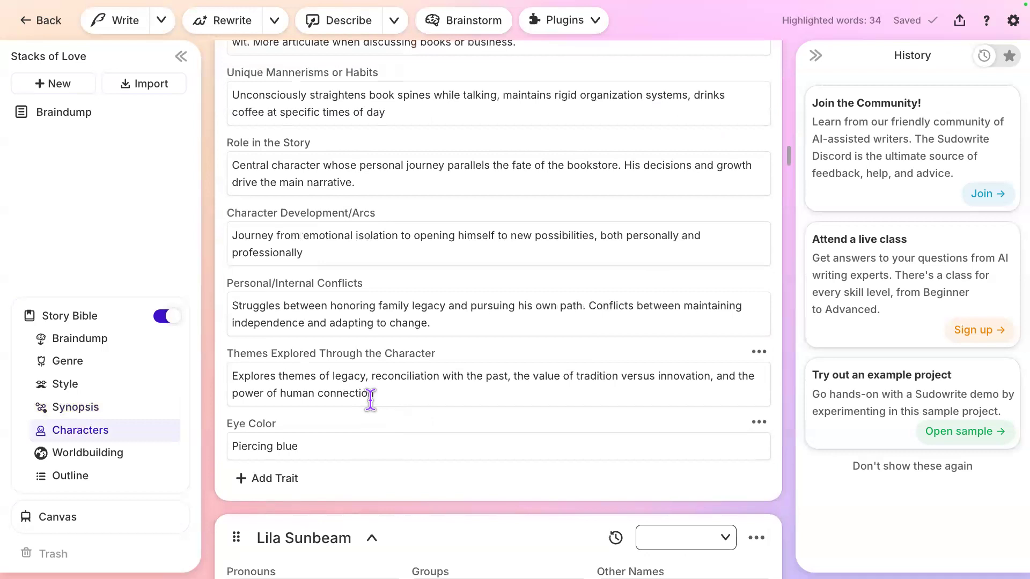
pyautogui.scroll(1, 370, 399)
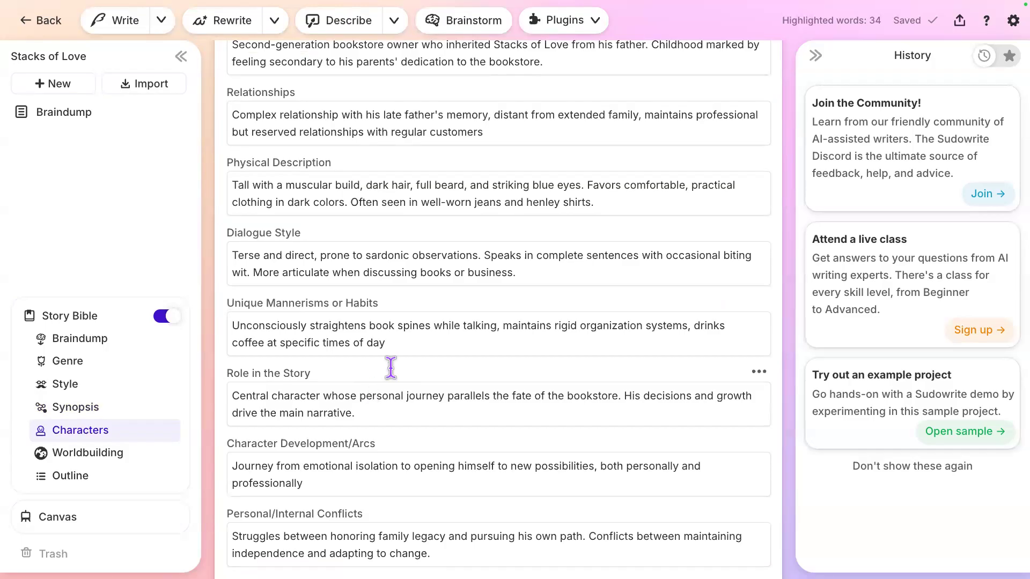
pyautogui.scroll(5, 391, 364)
pyautogui.scroll(2, 299, 227)
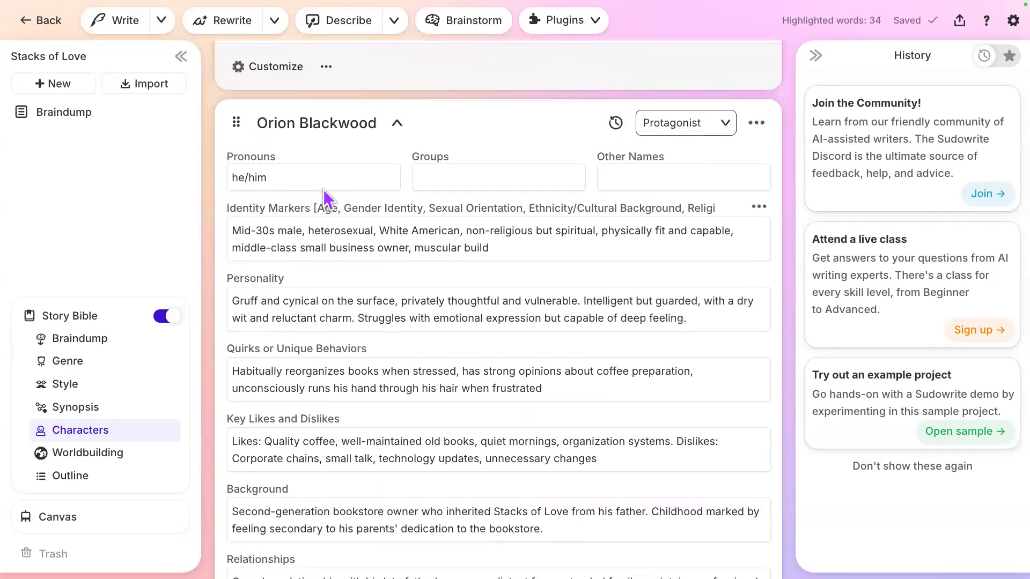
# Add "Starboy" as another name on Orion Blackwood's character card
pyautogui.click(329, 178)
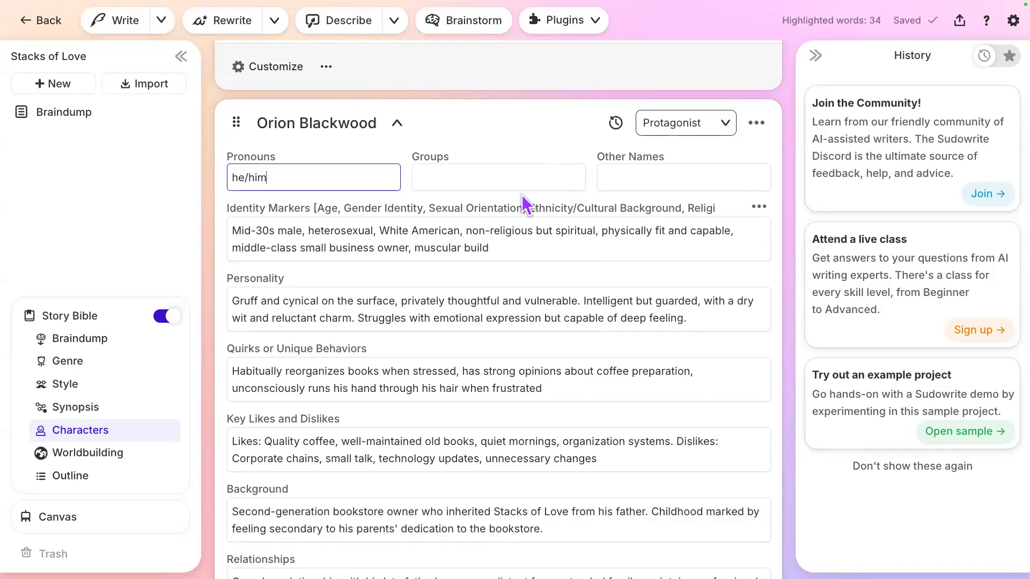
pyautogui.click(511, 180)
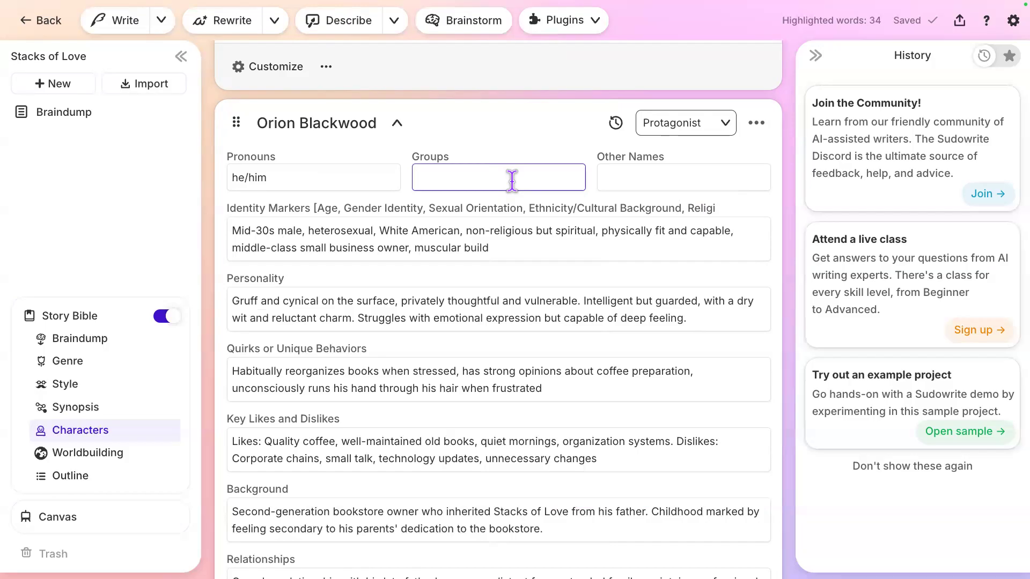
pyautogui.click(636, 180)
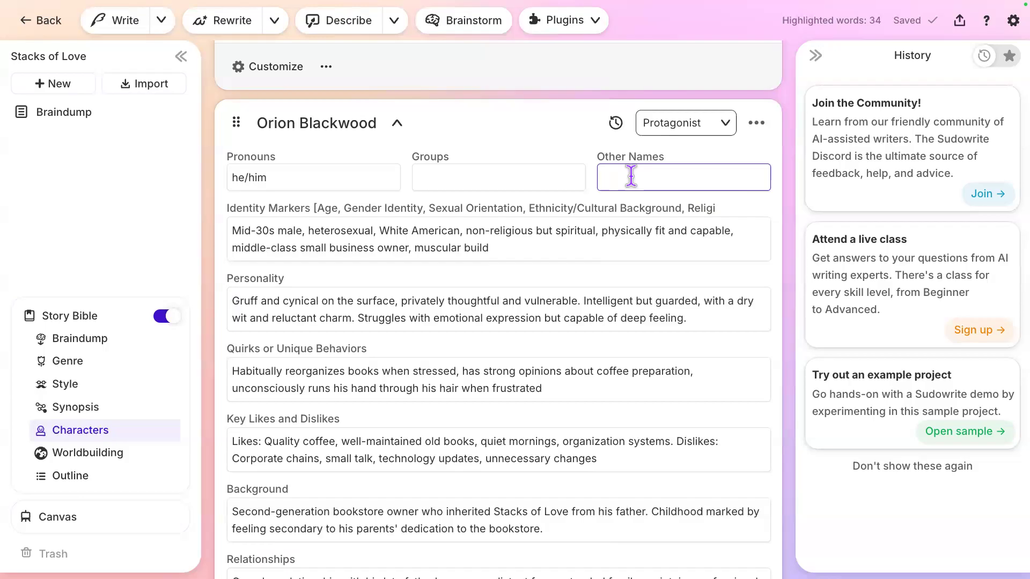
pyautogui.write('Starboy')
pyautogui.scroll(-2, 684, 177)
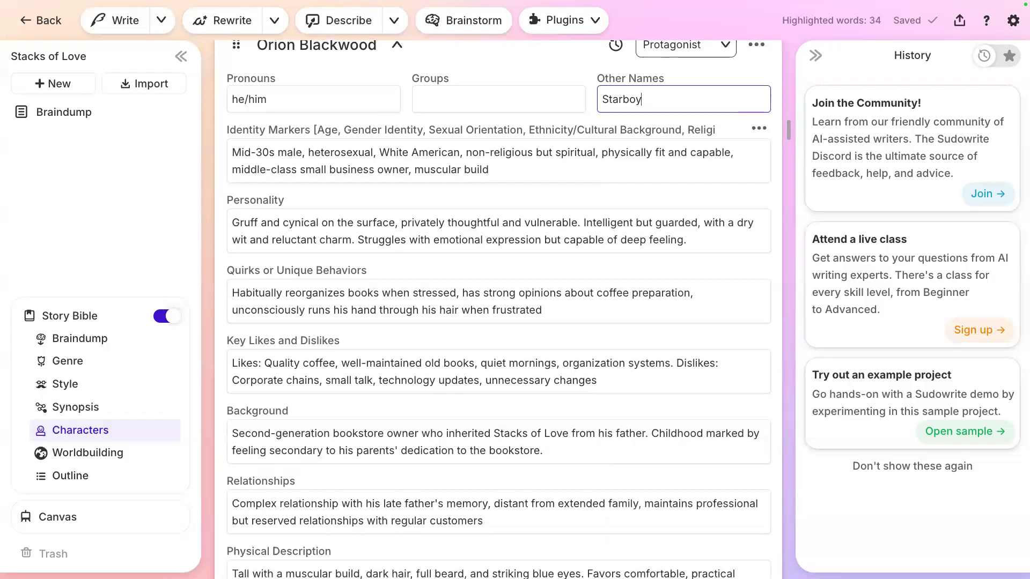
pyautogui.scroll(1, 684, 177)
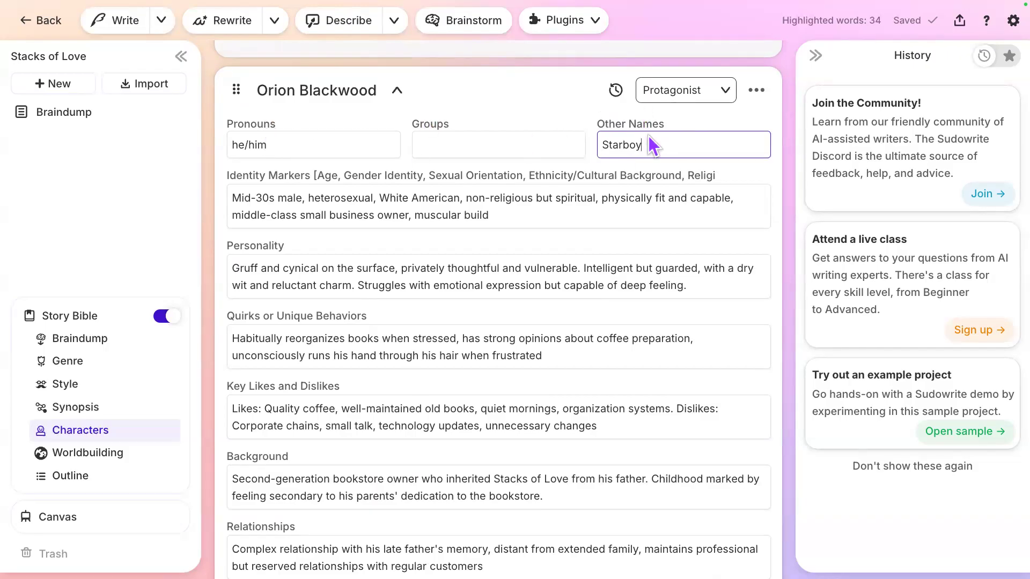
pyautogui.scroll(2, 648, 136)
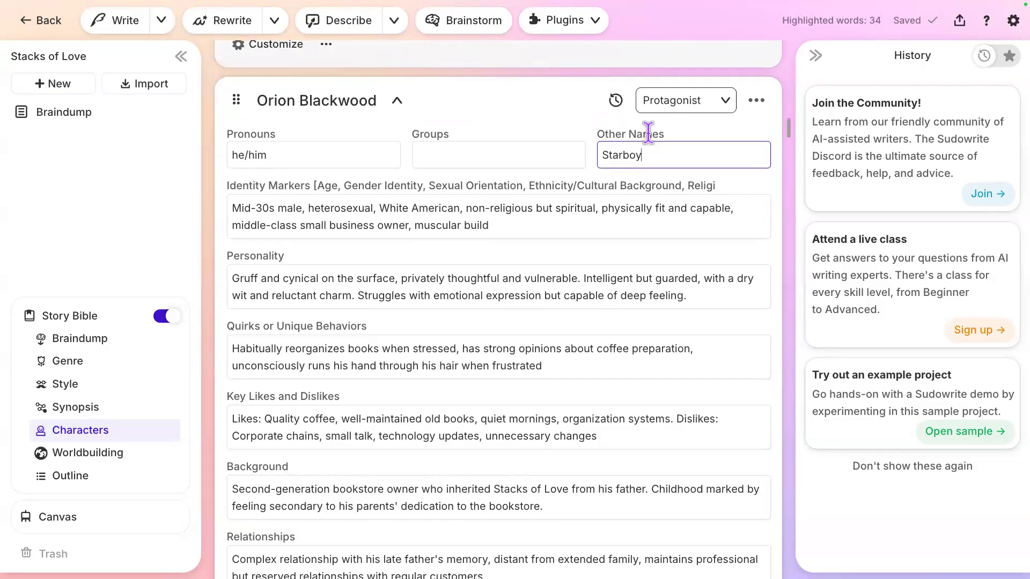
# Examine the default traits for new characters and Orion Blackwood's fields from Pronouns down to Eye Color
pyautogui.click(298, 96)
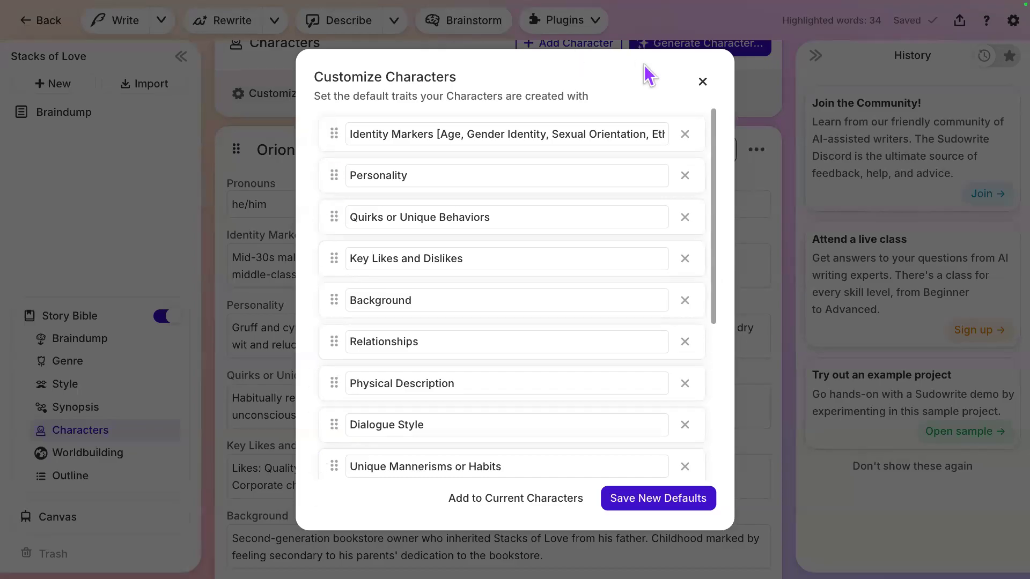
pyautogui.click(703, 81)
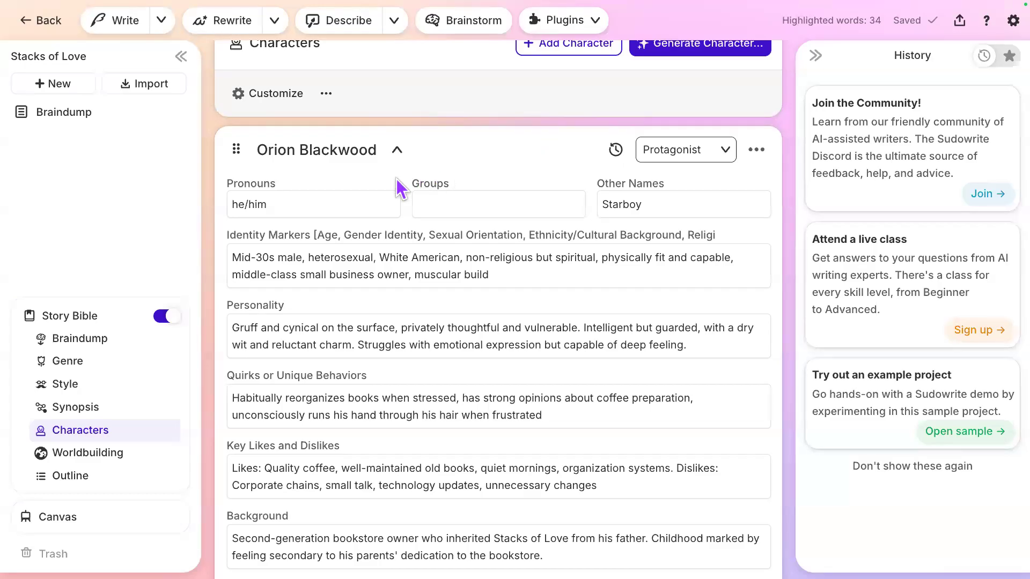
pyautogui.click(343, 197)
pyautogui.click(423, 198)
pyautogui.click(622, 197)
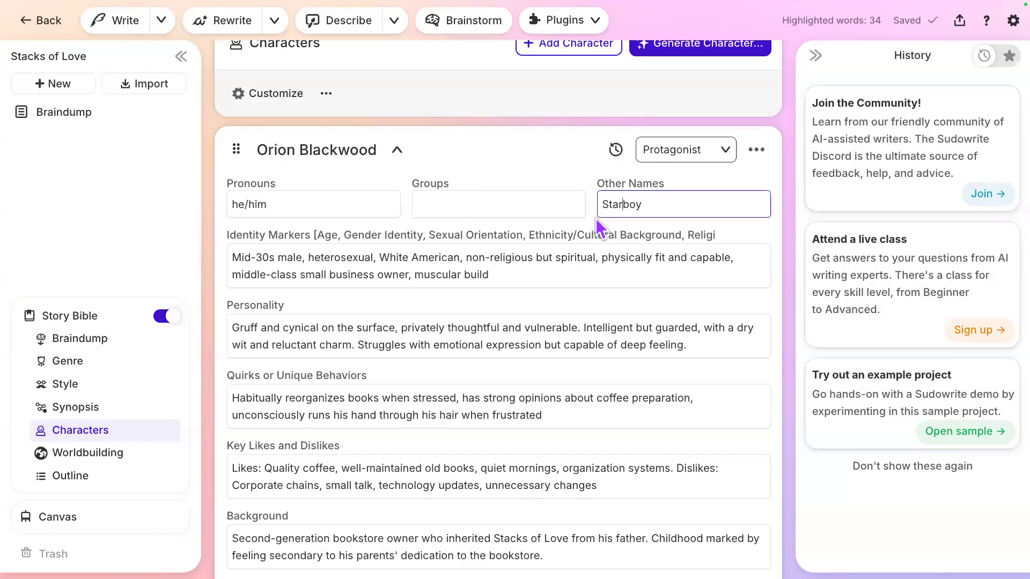
pyautogui.scroll(-3, 597, 217)
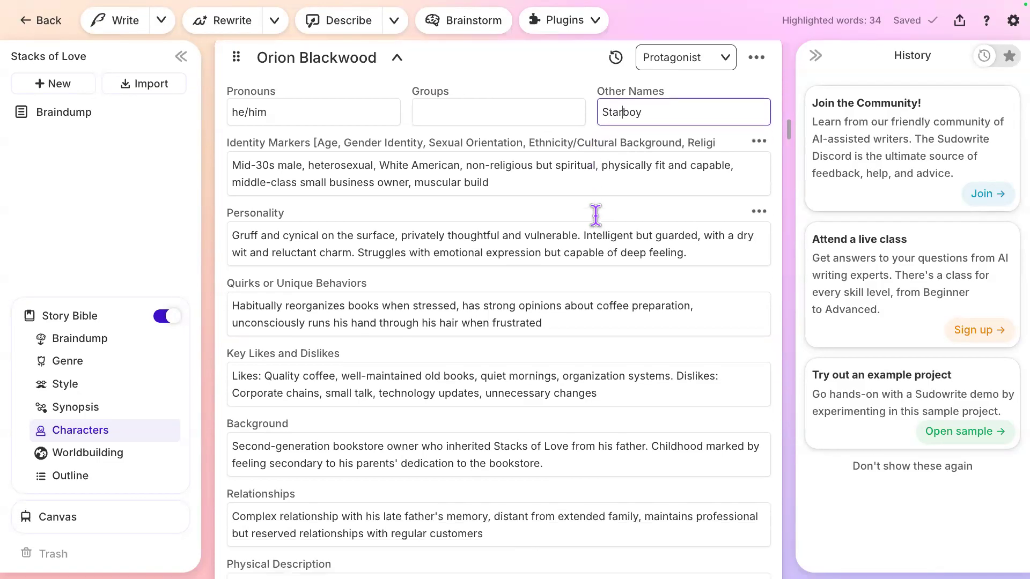
pyautogui.scroll(2, 595, 215)
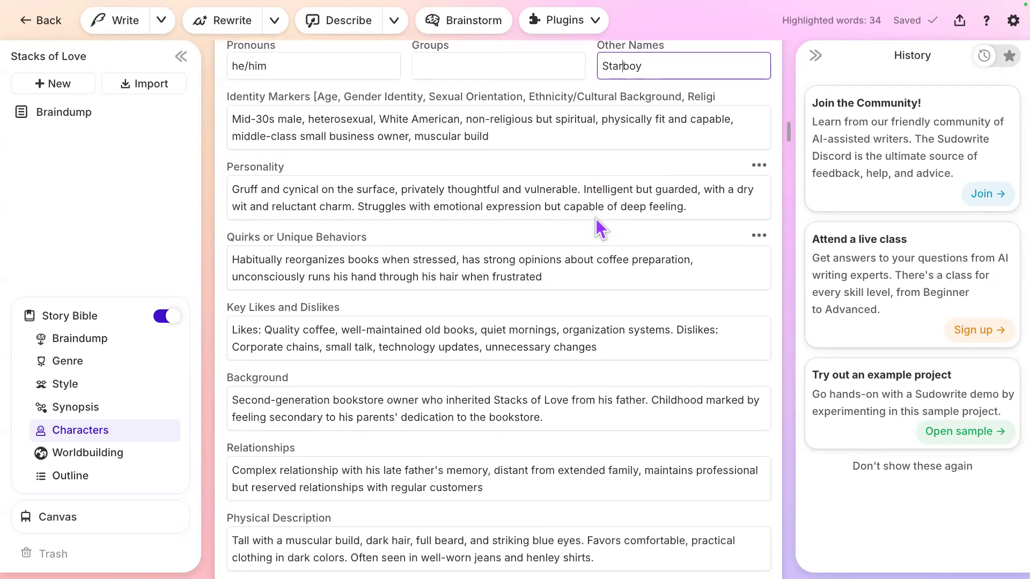
pyautogui.scroll(-19, 596, 214)
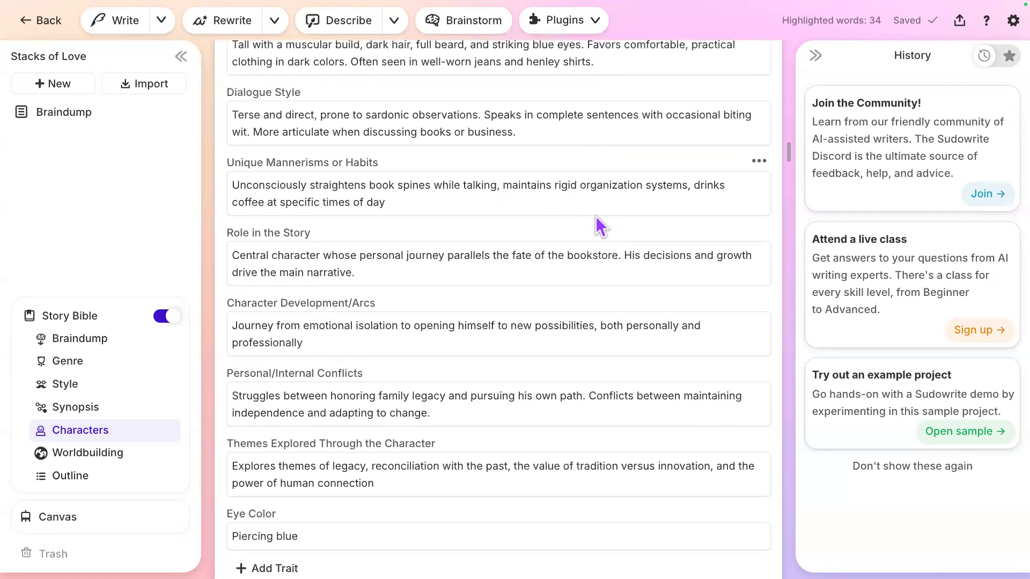
pyautogui.scroll(1, 595, 217)
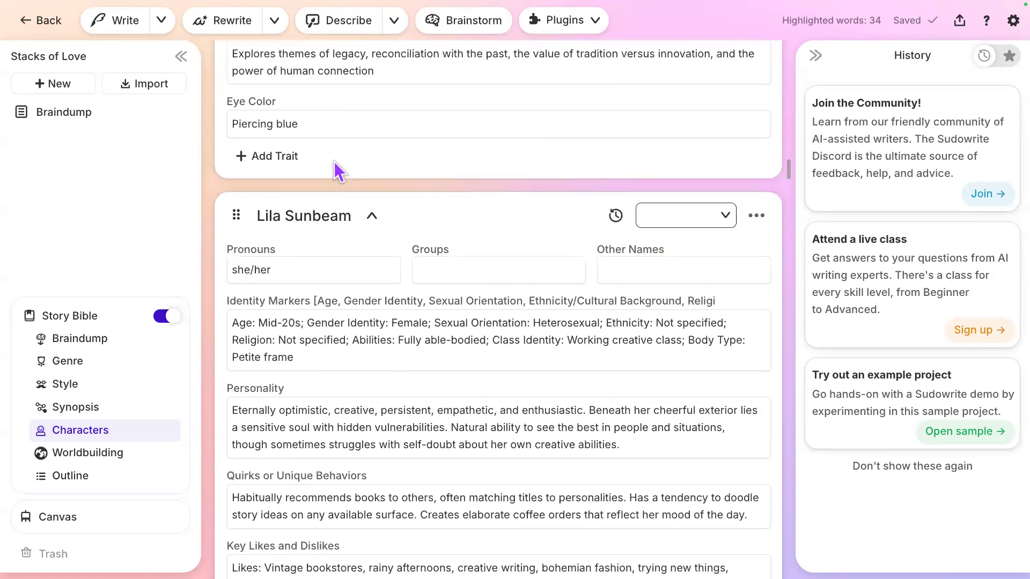
pyautogui.doubleClick(253, 122)
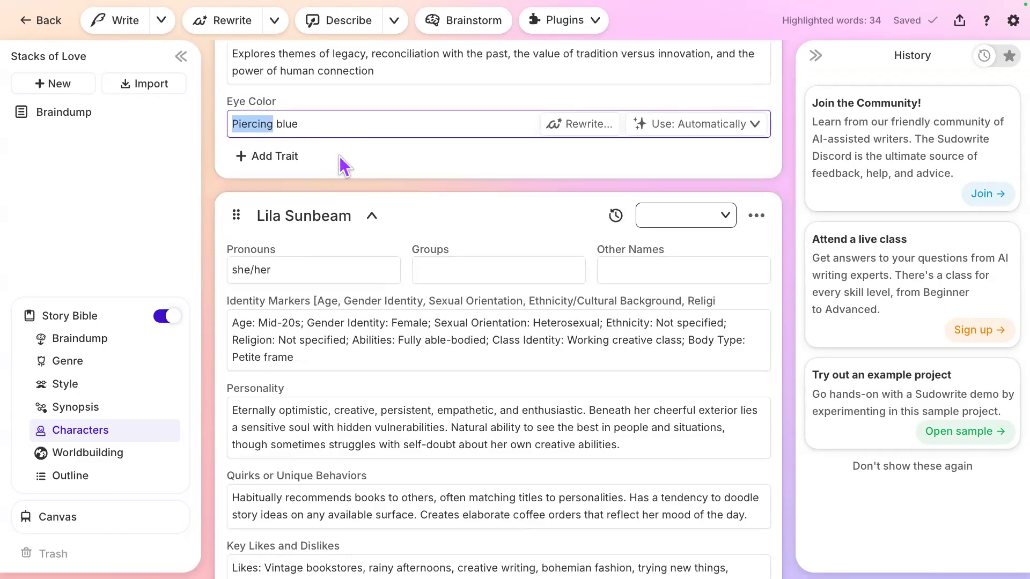
pyautogui.press('Right')
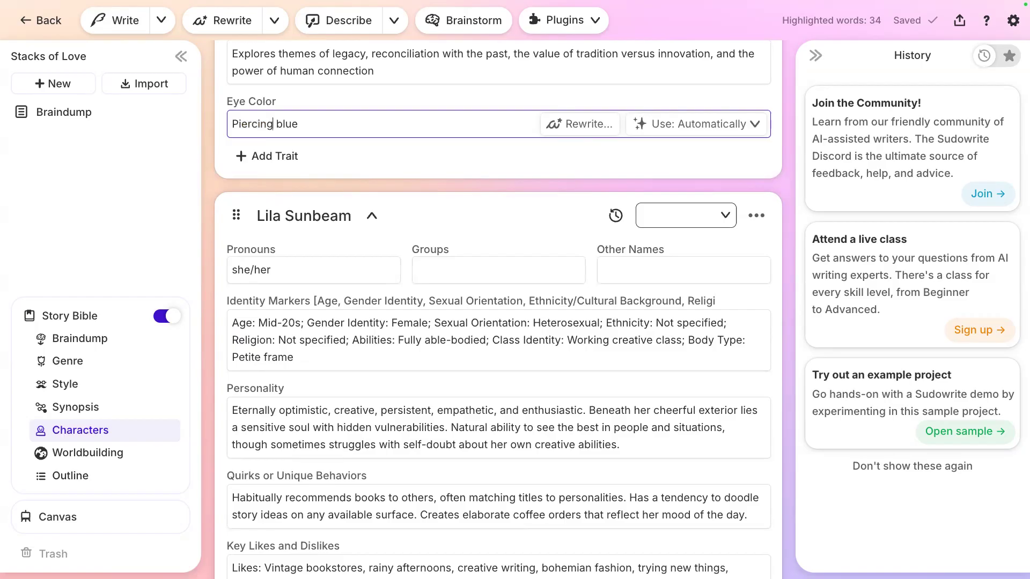
# Set Lila Sunbeam's character role to Love Interest
pyautogui.scroll(-1, 426, 191)
pyautogui.scroll(1, 494, 177)
pyautogui.click(662, 219)
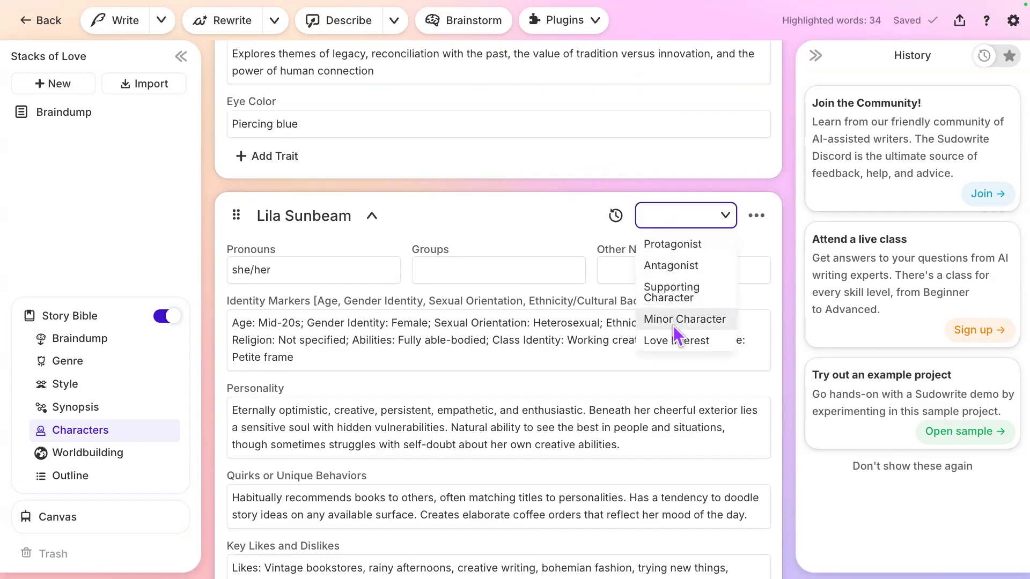
pyautogui.click(676, 342)
# Rewrite Lila Sunbeam's Eye Color trait with the custom instruction "That is not a color!"
pyautogui.scroll(-7, 675, 334)
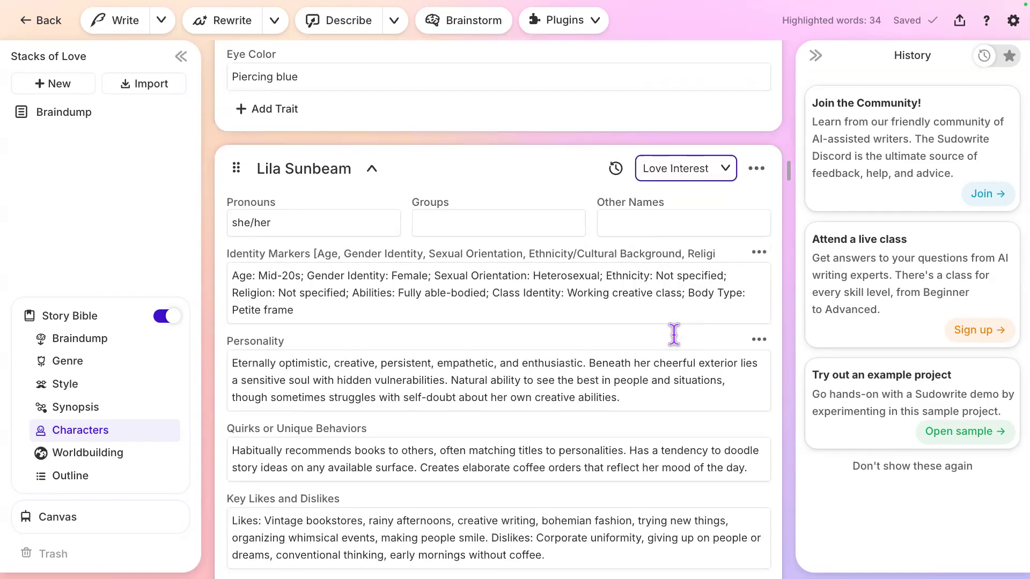
pyautogui.scroll(-10, 675, 333)
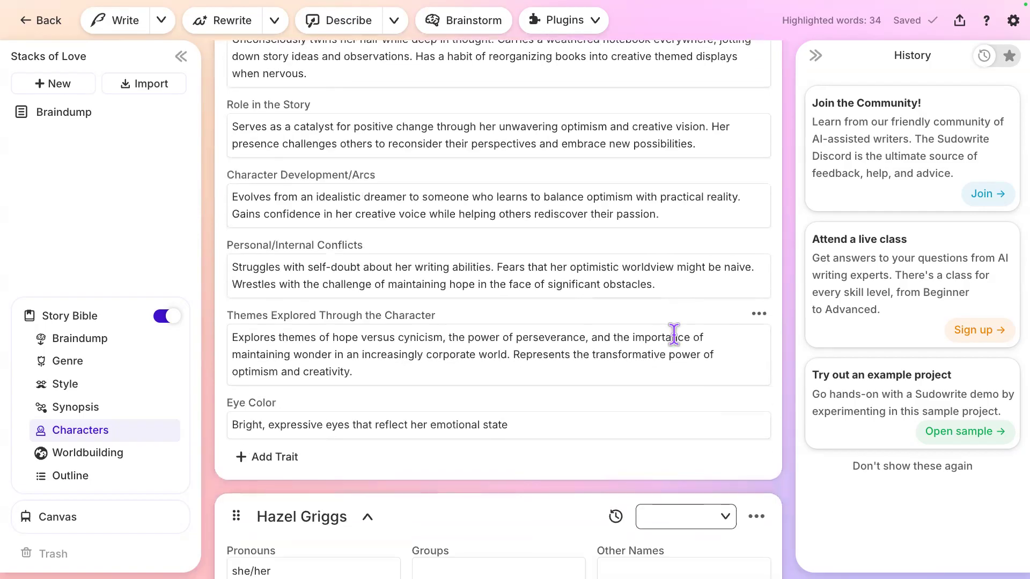
pyautogui.scroll(-3, 675, 334)
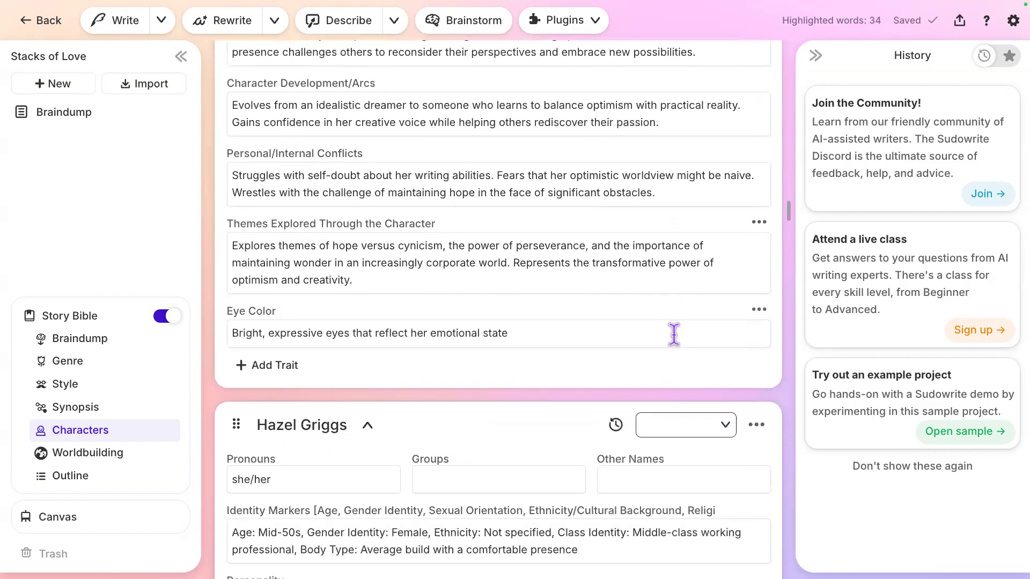
pyautogui.moveTo(584, 272)
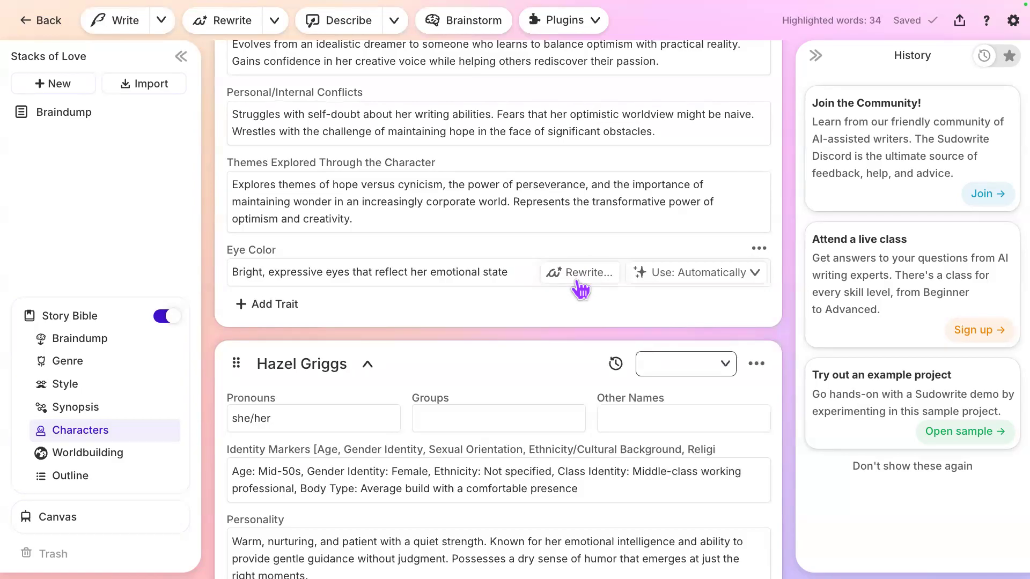
pyautogui.click(578, 281)
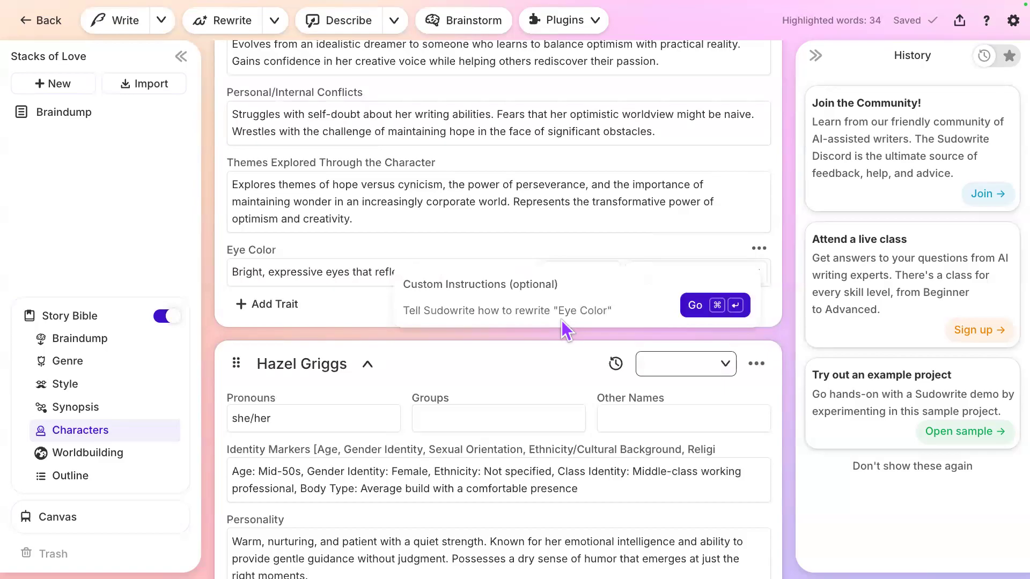
pyautogui.write('That is not a colo')
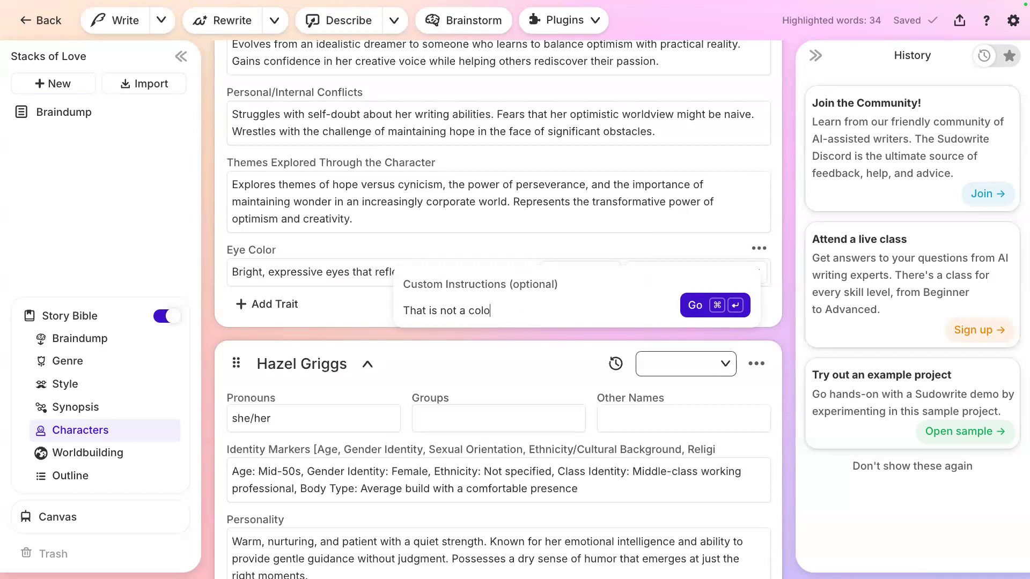
pyautogui.press('Return')
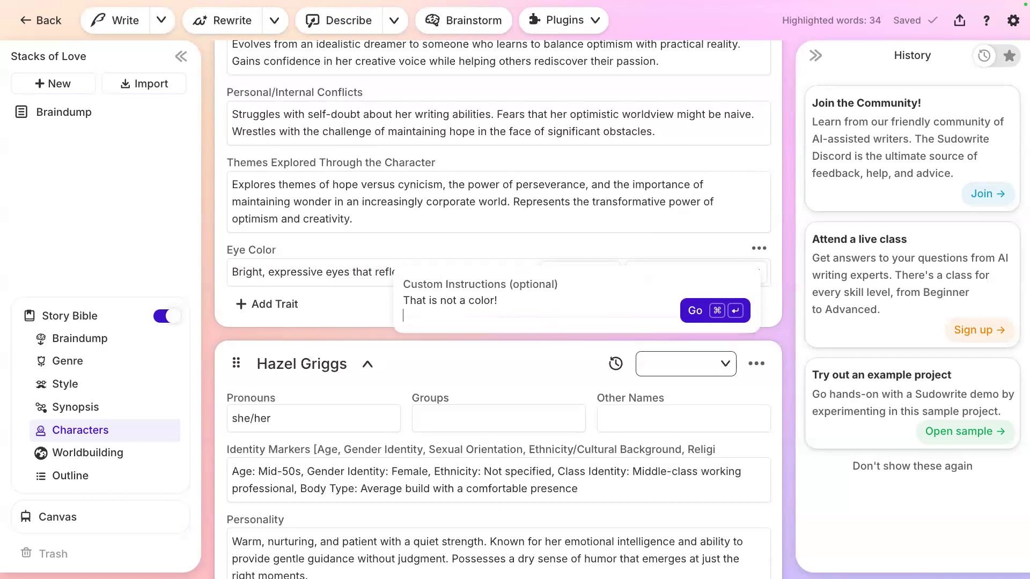
pyautogui.click(716, 318)
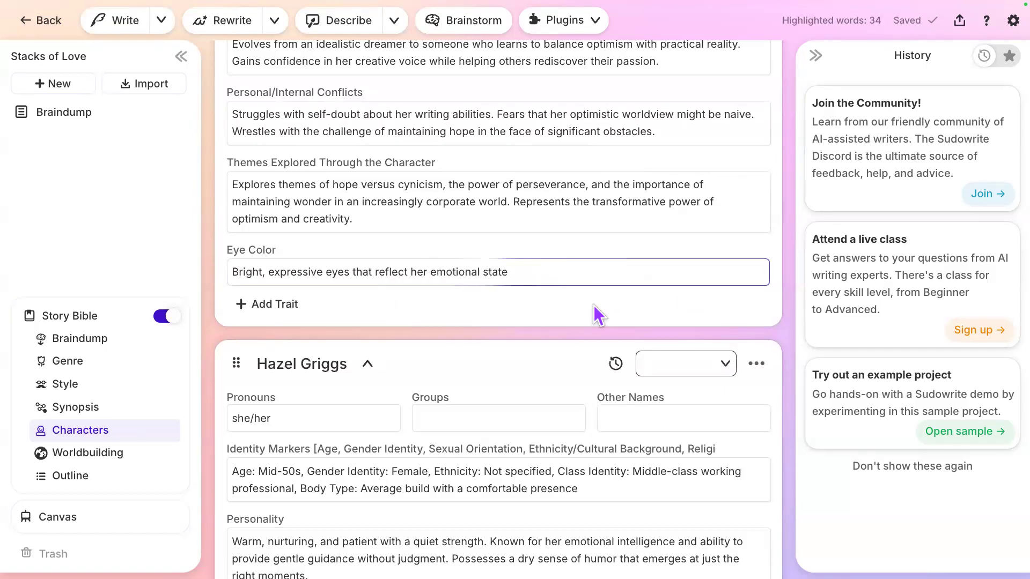
pyautogui.scroll(-1, 593, 304)
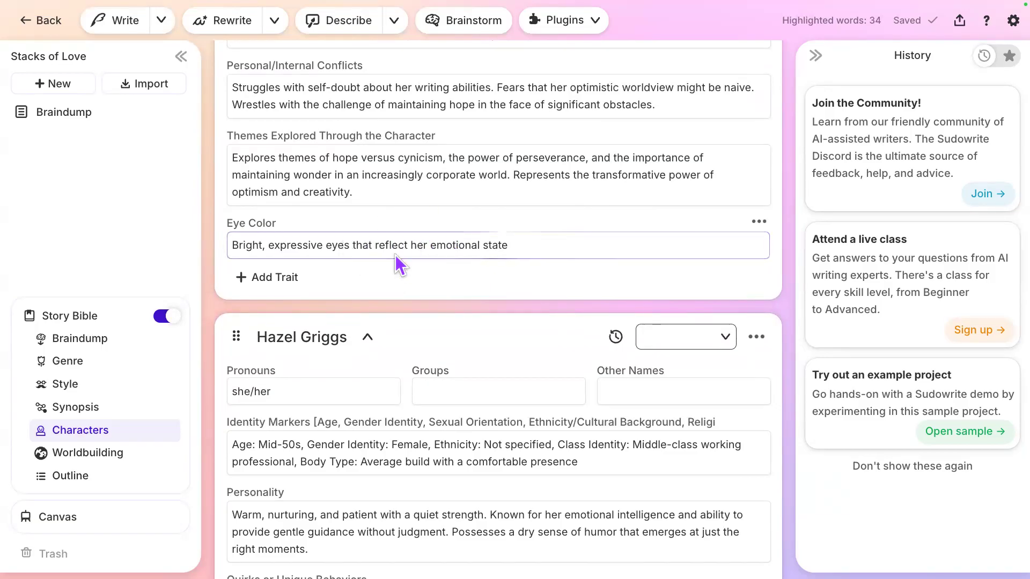
pyautogui.click(499, 197)
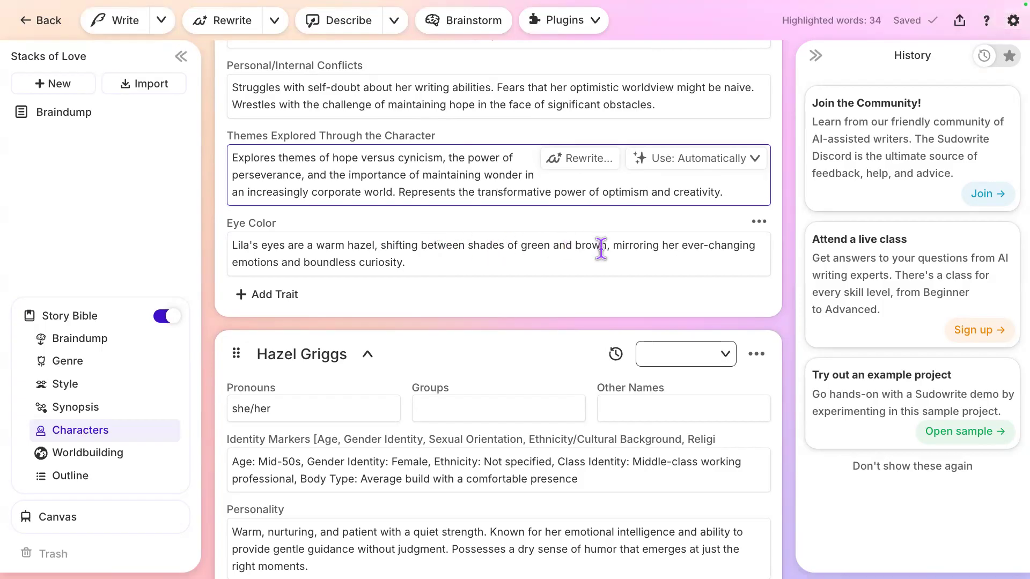
pyautogui.click(526, 276)
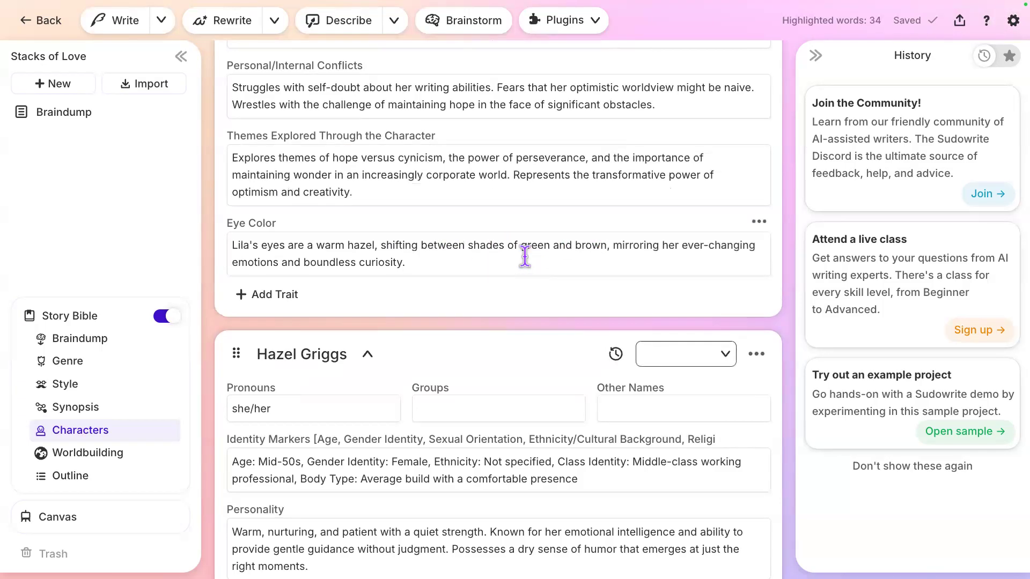
pyautogui.click(524, 257)
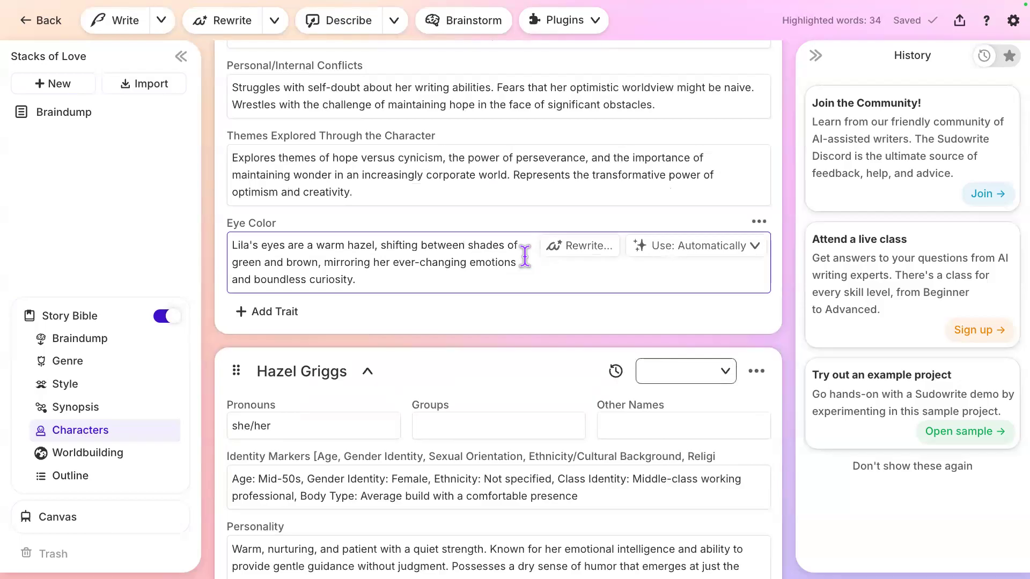
pyautogui.click(473, 191)
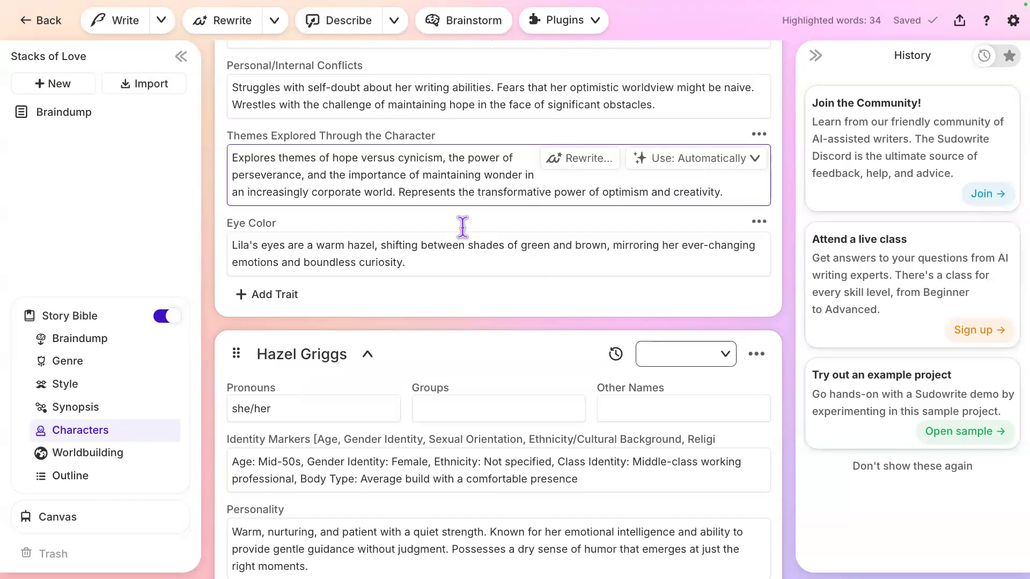
# Review Hazel Griggs's traits and set her character role to Supporting Character
pyautogui.scroll(-1, 453, 327)
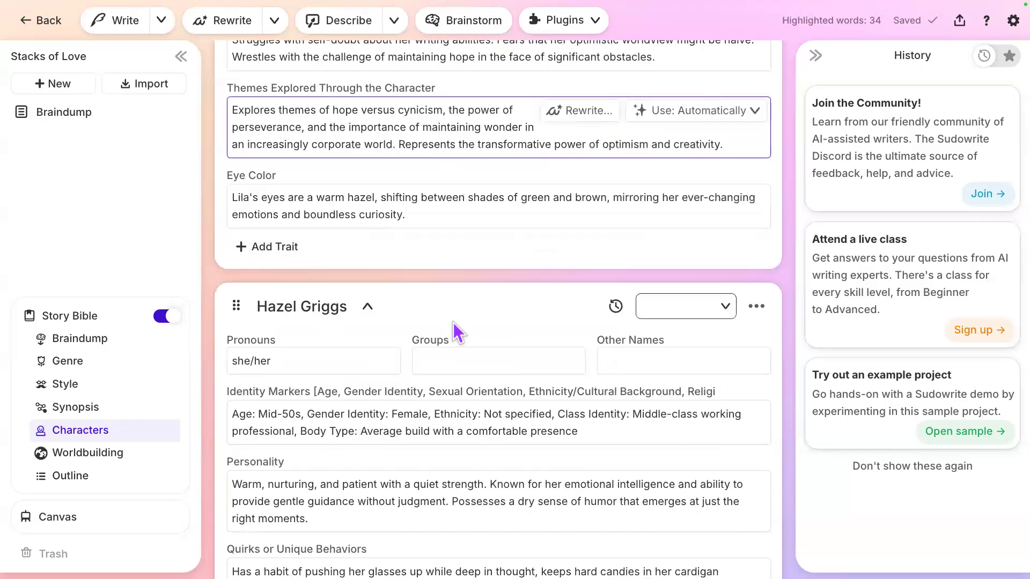
pyautogui.scroll(-2, 456, 333)
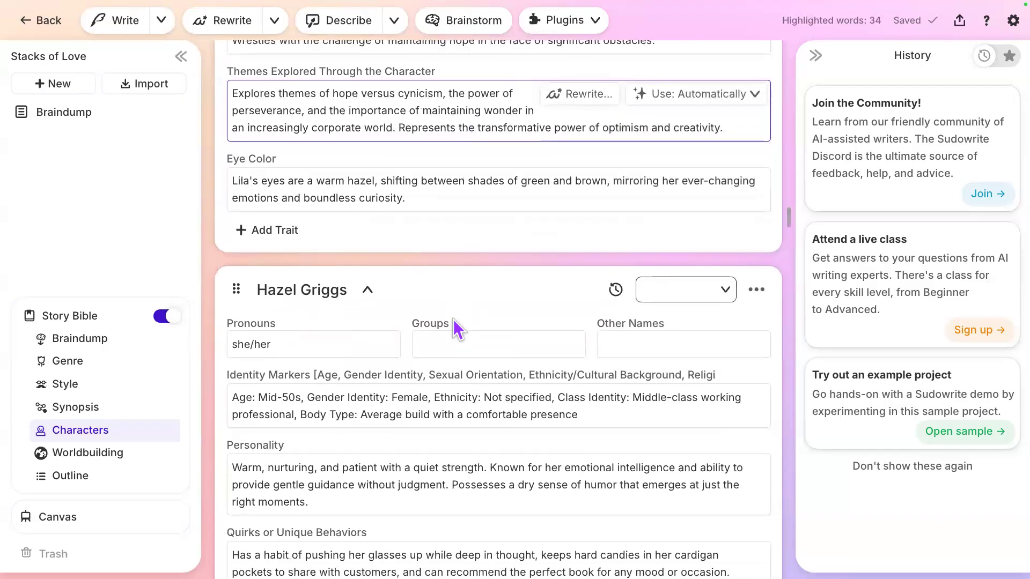
pyautogui.scroll(-4, 452, 322)
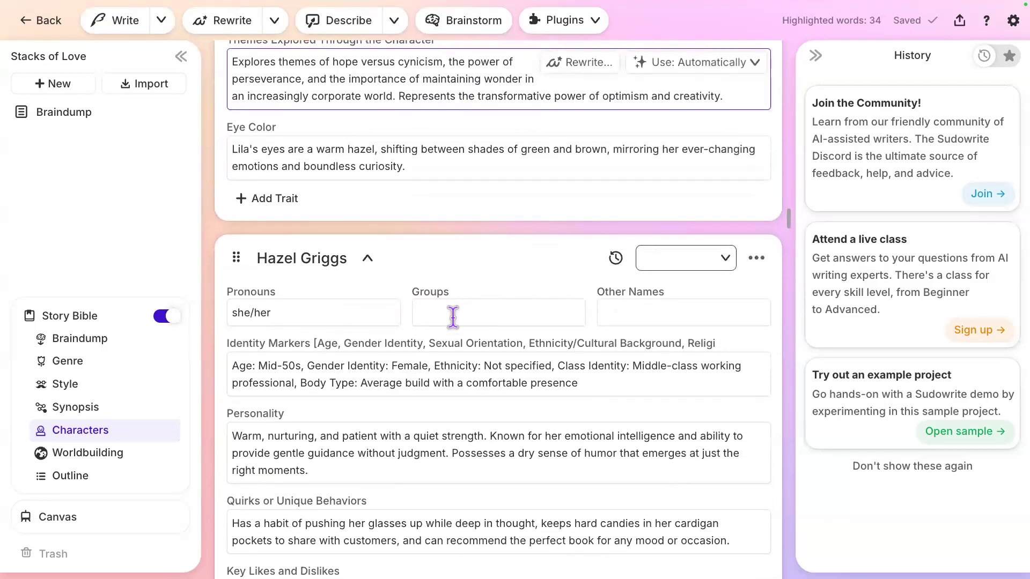
pyautogui.scroll(1, 453, 316)
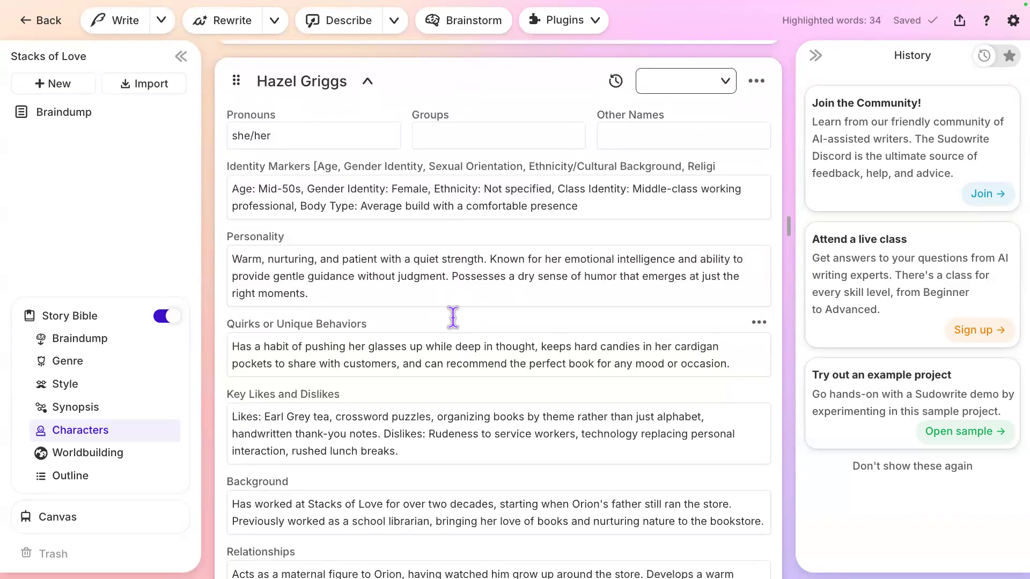
pyautogui.scroll(-5, 453, 316)
pyautogui.scroll(-1, 452, 320)
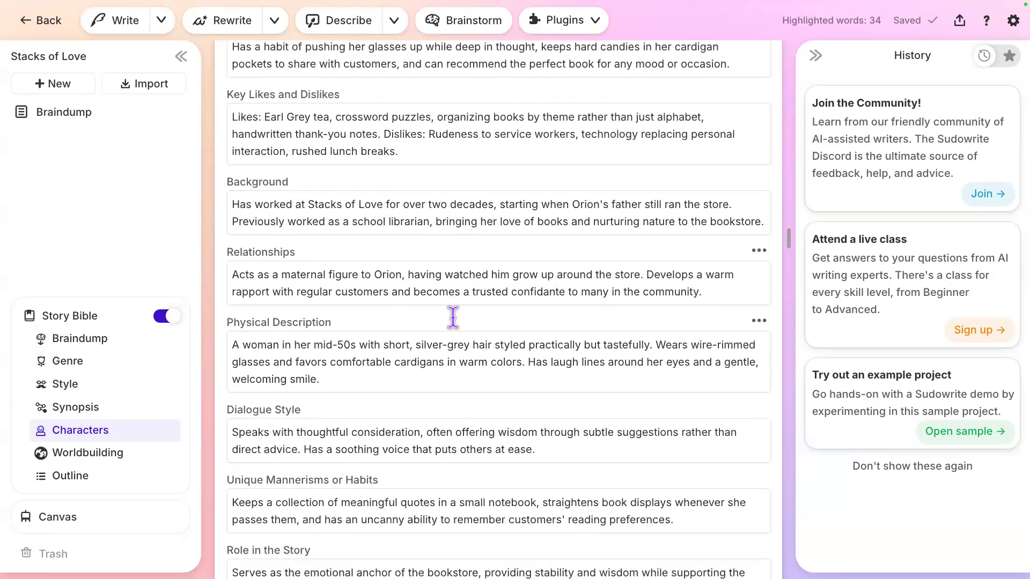
pyautogui.scroll(3, 452, 317)
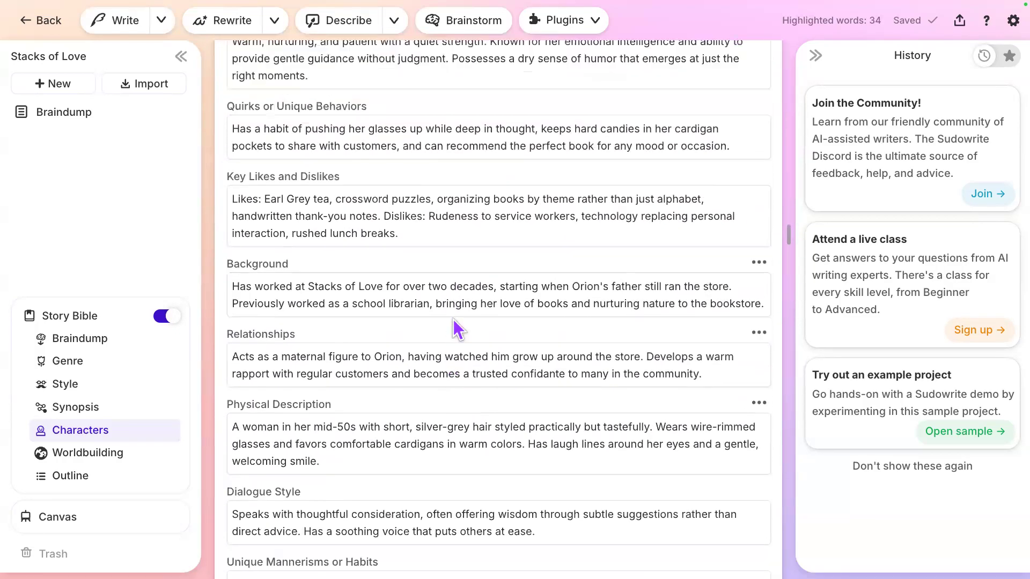
pyautogui.scroll(1, 453, 317)
pyautogui.scroll(-5, 453, 318)
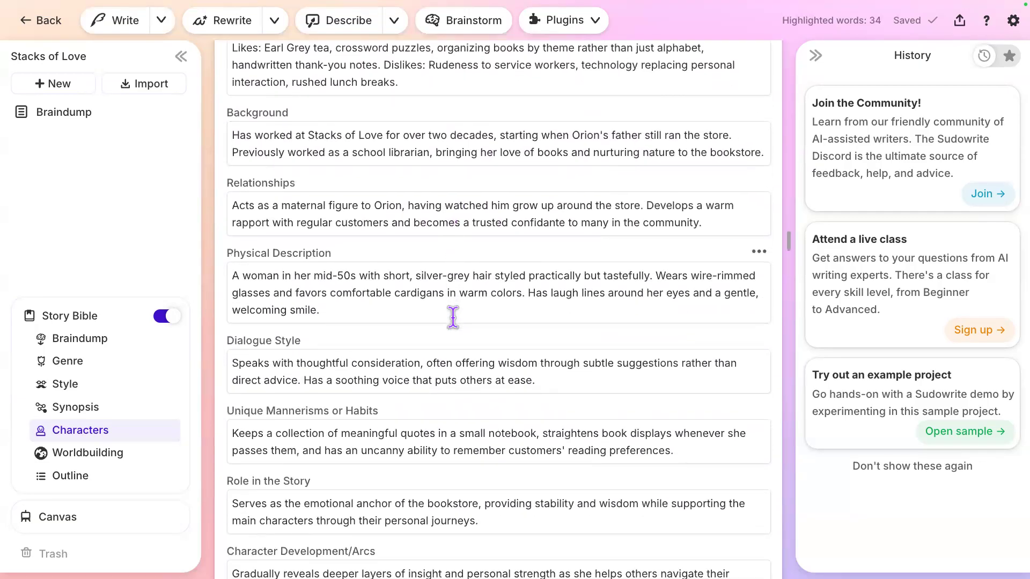
pyautogui.scroll(-1, 453, 316)
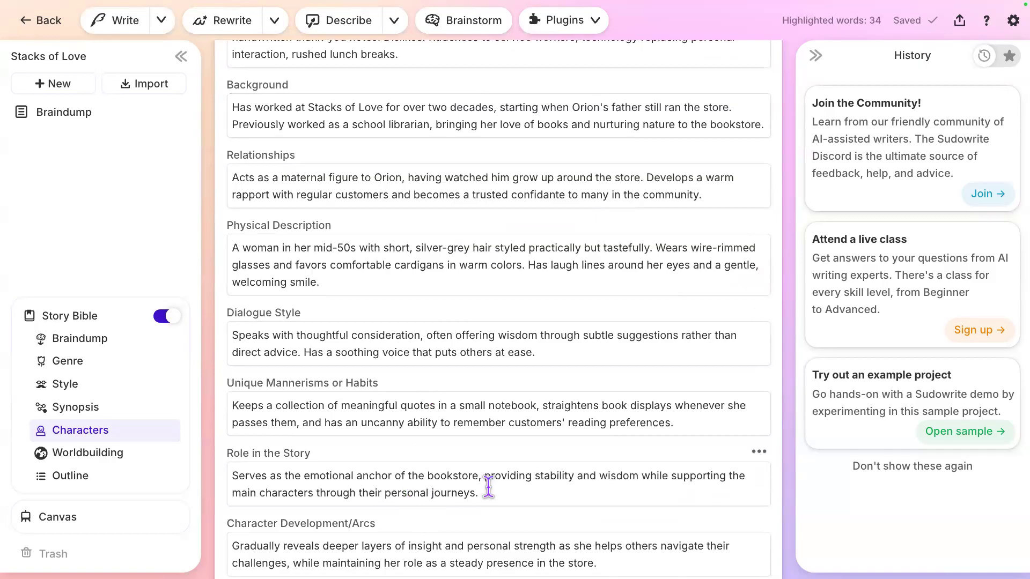
pyautogui.scroll(7, 585, 494)
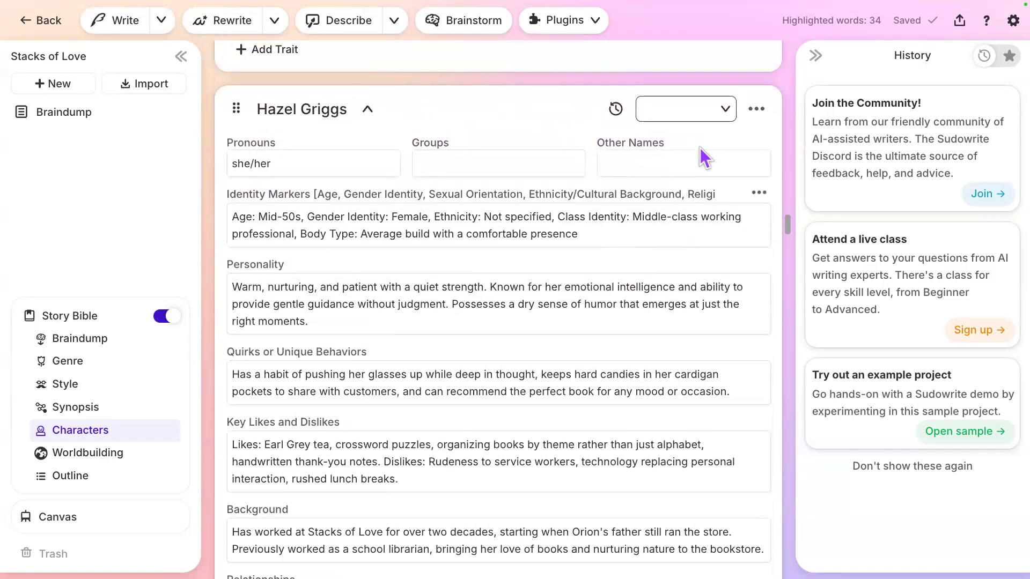
pyautogui.click(701, 114)
pyautogui.click(682, 185)
# Review Dexter "Dex" Reed's card and set his character role to Supporting Character
pyautogui.scroll(-15, 681, 187)
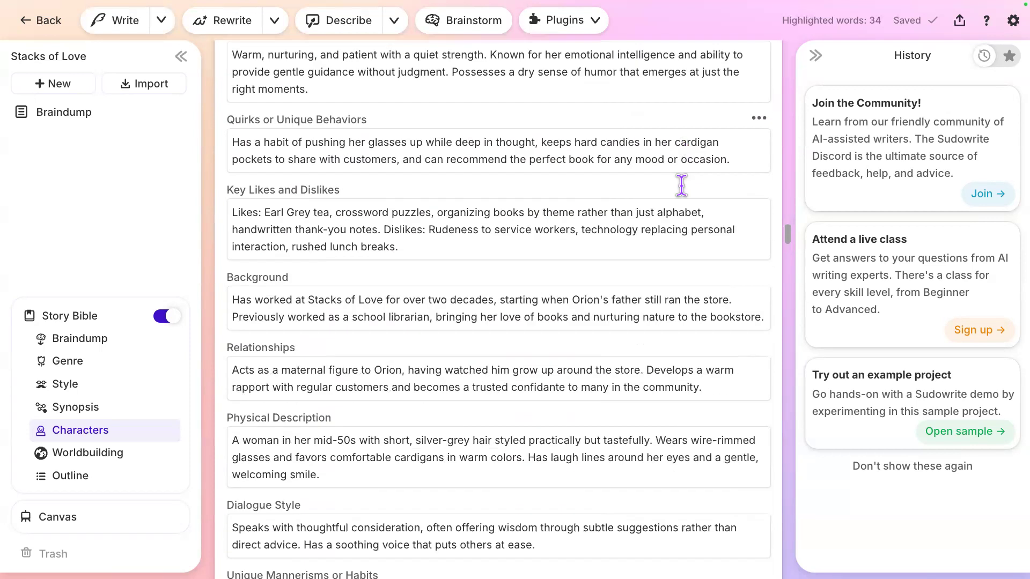
pyautogui.scroll(-2, 681, 187)
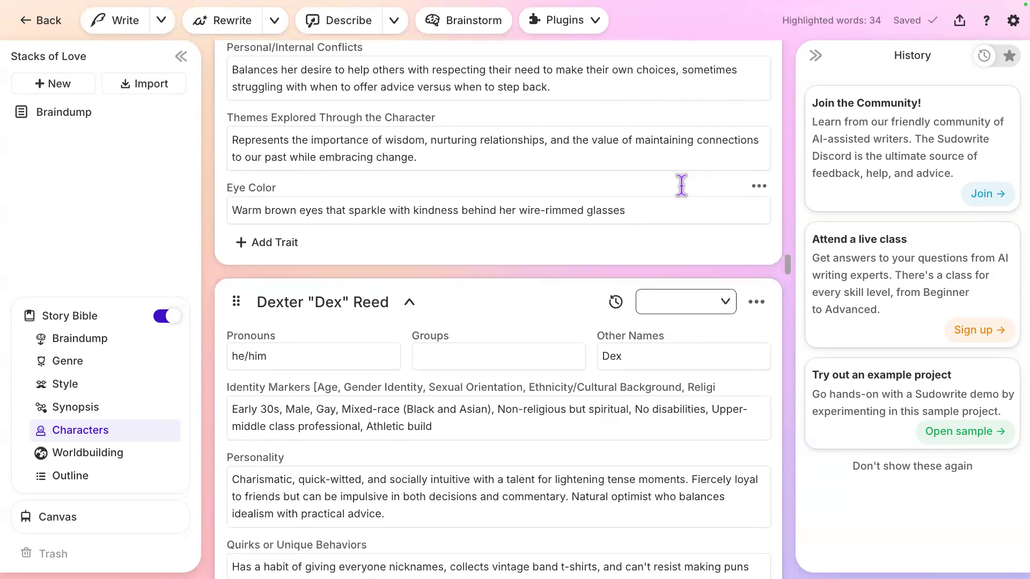
pyautogui.scroll(-1, 681, 187)
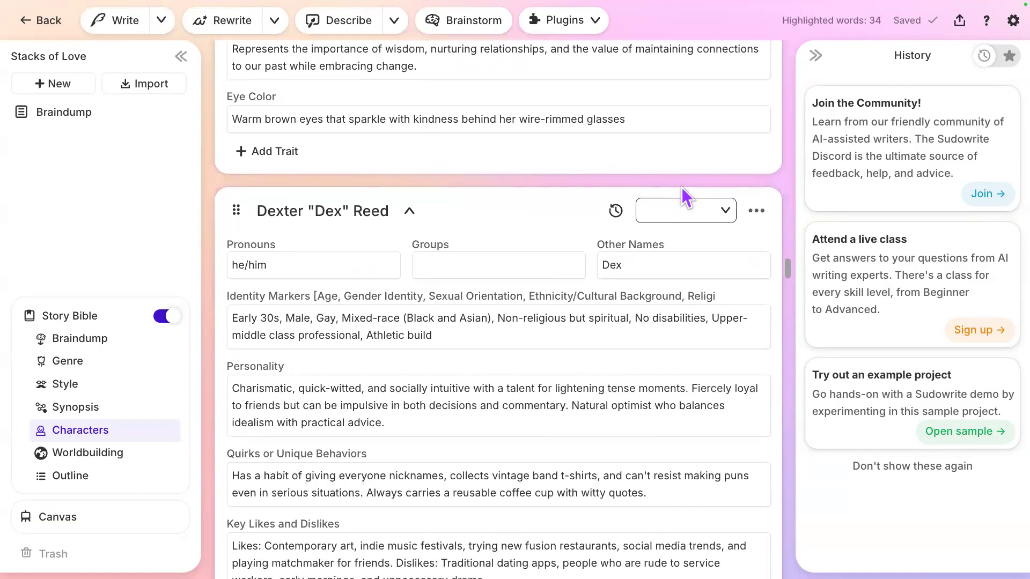
pyautogui.scroll(-1, 681, 188)
pyautogui.scroll(-5, 659, 294)
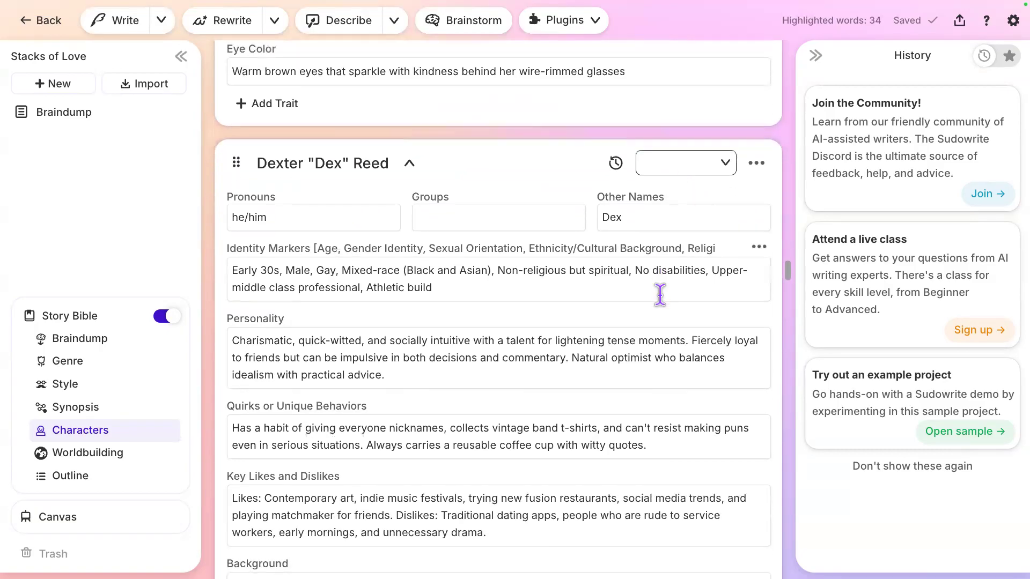
pyautogui.scroll(-2, 660, 294)
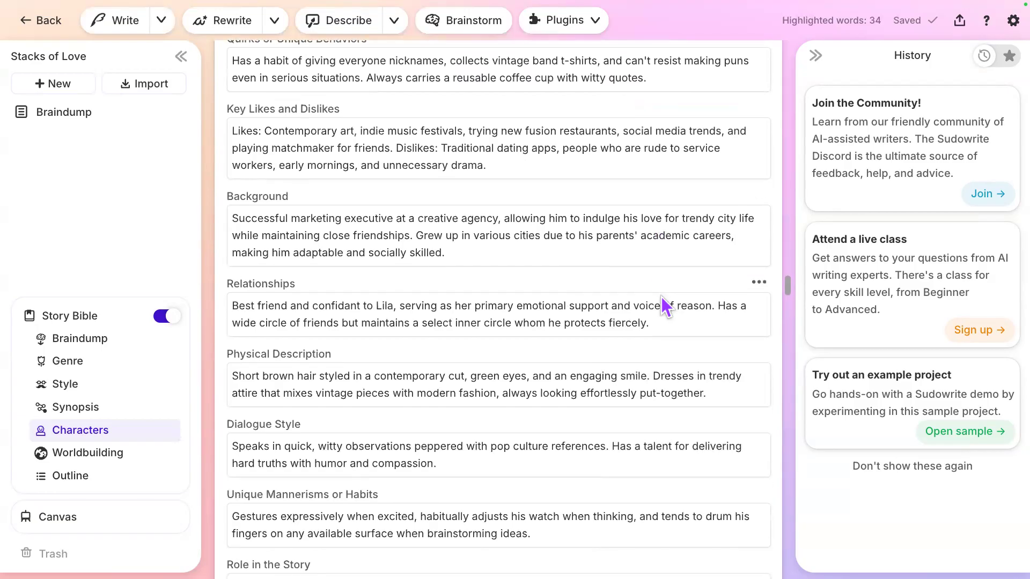
pyautogui.scroll(9, 661, 297)
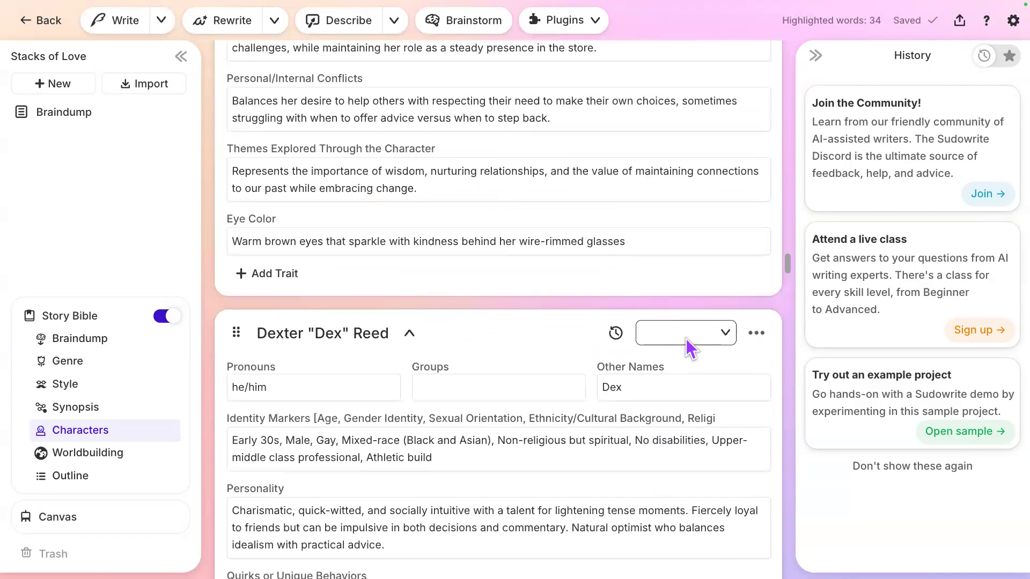
pyautogui.click(685, 339)
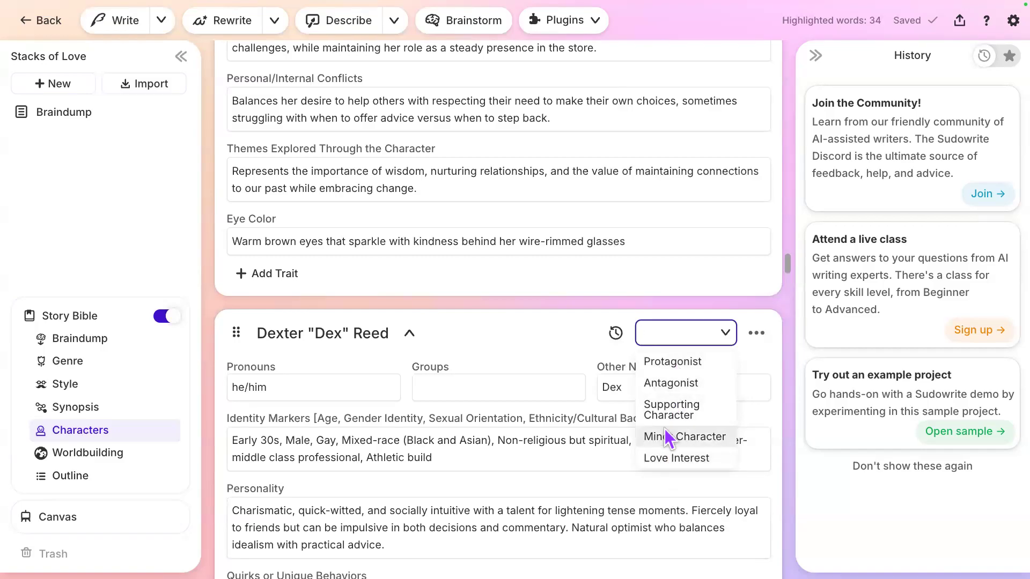
pyautogui.click(670, 414)
# Review Cassandra Blythe's traits and set her character role to Antagonist
pyautogui.scroll(-4, 671, 409)
pyautogui.scroll(-12, 671, 407)
pyautogui.scroll(-4, 671, 407)
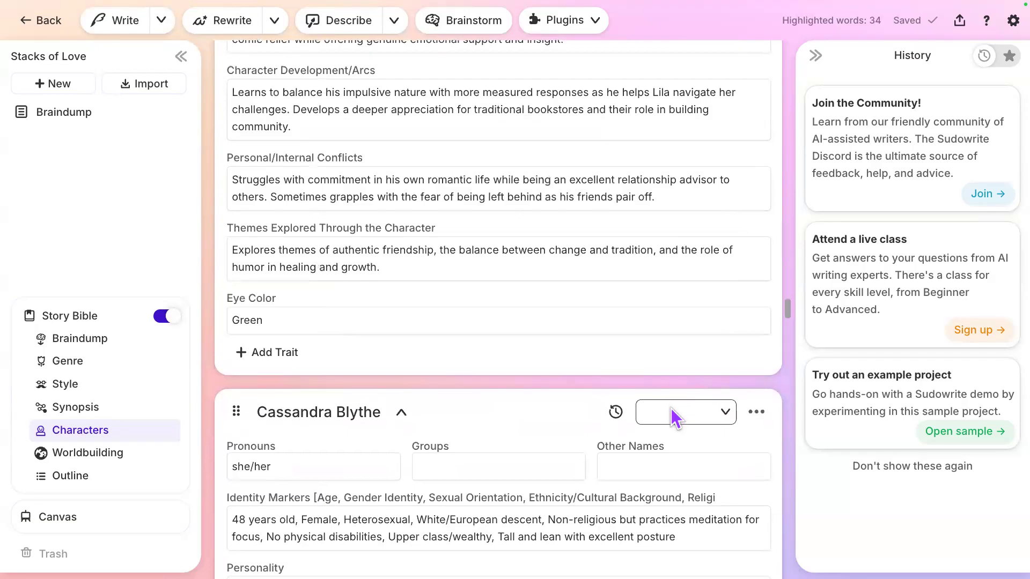
pyautogui.scroll(-7, 672, 414)
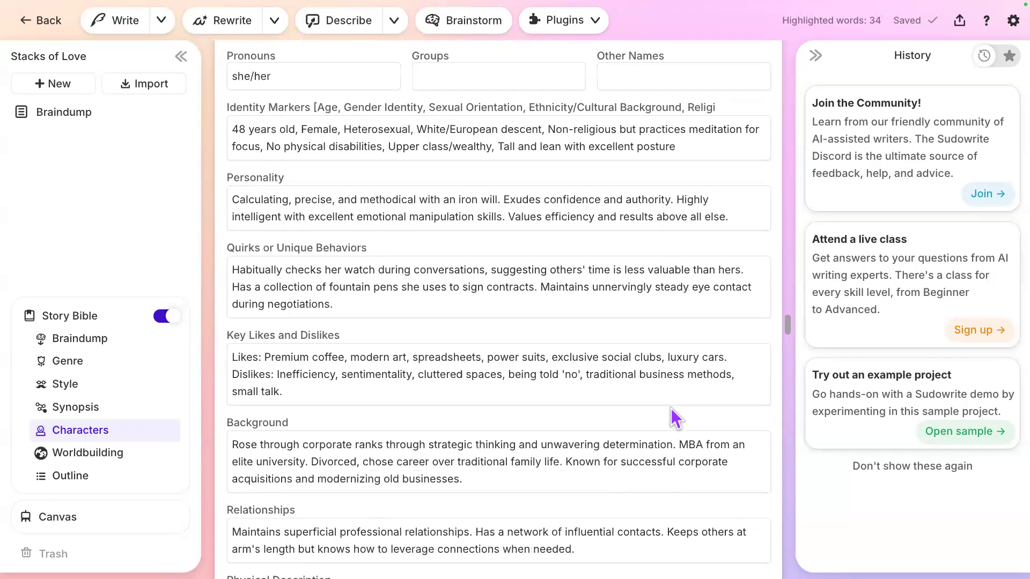
pyautogui.scroll(-1, 670, 408)
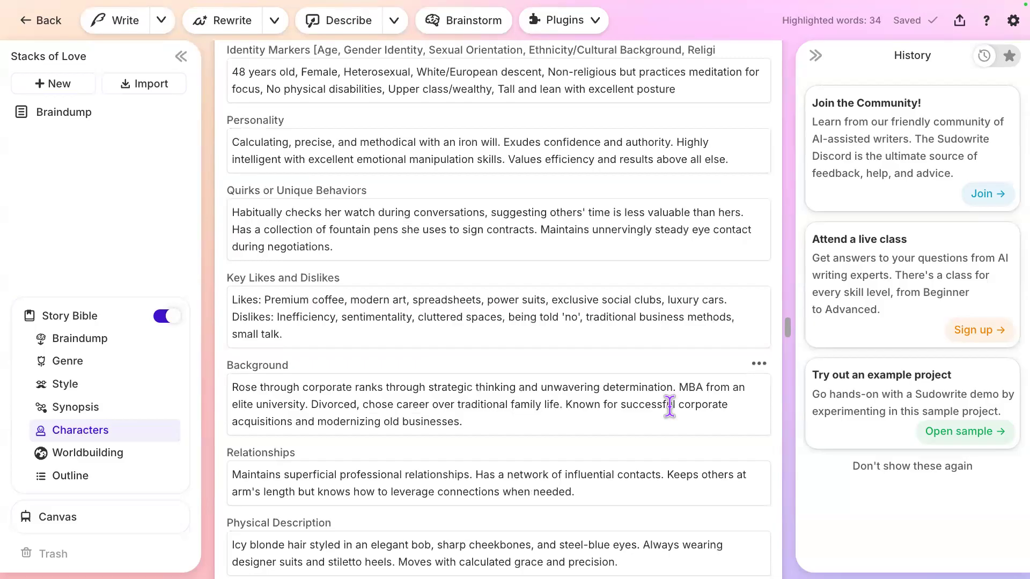
pyautogui.scroll(-5, 670, 407)
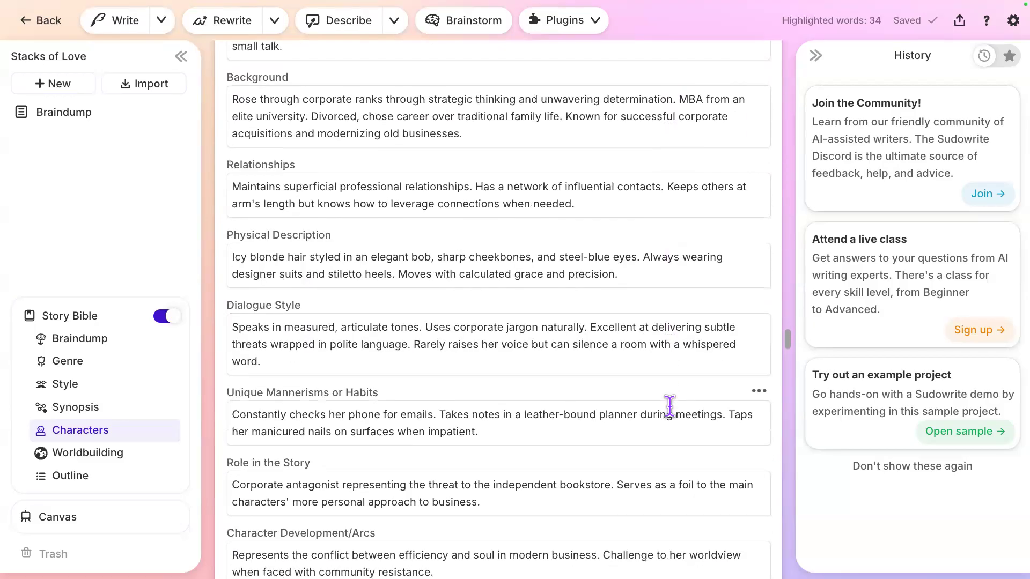
pyautogui.scroll(10, 670, 407)
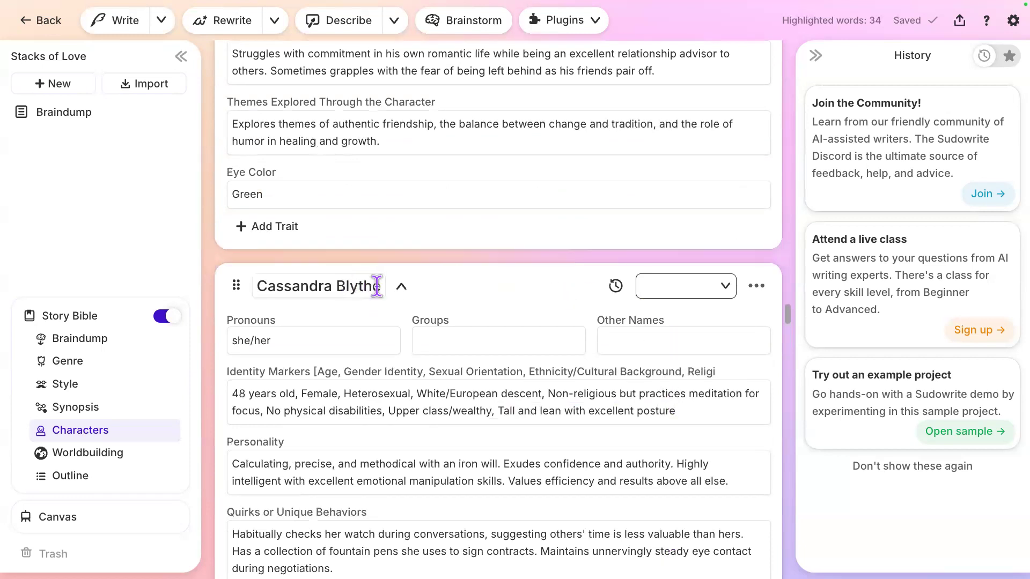
pyautogui.click(233, 465)
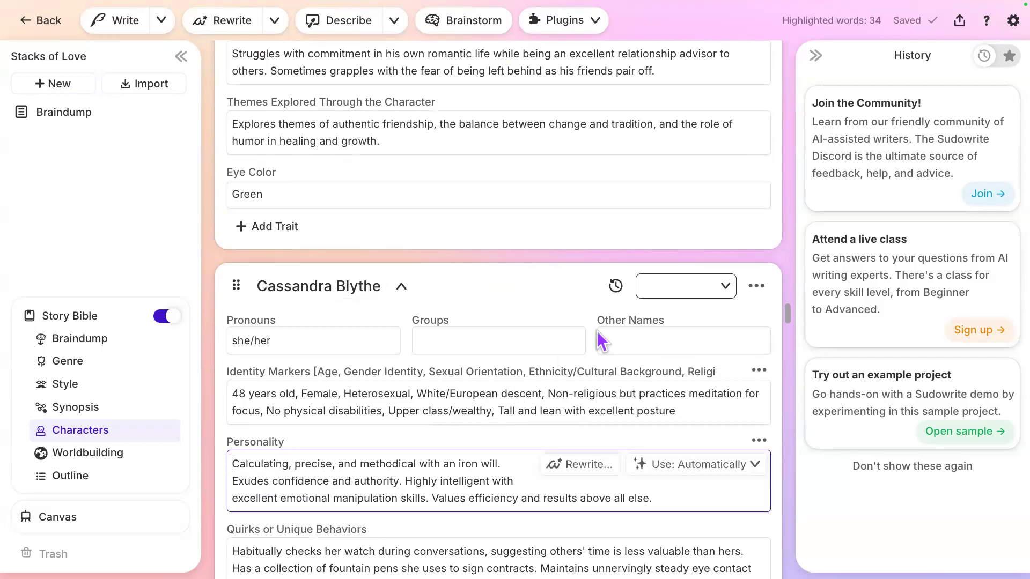
pyautogui.click(673, 292)
pyautogui.click(686, 346)
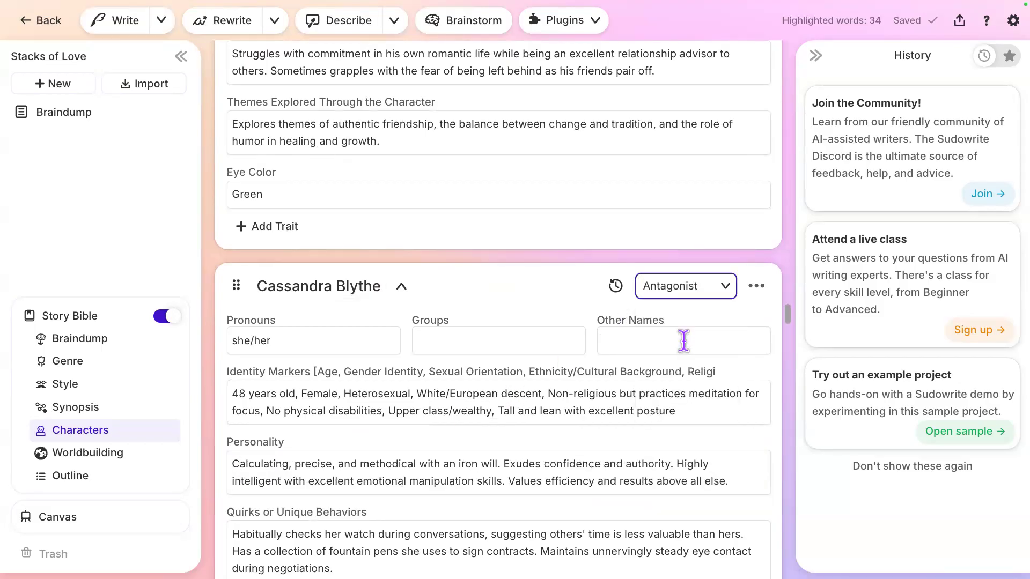
# Review Eloise Blackwood's traits and set her character role to Supporting Character
pyautogui.scroll(-15, 683, 340)
pyautogui.scroll(-3, 684, 341)
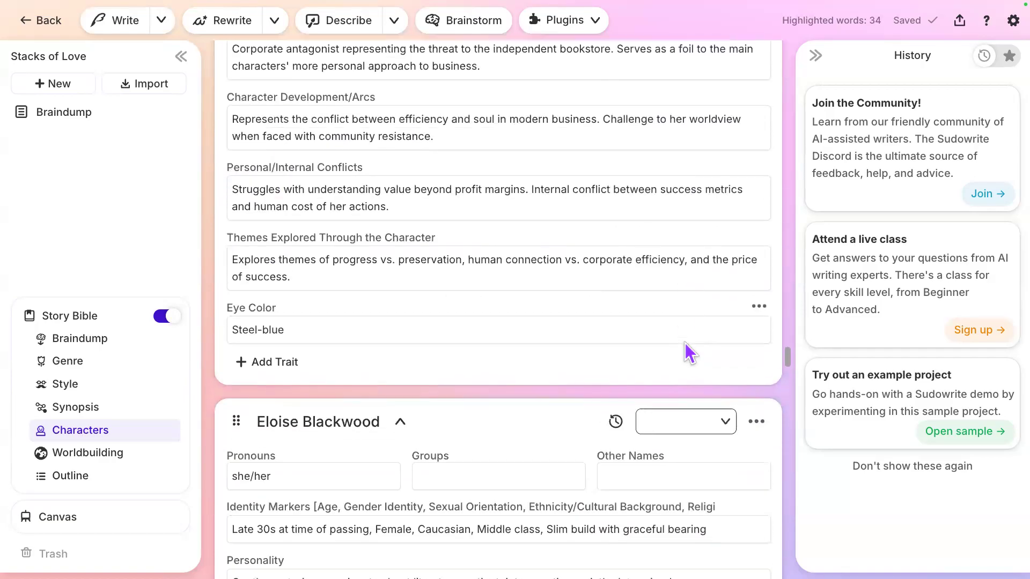
pyautogui.scroll(-4, 683, 342)
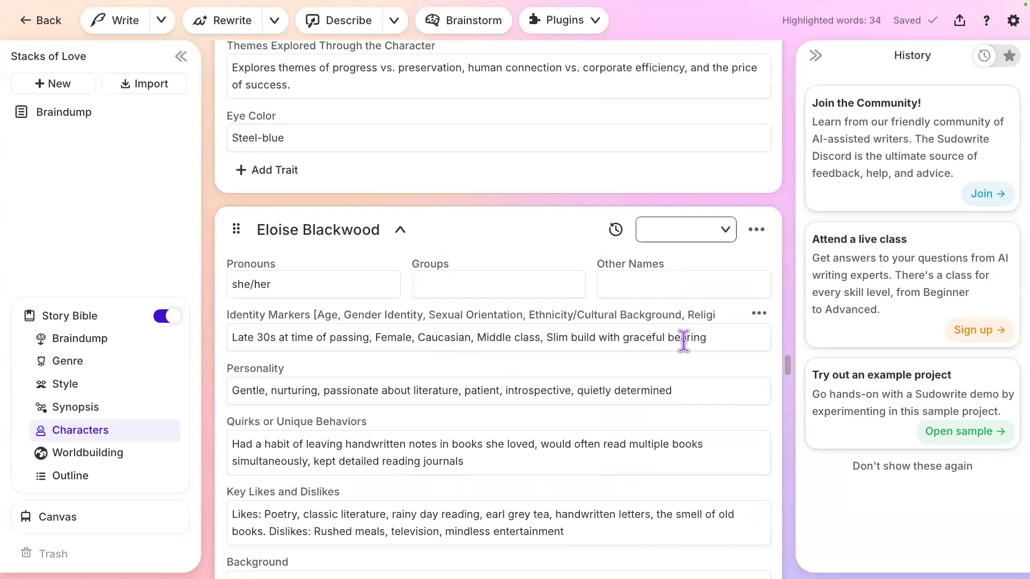
pyautogui.scroll(-4, 683, 341)
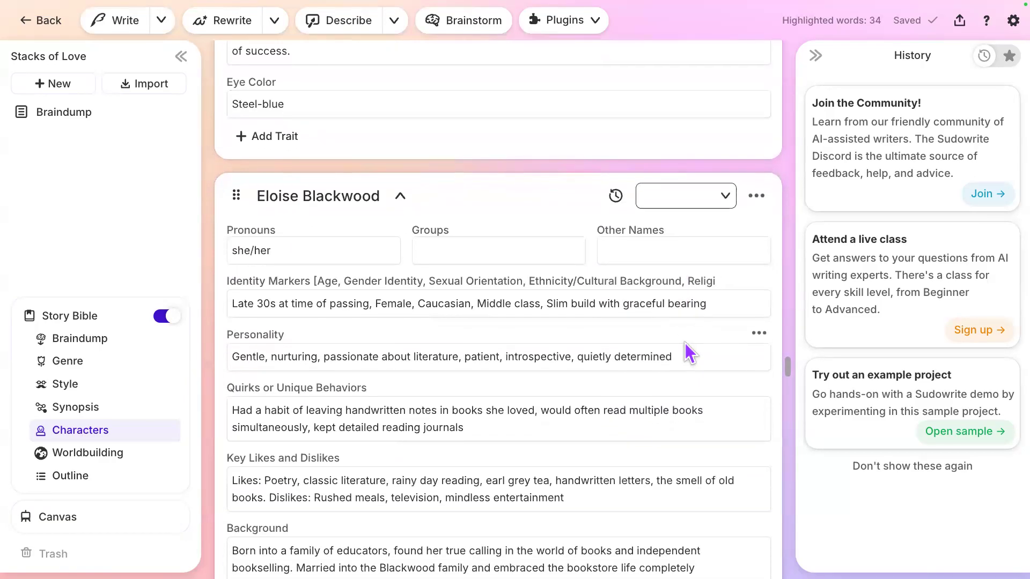
pyautogui.scroll(-5, 684, 341)
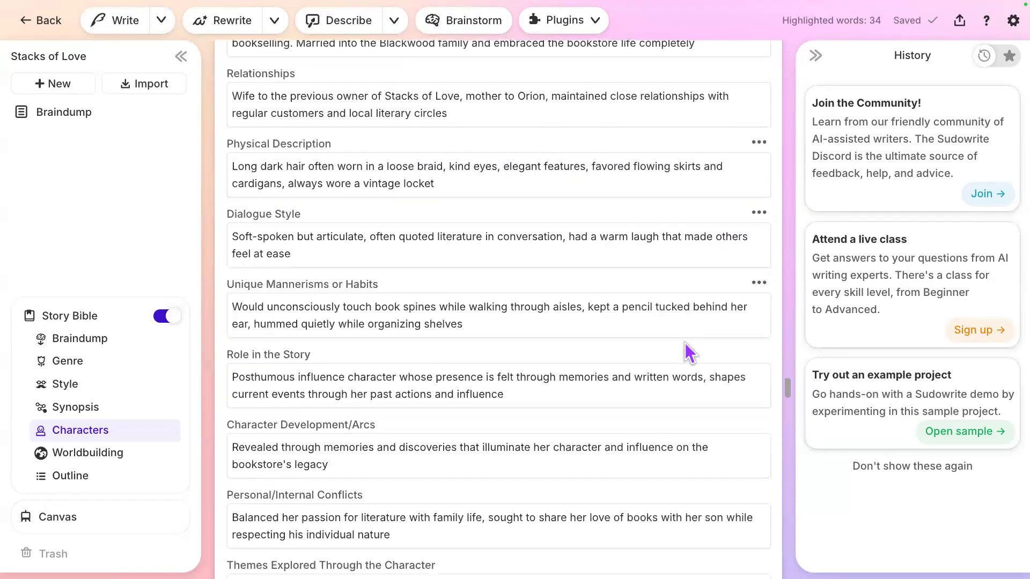
pyautogui.scroll(11, 684, 341)
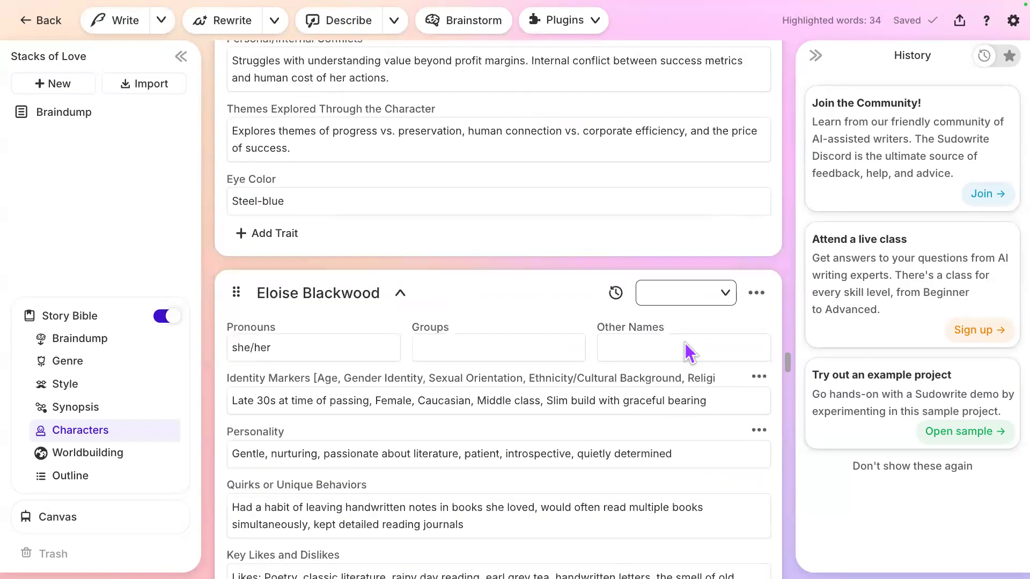
pyautogui.click(691, 368)
pyautogui.click(671, 442)
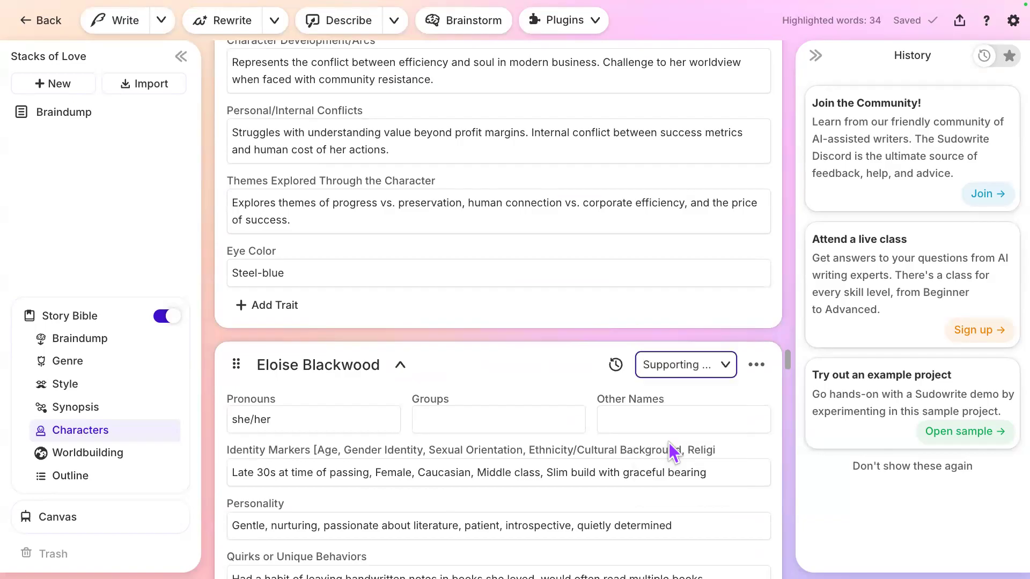
# Set the character role on Arthur Blackwood's card to Supporting Character
pyautogui.scroll(-15, 672, 451)
pyautogui.scroll(-6, 672, 451)
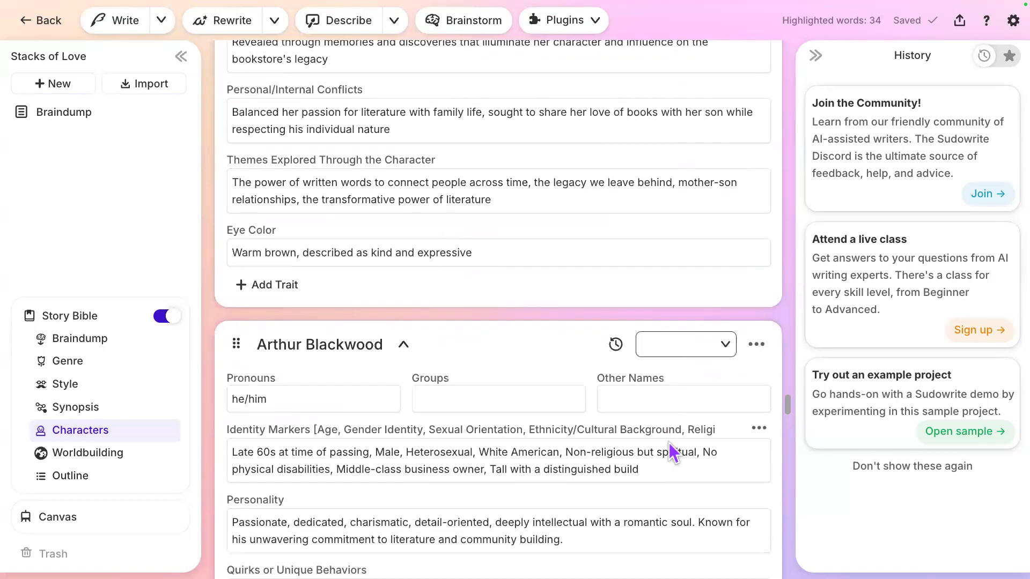
pyautogui.click(692, 349)
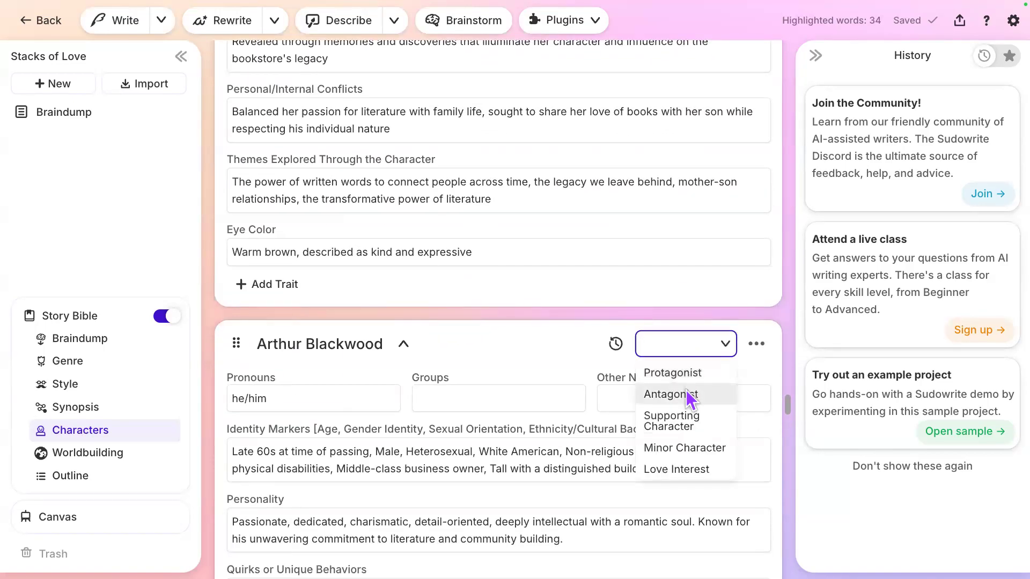
pyautogui.click(690, 429)
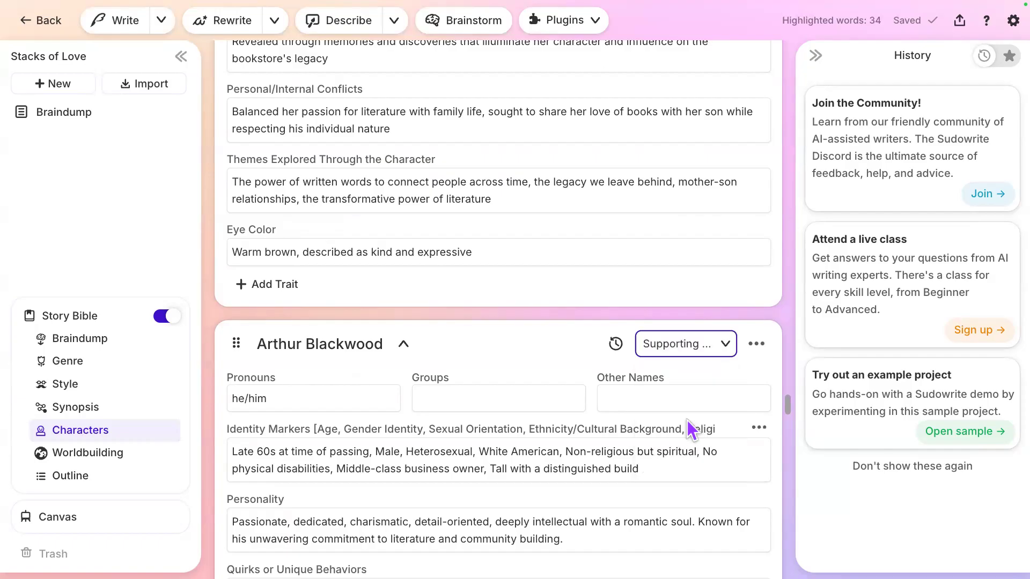
# Review Tucker Montgomery's traits and set his character role to Supporting Character
pyautogui.scroll(-20, 687, 427)
pyautogui.scroll(-2, 686, 418)
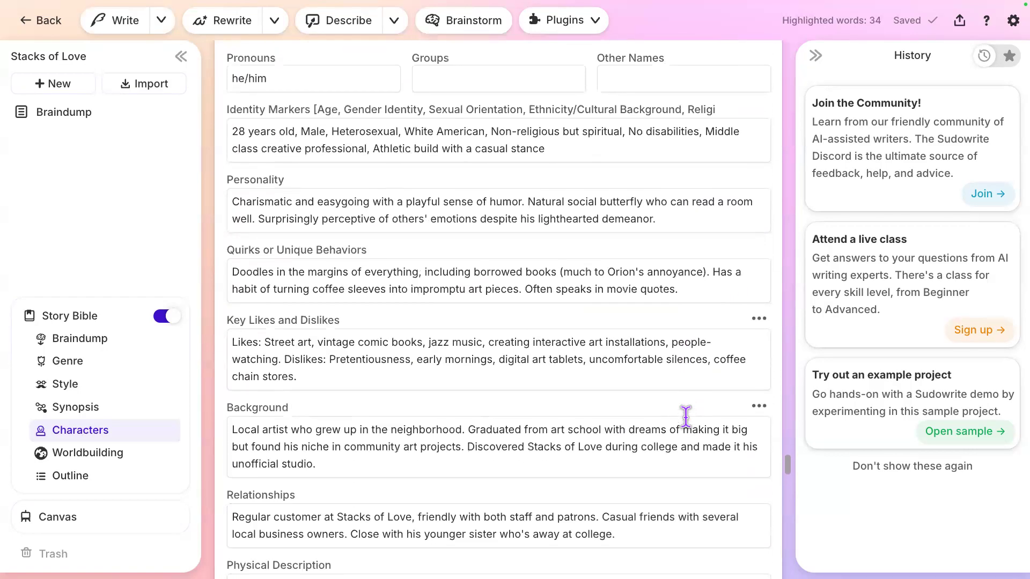
pyautogui.scroll(1, 685, 418)
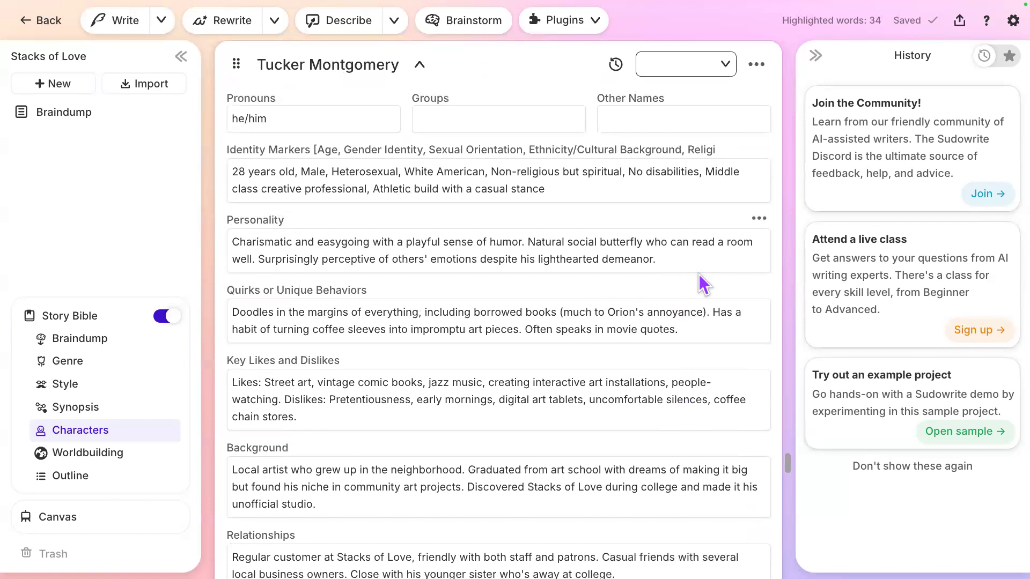
pyautogui.scroll(-2, 699, 275)
pyautogui.scroll(-12, 697, 273)
pyautogui.scroll(15, 697, 273)
pyautogui.scroll(1, 698, 268)
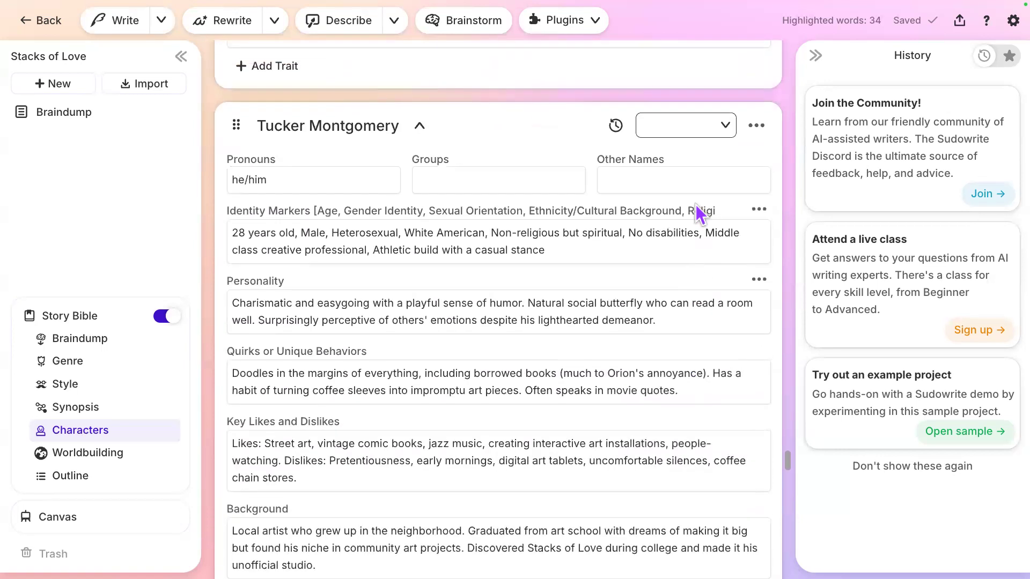
pyautogui.click(713, 130)
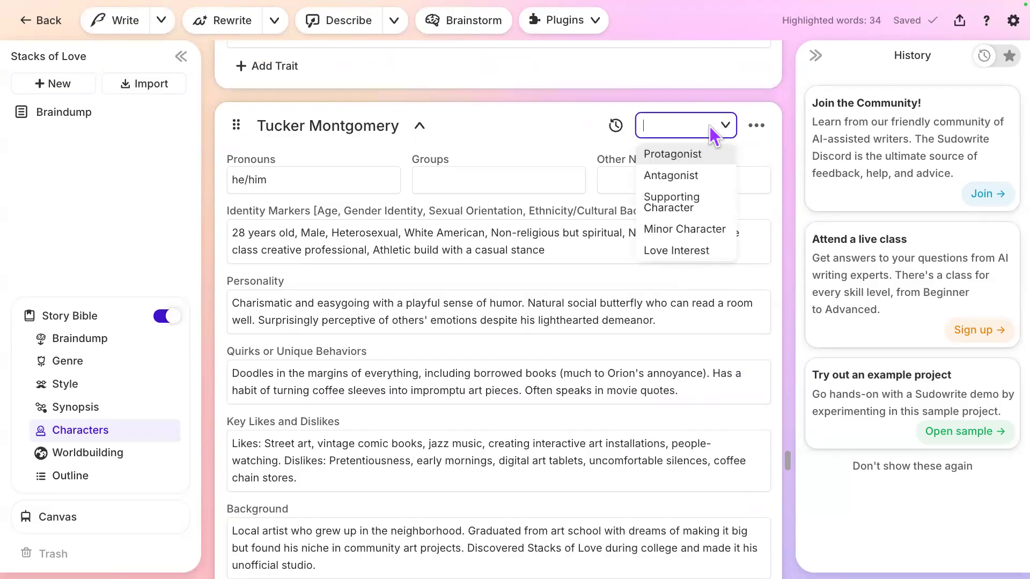
pyautogui.click(680, 203)
# Set Meredith Langston's character role to Supporting Character and review her traits
pyautogui.scroll(-13, 681, 204)
pyautogui.scroll(-10, 681, 199)
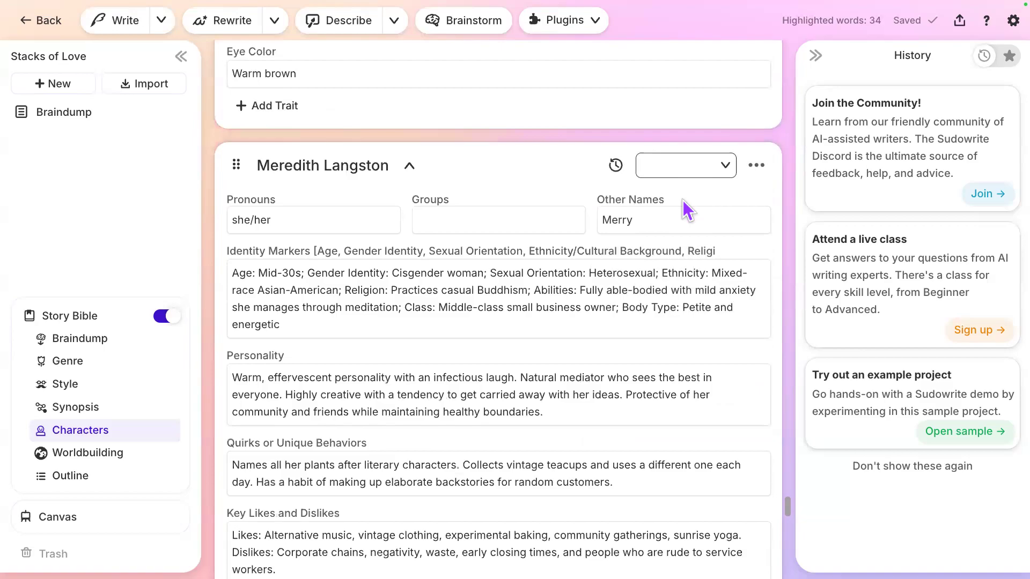
pyautogui.click(701, 159)
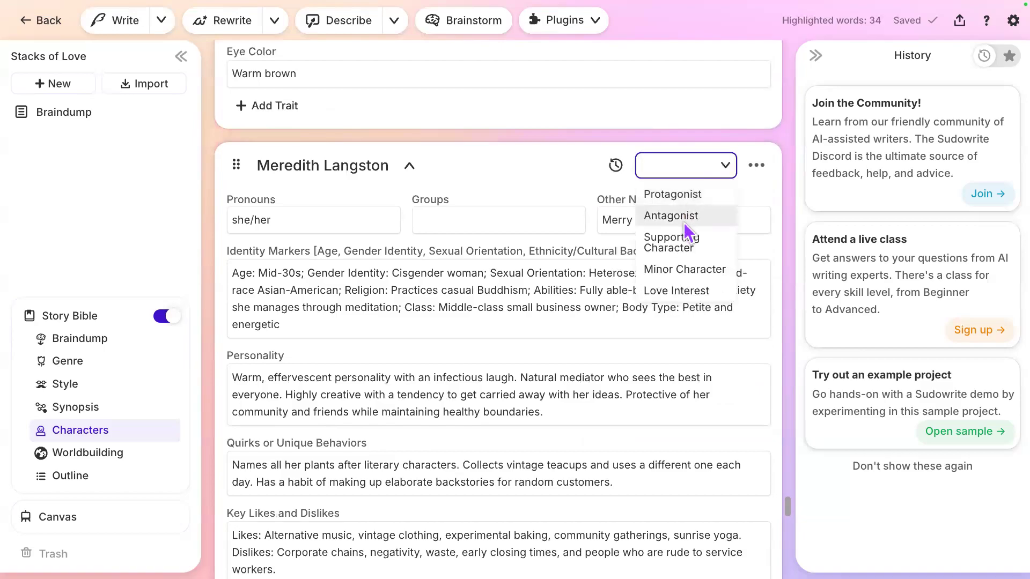
pyautogui.click(683, 239)
pyautogui.scroll(-2, 681, 231)
pyautogui.scroll(-13, 681, 231)
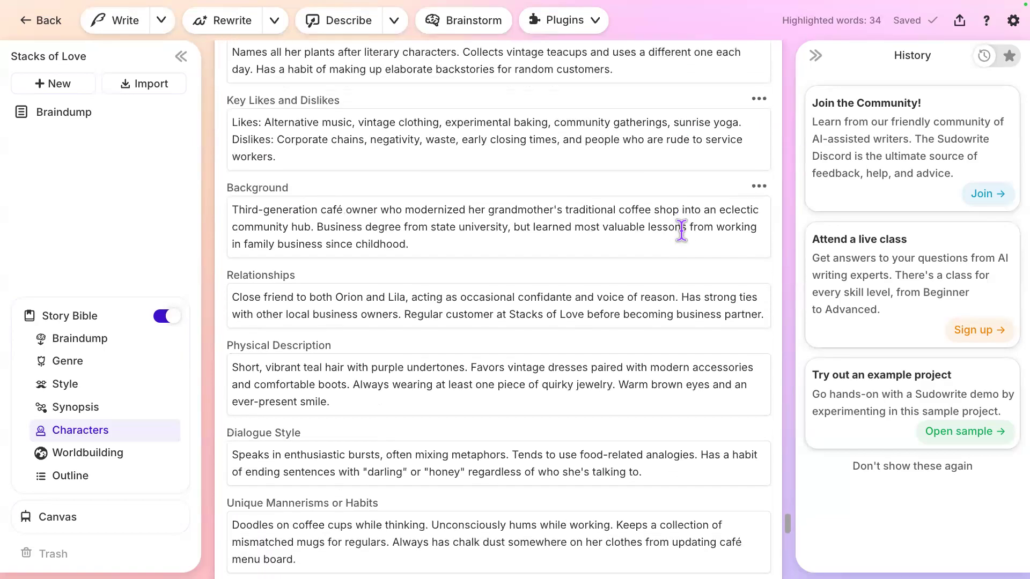
pyautogui.scroll(15, 682, 231)
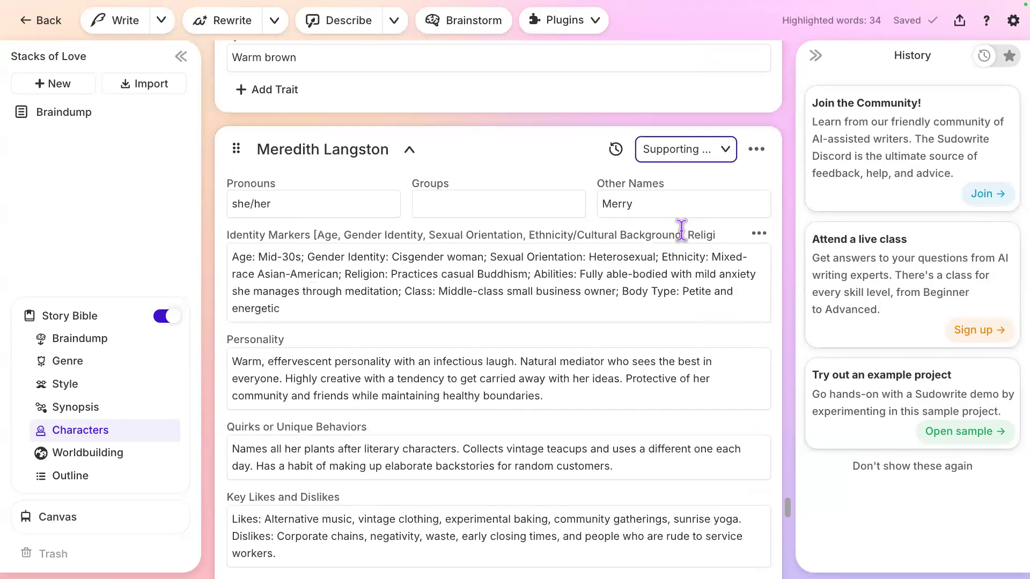
# Collapse Meredith Langston's character card and try repositioning it in the character list
pyautogui.click(409, 151)
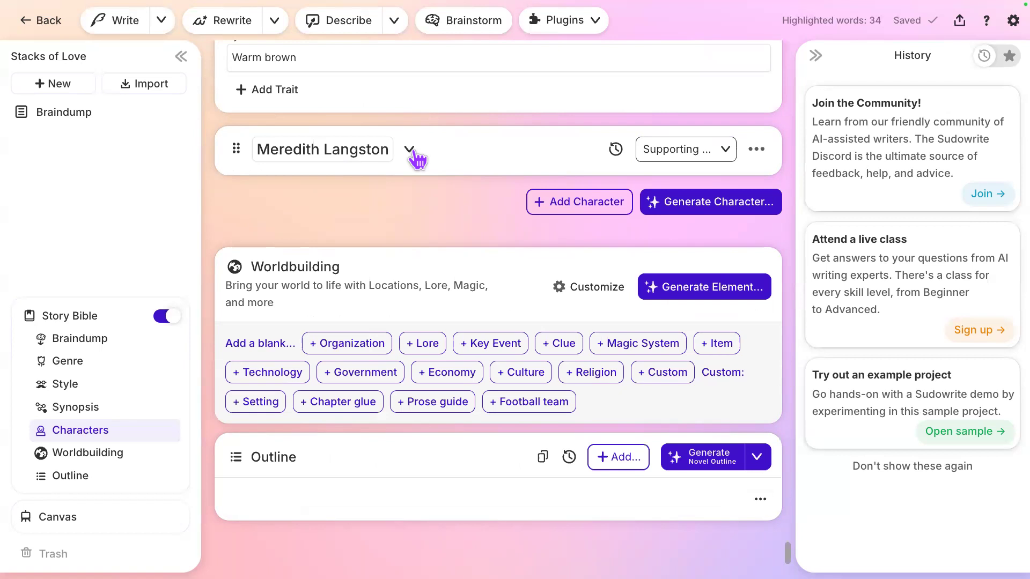
pyautogui.click(410, 153)
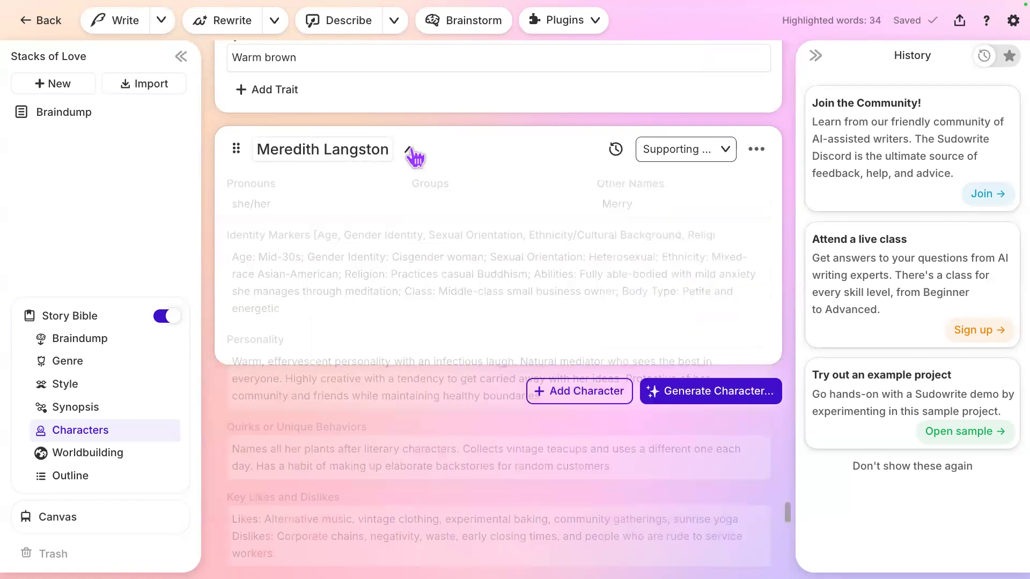
pyautogui.click(411, 152)
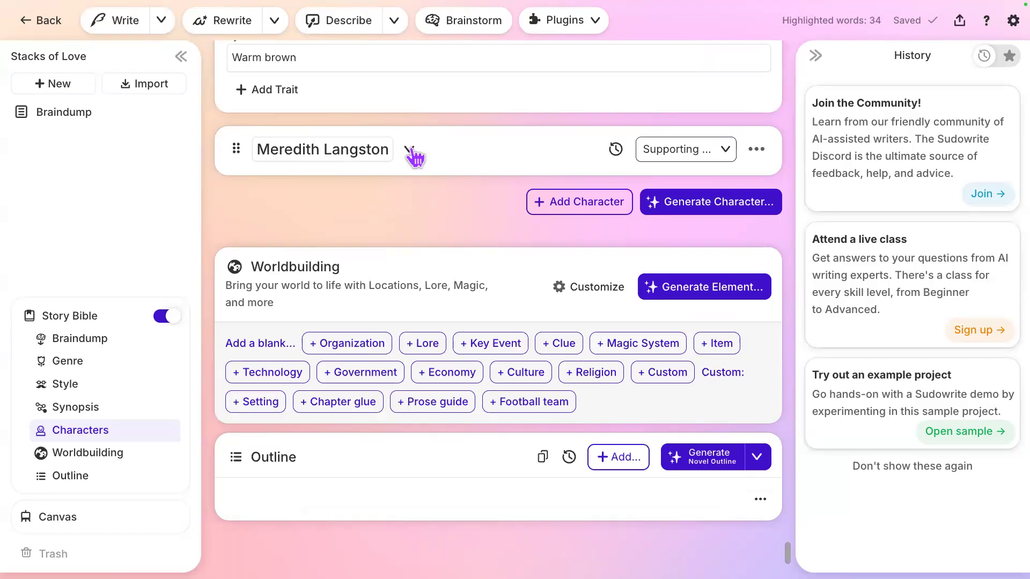
pyautogui.moveTo(237, 153); pyautogui.dragTo(237, 214)
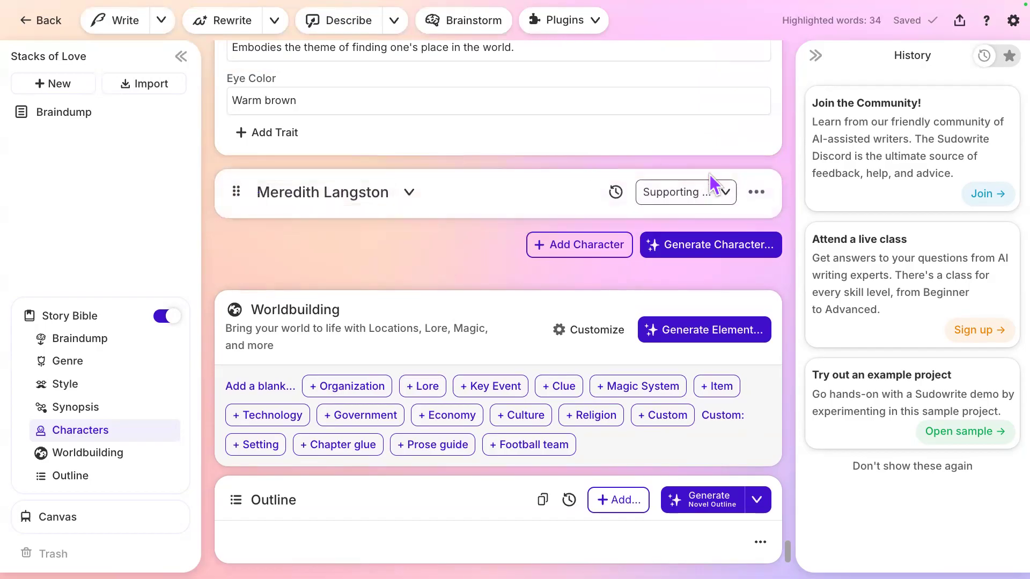
# Set Meredith Langston's card to Never be used, so the AI ignores this character
pyautogui.click(756, 199)
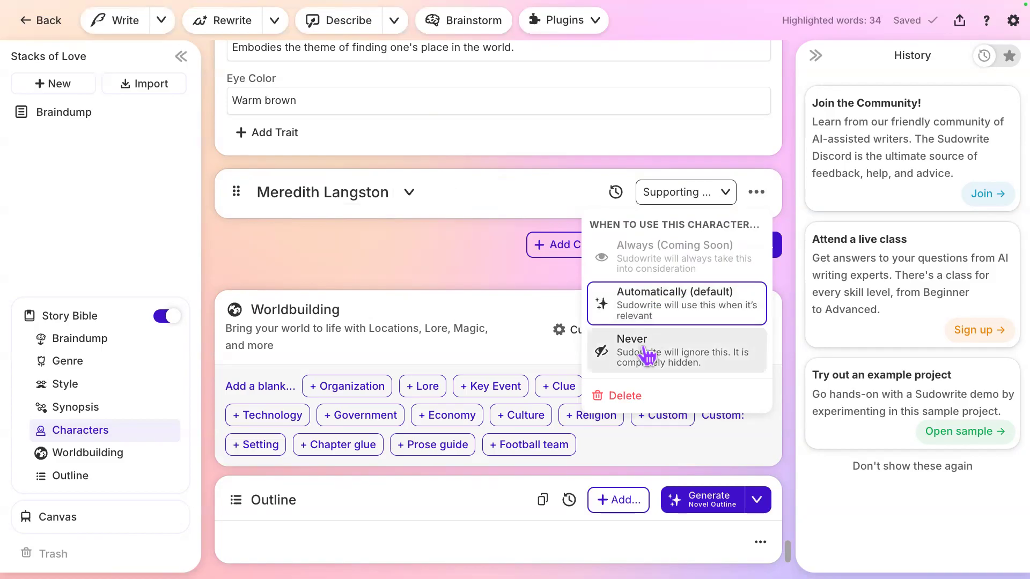
pyautogui.click(661, 357)
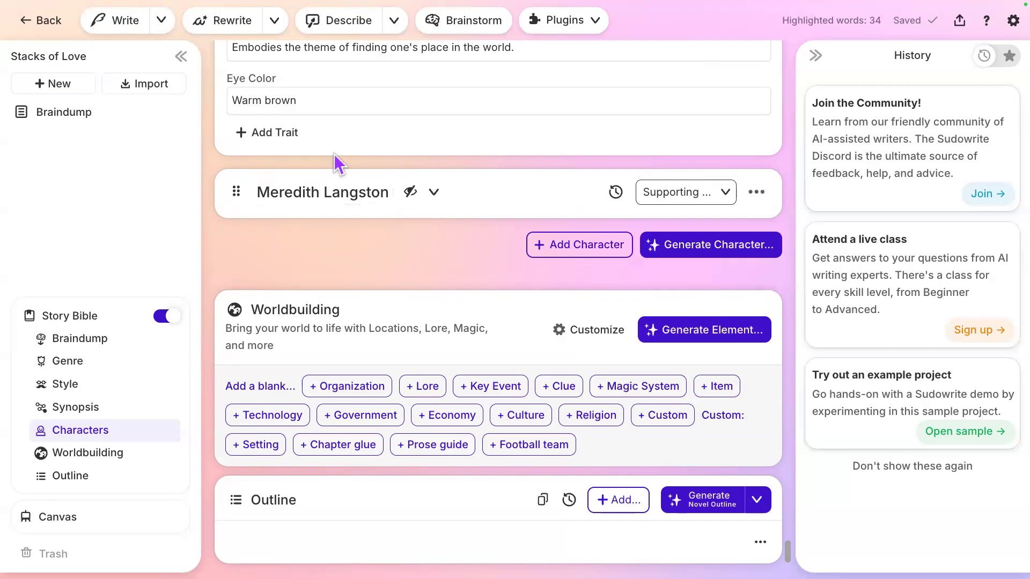
pyautogui.click(302, 192)
pyautogui.doubleClick(273, 192)
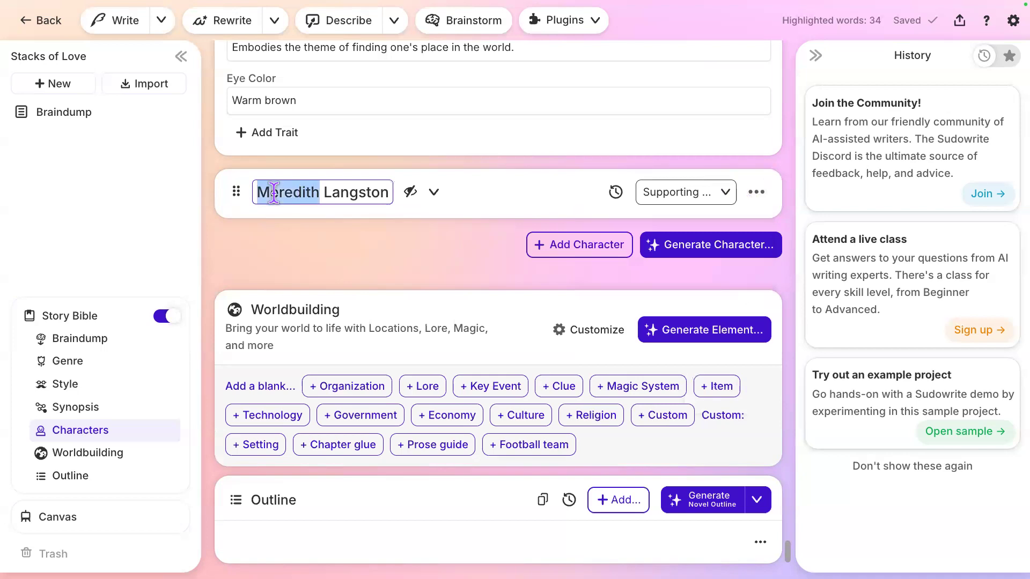
pyautogui.doubleClick(354, 192)
# Set Arthur Blackwood's card to Never be used and look through his traits
pyautogui.scroll(15, 440, 192)
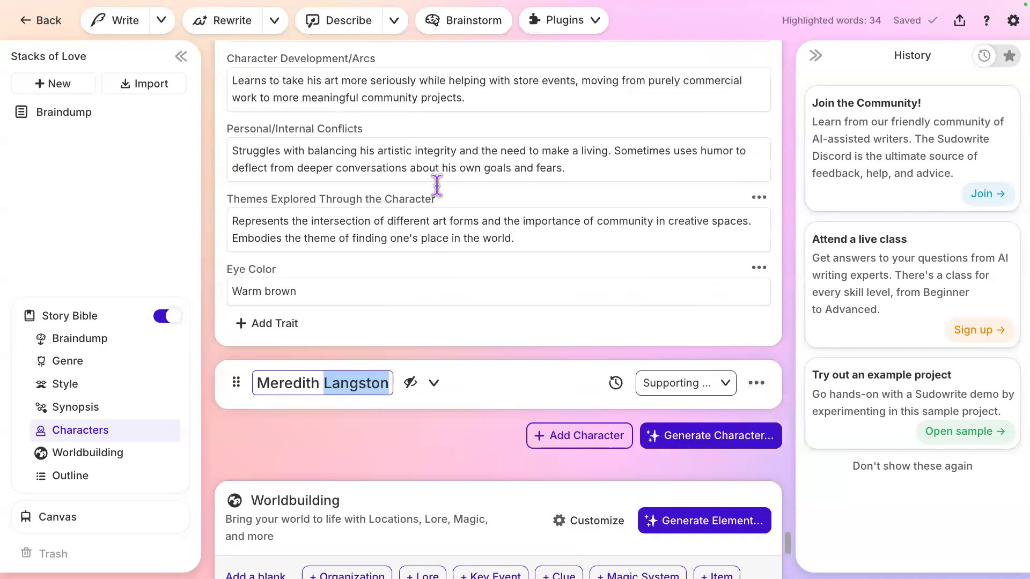
pyautogui.scroll(20, 439, 188)
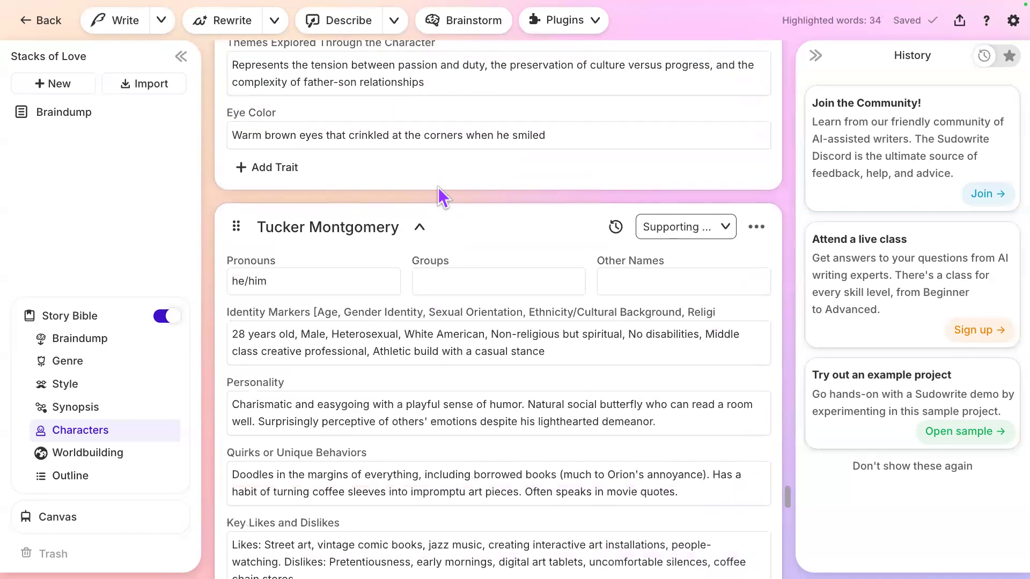
pyautogui.scroll(3, 440, 192)
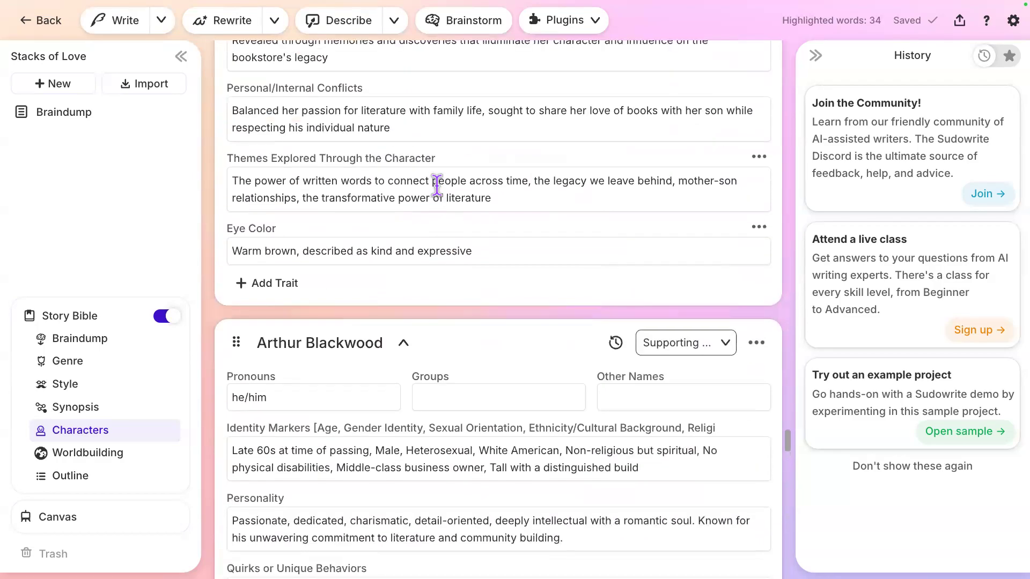
pyautogui.click(329, 344)
pyautogui.click(756, 343)
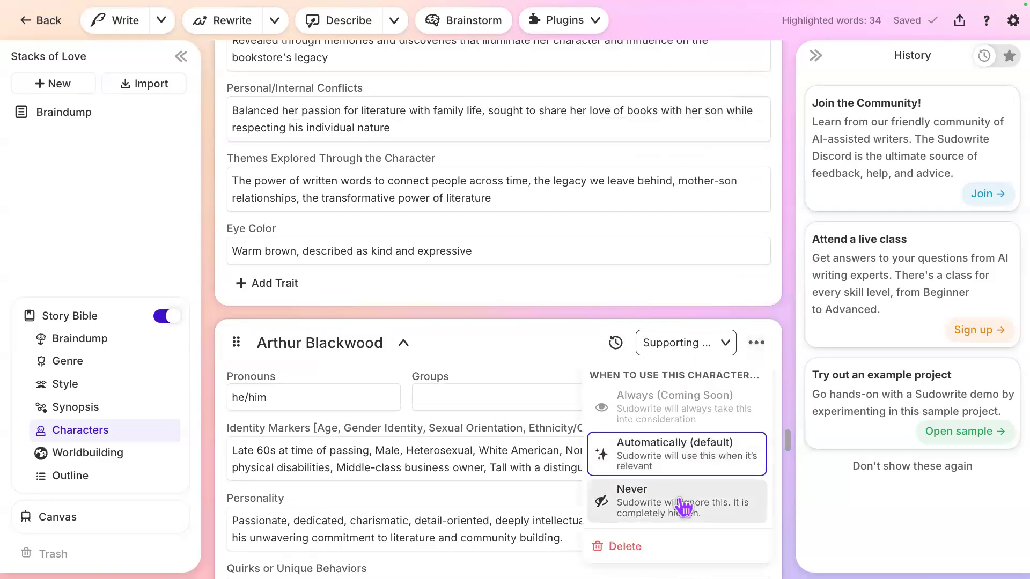
pyautogui.click(682, 507)
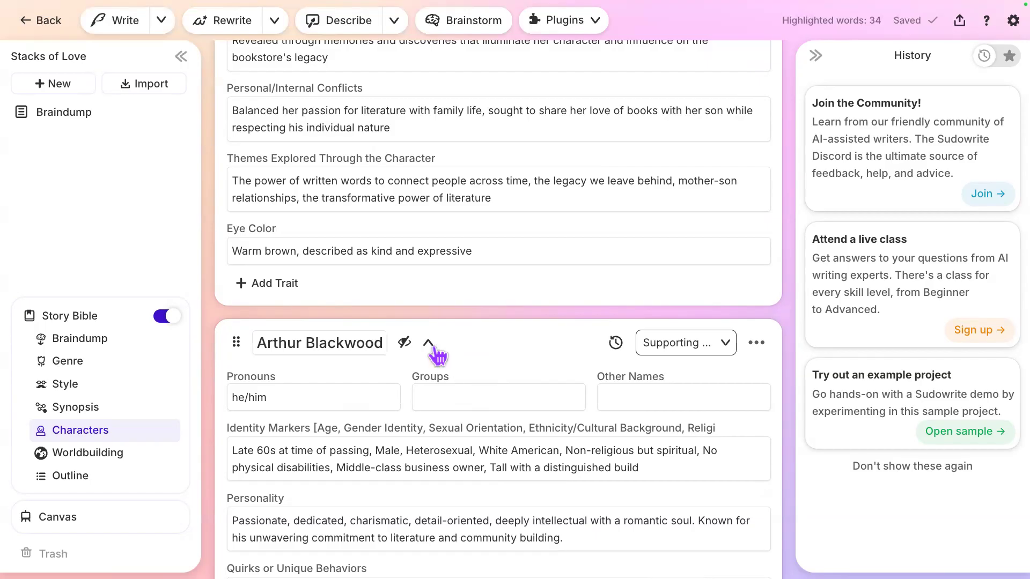
pyautogui.click(476, 444)
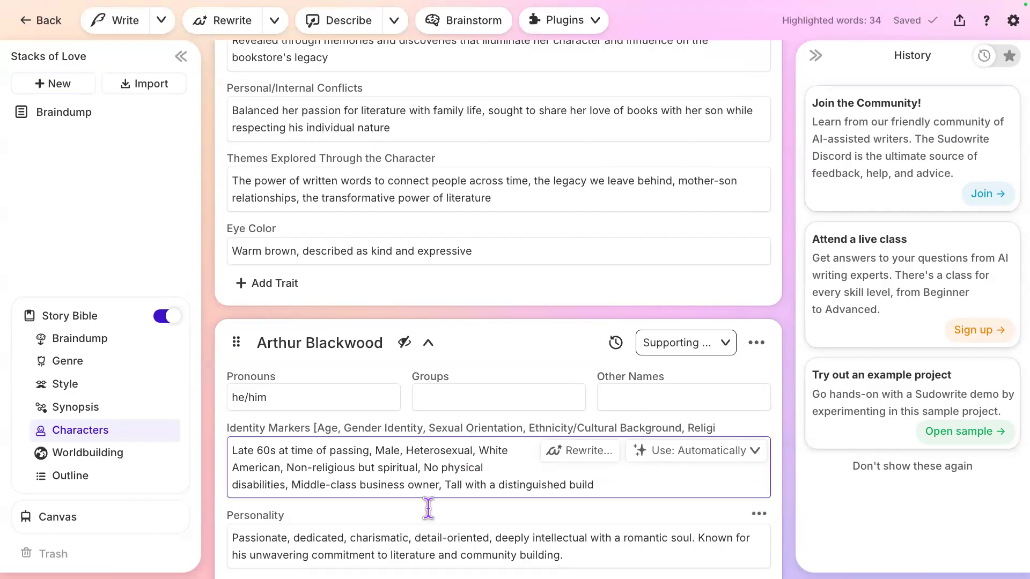
pyautogui.scroll(-7, 428, 509)
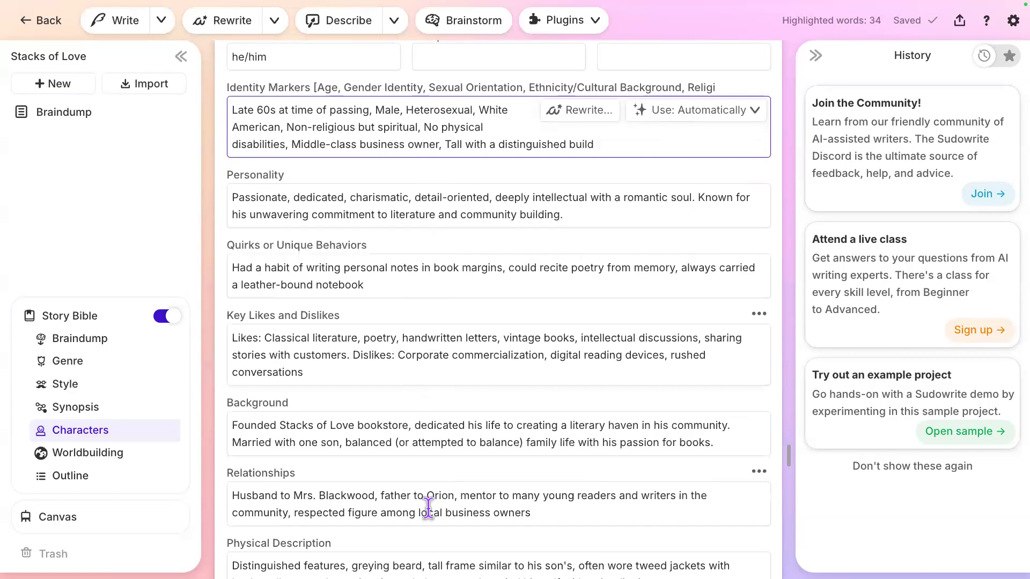
pyautogui.scroll(-5, 428, 508)
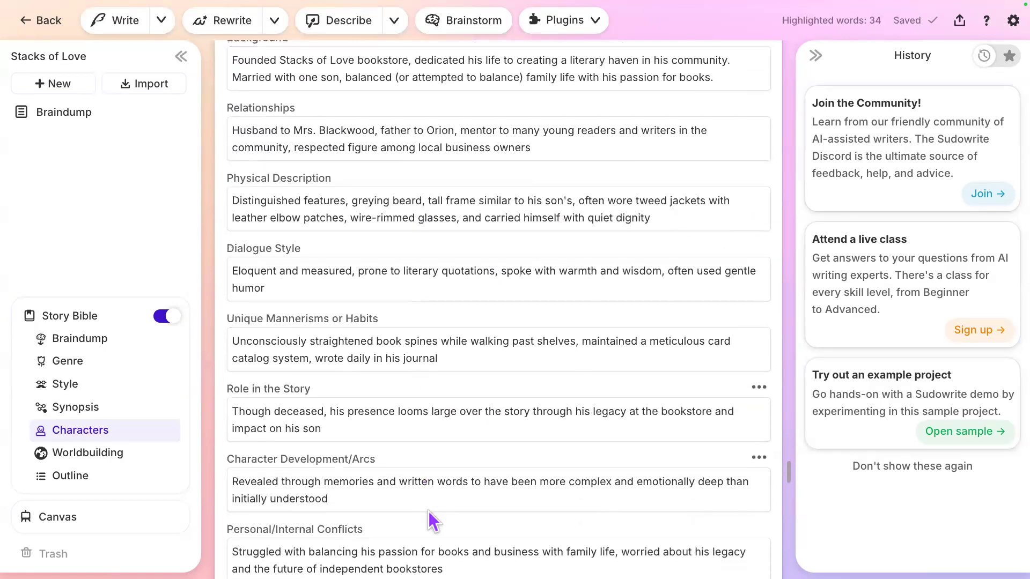
# Add a new trait labelled "Core Motivation" to Cassandra Blythe's character card
pyautogui.scroll(20, 428, 509)
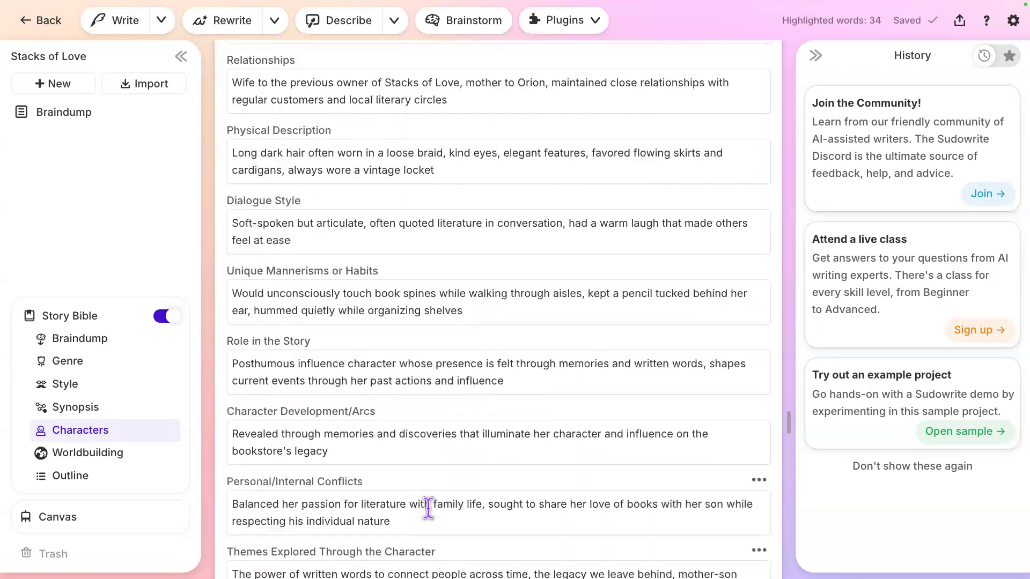
pyautogui.scroll(9, 428, 508)
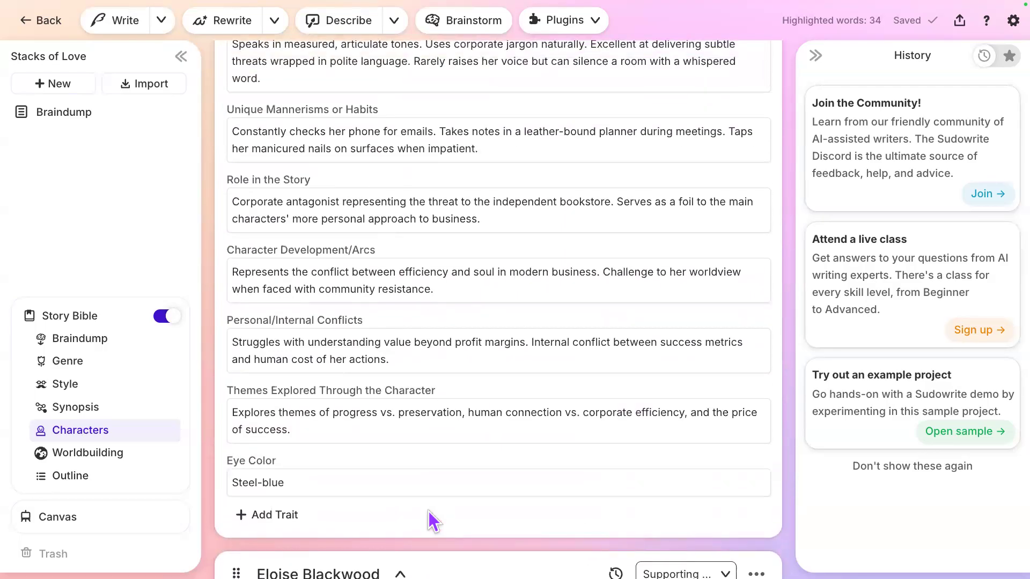
pyautogui.click(273, 516)
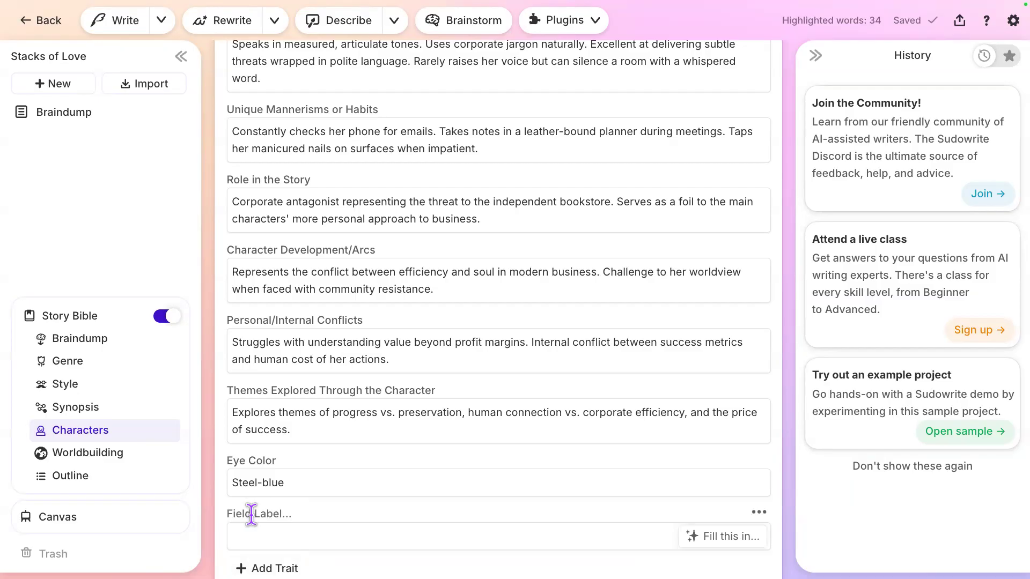
pyautogui.write('Core Motivation')
# Generate Cassandra Blythe's Core Motivation text with the custom instruction "Why is she on the side of the corporation?"
pyautogui.click(655, 539)
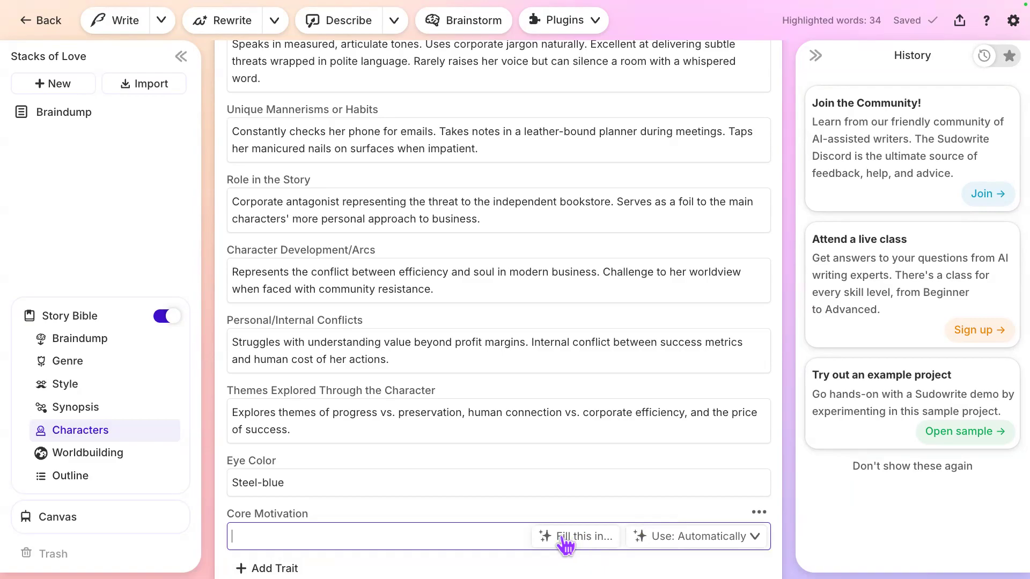
pyautogui.click(582, 538)
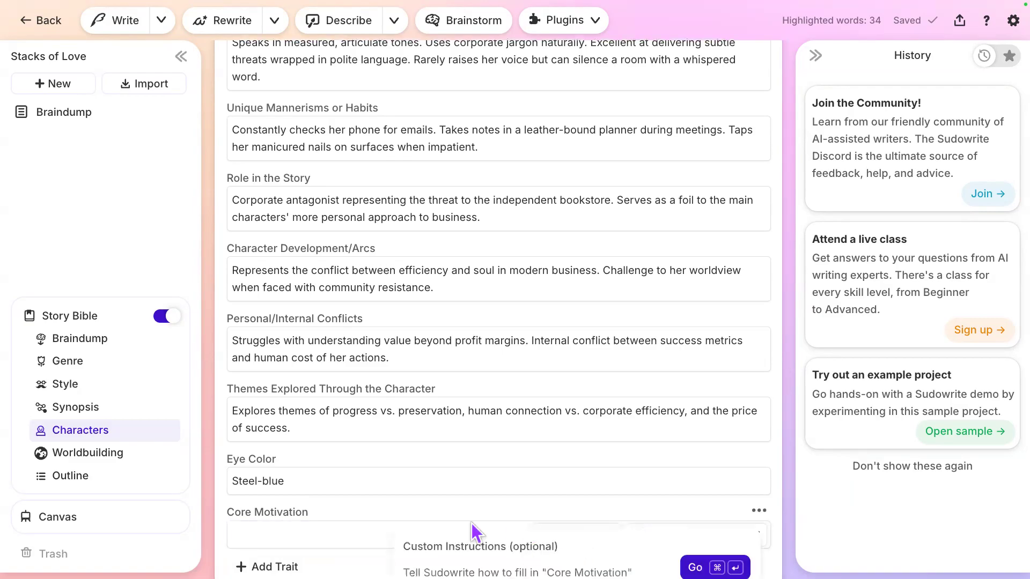
pyautogui.scroll(-1, 471, 523)
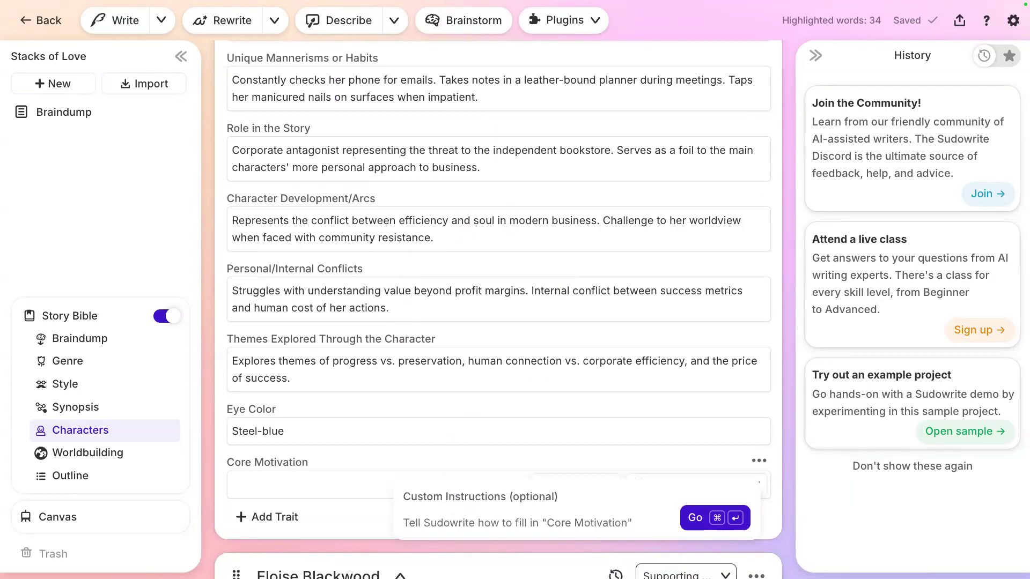
pyautogui.click(535, 524)
pyautogui.write('Wh')
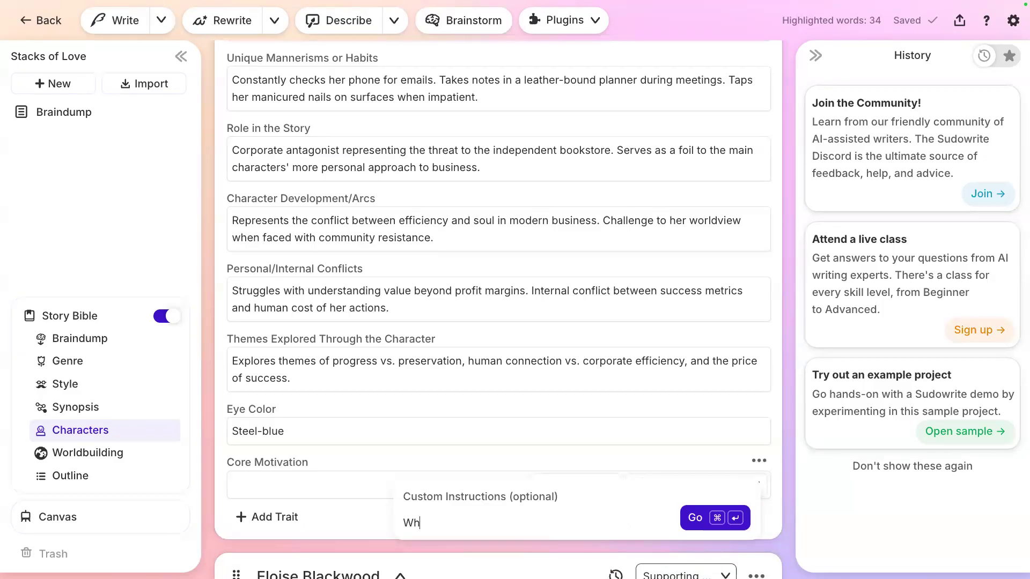
pyautogui.write('y is she on the side of the corpor')
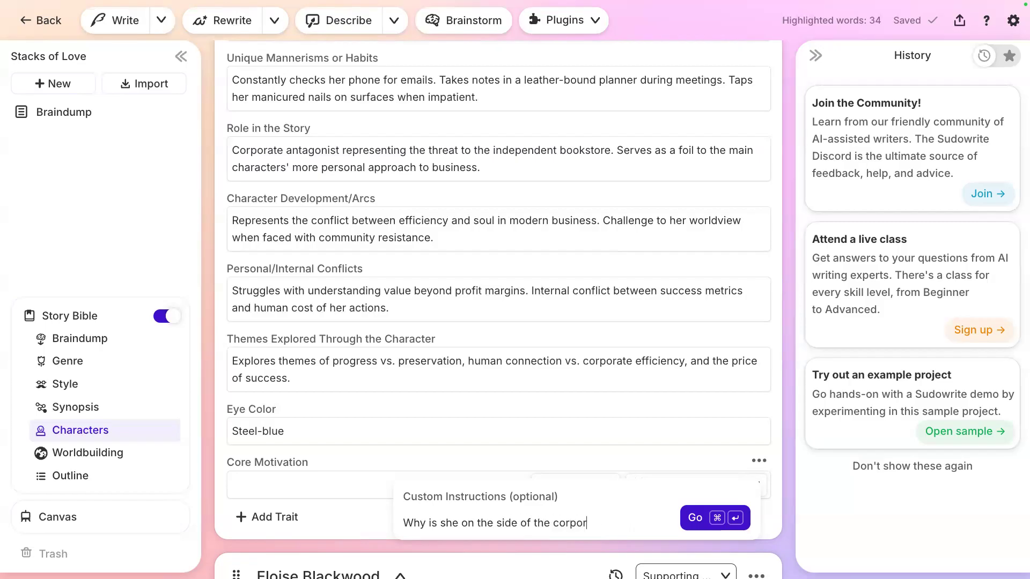
pyautogui.write('tioation?')
pyautogui.click(734, 525)
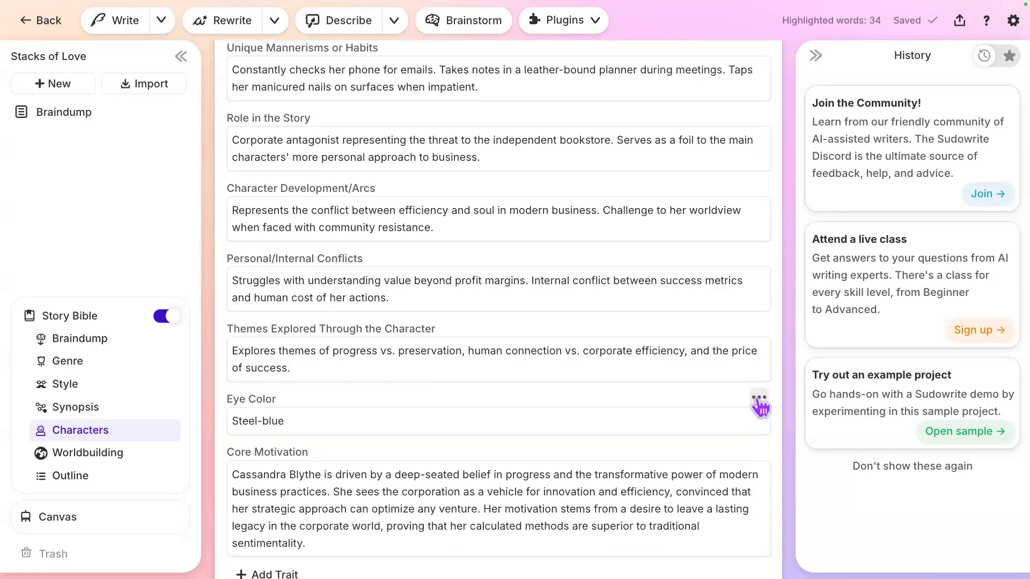
# Set the Core Motivation trait on Cassandra Blythe's card to Never be used
pyautogui.click(758, 451)
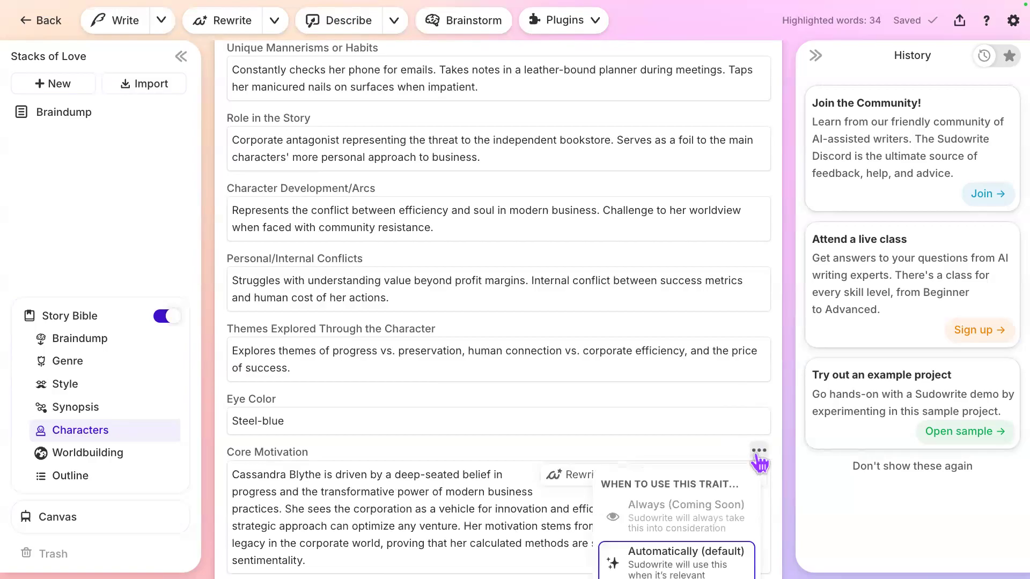
pyautogui.scroll(-2, 760, 463)
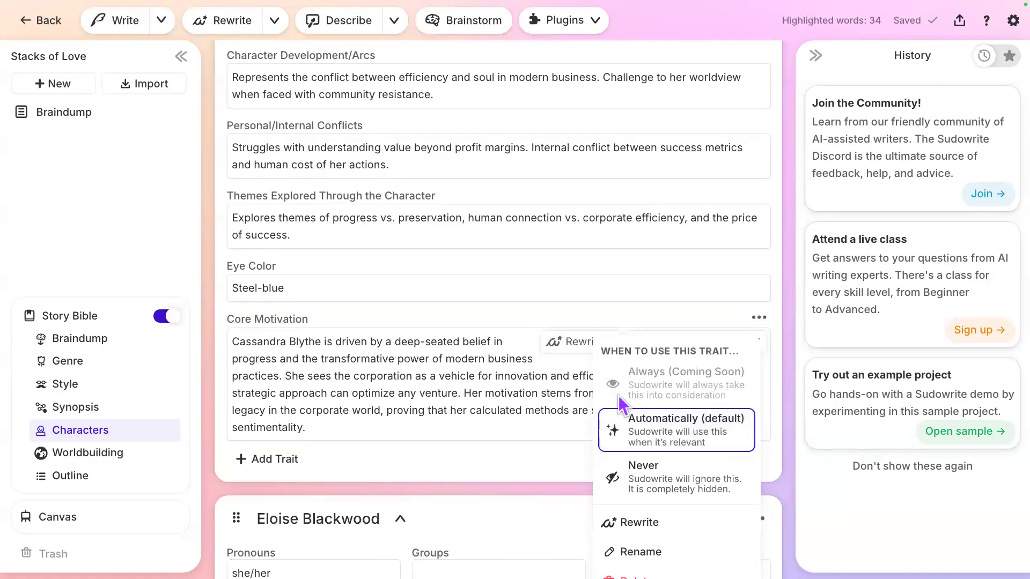
pyautogui.click(634, 473)
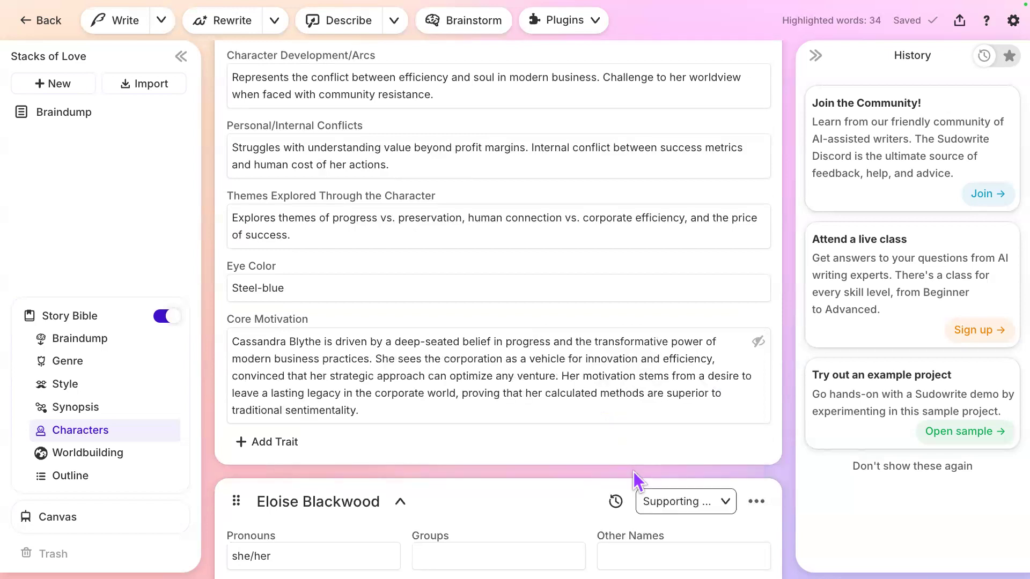
# Return to the start of the Characters section and collapse the Orion Blackwood and Lila Sunbeam cards
pyautogui.click(657, 364)
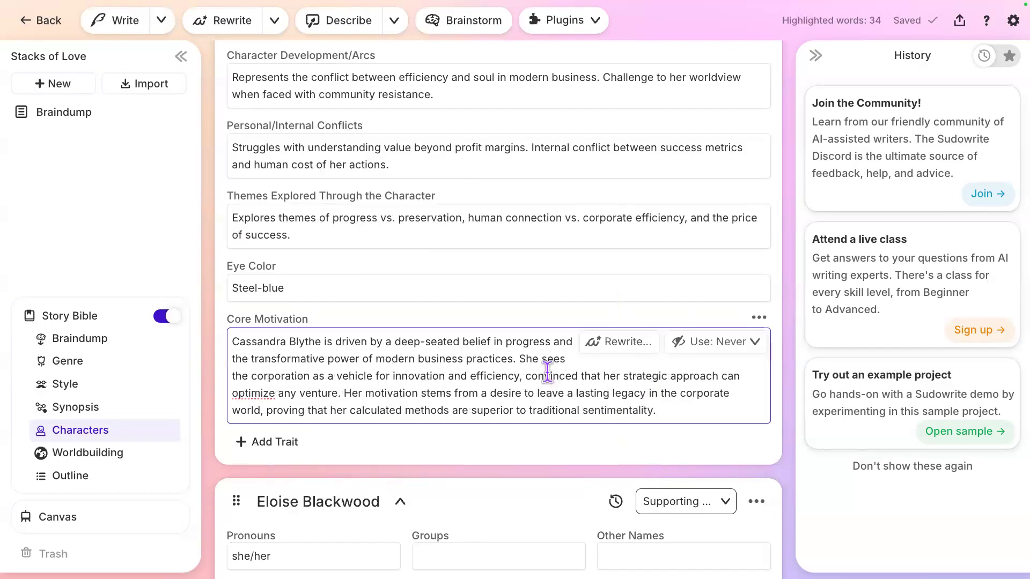
pyautogui.scroll(-1, 547, 371)
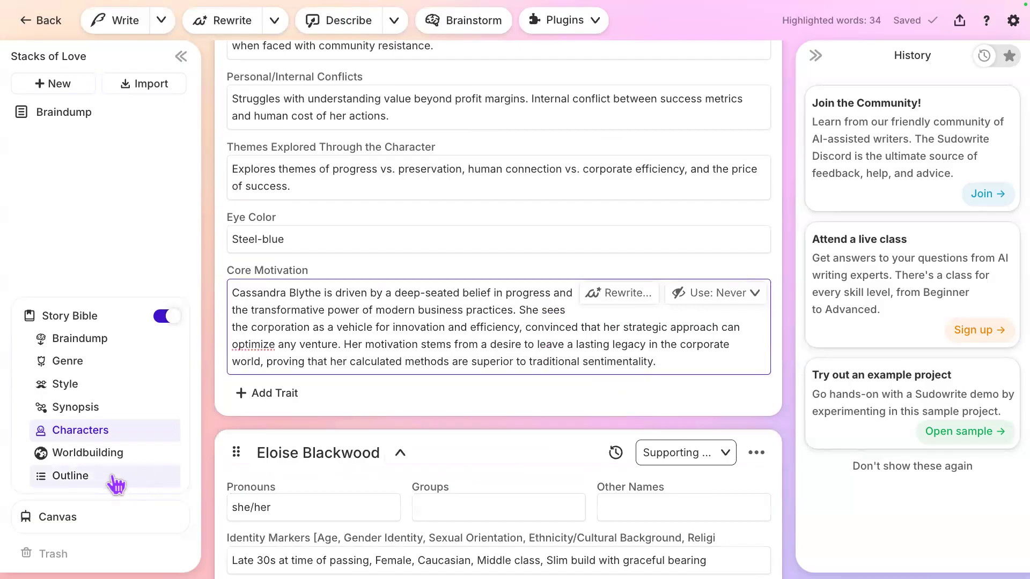
pyautogui.click(114, 437)
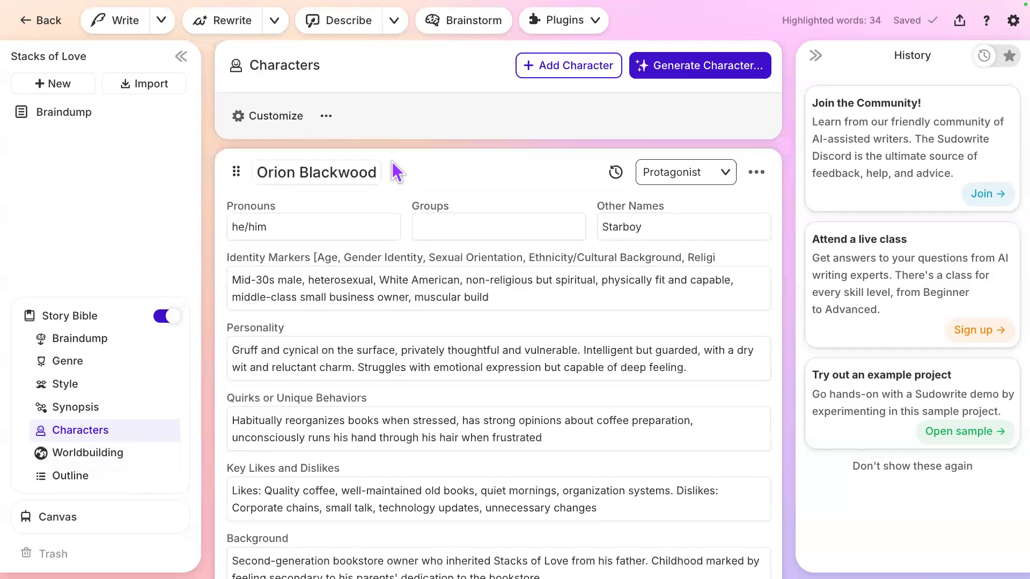
pyautogui.click(397, 172)
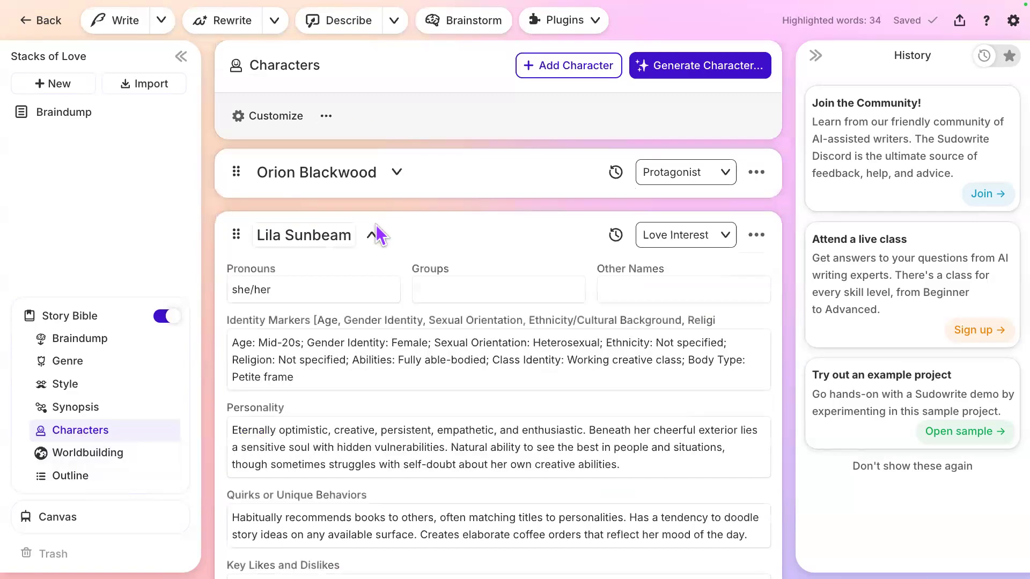
pyautogui.click(375, 240)
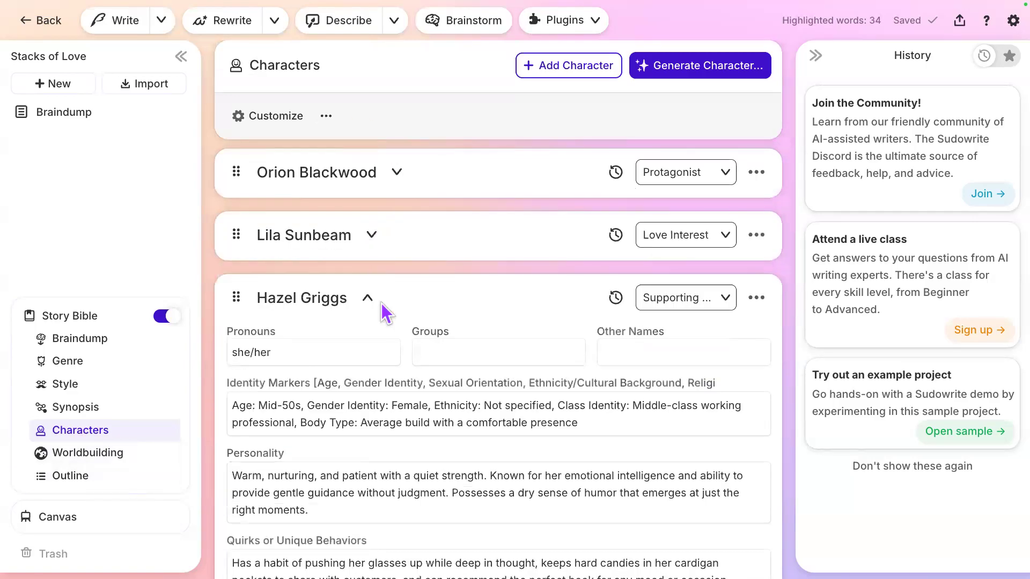
# Look through the worldbuilding element types and the default traits for Organization and Clue without changing them
pyautogui.click(106, 460)
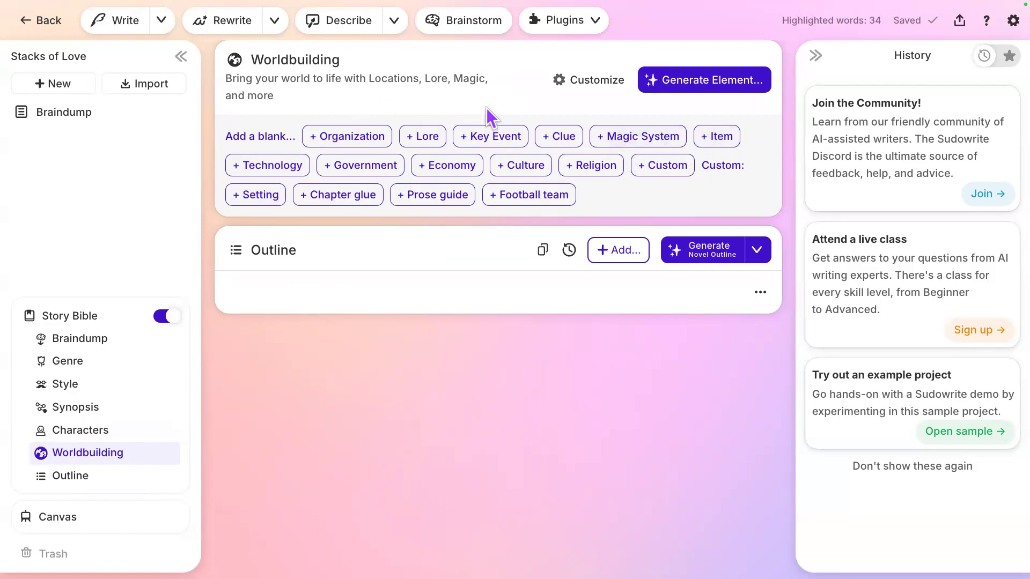
pyautogui.click(593, 79)
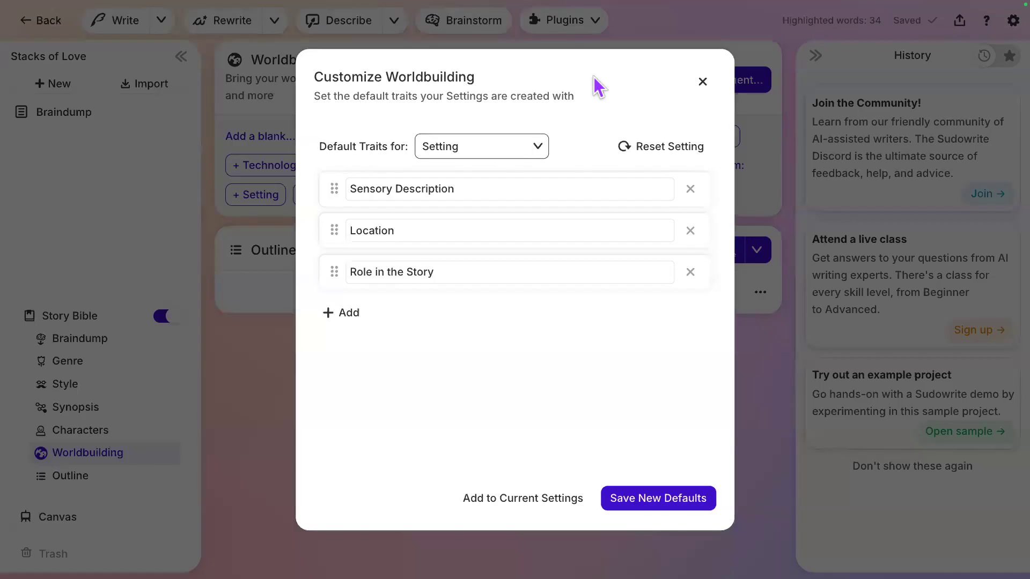
pyautogui.click(524, 153)
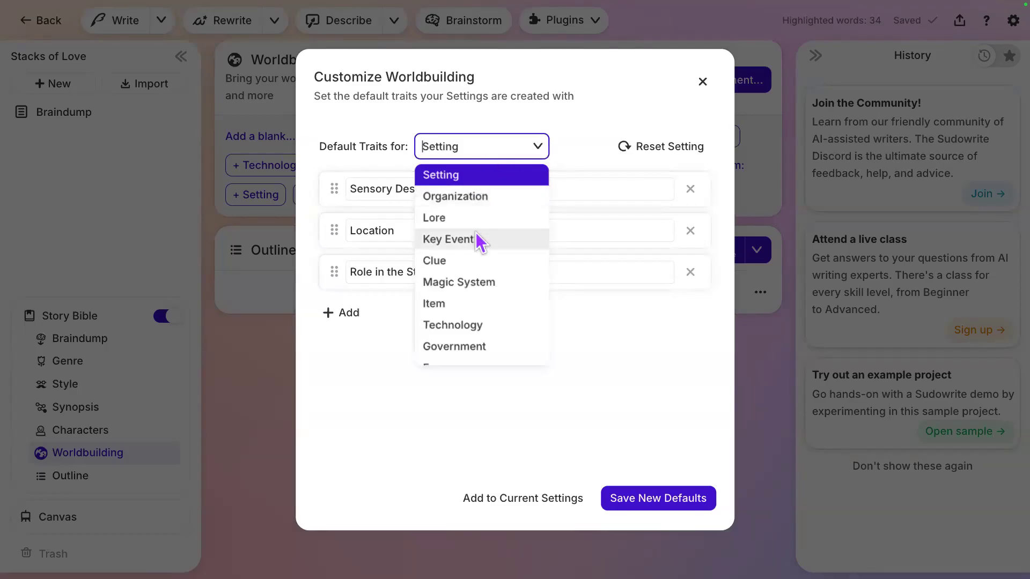
pyautogui.scroll(-3, 452, 326)
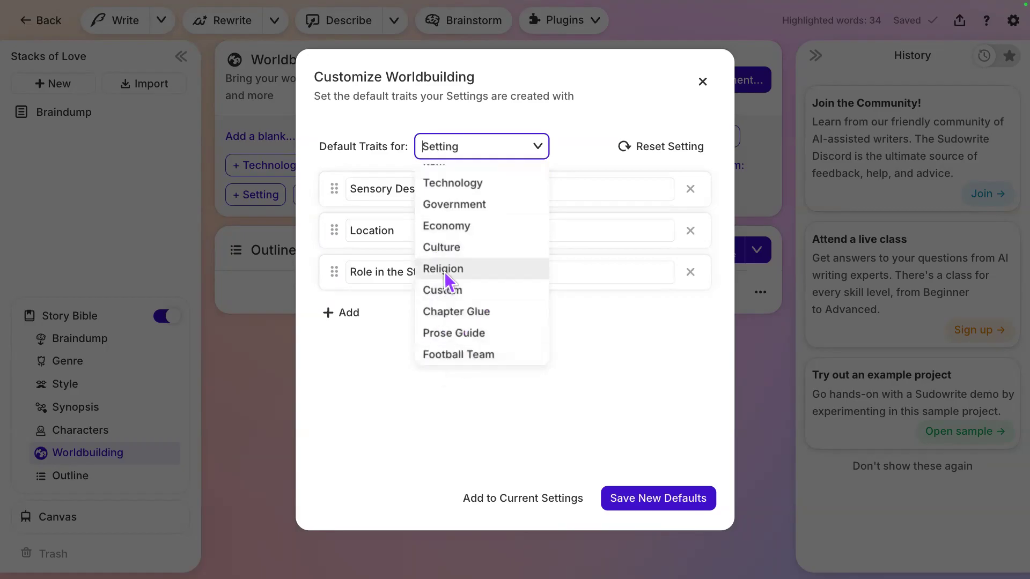
pyautogui.scroll(3, 447, 280)
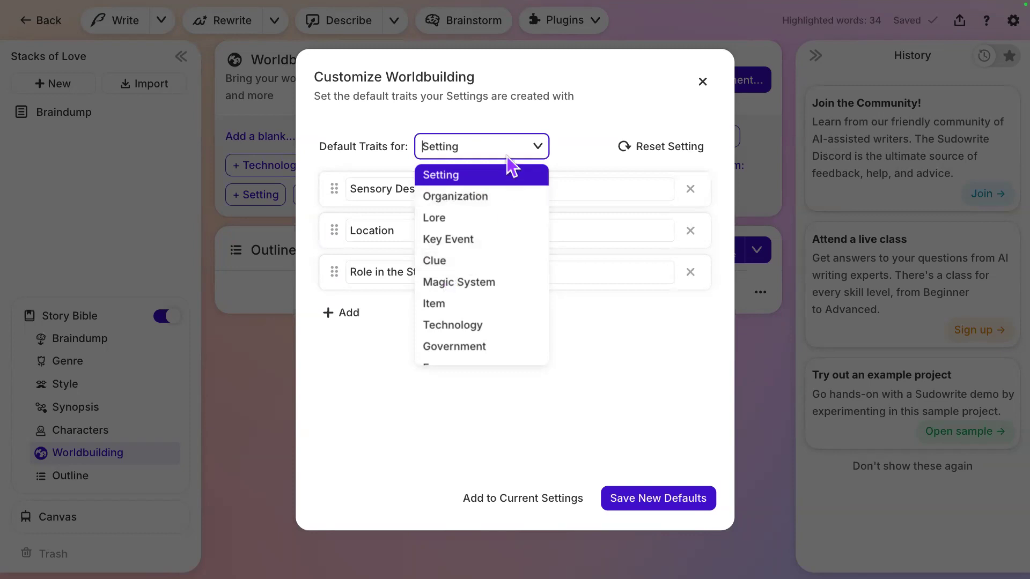
pyautogui.click(488, 196)
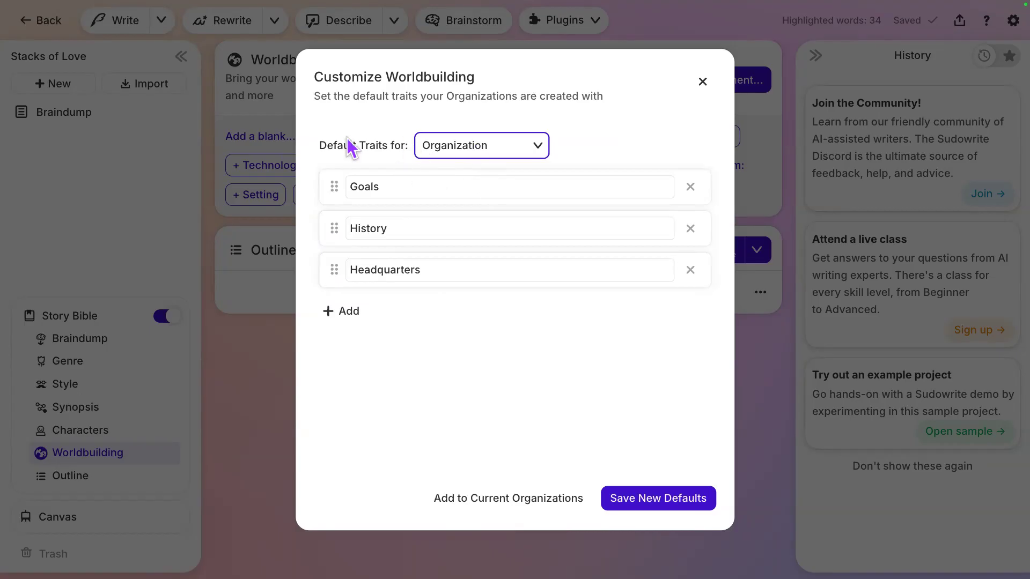
pyautogui.click(481, 144)
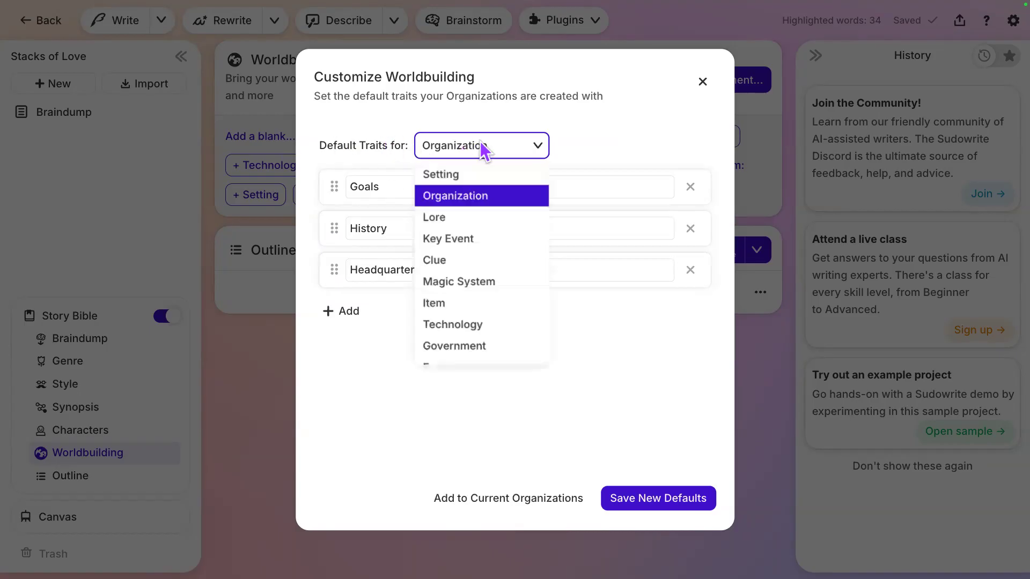
pyautogui.click(474, 261)
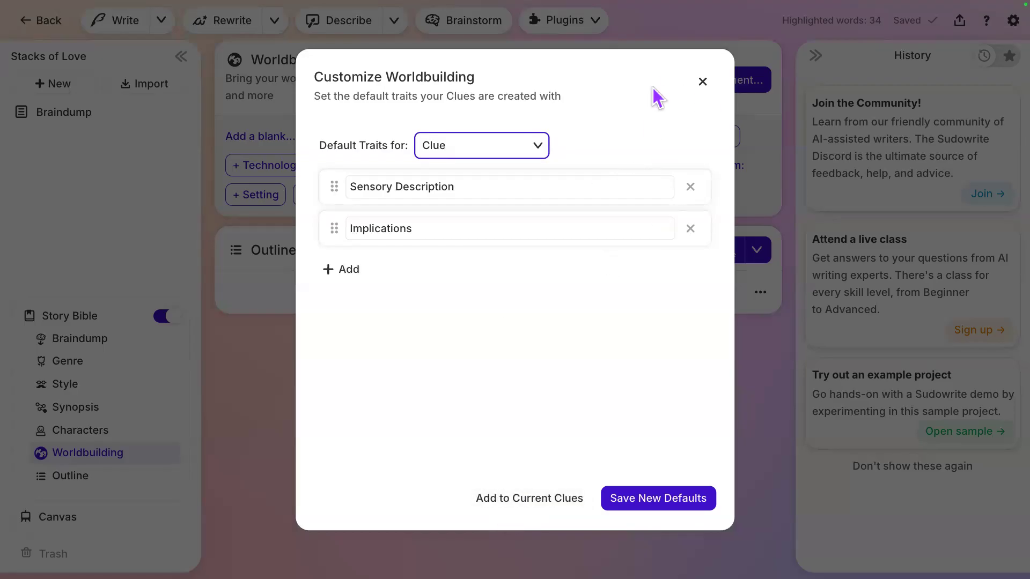
pyautogui.click(699, 86)
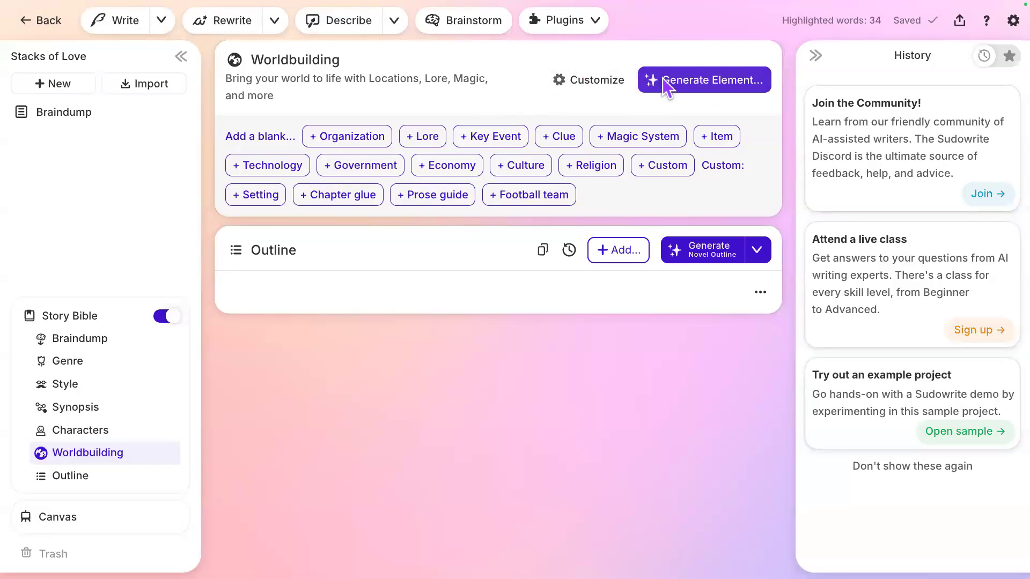
# Generate a Setting element in Worldbuilding with the custom instruction: The bookstore "Stacks of Love"
pyautogui.scroll(3, 670, 88)
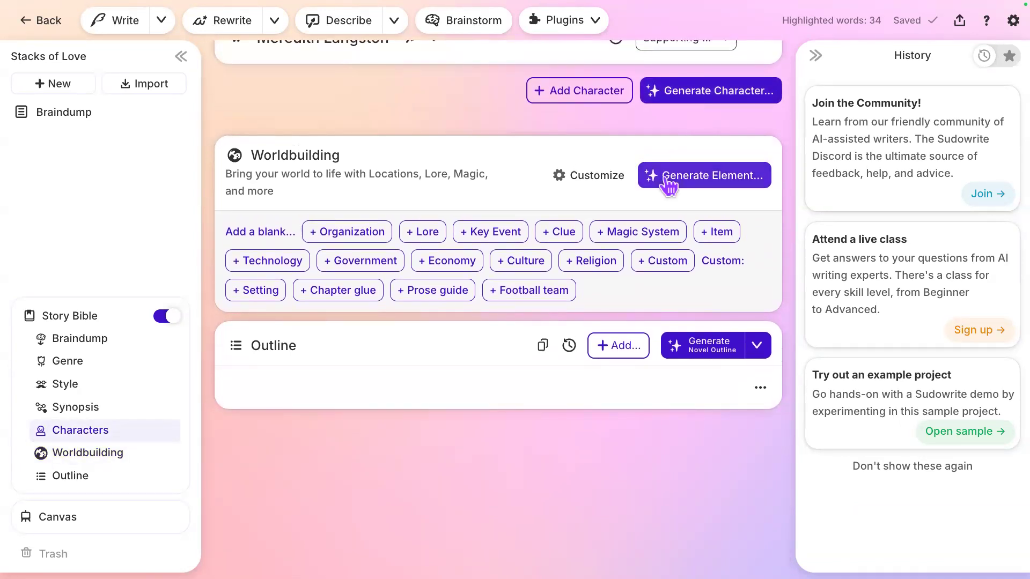
pyautogui.click(667, 188)
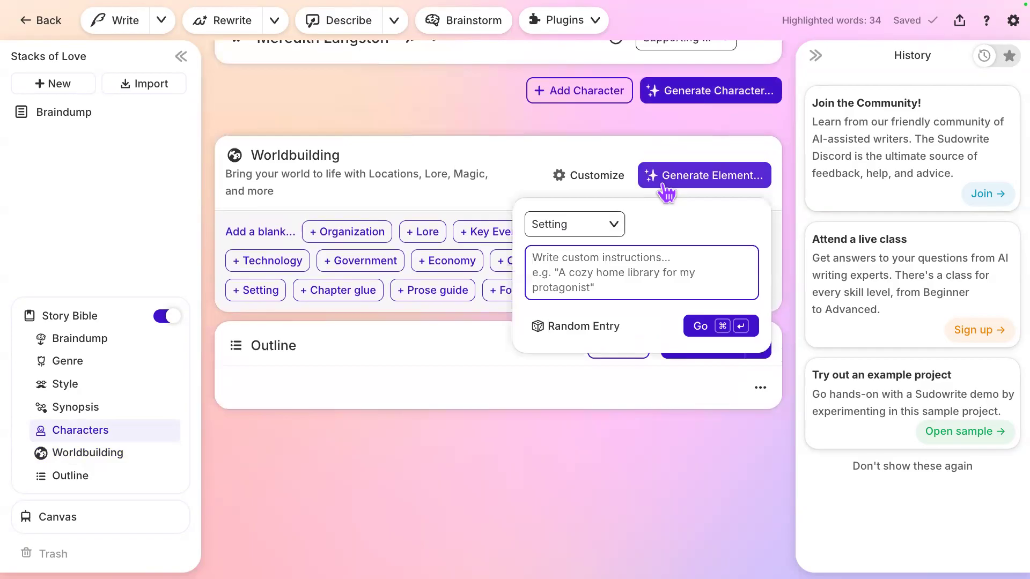
pyautogui.click(612, 224)
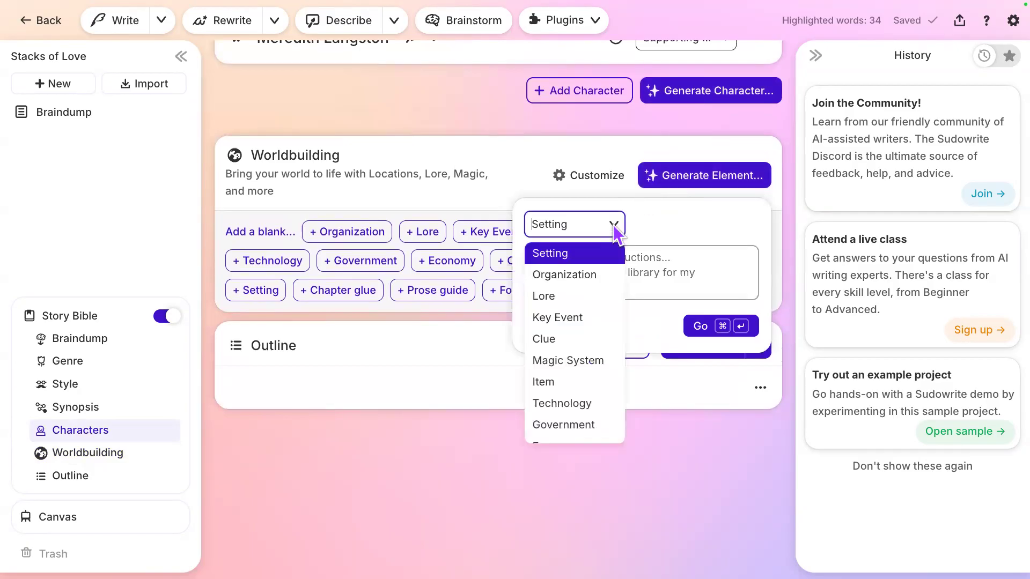
pyautogui.scroll(-3, 576, 395)
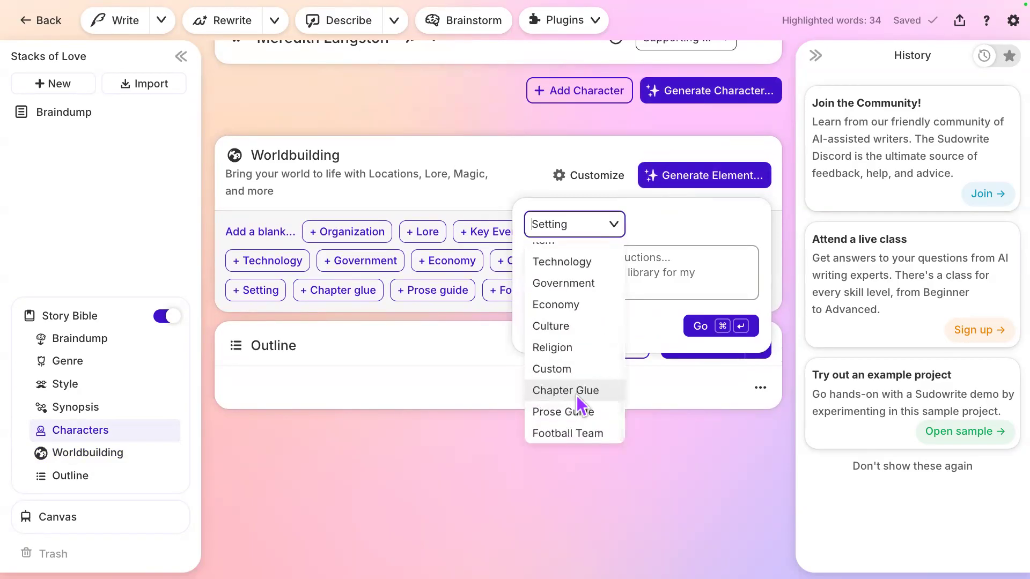
pyautogui.scroll(3, 576, 395)
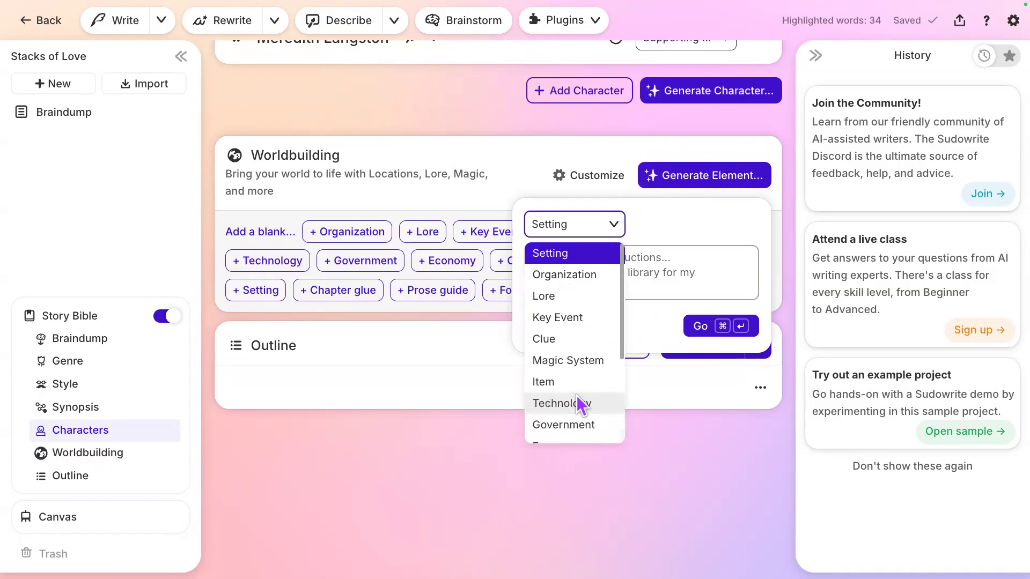
pyautogui.click(573, 256)
pyautogui.click(604, 260)
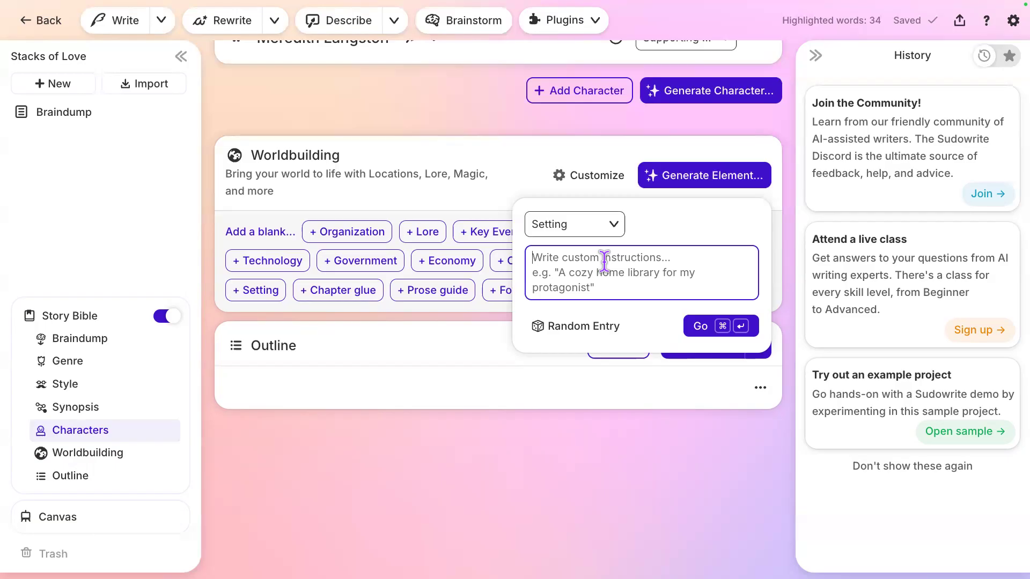
pyautogui.write('Te')
pyautogui.press('BackSpace')
pyautogui.write('h')
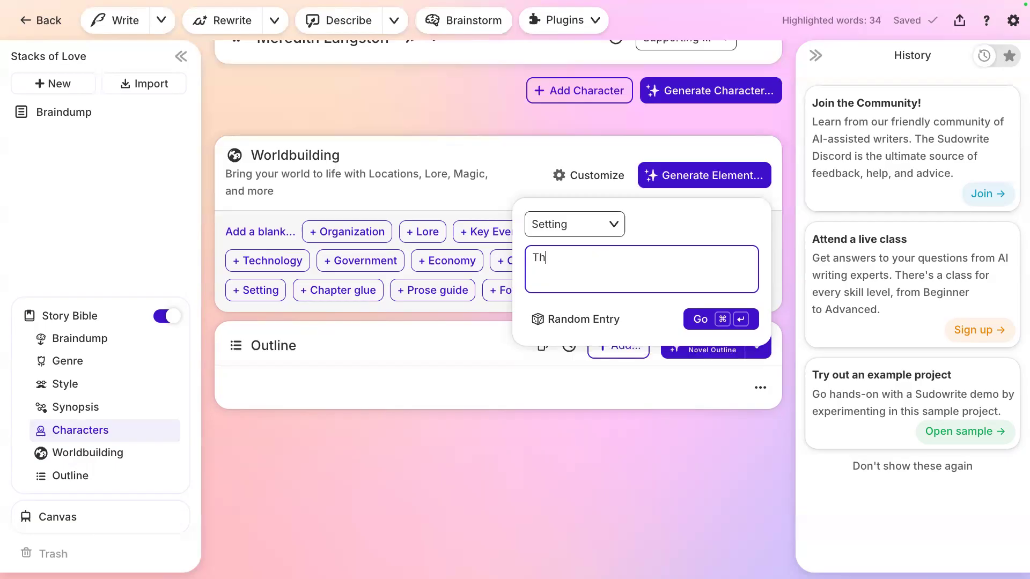
pyautogui.write('e bookstore "Staj')
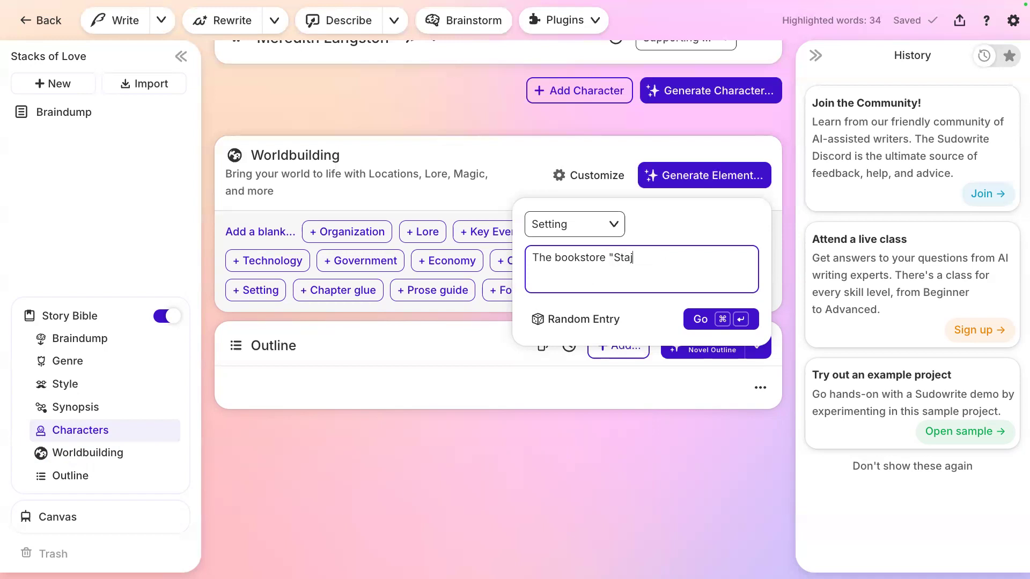
pyautogui.press('BackSpace')
pyautogui.write('cj')
pyautogui.press('BackSpace')
pyautogui.write('ks fo Love"')
pyautogui.press('Left')
pyautogui.press('Left')
pyautogui.press('Left')
pyautogui.press('Left')
pyautogui.press('BackSpace')
pyautogui.write('f')
pyautogui.click(719, 320)
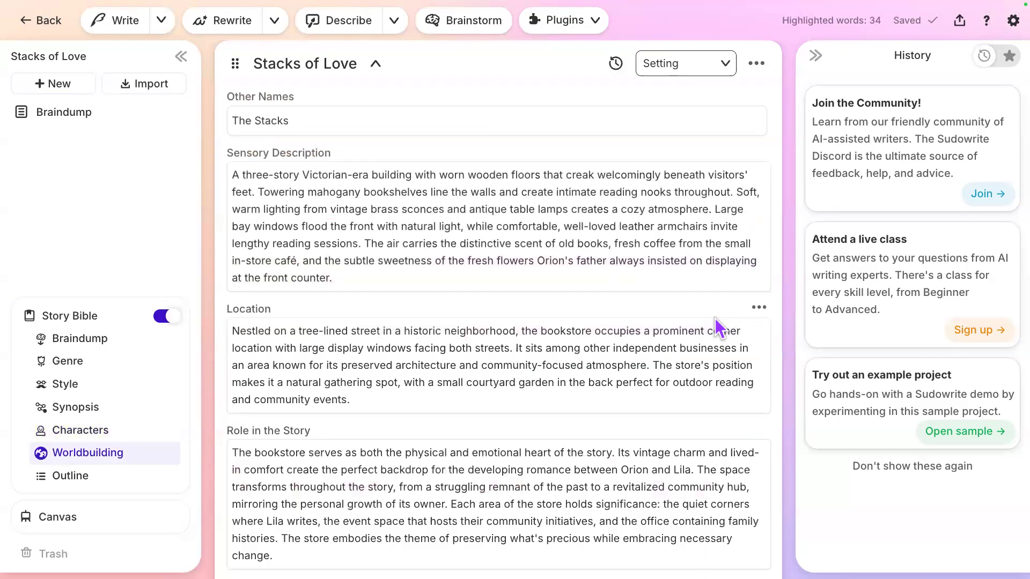
# Rename the bookstore's setting card as "Stacks of Love [1984]"
pyautogui.scroll(1, 714, 317)
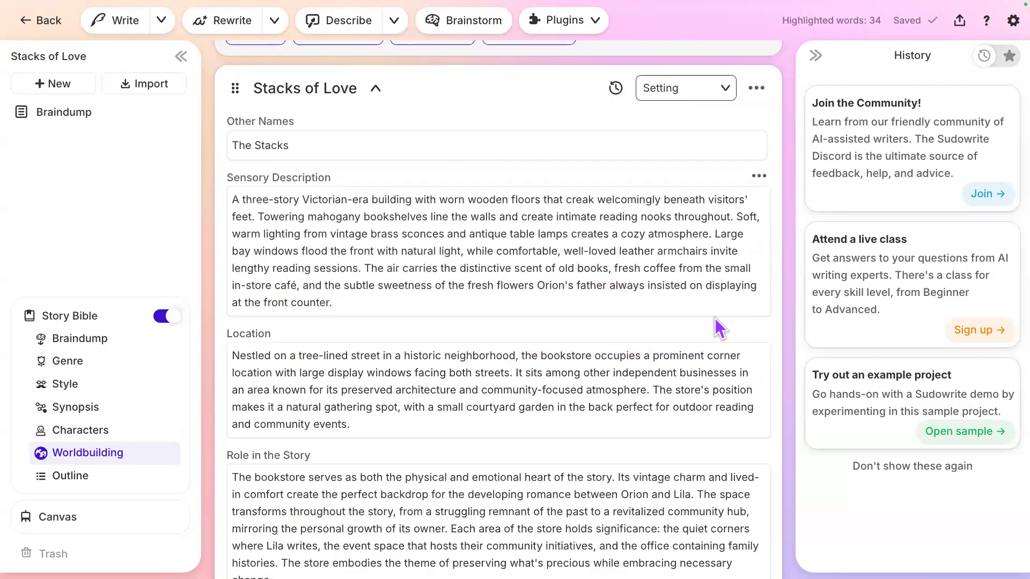
pyautogui.scroll(2, 715, 318)
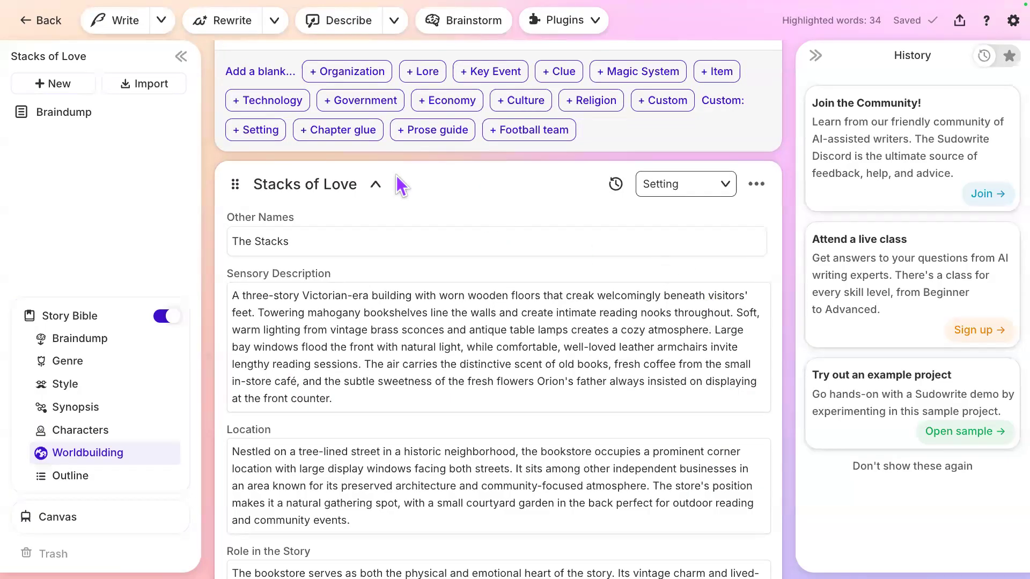
pyautogui.click(376, 187)
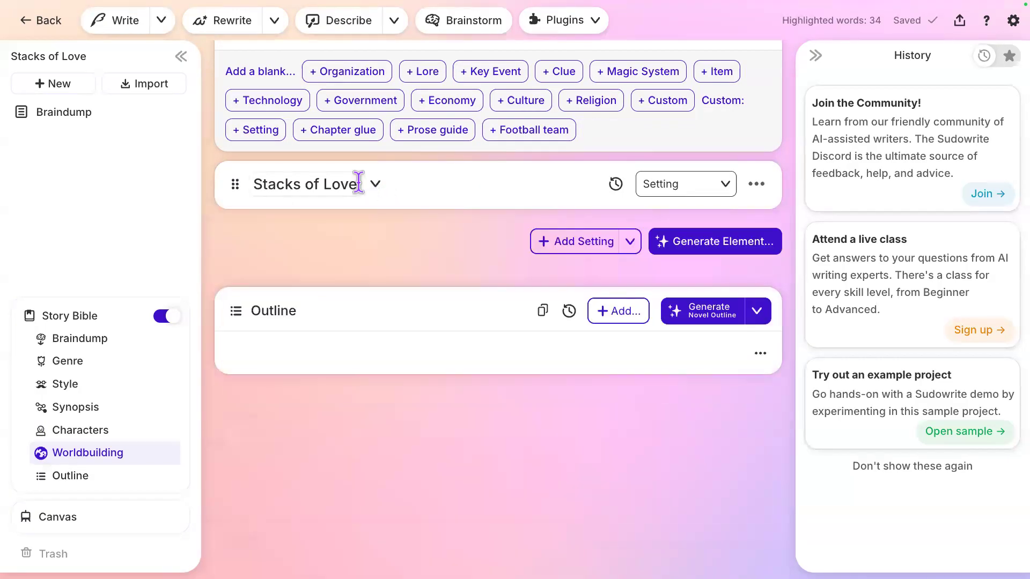
pyautogui.click(377, 186)
pyautogui.click(353, 184)
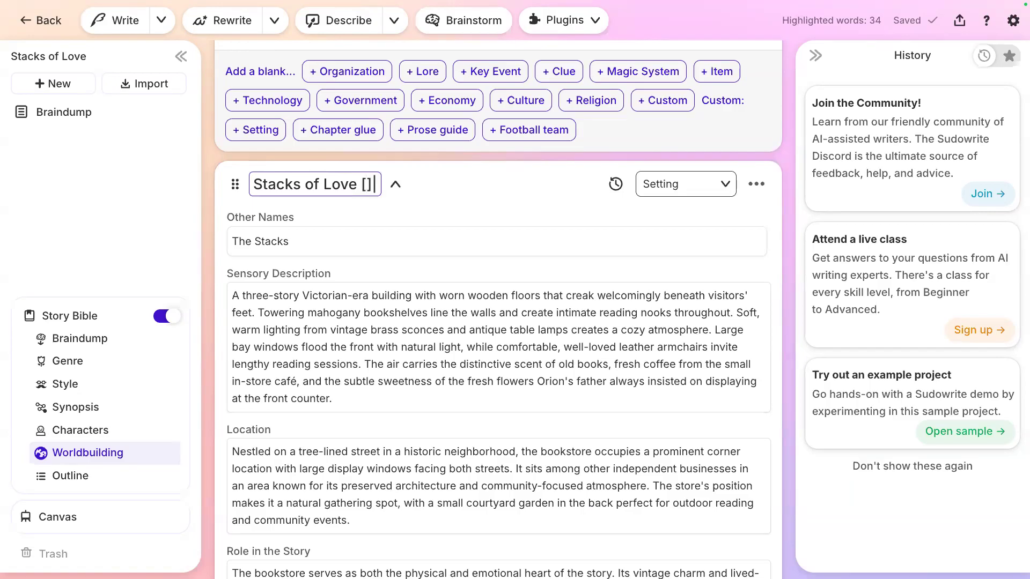
pyautogui.press('BackSpace')
pyautogui.write('1984')
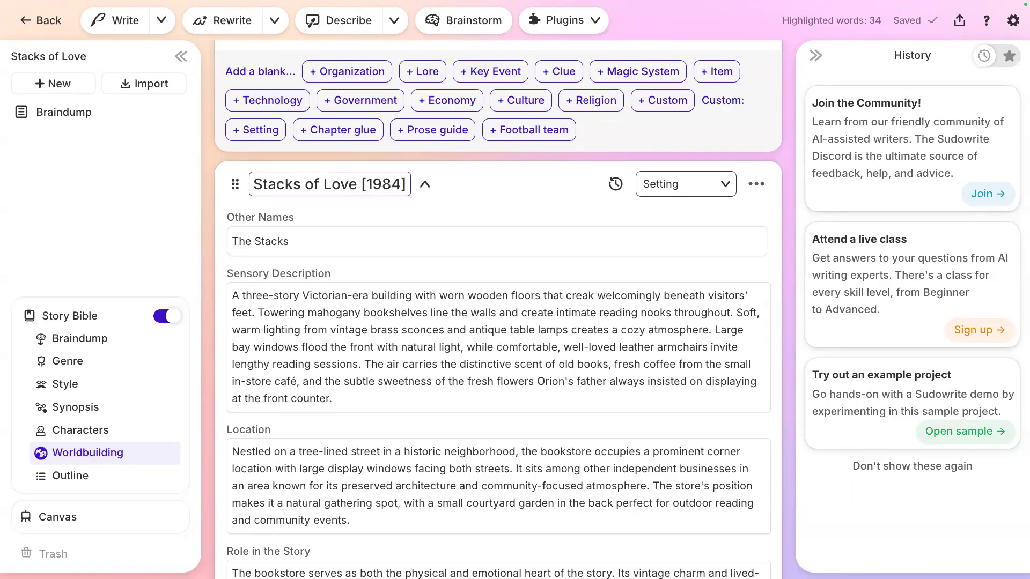
pyautogui.click(439, 236)
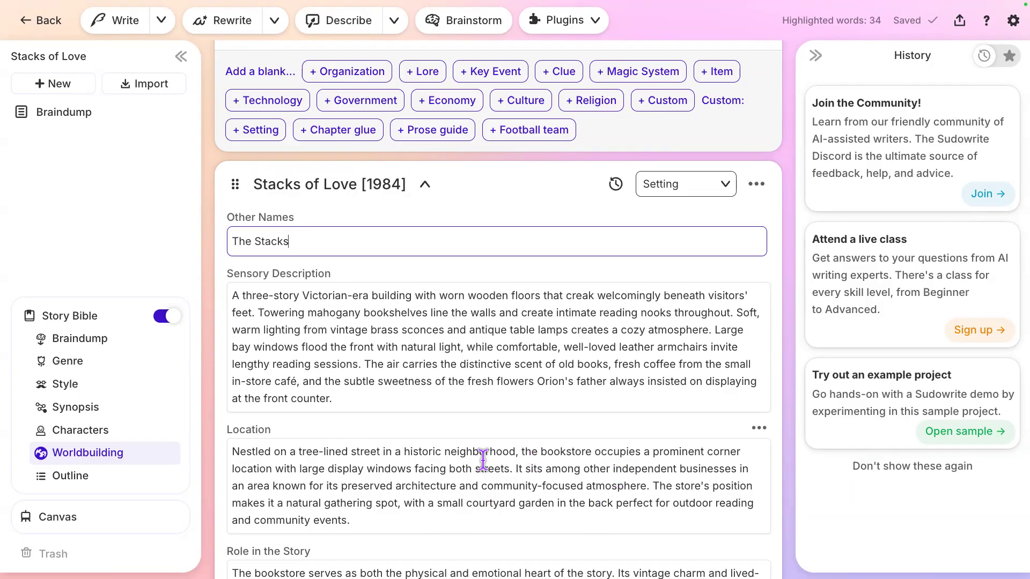
# Try setting the Stacks of Love [1984] card to Never be used, and return it to Automatically (default)
pyautogui.click(757, 186)
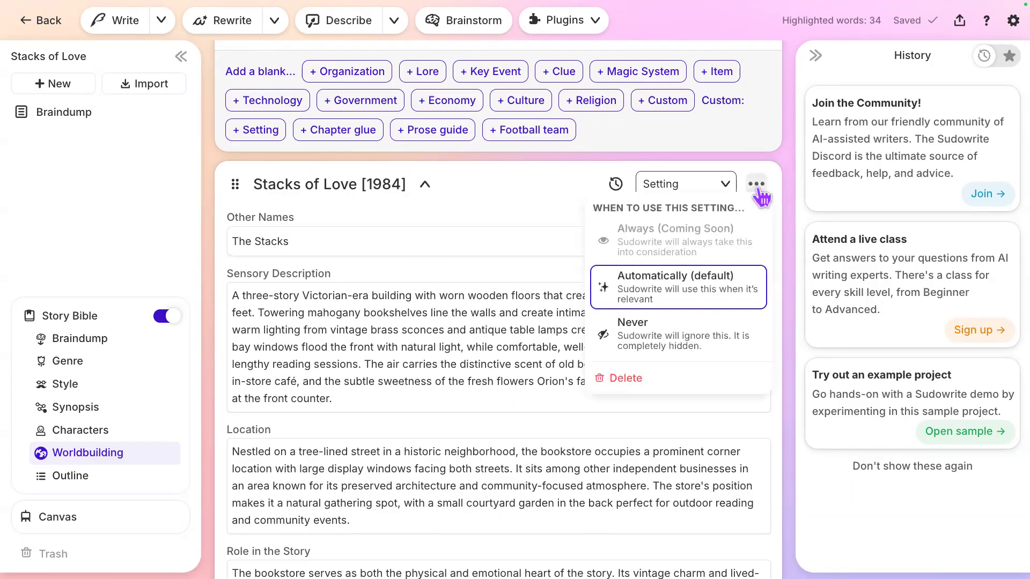
pyautogui.click(680, 337)
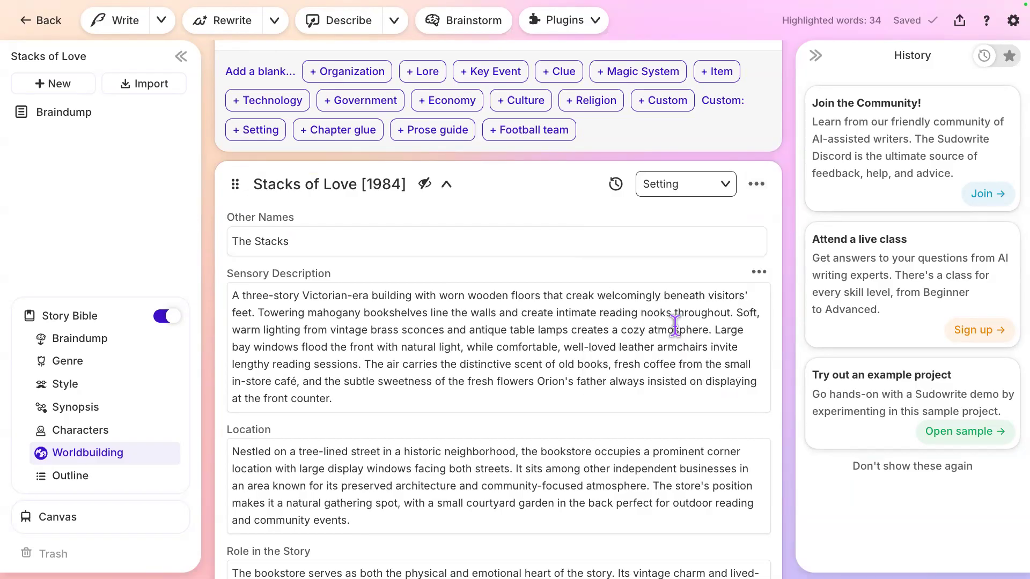
pyautogui.click(752, 198)
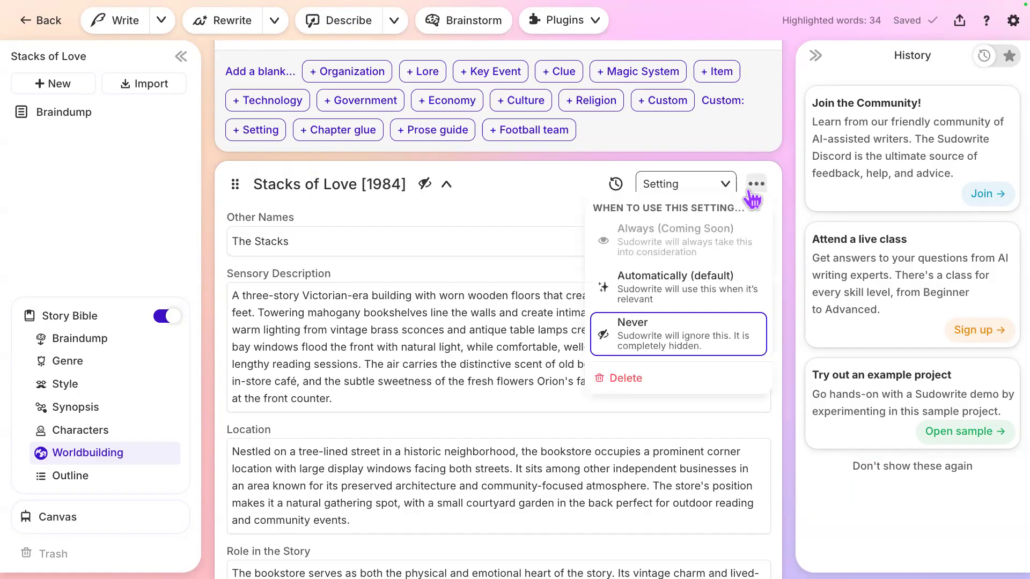
pyautogui.click(707, 285)
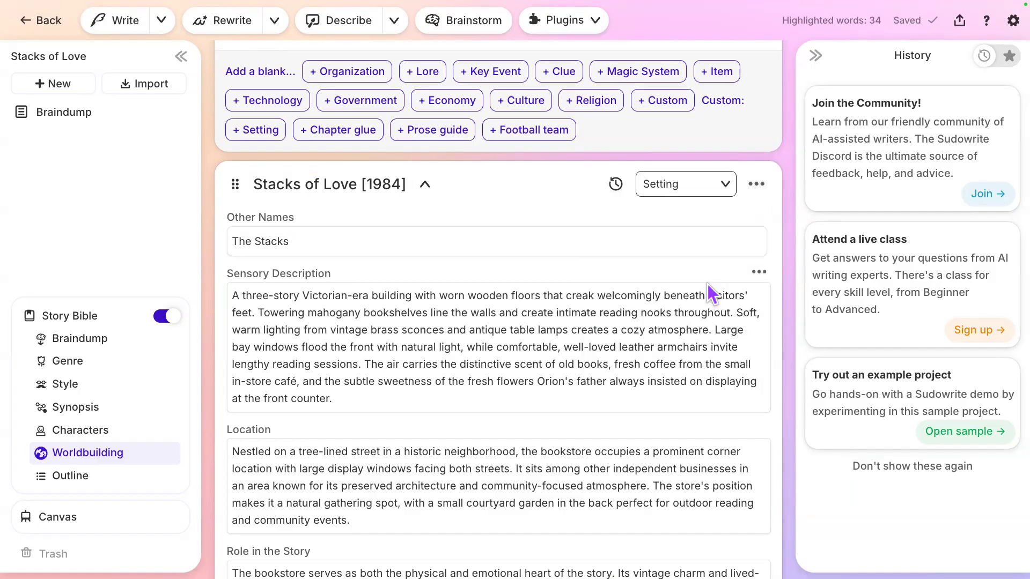
pyautogui.click(383, 184)
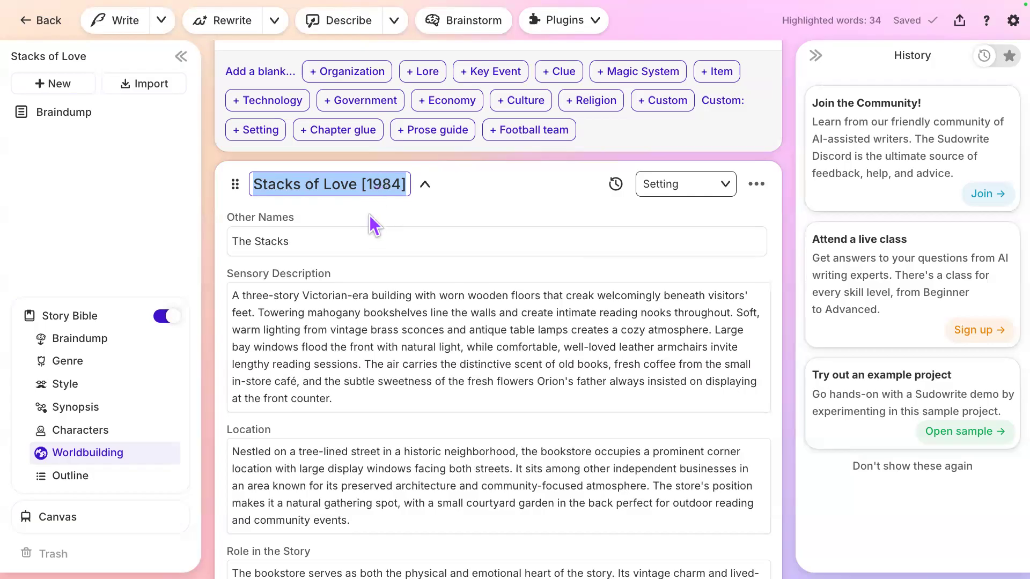
pyautogui.click(434, 188)
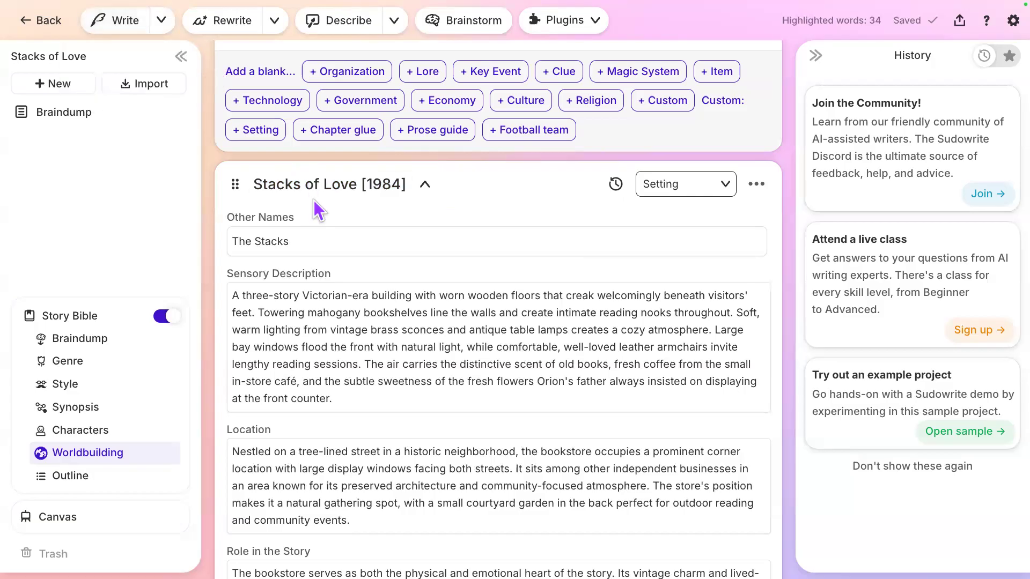
# Try setting the Stacks of Love [1984] setting card to Never be used
pyautogui.scroll(1, 313, 201)
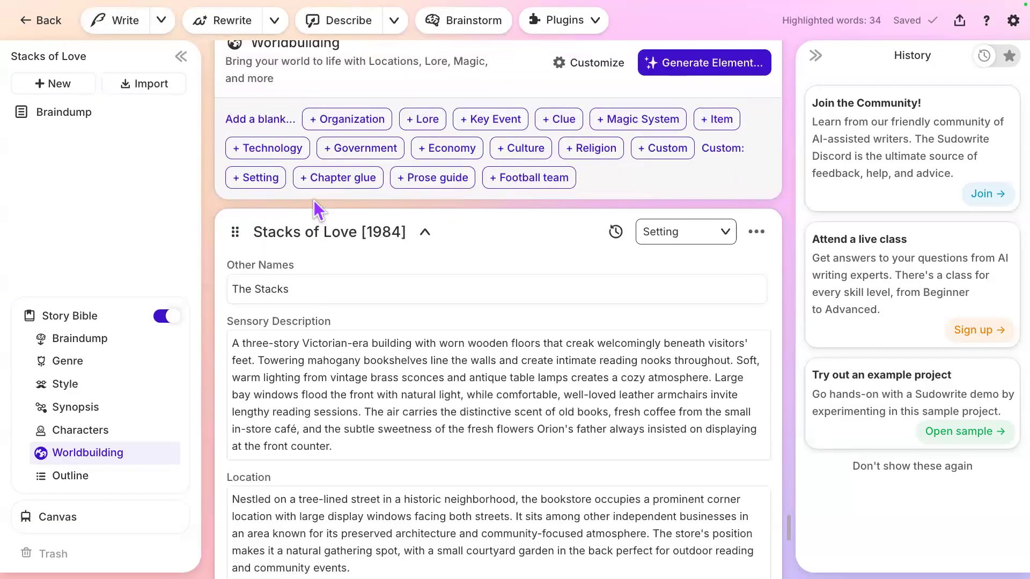
pyautogui.click(761, 229)
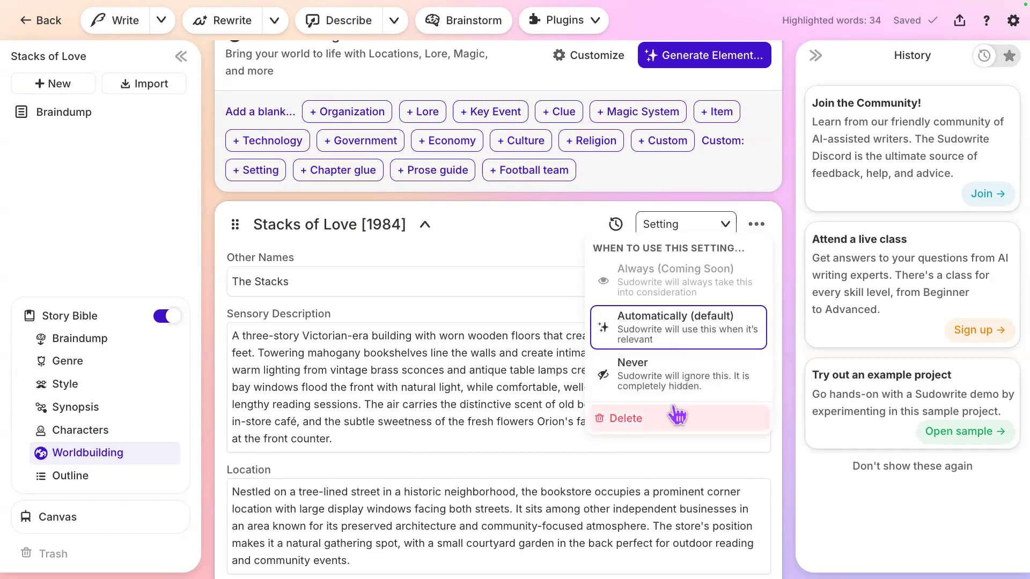
pyautogui.click(678, 379)
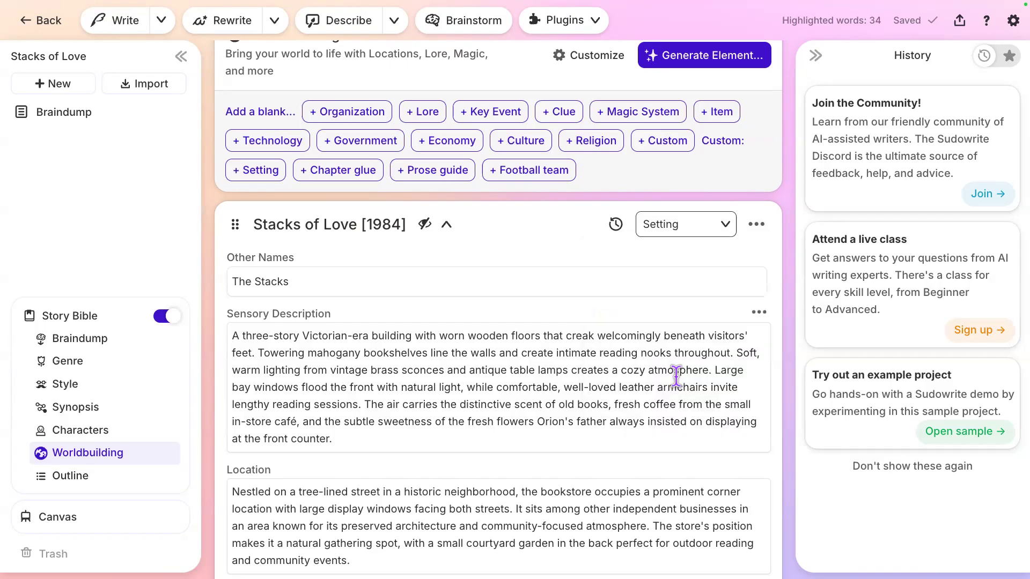
# Remove [1984] from the bookstore card's title so that it reads "Stacks of Love"
pyautogui.click(395, 225)
pyautogui.moveTo(363, 221); pyautogui.dragTo(492, 228)
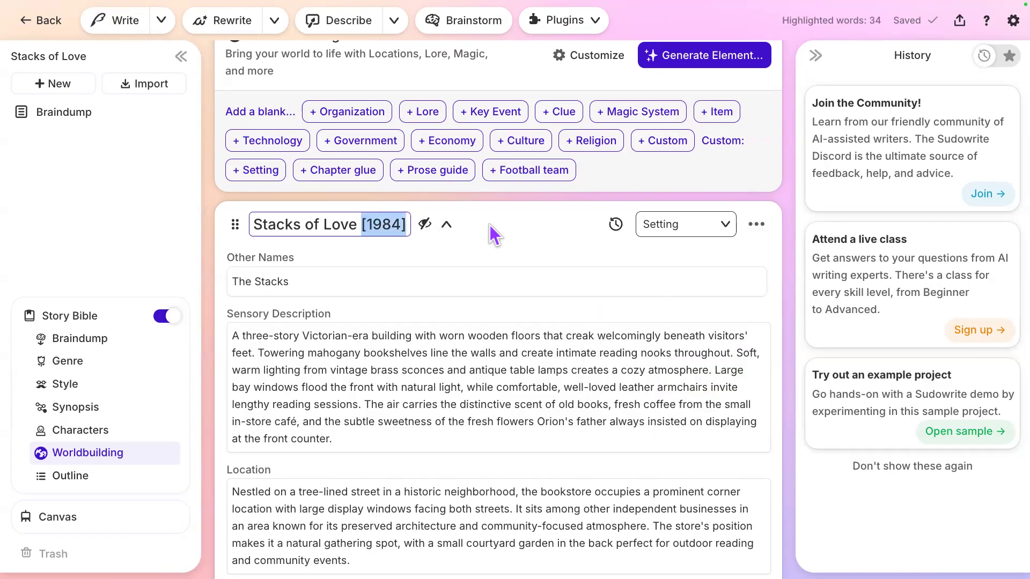
pyautogui.press('BackSpace')
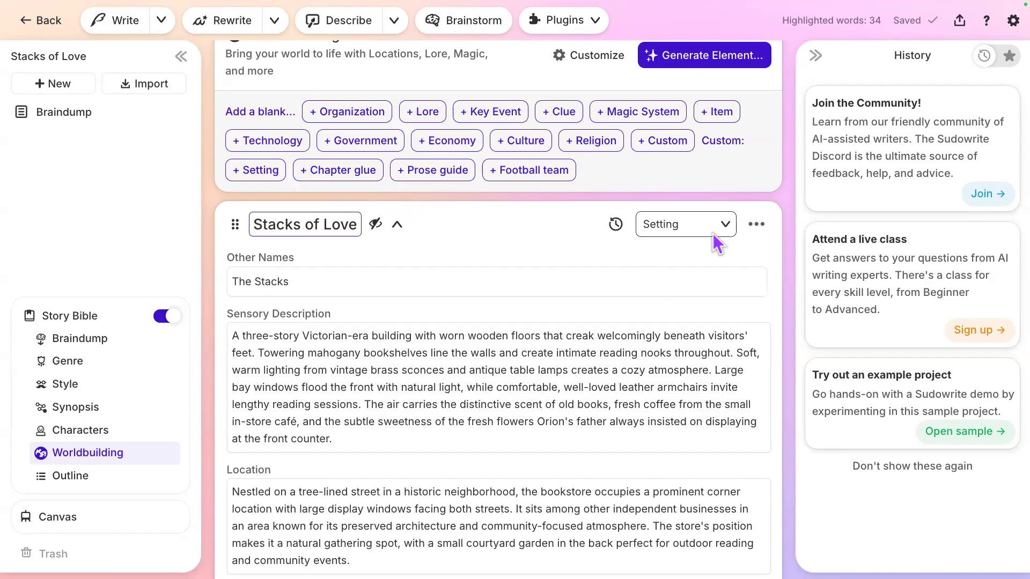
# Set the Stacks of Love card's usage to Automatically (default) and collapse the card
pyautogui.click(755, 227)
pyautogui.click(704, 316)
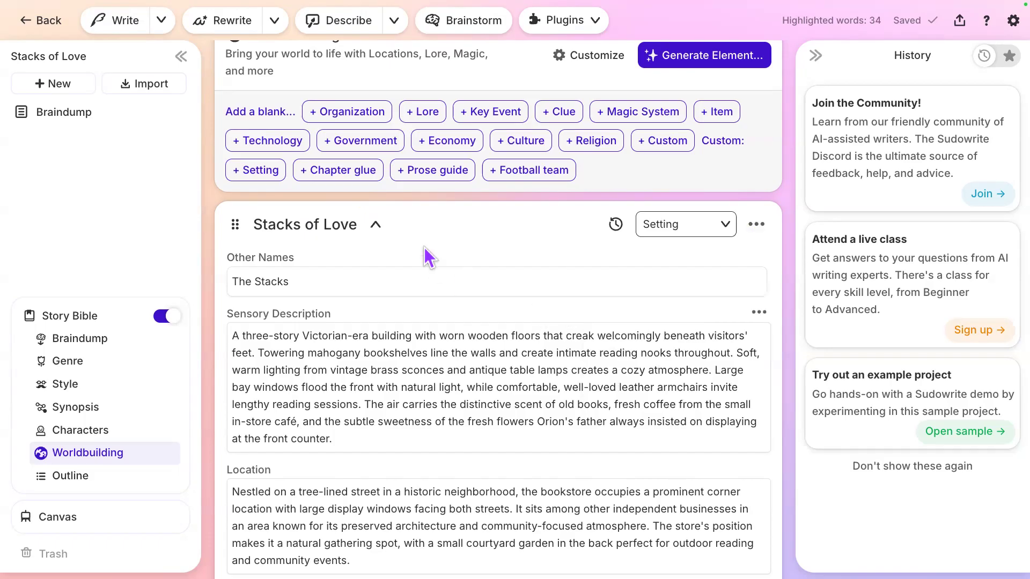
pyautogui.click(375, 225)
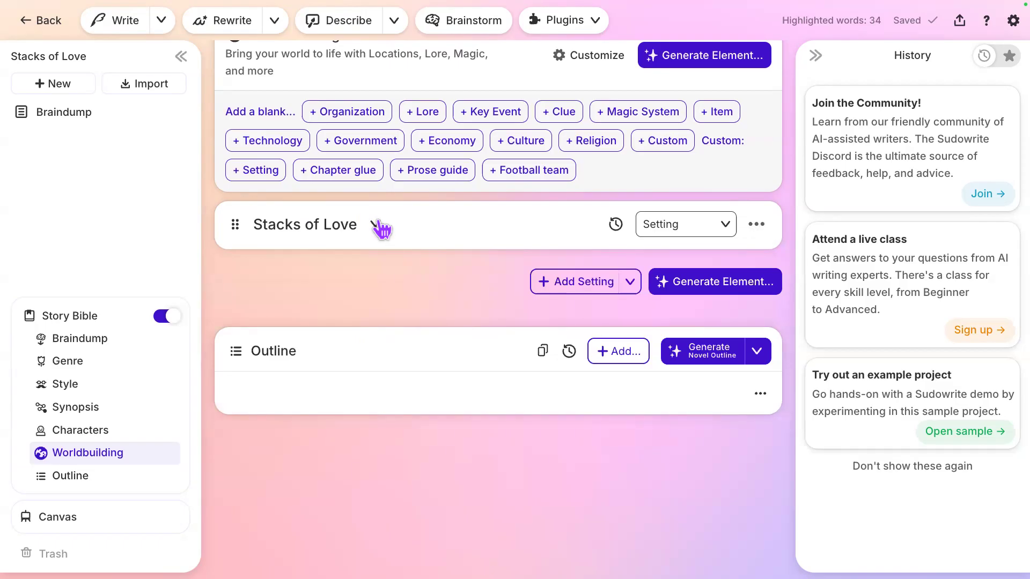
pyautogui.scroll(1, 387, 288)
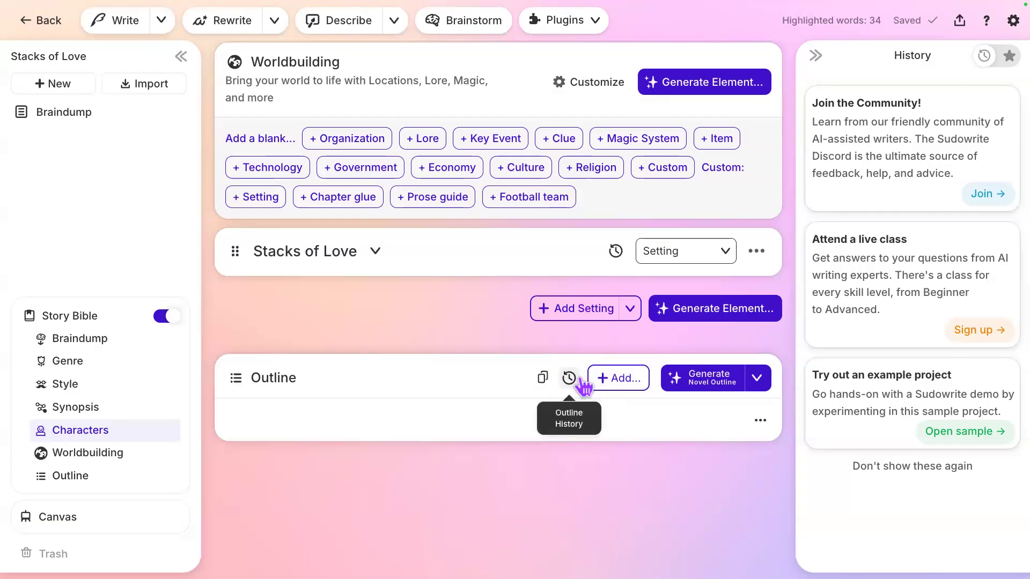
pyautogui.click(760, 421)
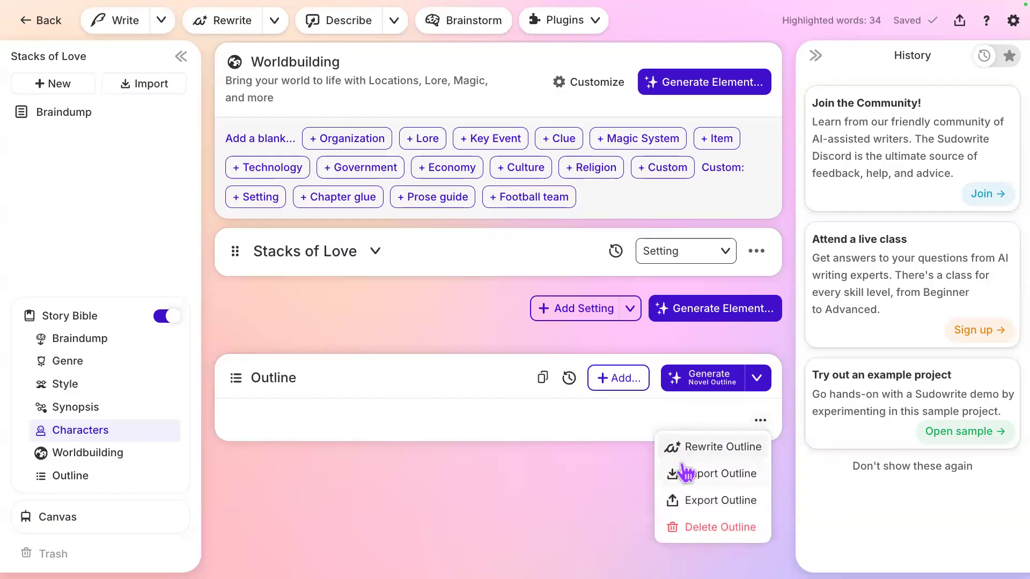
pyautogui.click(613, 414)
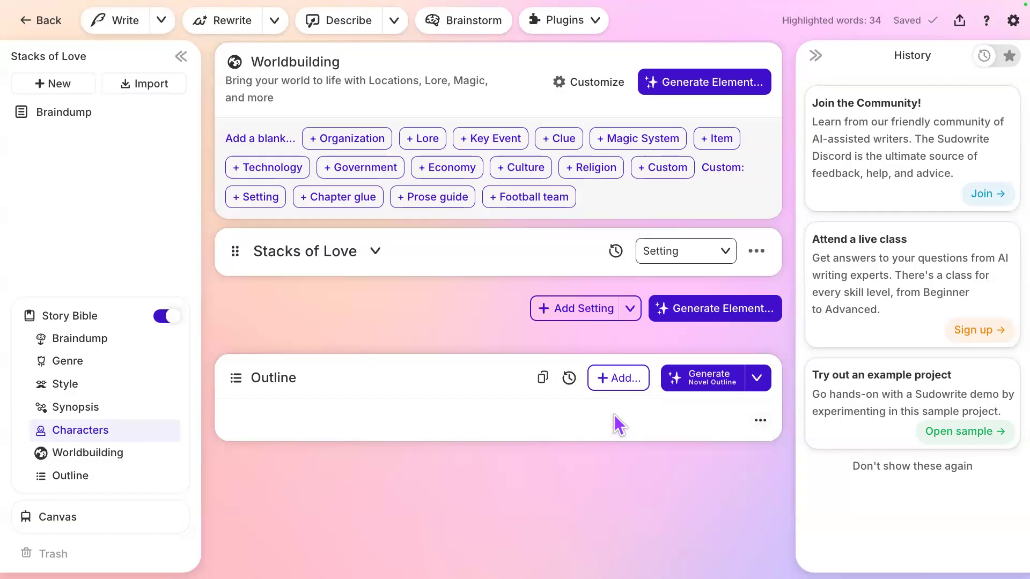
pyautogui.click(604, 382)
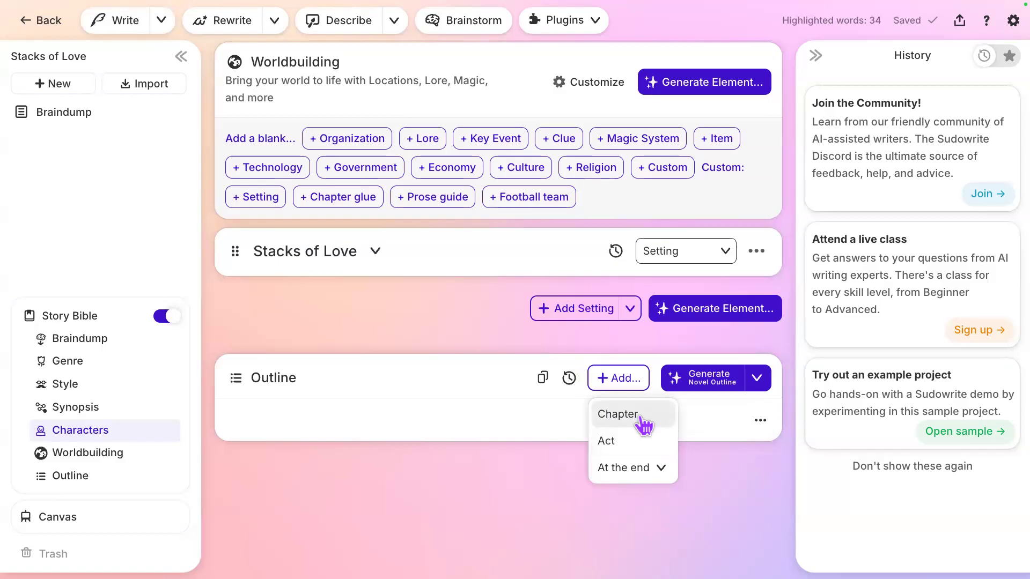
pyautogui.click(729, 426)
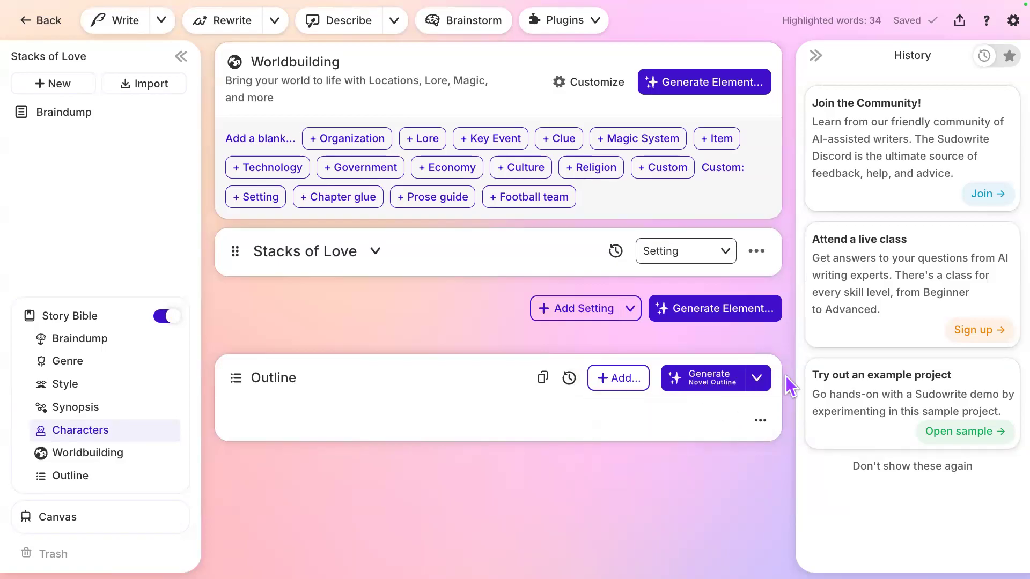
# Examine the descriptions and examples of the available outline types, from Novel Outline and The Hero's Journey to Custom Outline
pyautogui.click(768, 386)
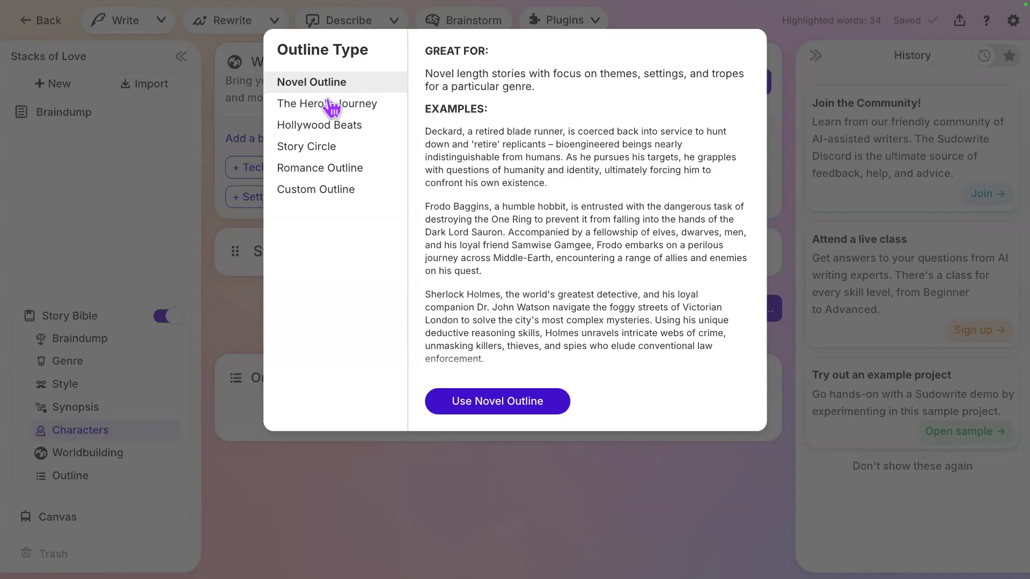
pyautogui.click(335, 111)
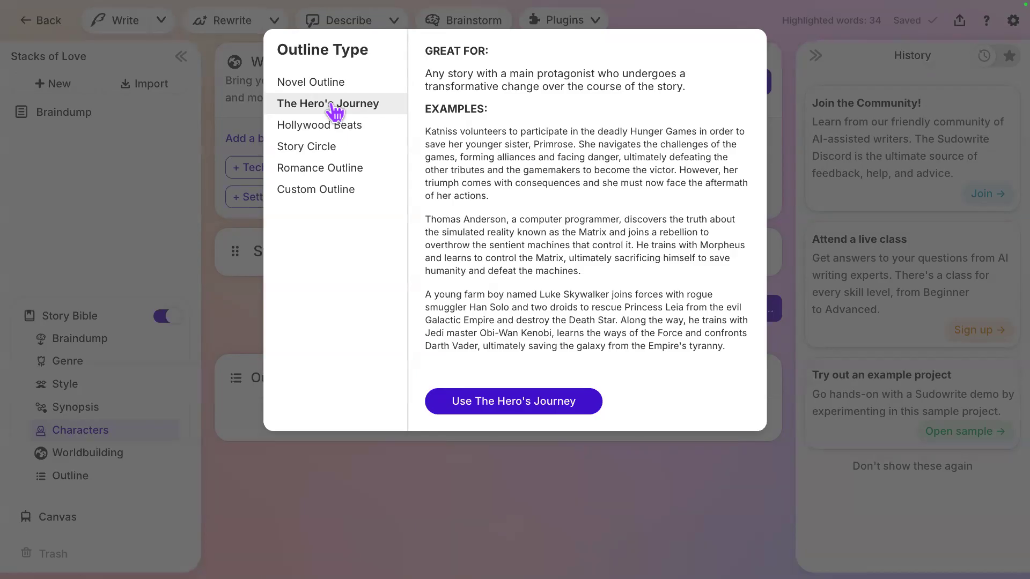
pyautogui.click(333, 130)
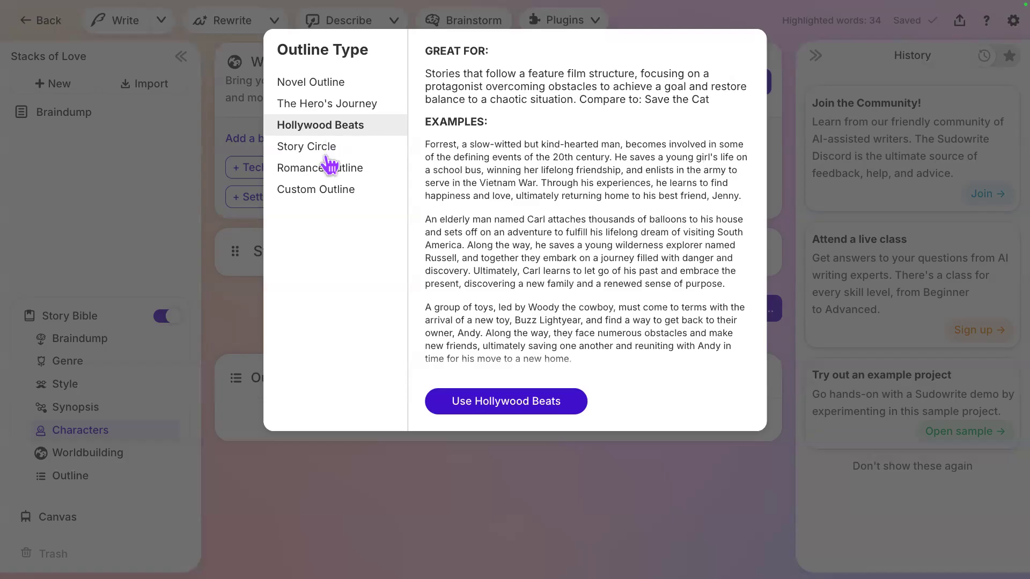
pyautogui.click(329, 156)
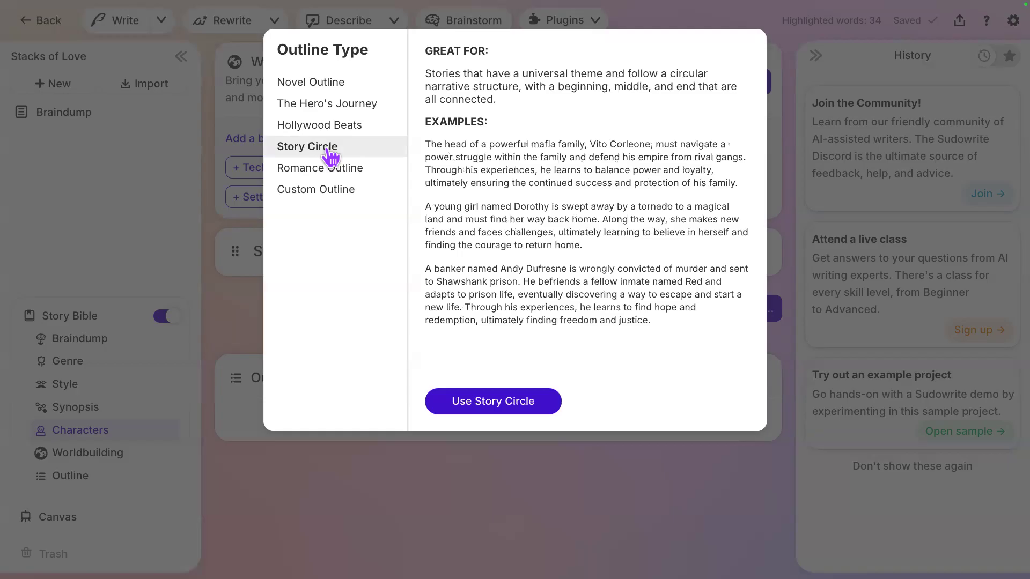
pyautogui.click(336, 170)
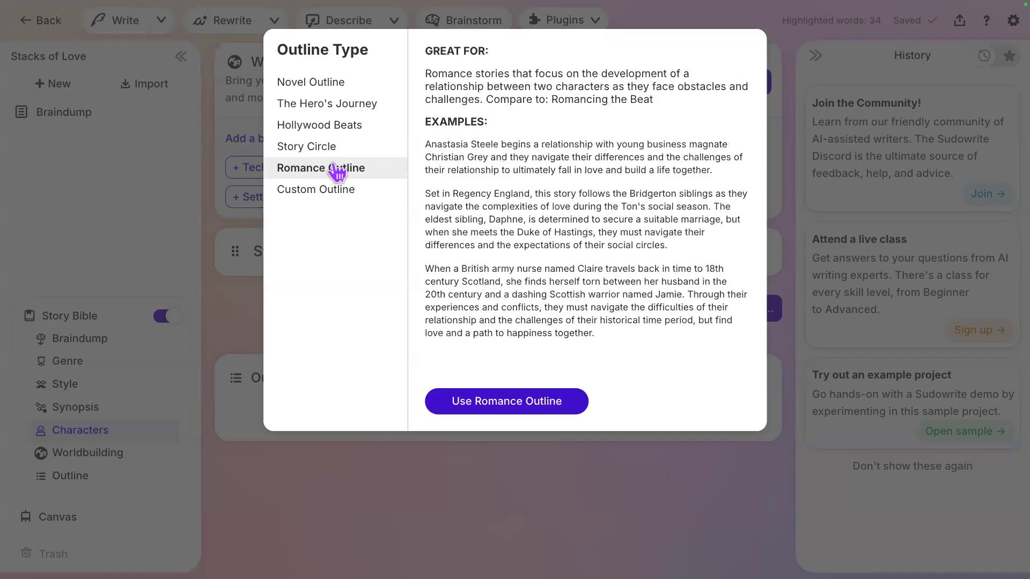
pyautogui.click(333, 203)
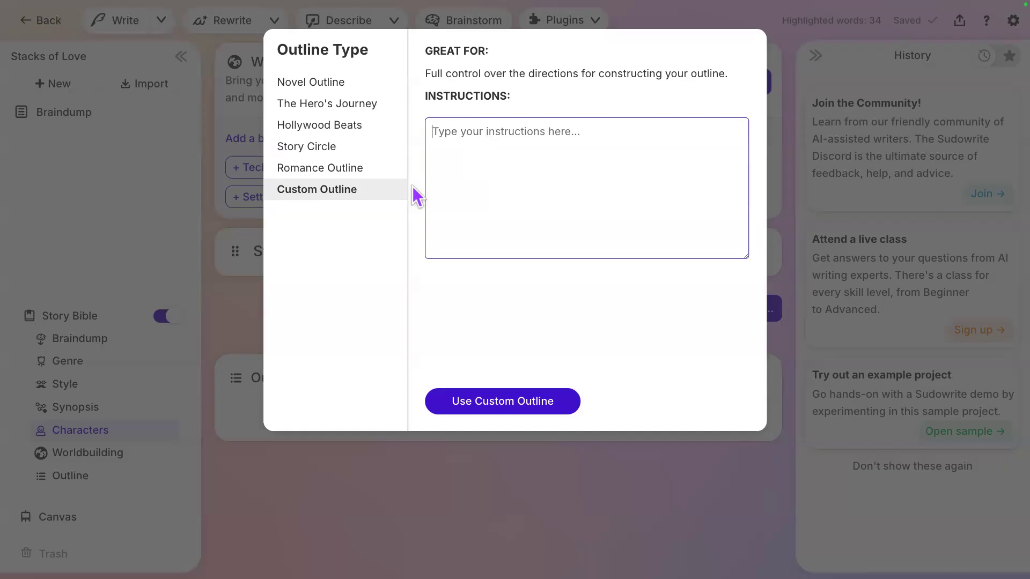
pyautogui.click(334, 87)
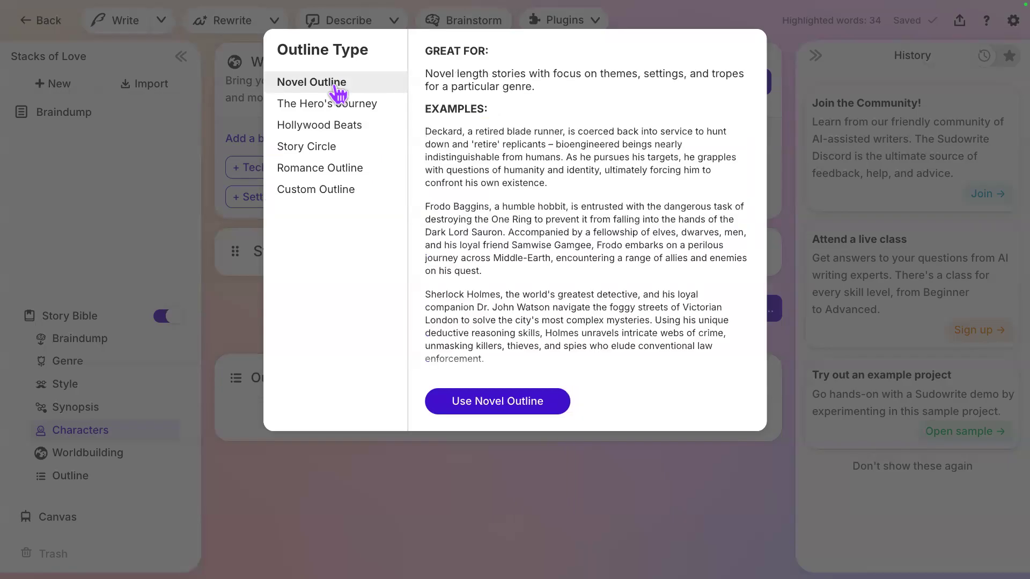
# Choose Hollywood Beats as the outline type and generate the story's outline with it
pyautogui.click(356, 134)
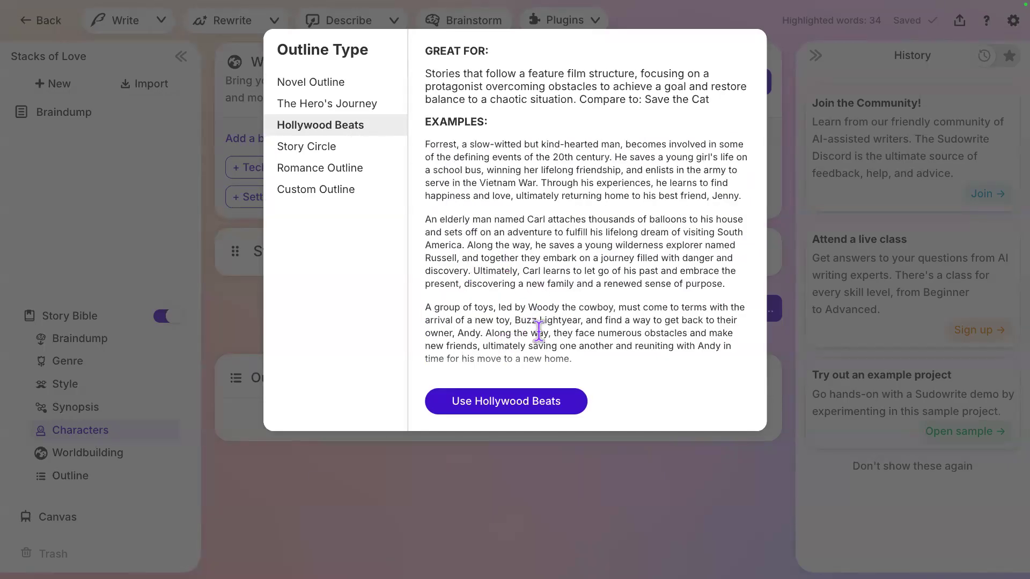
pyautogui.click(533, 405)
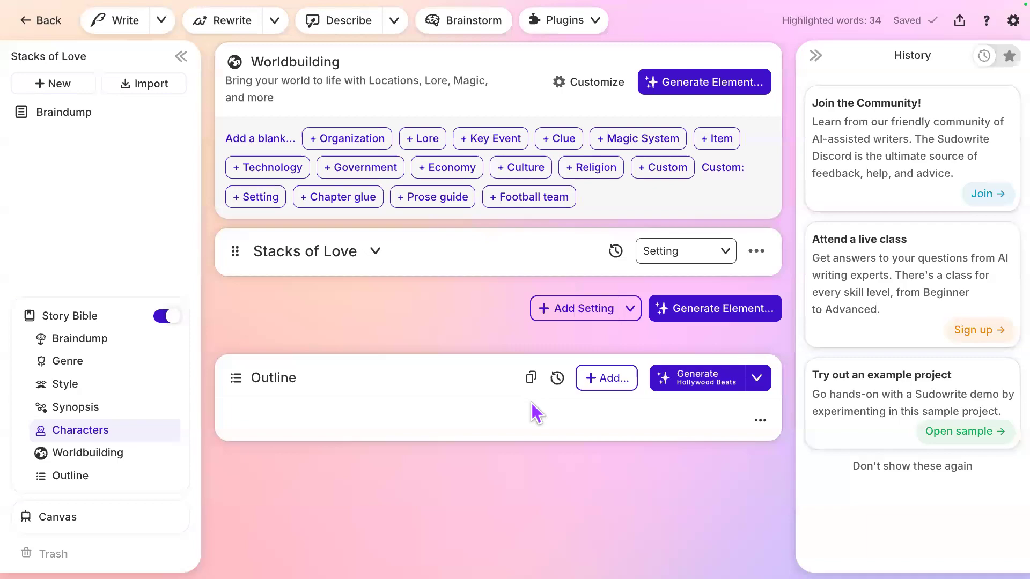
pyautogui.click(700, 387)
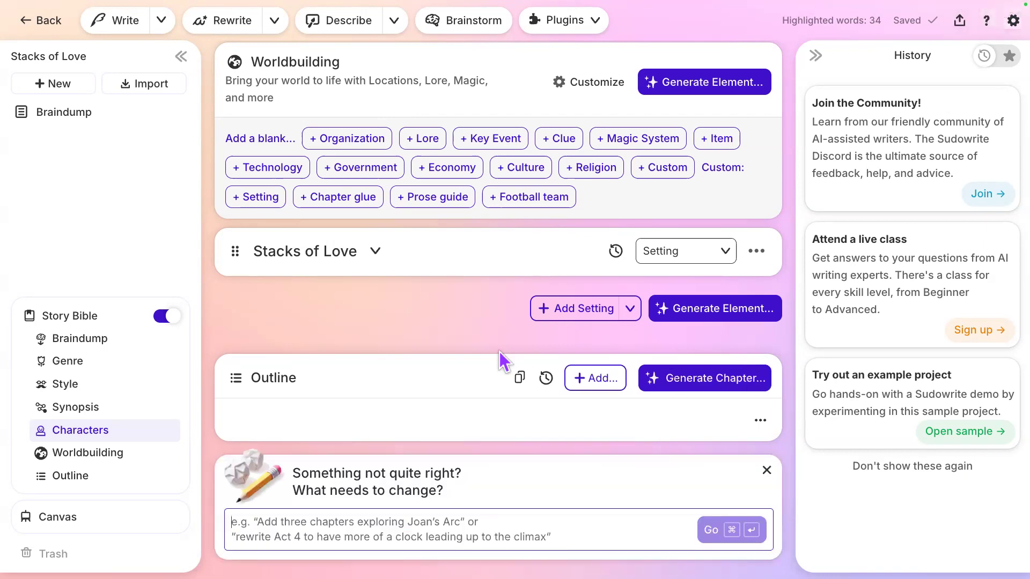
# Look back over the character cards and the Genre, Style and Synopsis sections of the Story Bible
pyautogui.scroll(1, 499, 352)
pyautogui.scroll(10, 499, 352)
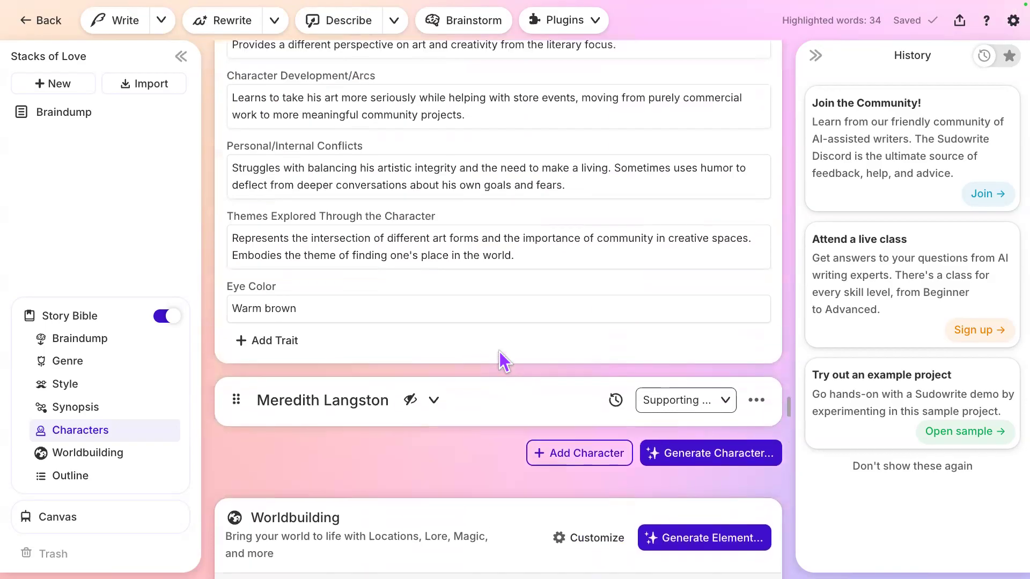
pyautogui.scroll(15, 498, 350)
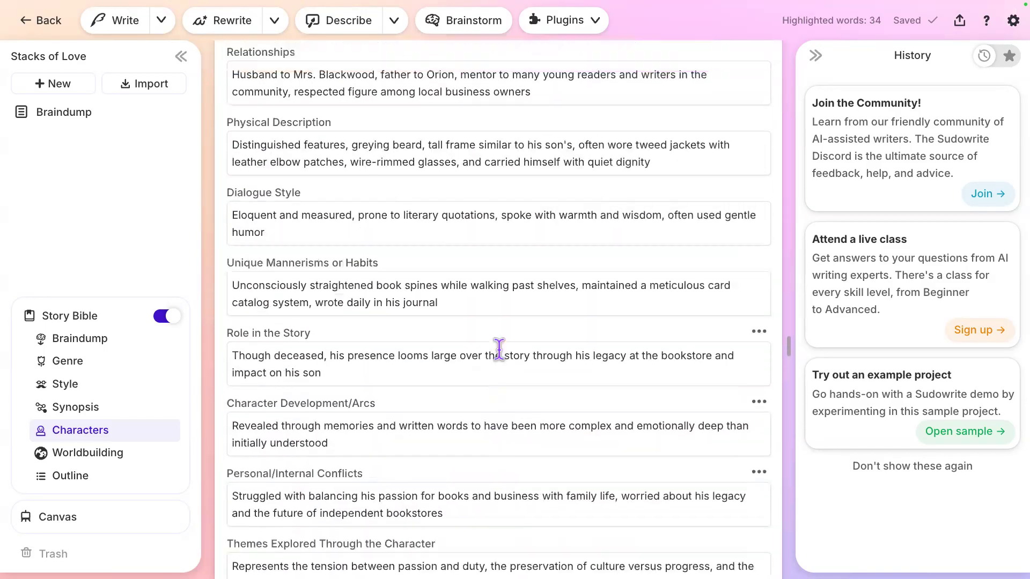
pyautogui.scroll(10, 499, 352)
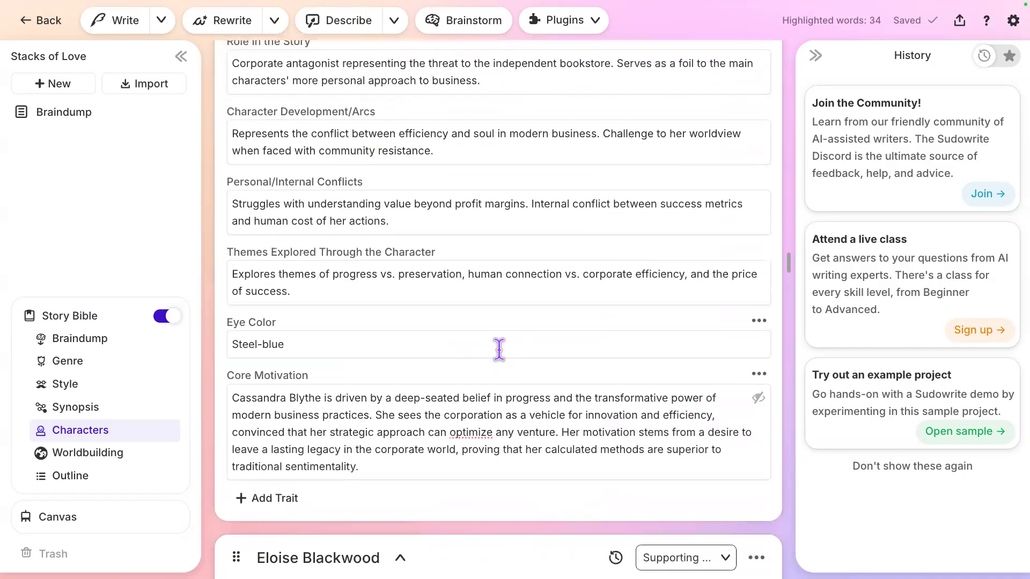
pyautogui.click(116, 369)
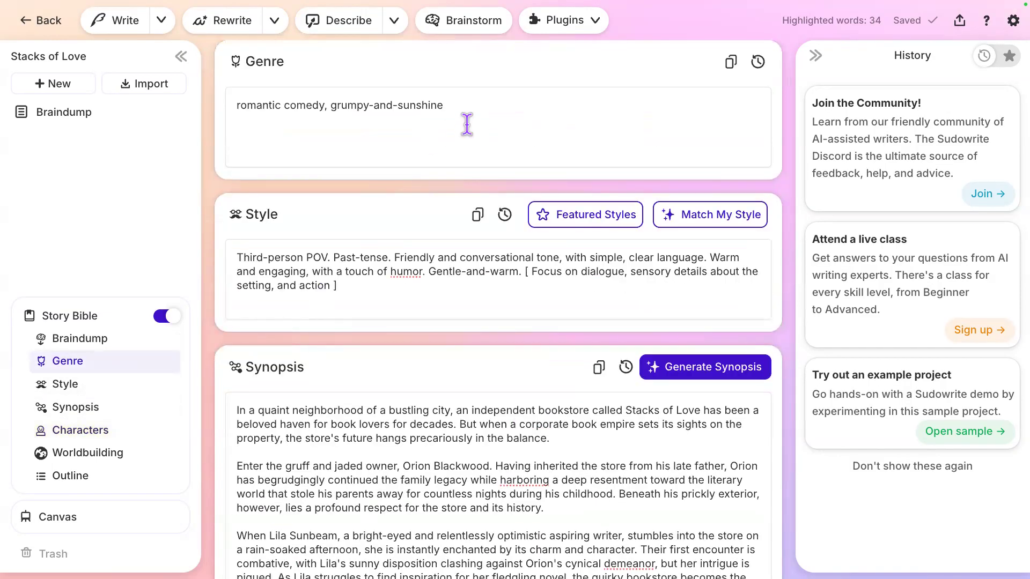
# Look through the generated outline's acts and chapter summaries, from Chapter 1 through the epilogue and back
pyautogui.click(121, 486)
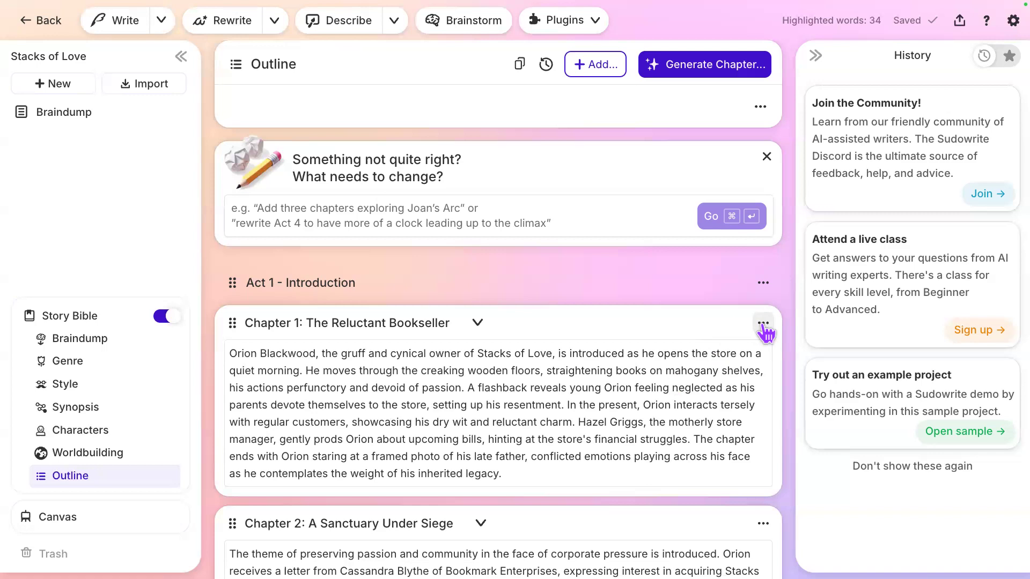
pyautogui.scroll(-20, 638, 321)
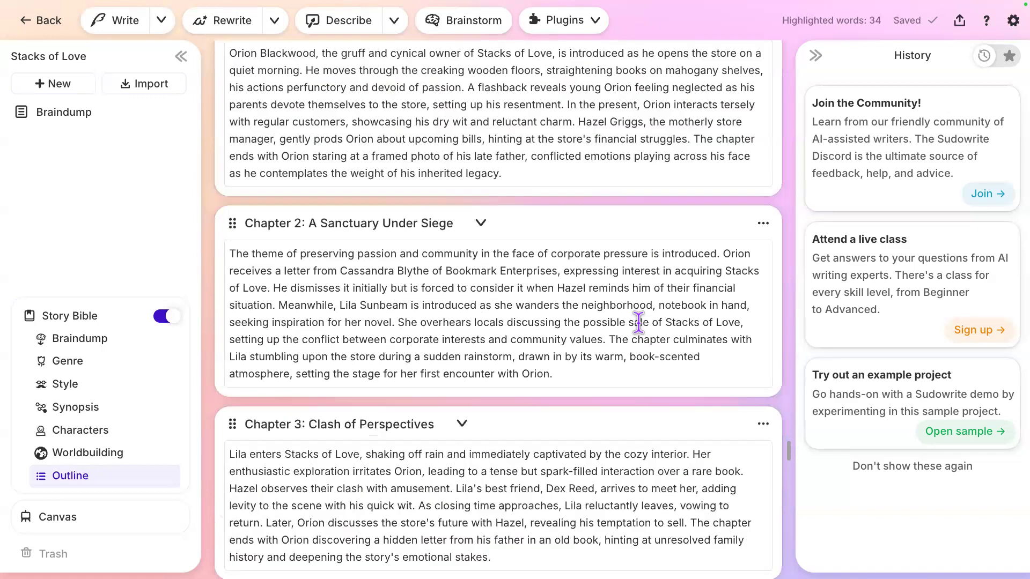
pyautogui.scroll(-20, 638, 324)
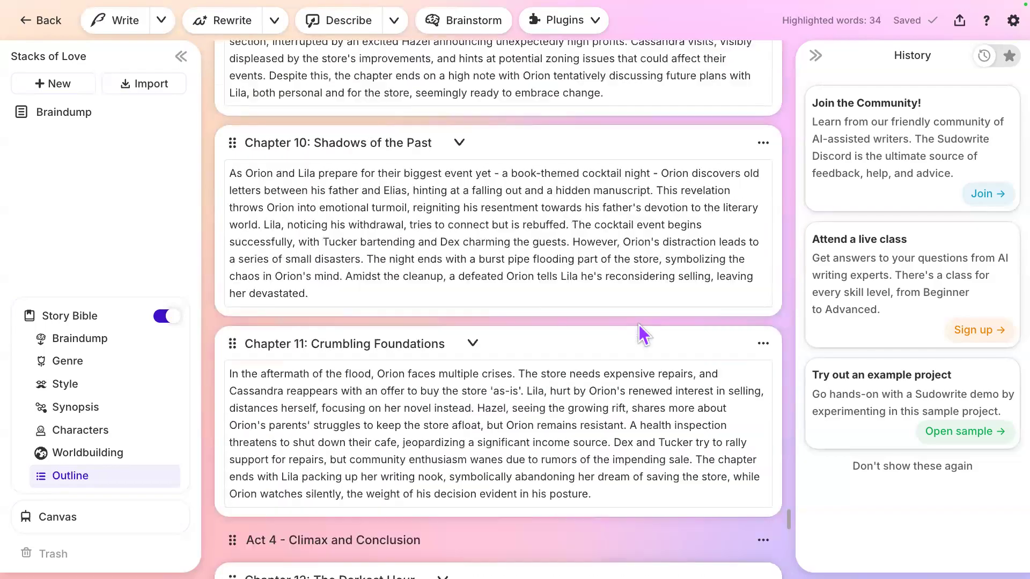
pyautogui.scroll(-10, 638, 324)
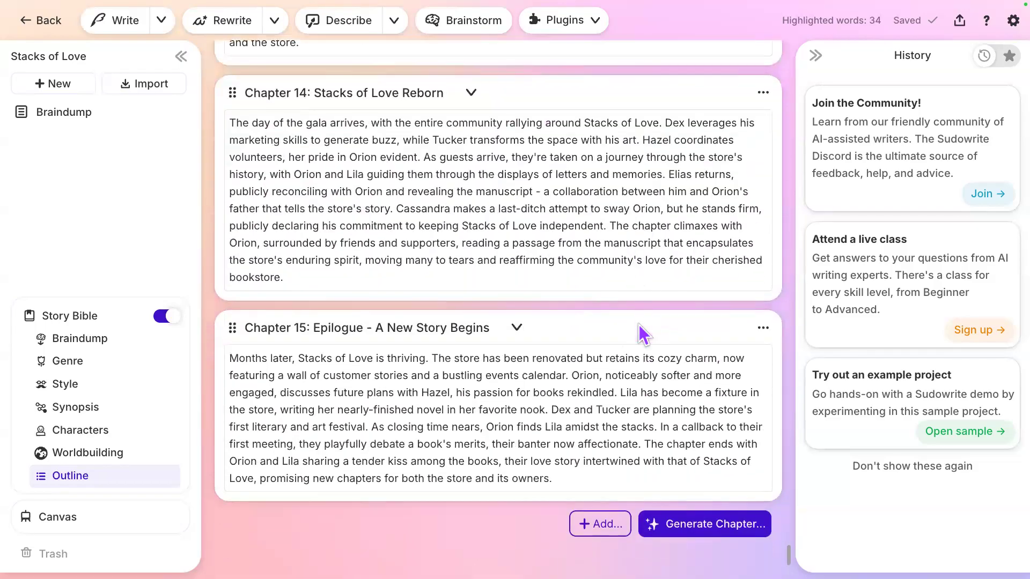
pyautogui.scroll(15, 638, 324)
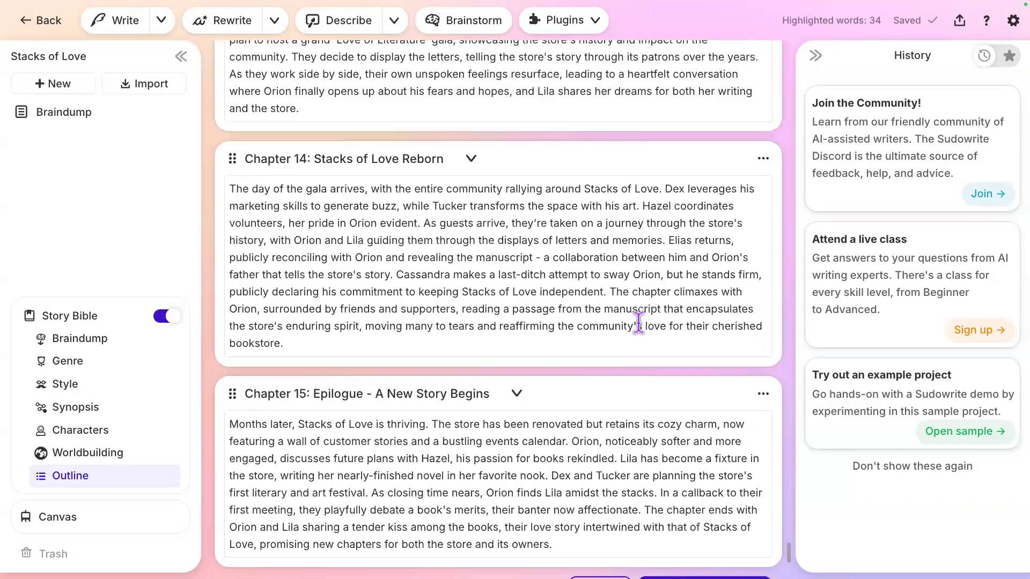
pyautogui.scroll(20, 638, 324)
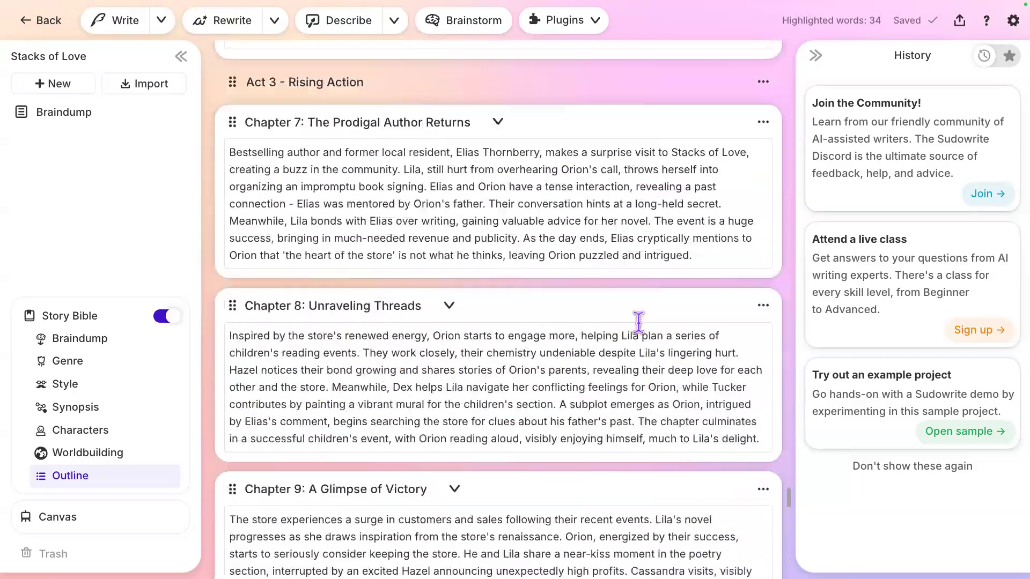
pyautogui.scroll(20, 638, 324)
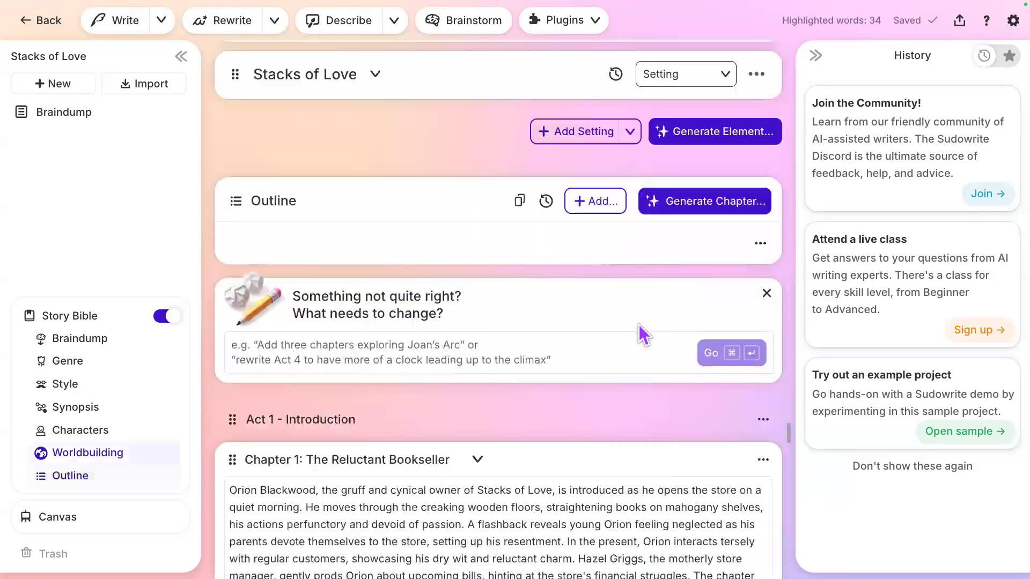
# Look over the prompt for requesting outline changes and the Act 1 chapter summaries beneath it
pyautogui.scroll(-3, 638, 324)
pyautogui.scroll(-2, 638, 323)
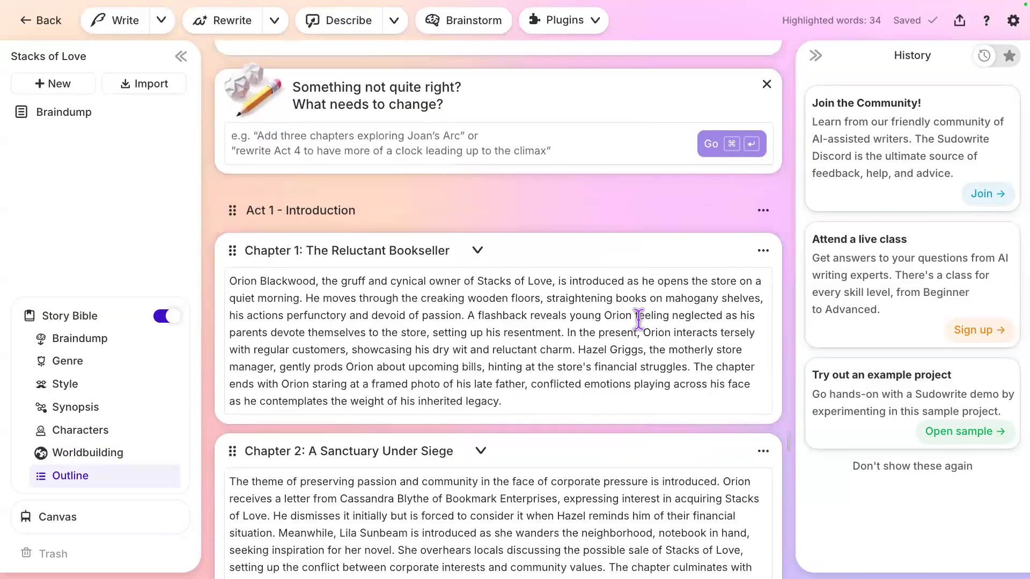
pyautogui.click(488, 145)
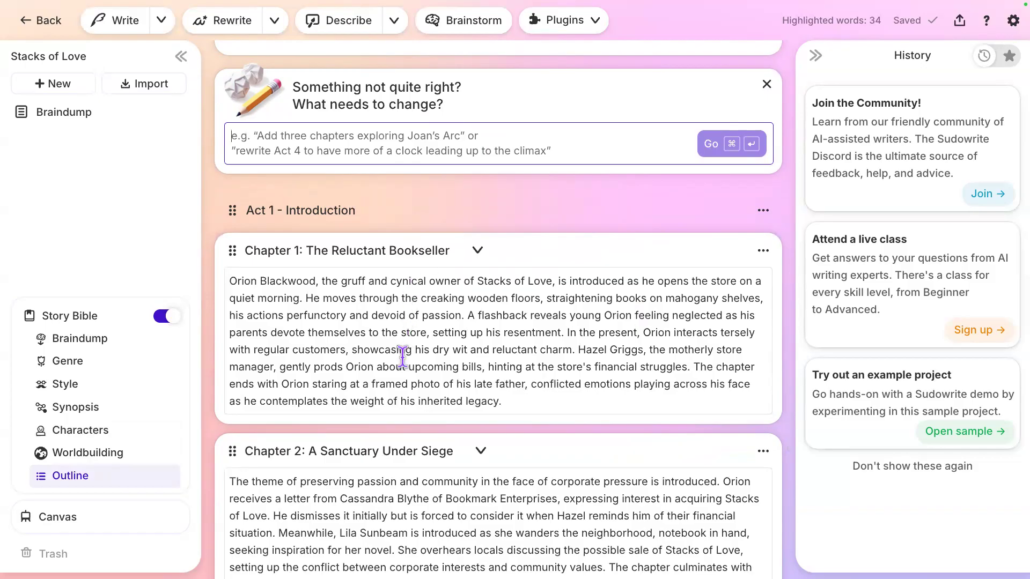
pyautogui.scroll(-6, 402, 354)
pyautogui.scroll(6, 402, 356)
pyautogui.scroll(5, 404, 358)
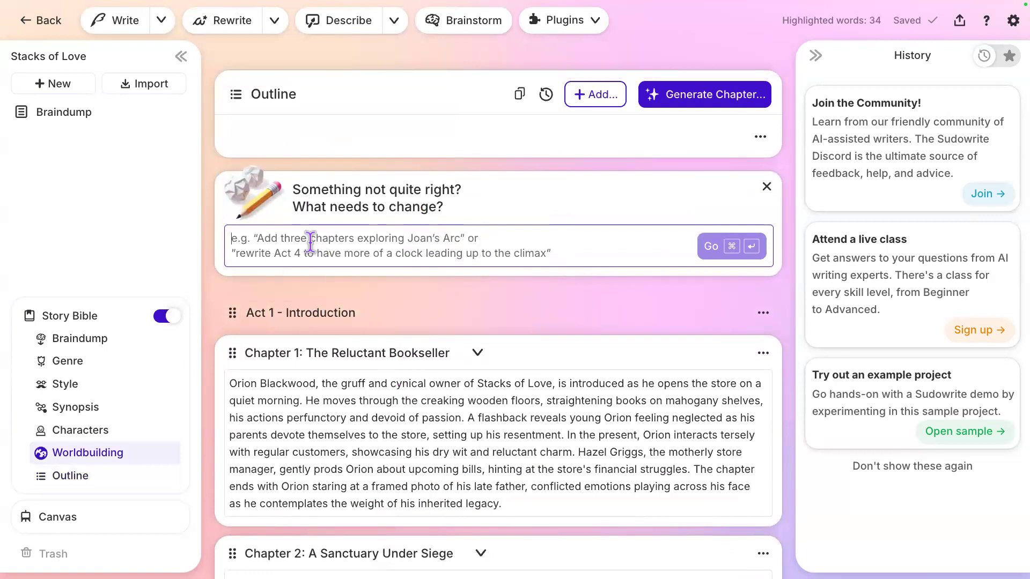
# View the custom instructions option for rewriting the Chapter 1 summary, and close it without rewriting
pyautogui.click(449, 393)
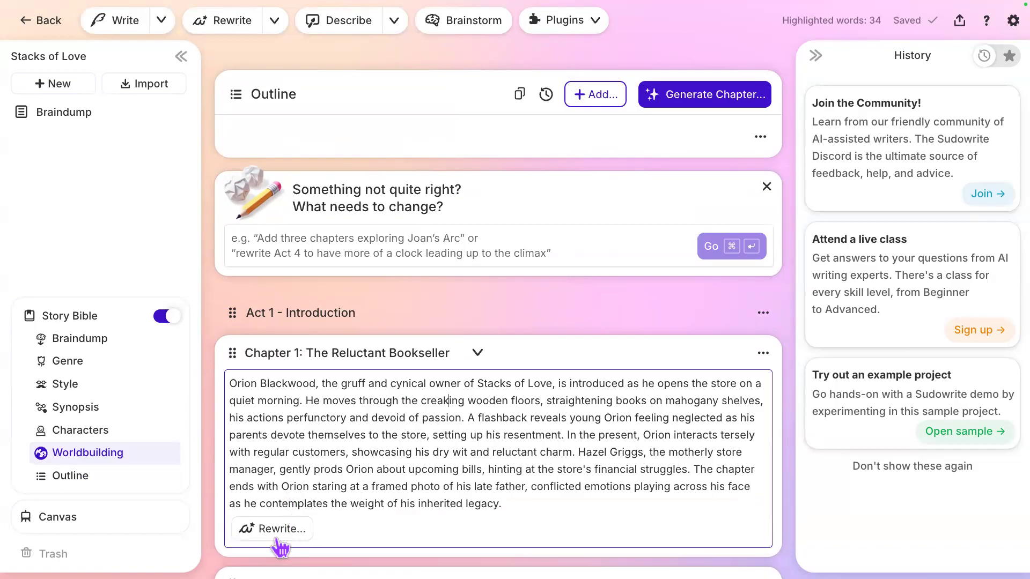
pyautogui.click(273, 536)
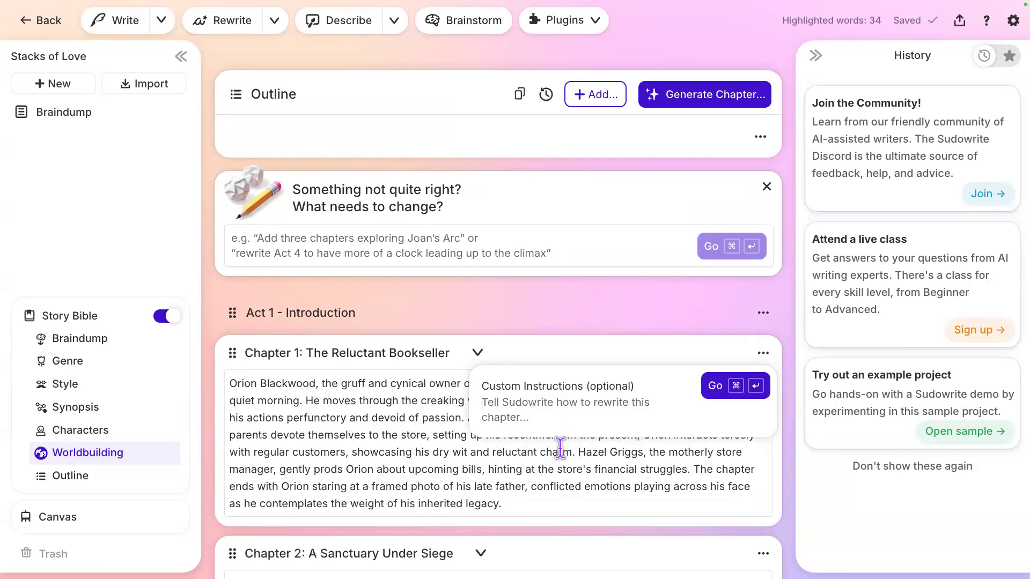
pyautogui.click(543, 493)
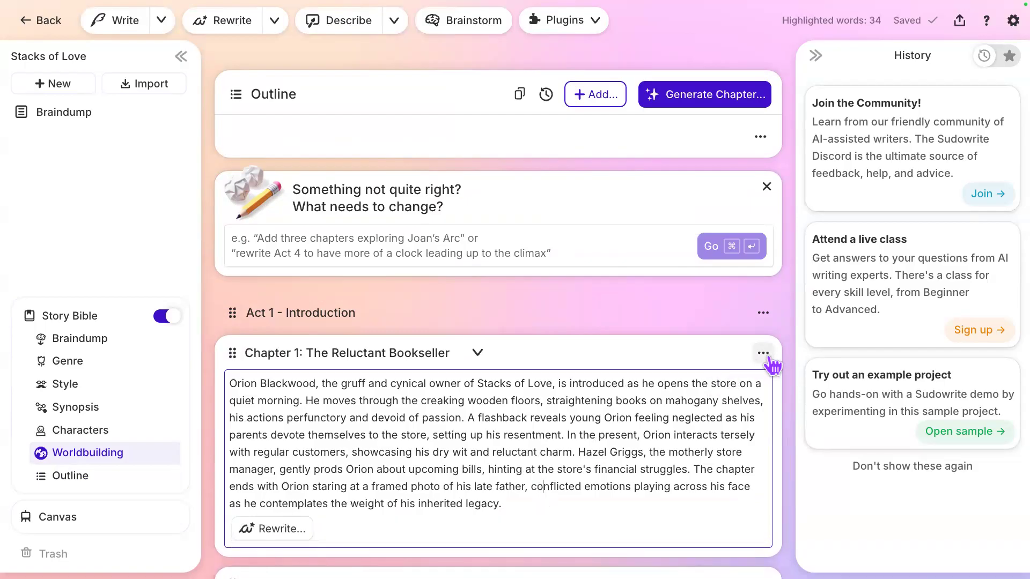
# Create a linked document from the outline's "Chapter 1: The Reluctant Bookseller" and open it at the Chapter Generator's Beats section
pyautogui.click(764, 354)
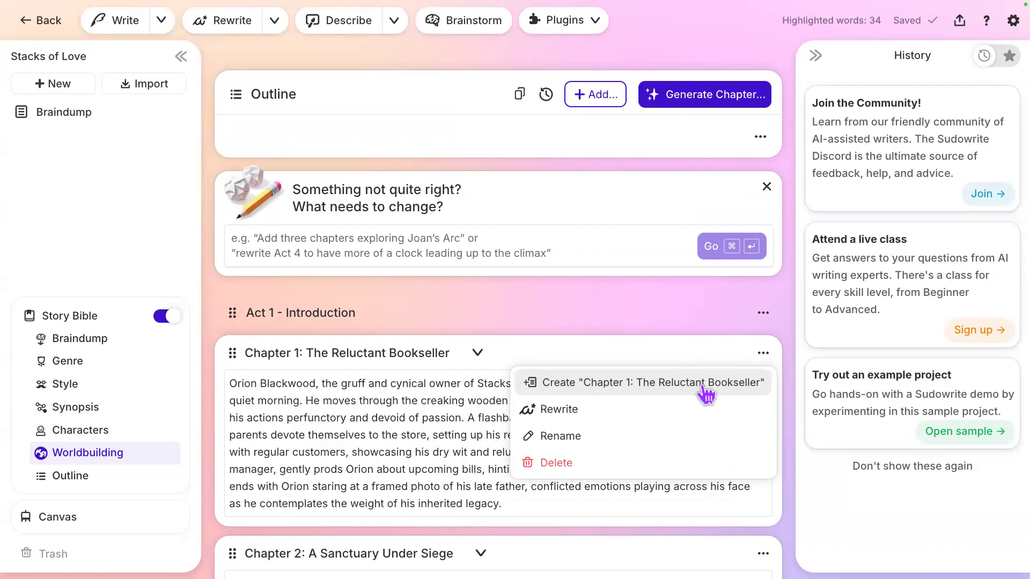
pyautogui.click(706, 383)
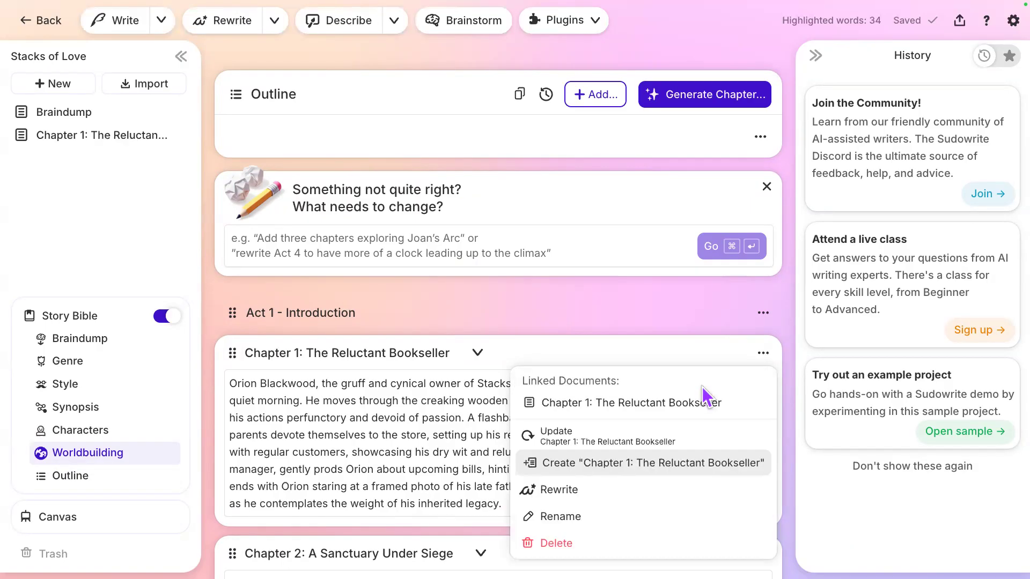
pyautogui.scroll(5, 702, 388)
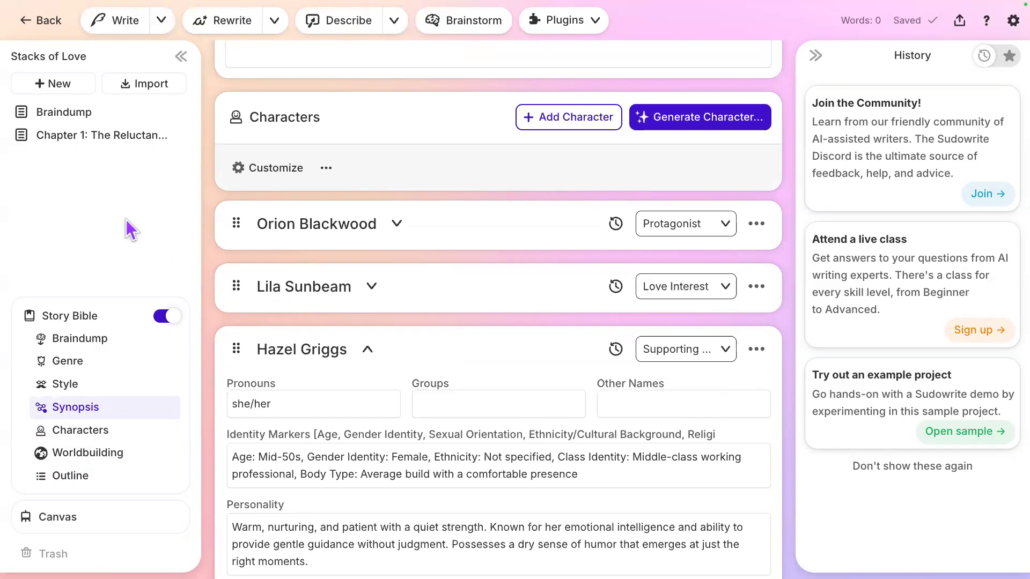
pyautogui.click(131, 148)
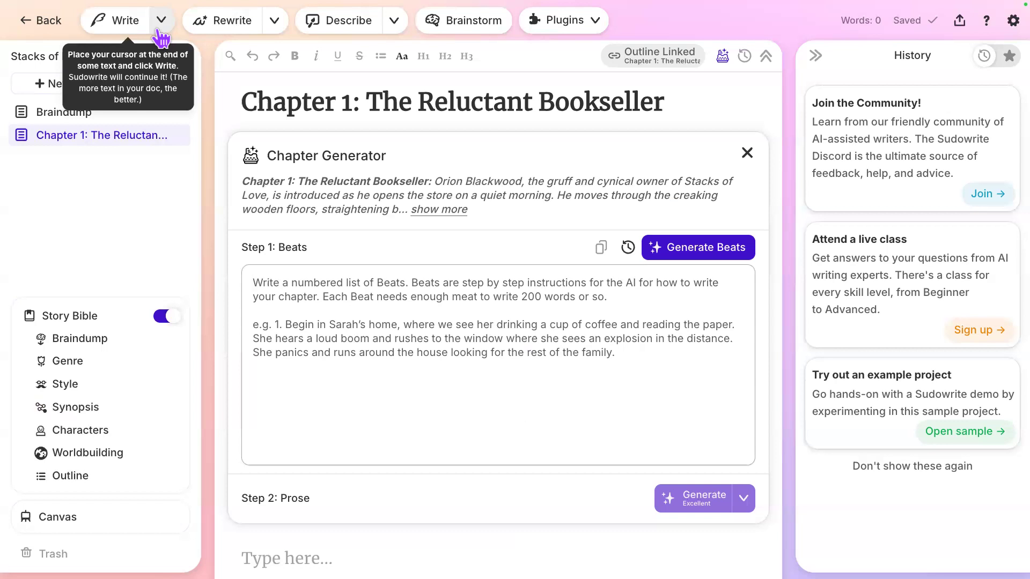
pyautogui.click(409, 316)
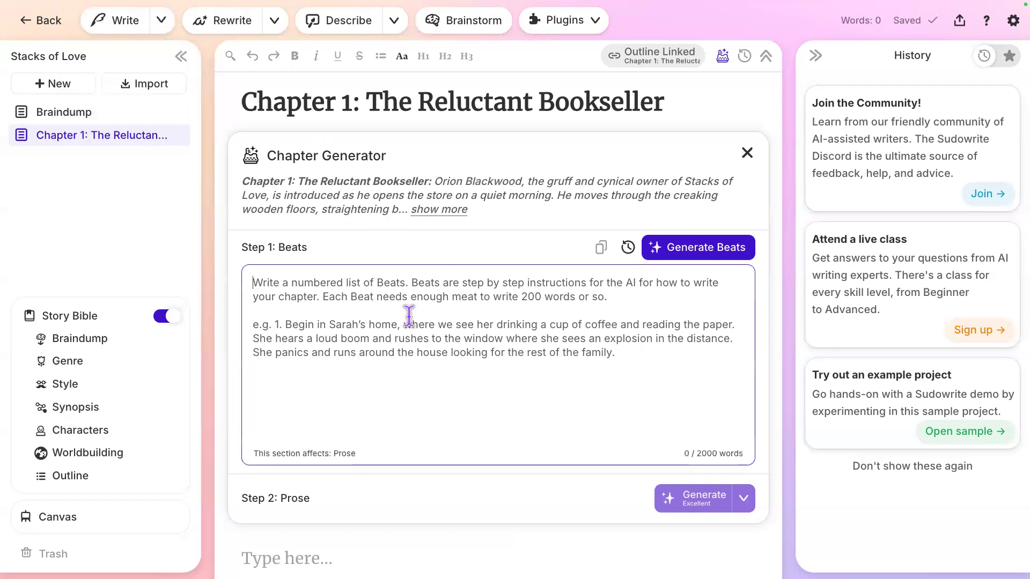
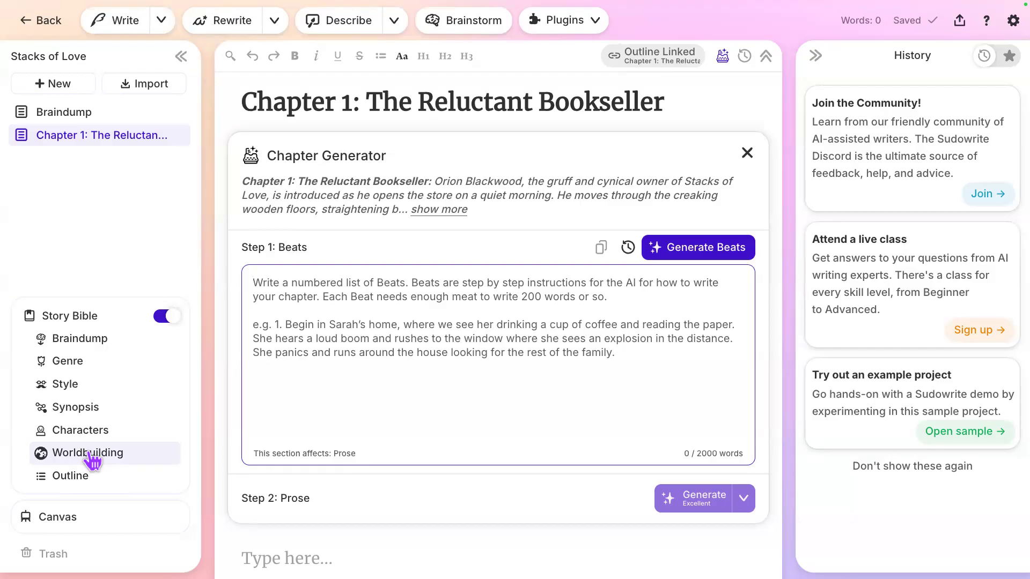
# Check when the Stacks of Love setting card in Worldbuilding is used, choosing Automatically (default)
pyautogui.click(90, 458)
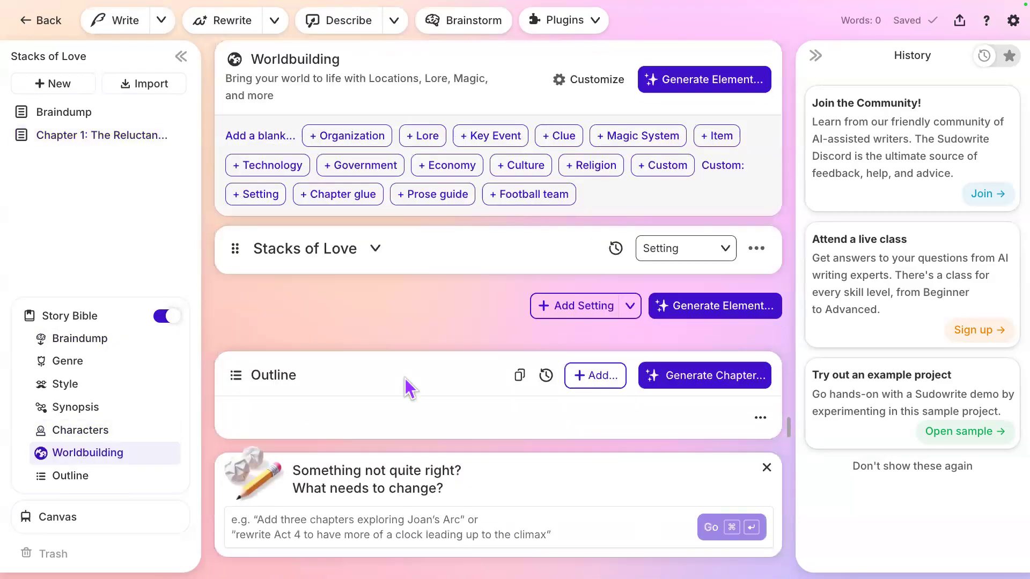
pyautogui.click(757, 249)
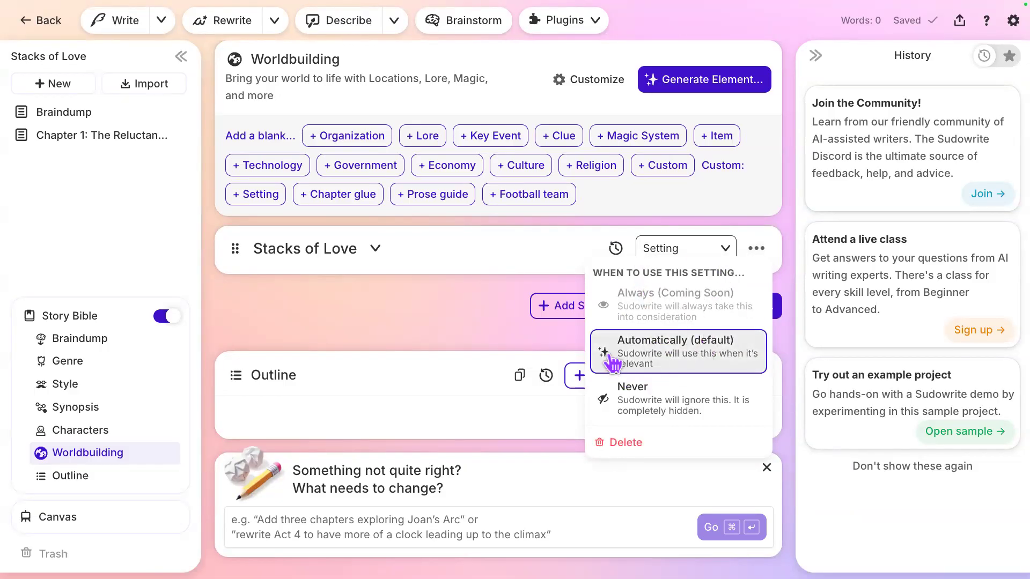
pyautogui.click(734, 366)
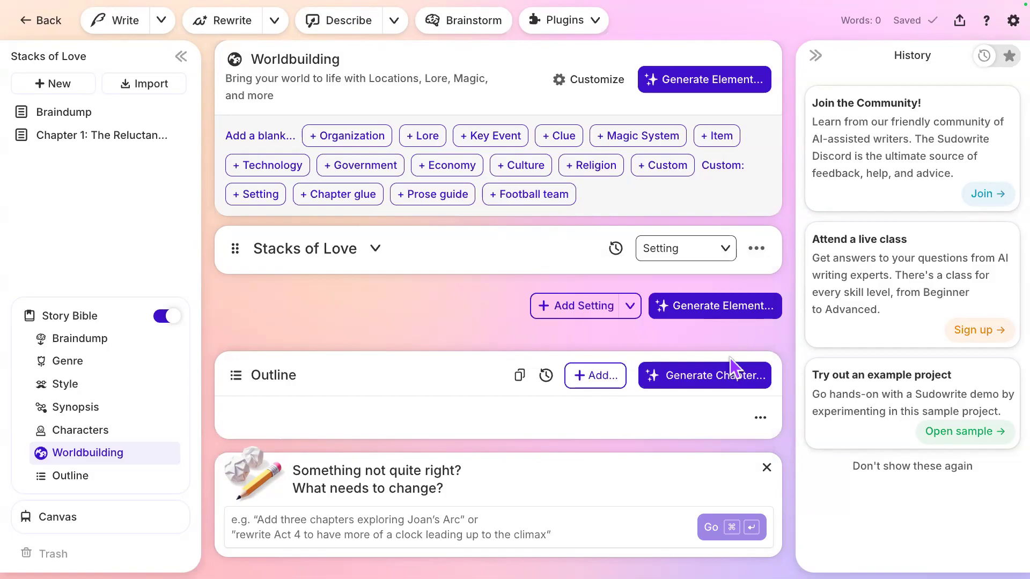
# Set the hidden supporting character at the end of the Characters list to be used Automatically (default)
pyautogui.scroll(8, 733, 369)
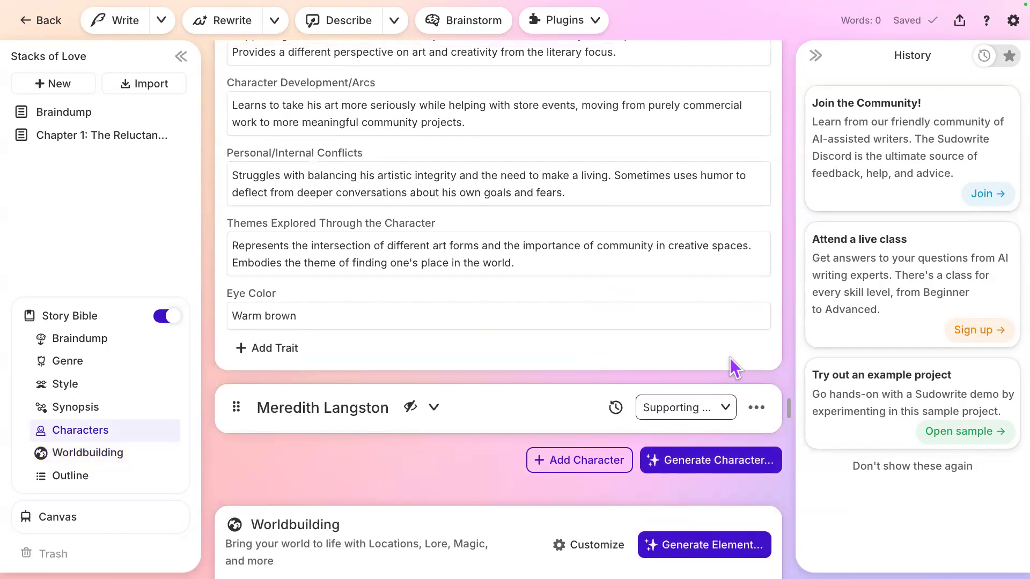
pyautogui.click(756, 409)
pyautogui.scroll(-1, 749, 448)
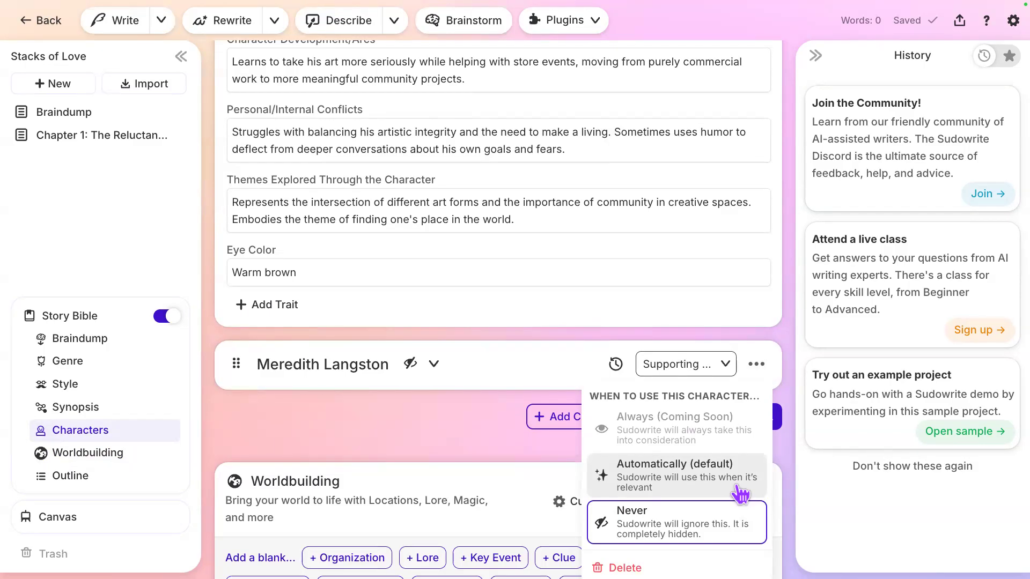
pyautogui.click(700, 479)
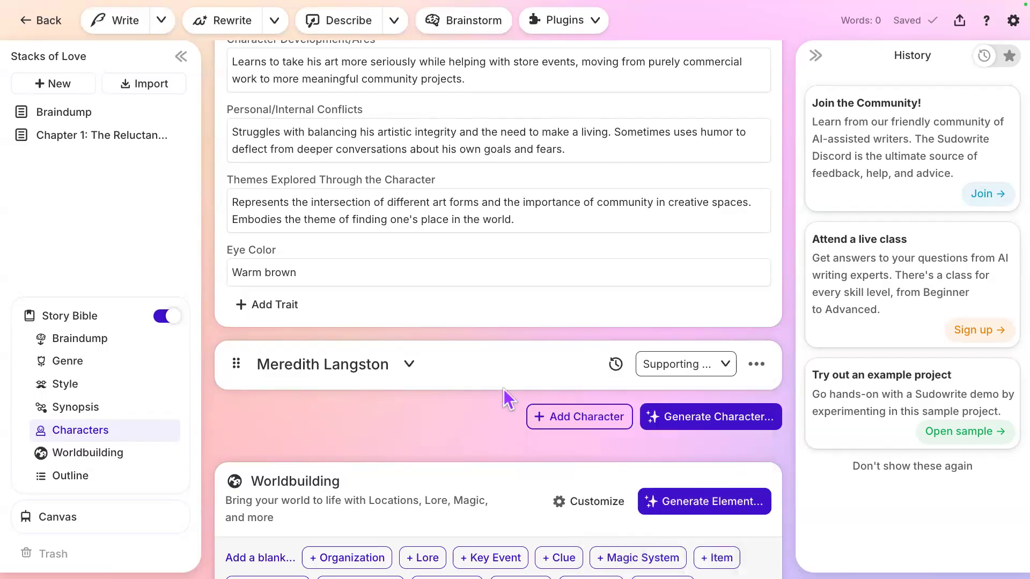
# Examine the hidden card of the protagonist's father, including its name, Groups and Other Names fields and its usage options
pyautogui.scroll(1, 380, 368)
pyautogui.scroll(4, 381, 375)
pyautogui.scroll(20, 381, 374)
pyautogui.scroll(15, 380, 371)
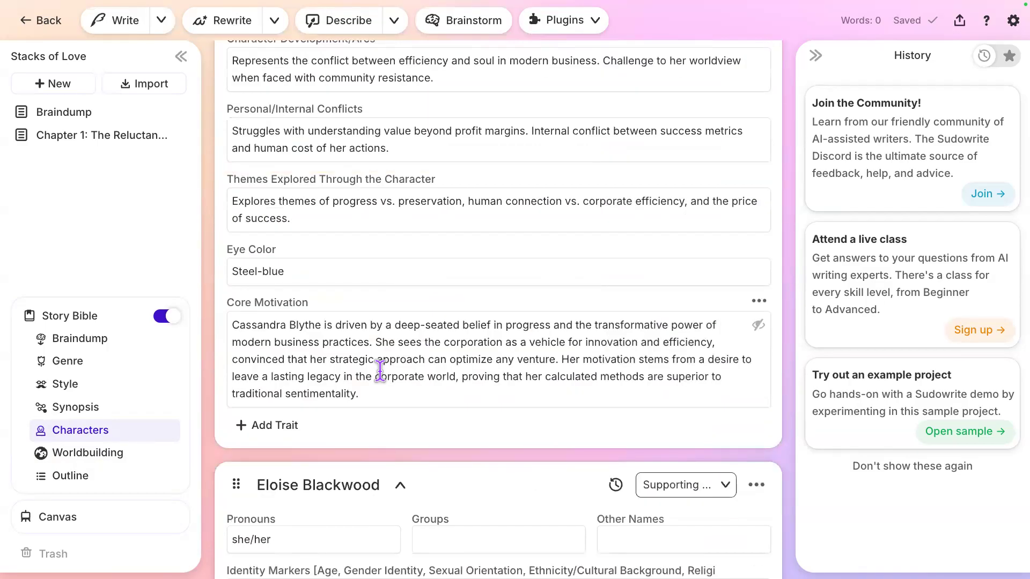
pyautogui.scroll(-1, 379, 371)
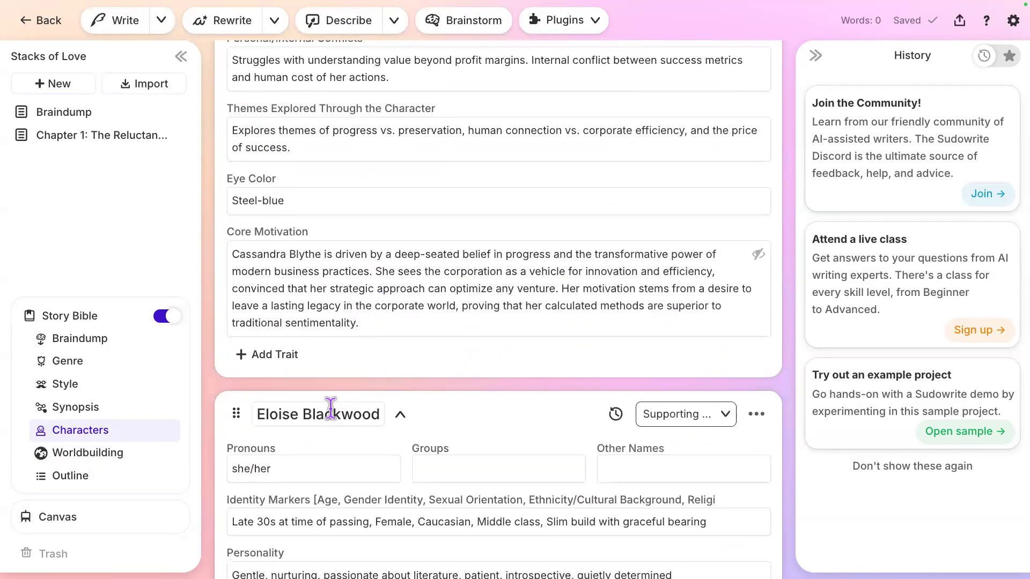
pyautogui.scroll(-10, 330, 410)
pyautogui.scroll(-8, 331, 409)
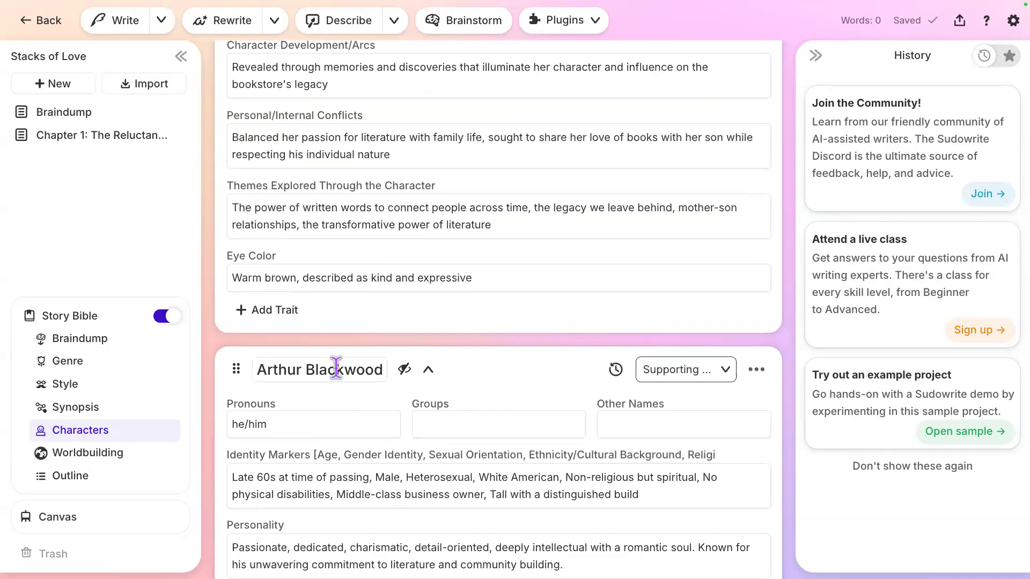
pyautogui.doubleClick(336, 369)
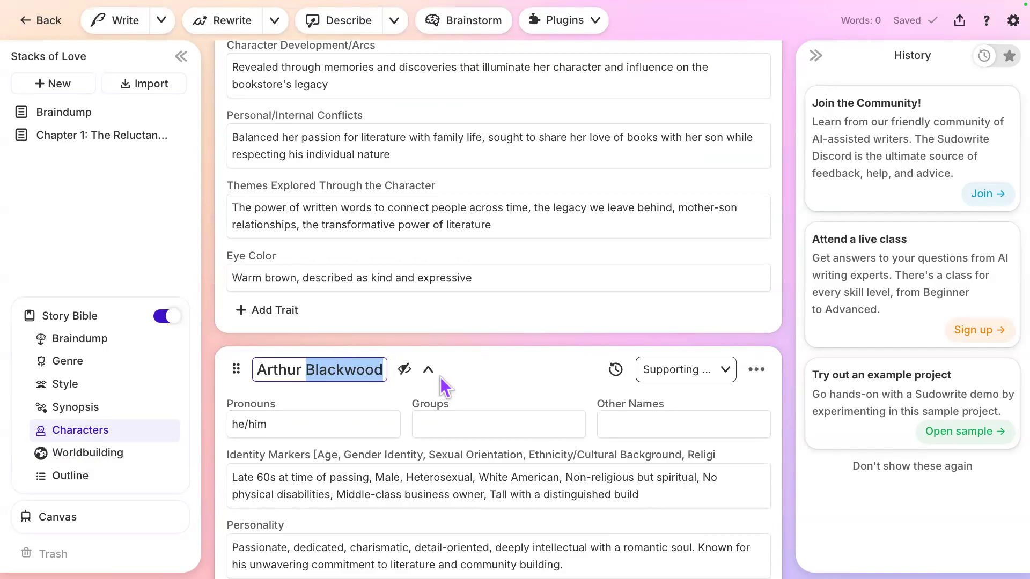
pyautogui.click(352, 370)
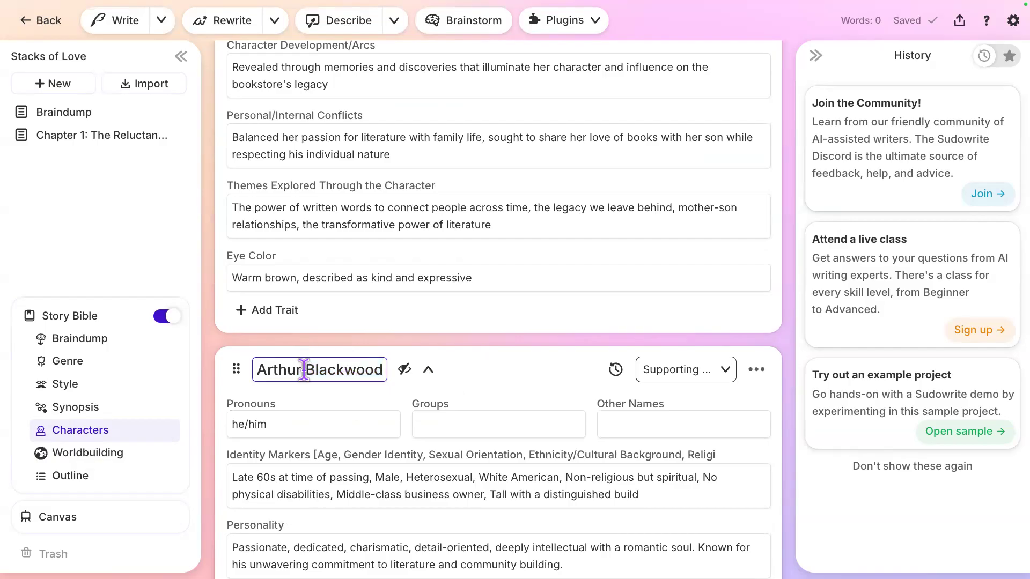
pyautogui.doubleClick(322, 370)
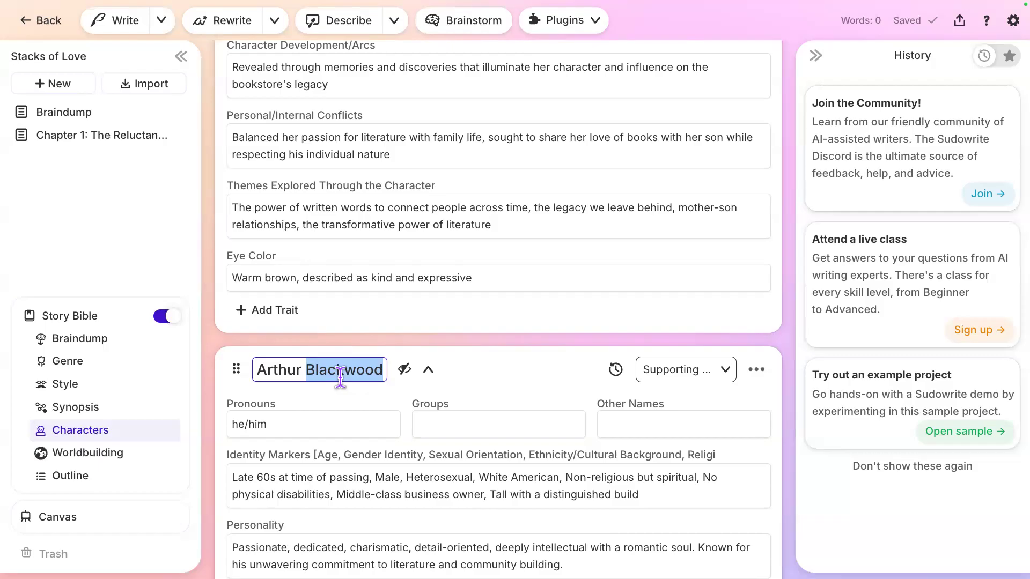
pyautogui.click(436, 430)
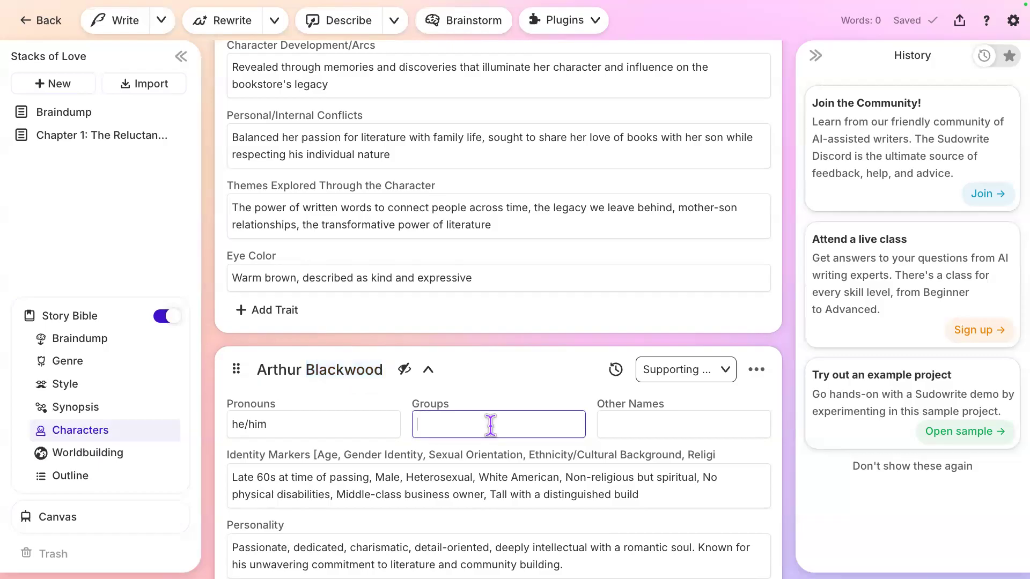
pyautogui.click(649, 423)
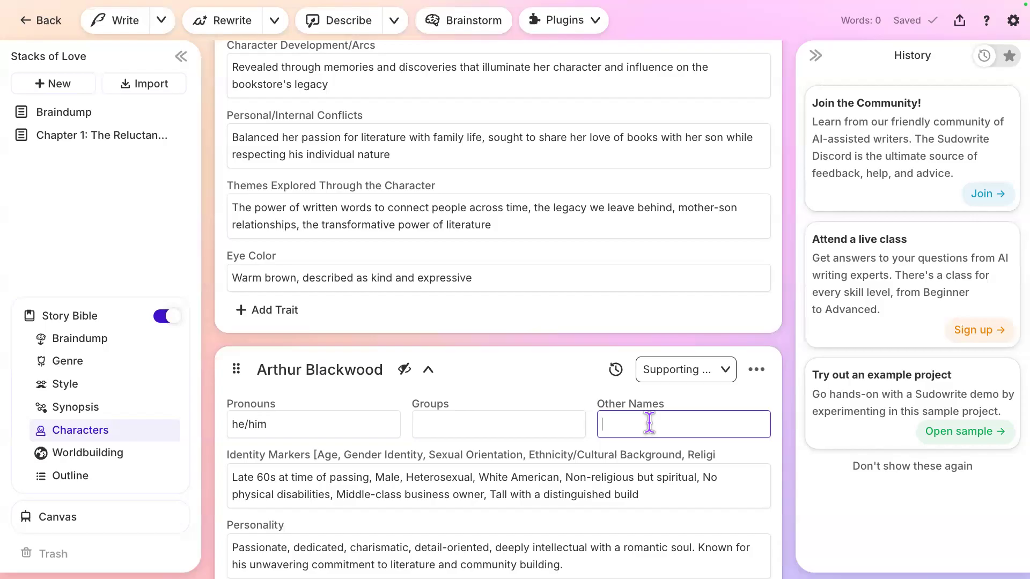
pyautogui.click(757, 370)
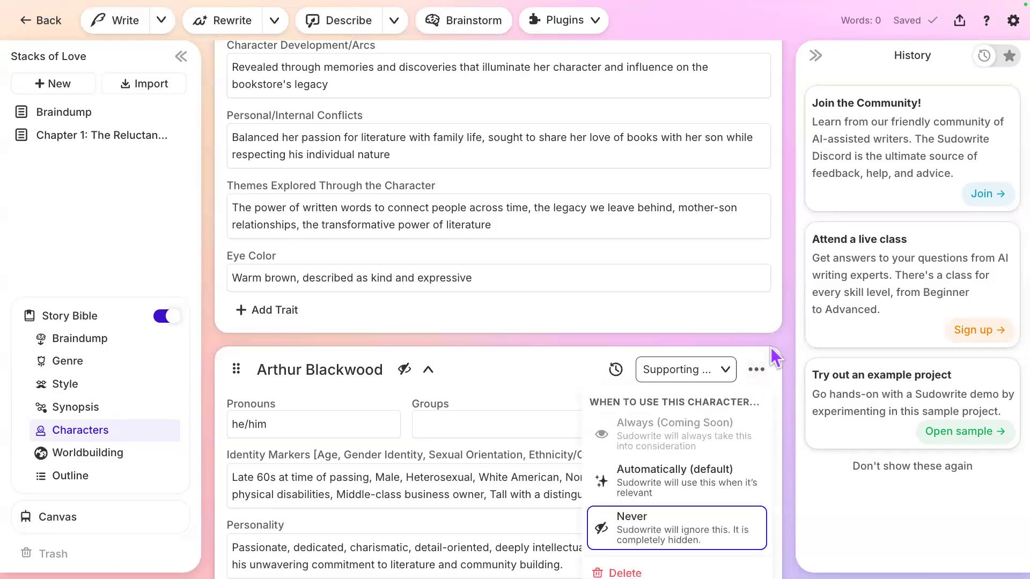
pyautogui.click(774, 357)
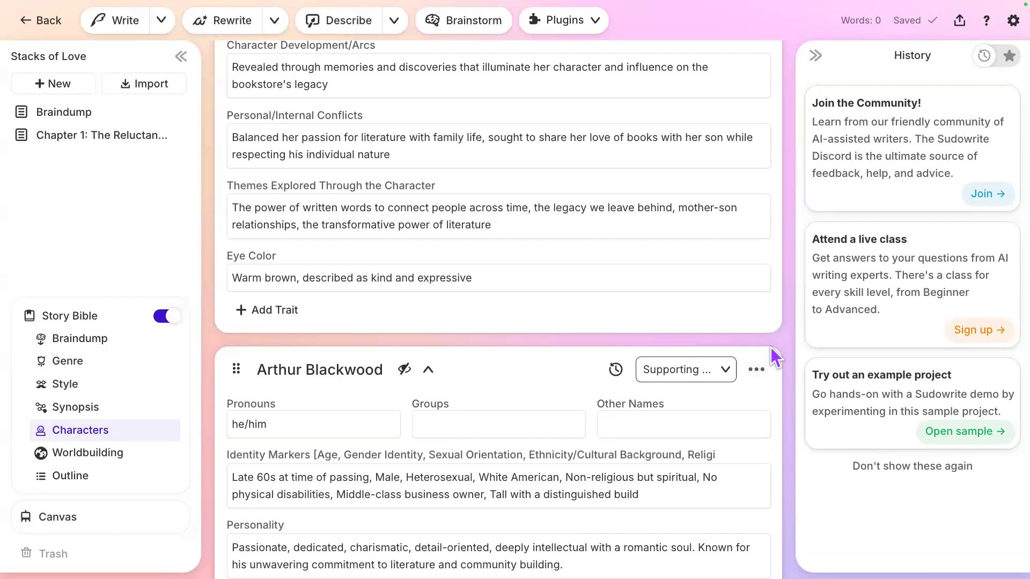